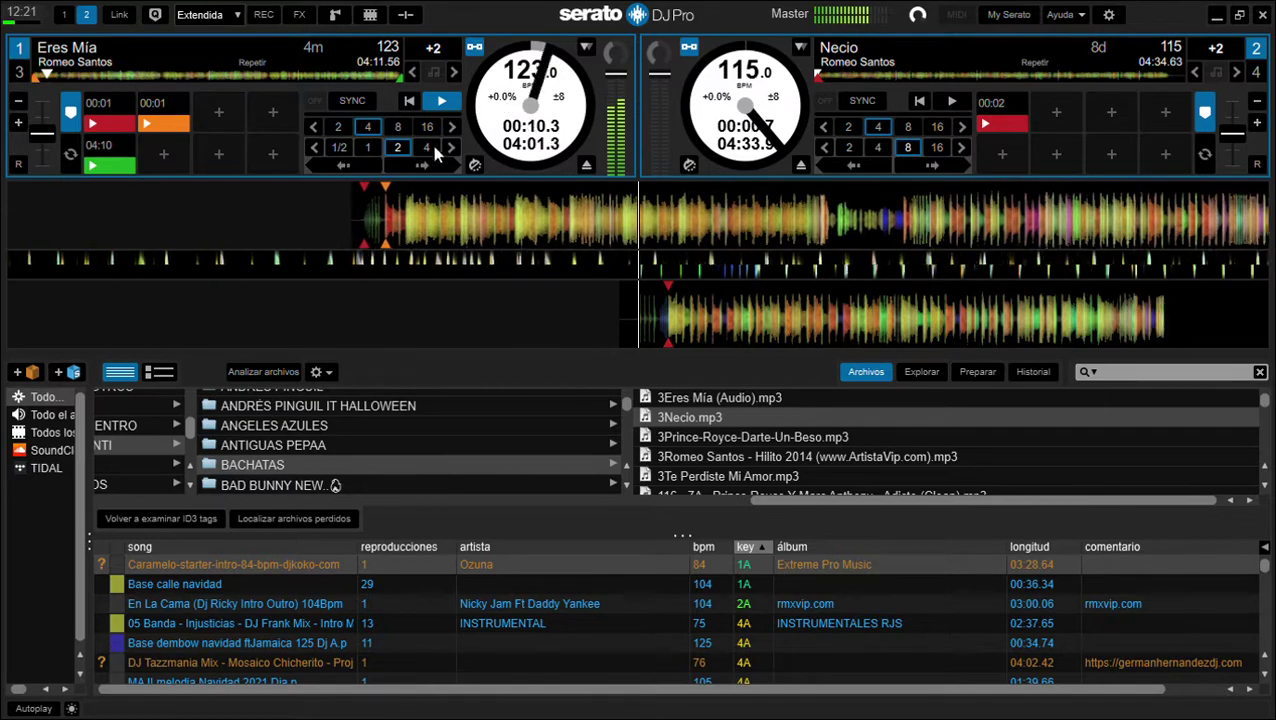
Step: Skip Eres Mía on deck 1 ahead in 16-beat jumps, and switch playback to Necio on deck 2
click(432, 166)
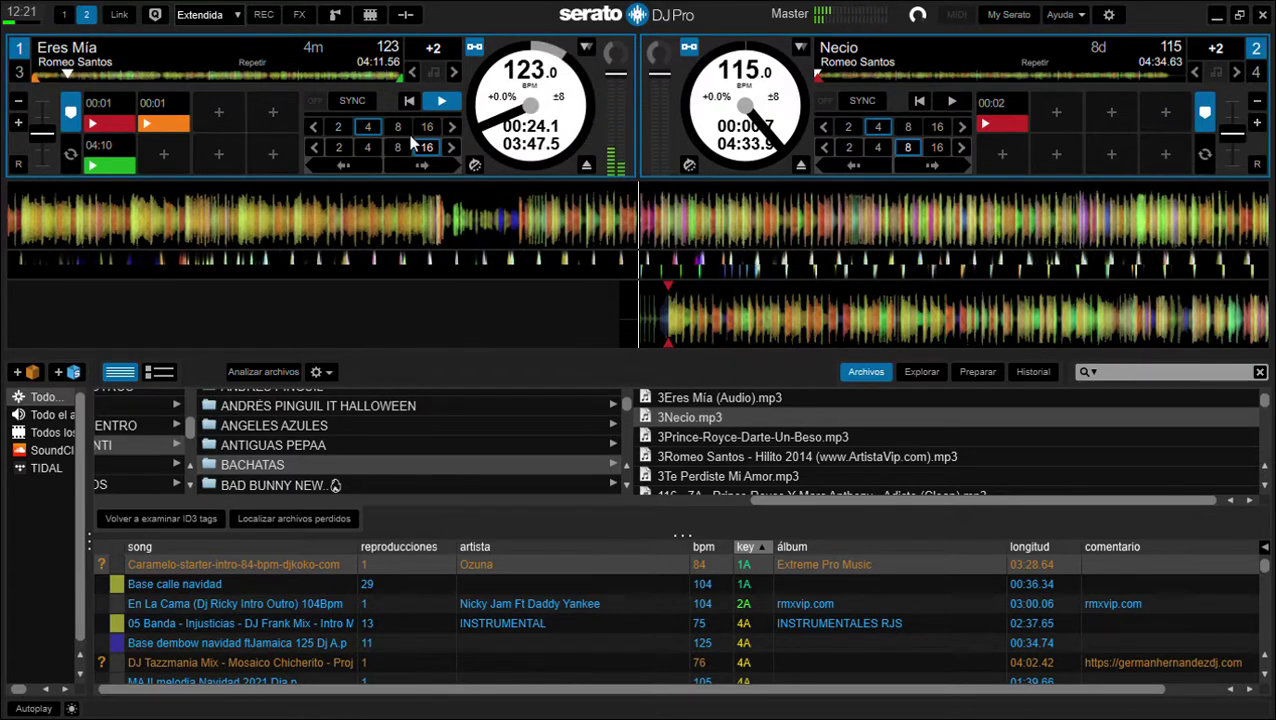
click(428, 165)
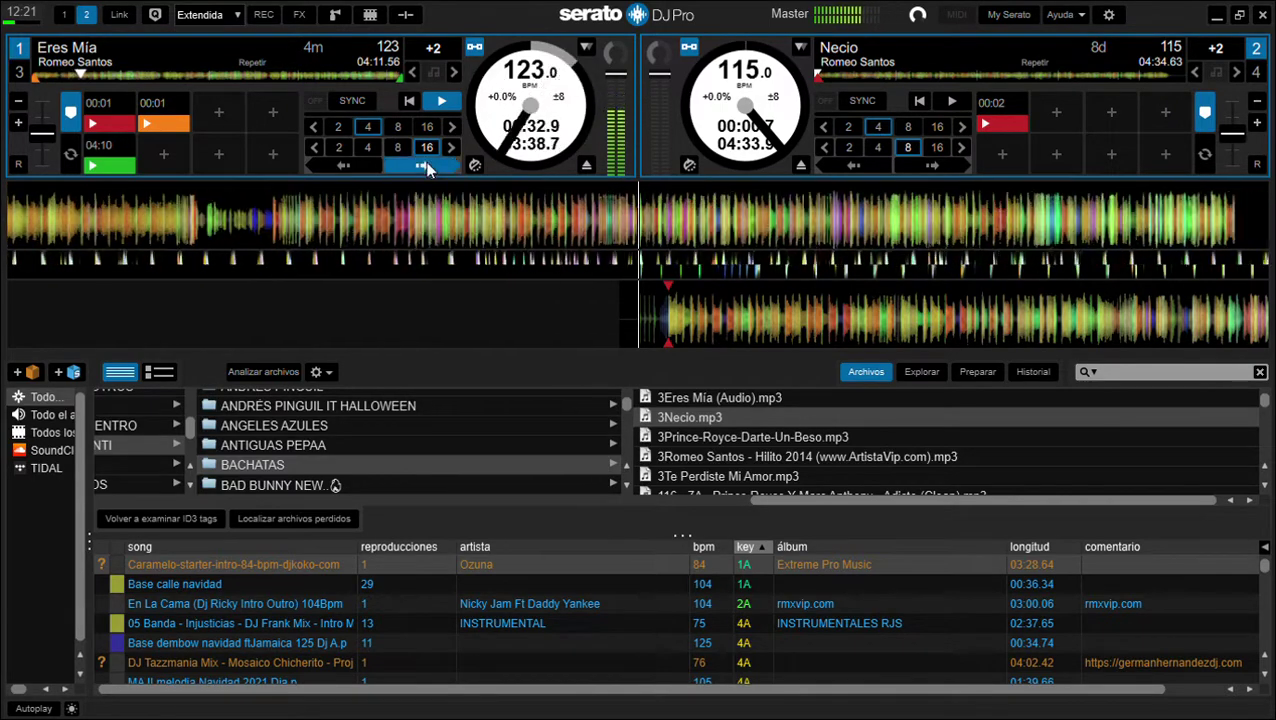
click(448, 104)
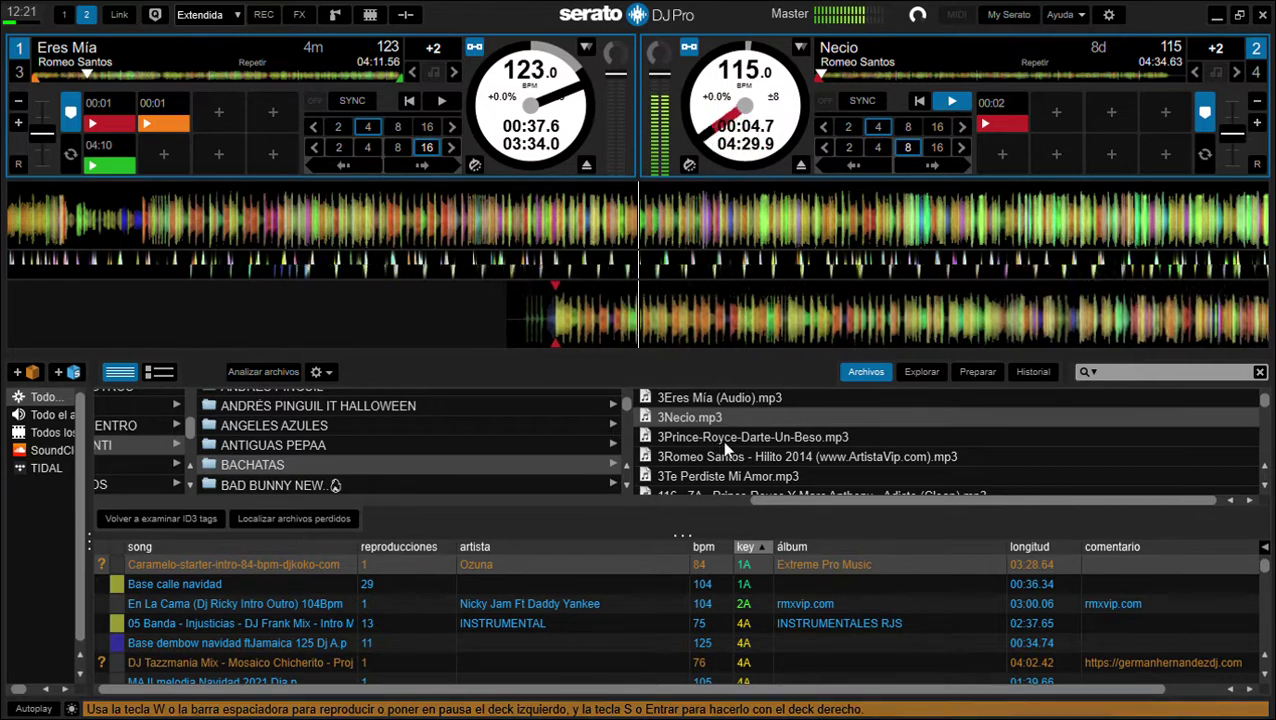
Step: Load 3Prince-Royce-Darte-Un-Beso.mp3 on deck 1 and skip Necio on deck 2 ahead repeatedly with the beat jump set to 16
key(Down)
key(shift+Left)
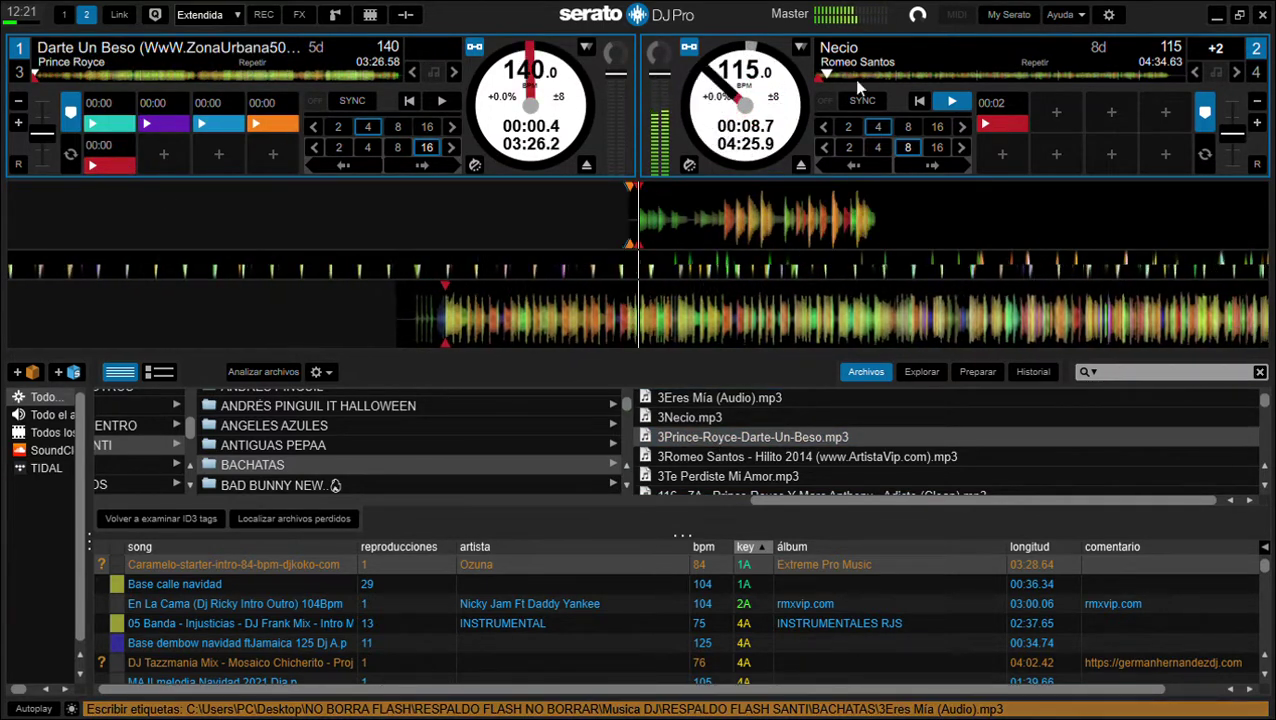
click(937, 147)
click(932, 166)
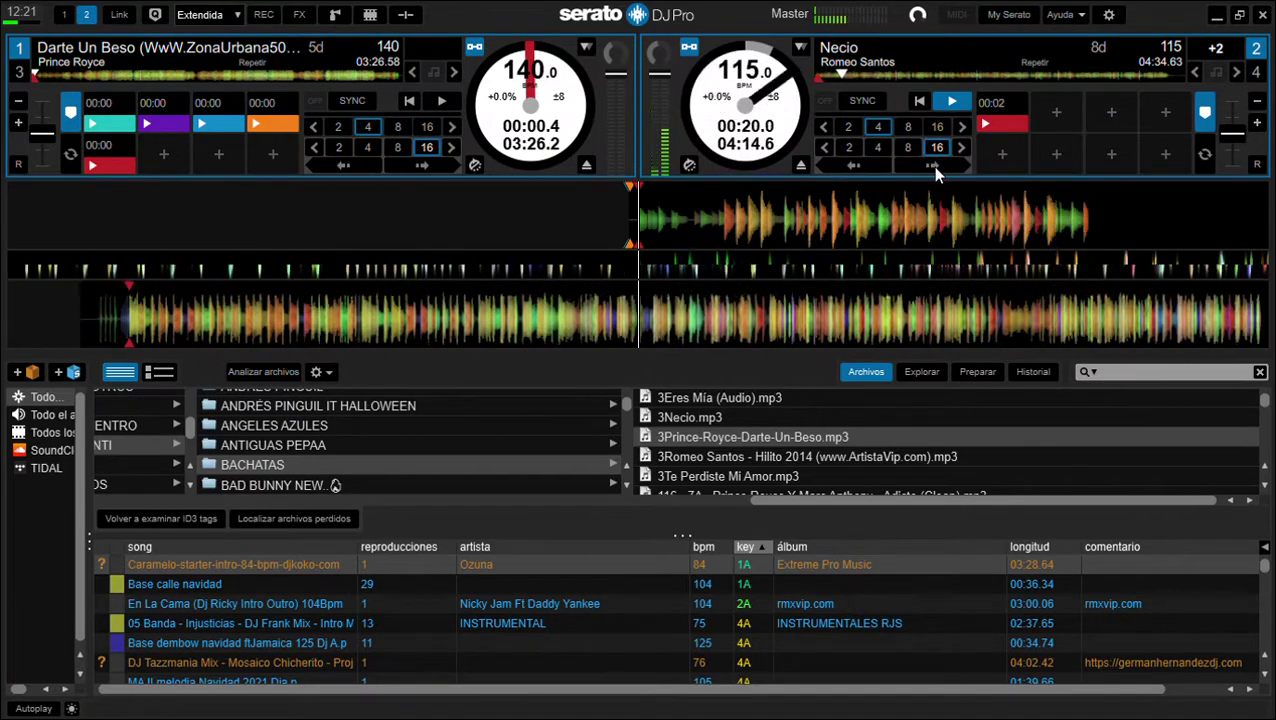
click(932, 166)
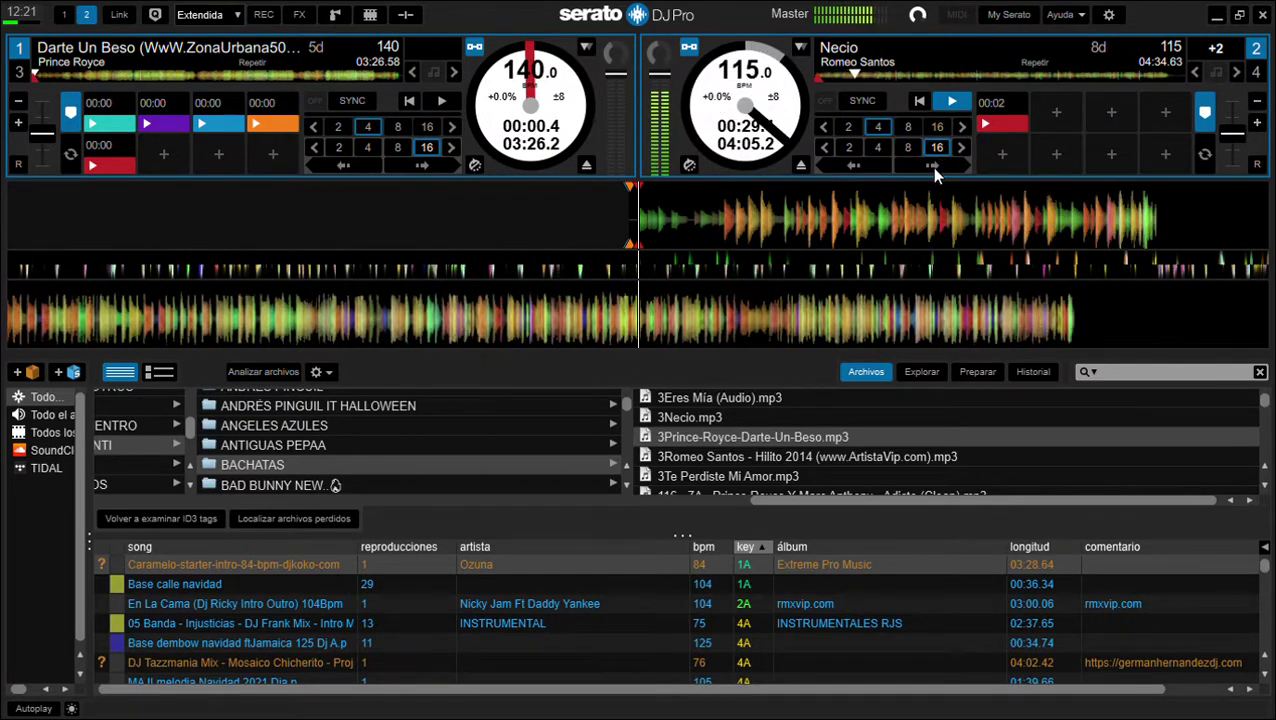
click(931, 167)
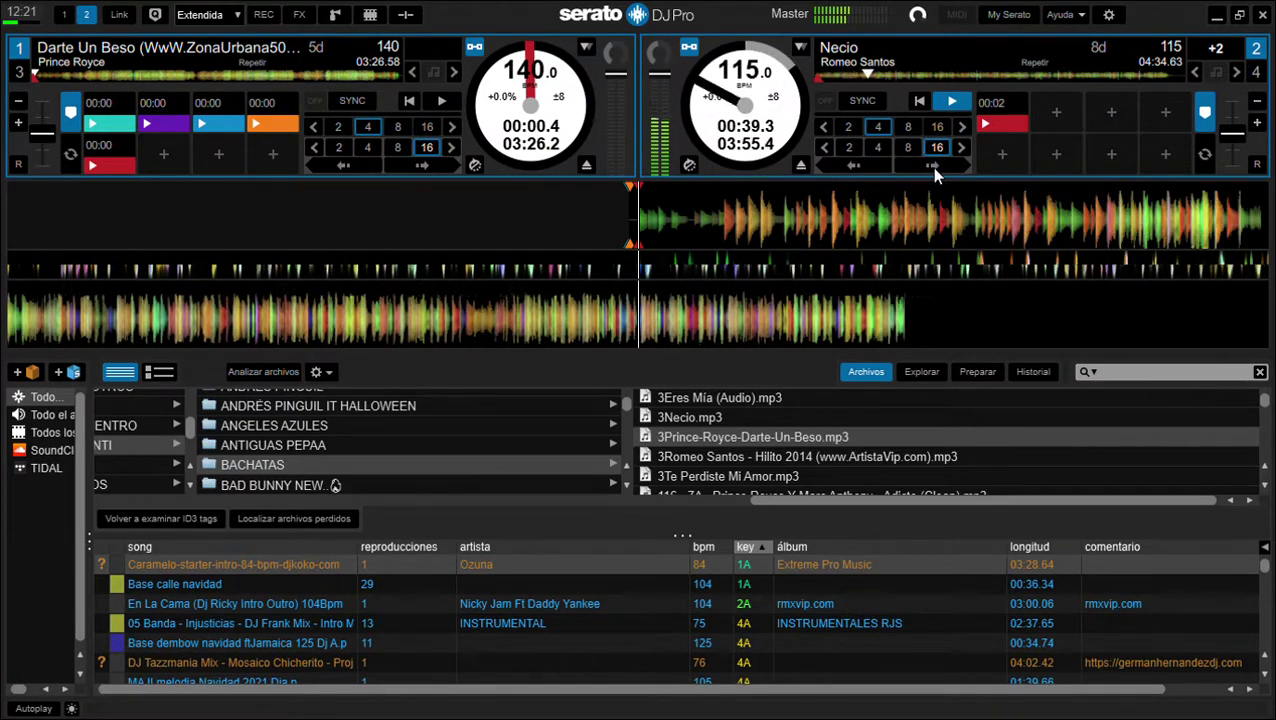
click(931, 167)
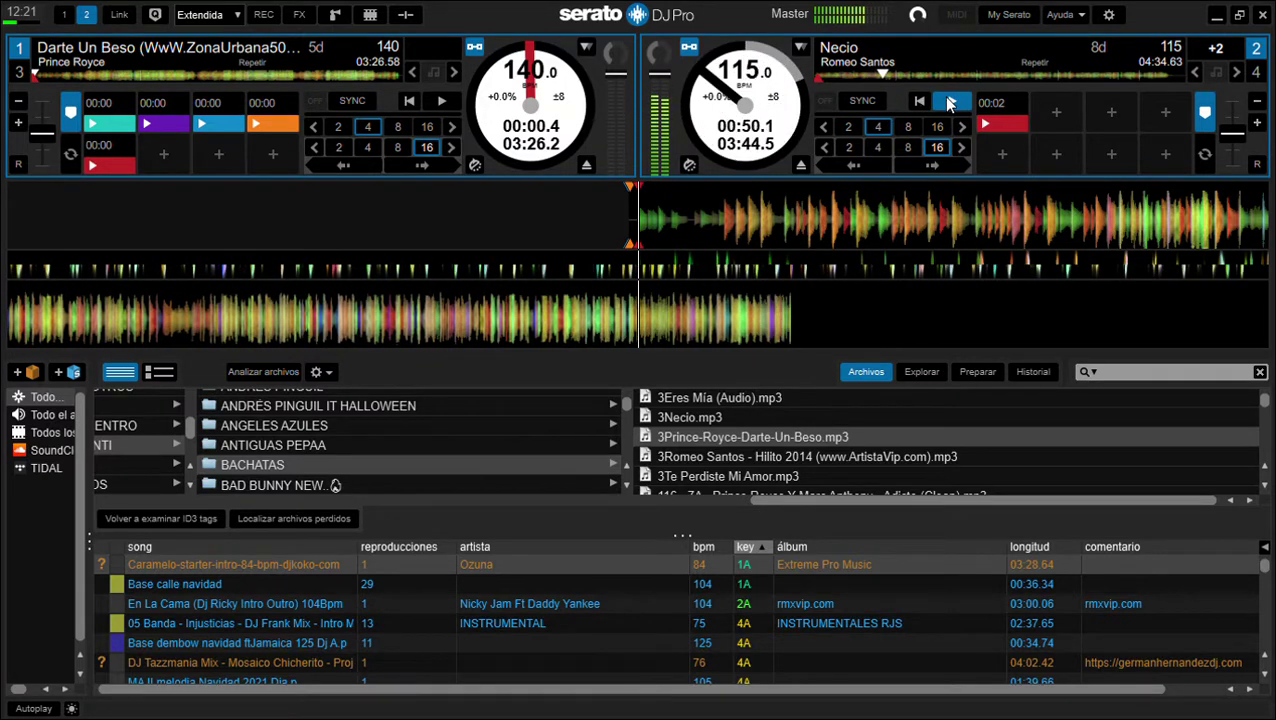
Step: Switch playback from Necio to Darte Un Beso on deck 1, and load Romeo Santos - Hilito 2014 on deck 2
click(448, 103)
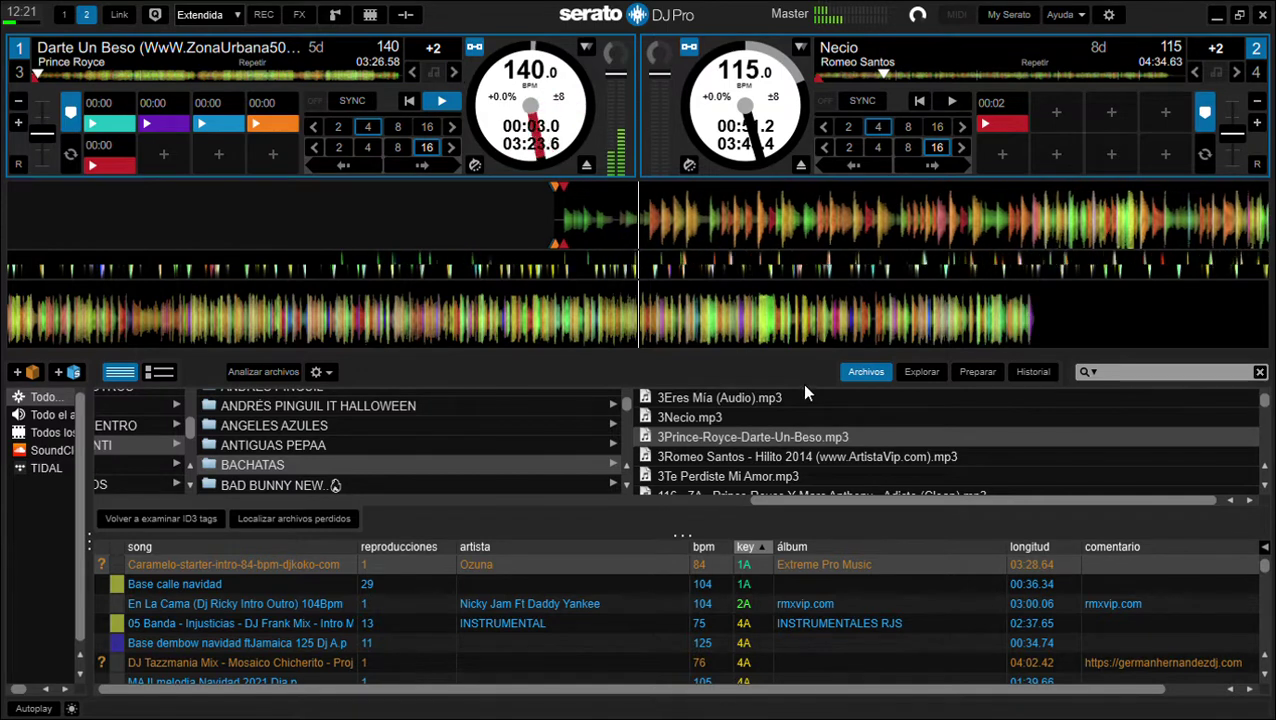
drag(734, 458, 1215, 110)
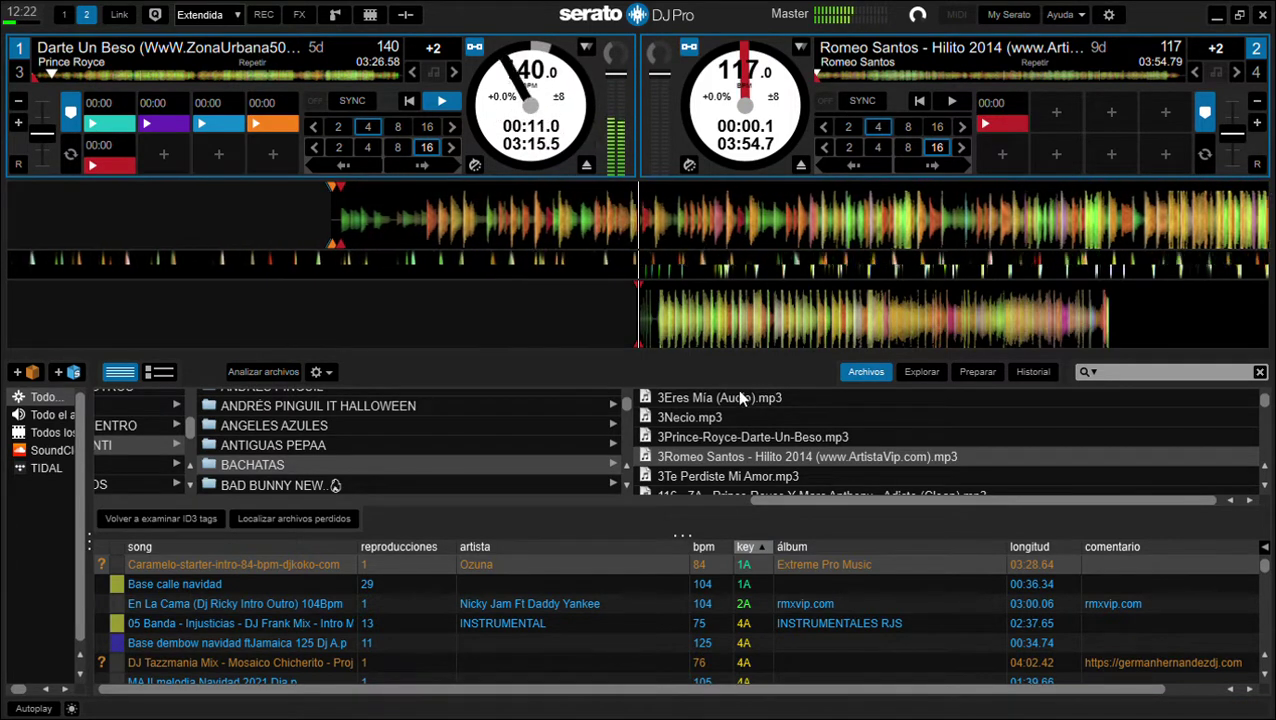
Step: Skip Darte Un Beso ahead in repeated 16-beat jumps, and switch playback to Hilito on deck 2
click(421, 164)
click(421, 164)
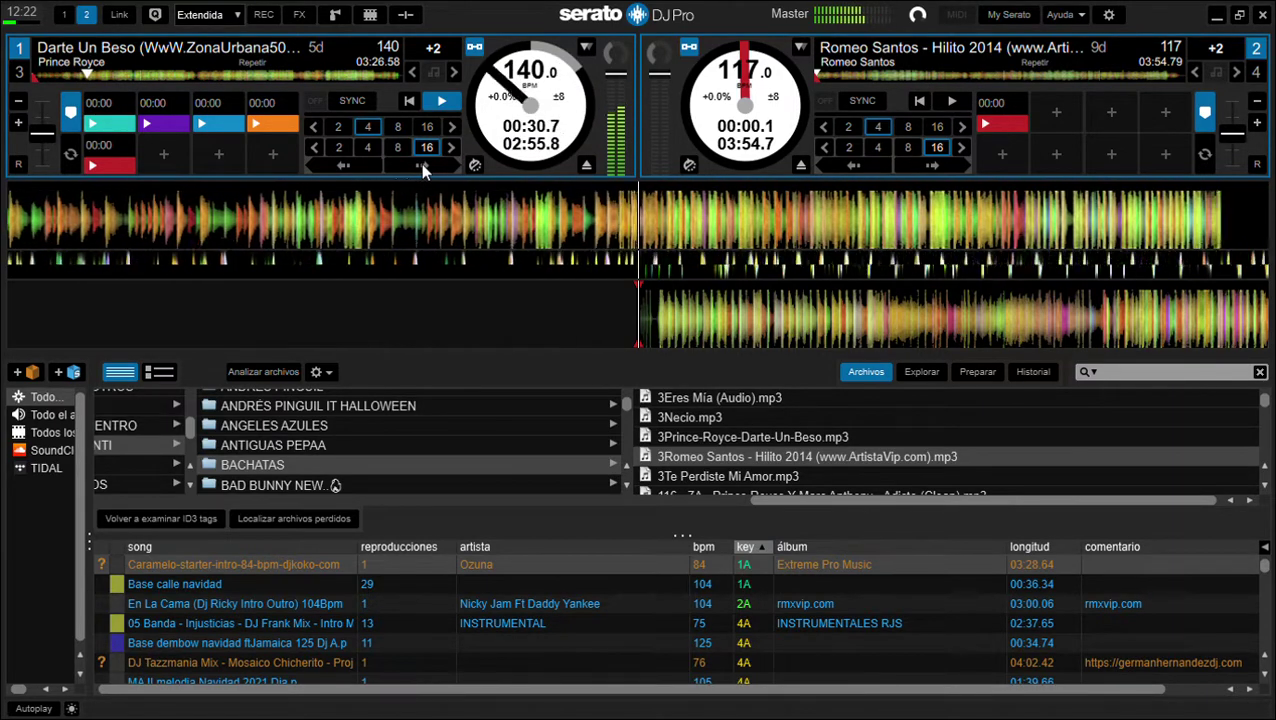
click(421, 164)
click(421, 164)
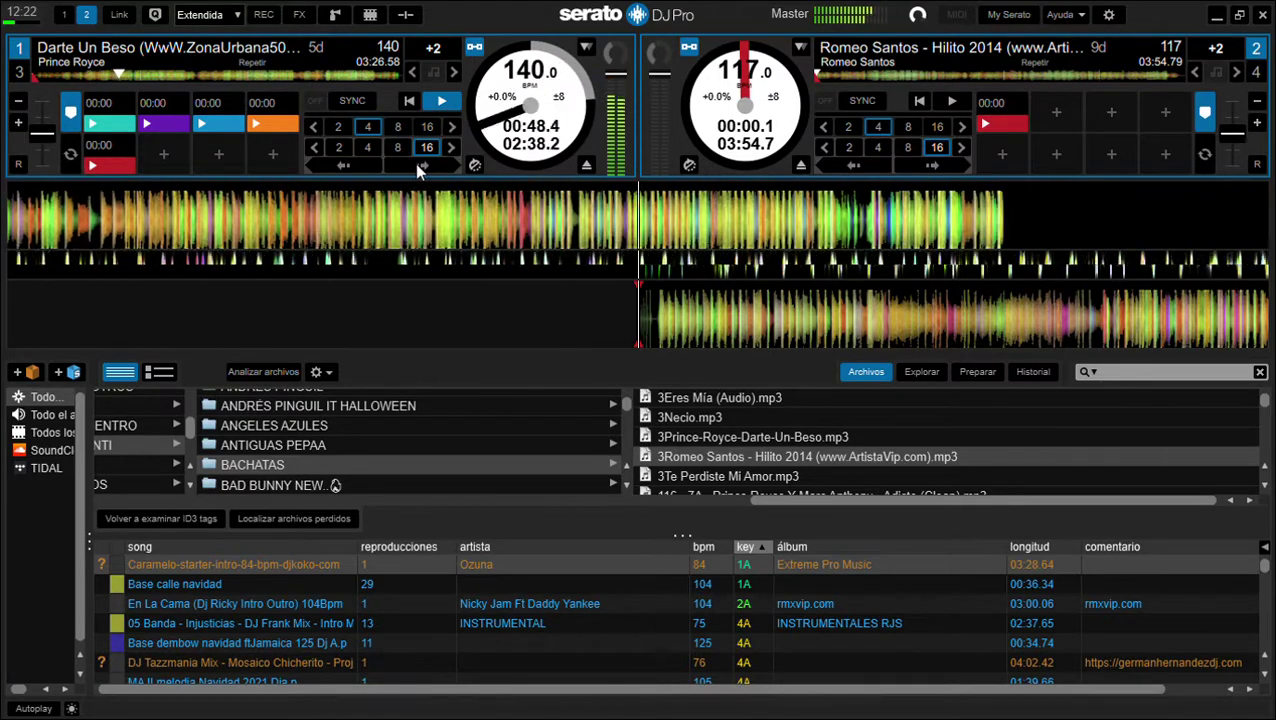
click(421, 164)
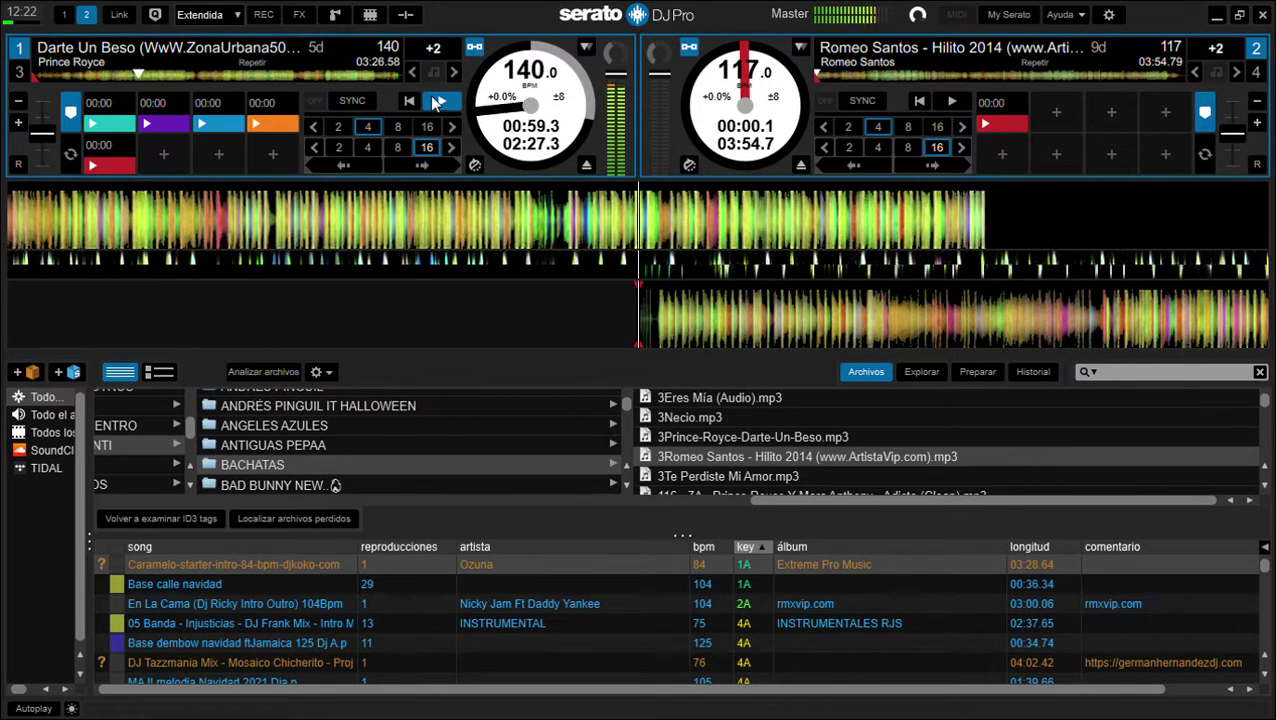
key(w)
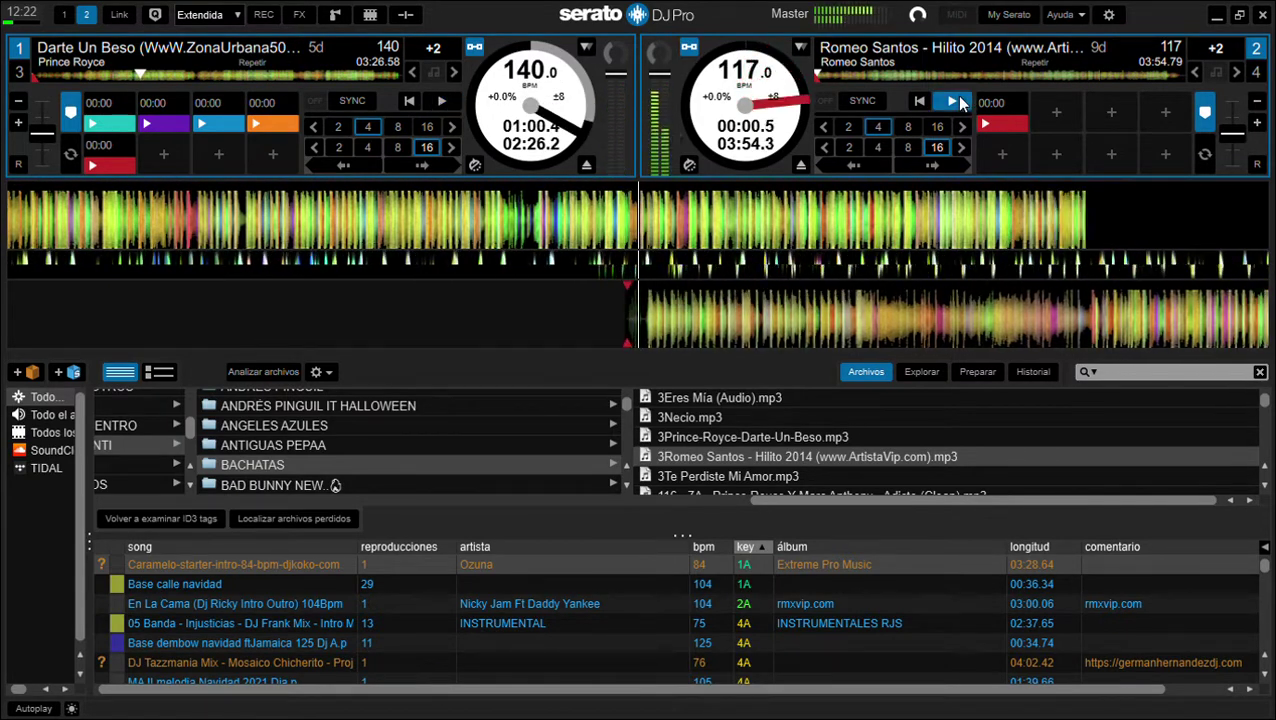
Step: Load 3Te Perdiste Mi Amor.mp3 on deck 1 and skip Hilito on deck 2 ahead in 16-beat jumps
scroll(774, 465, down, 1)
drag(763, 449, 564, 196)
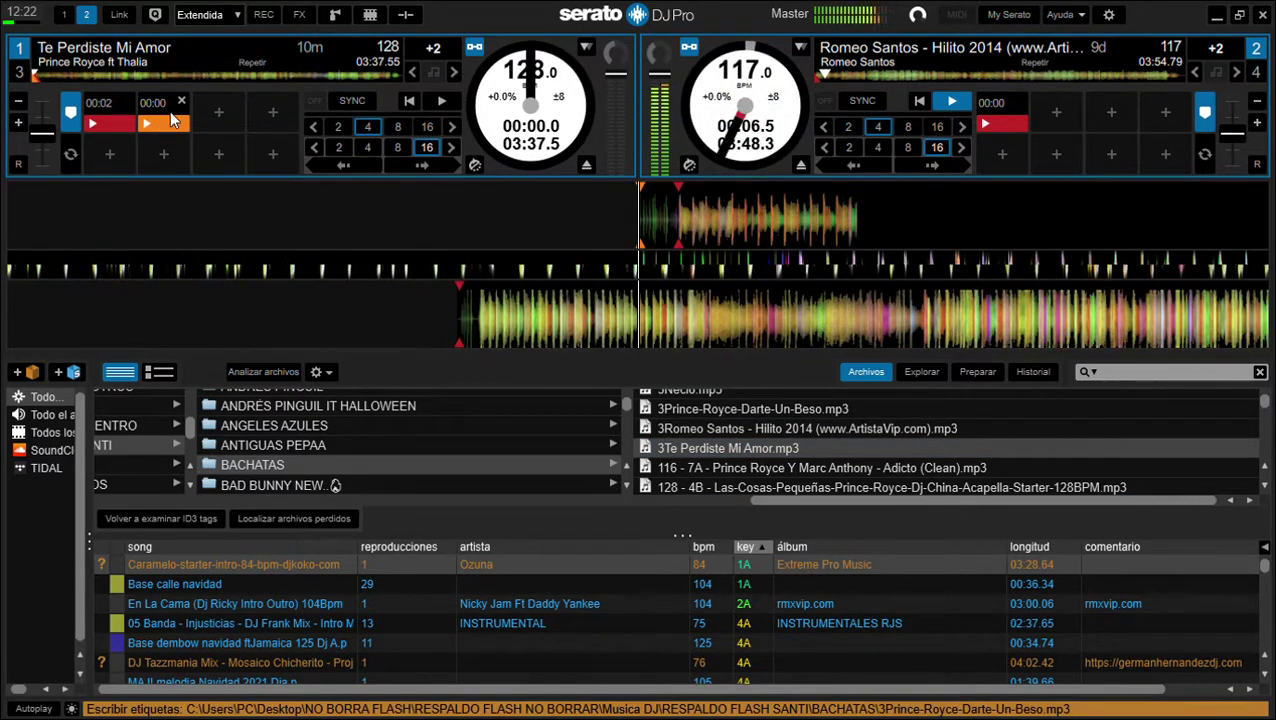
click(940, 165)
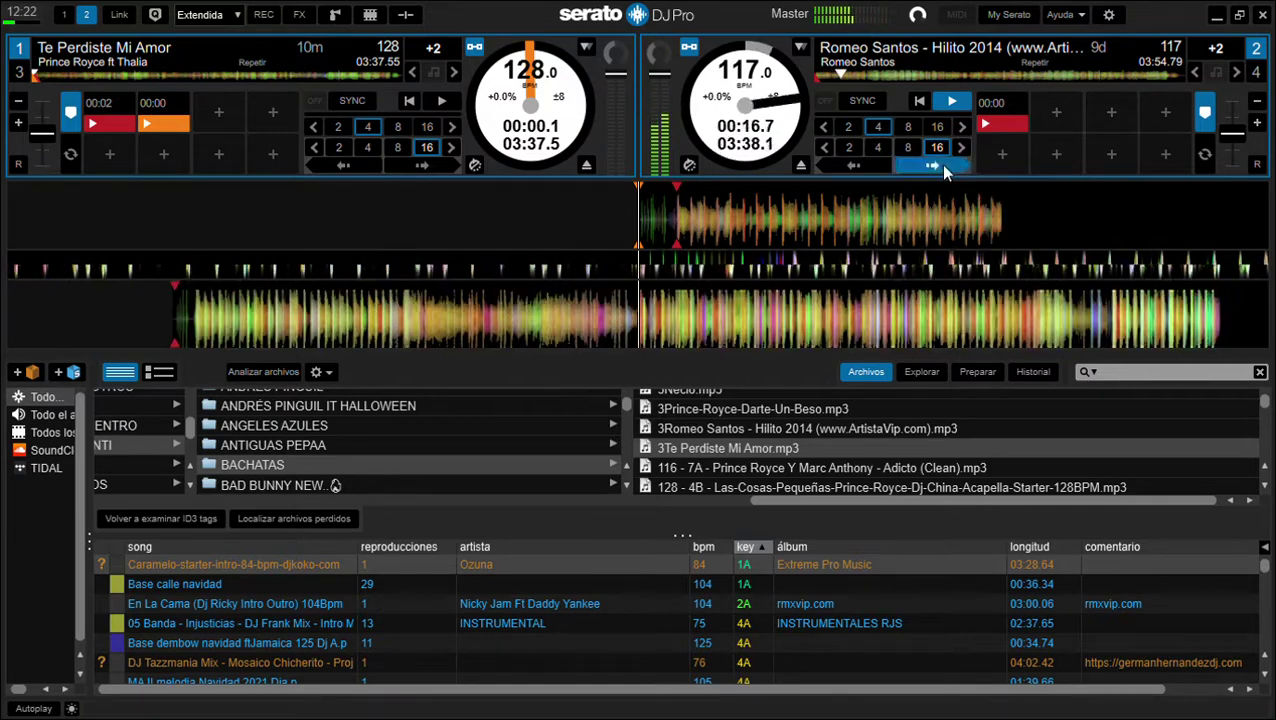
click(940, 165)
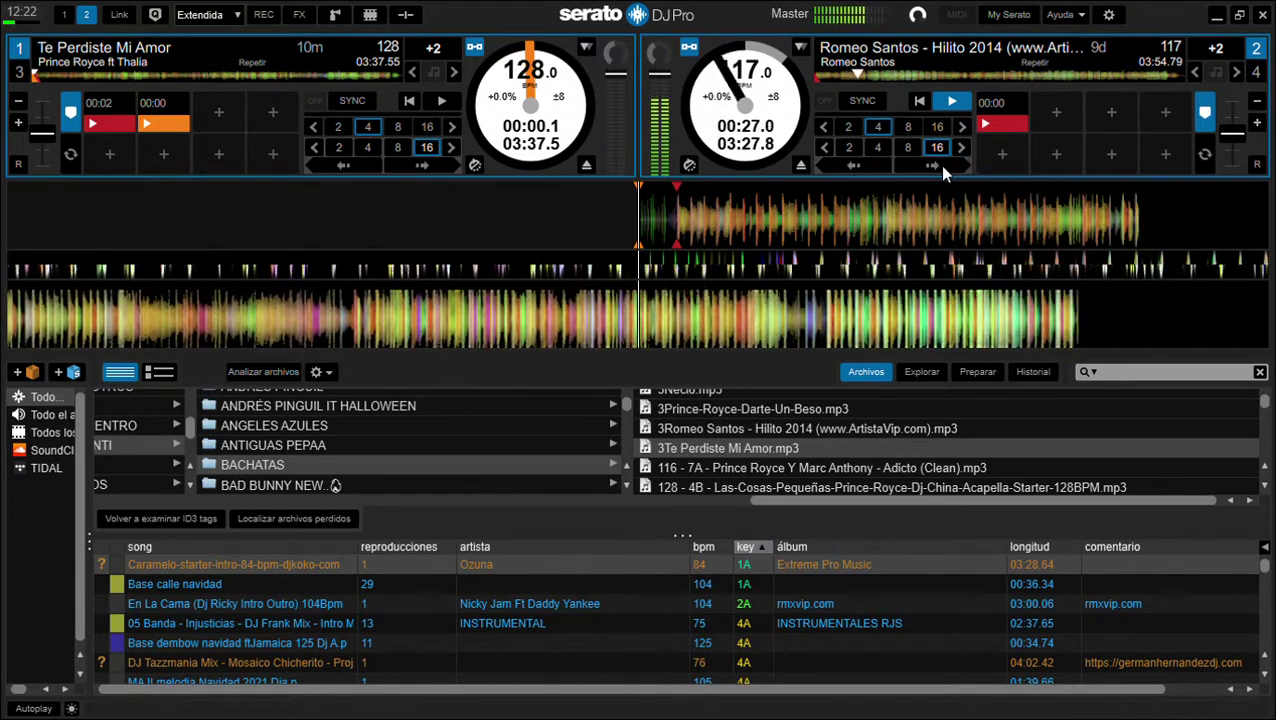
click(940, 165)
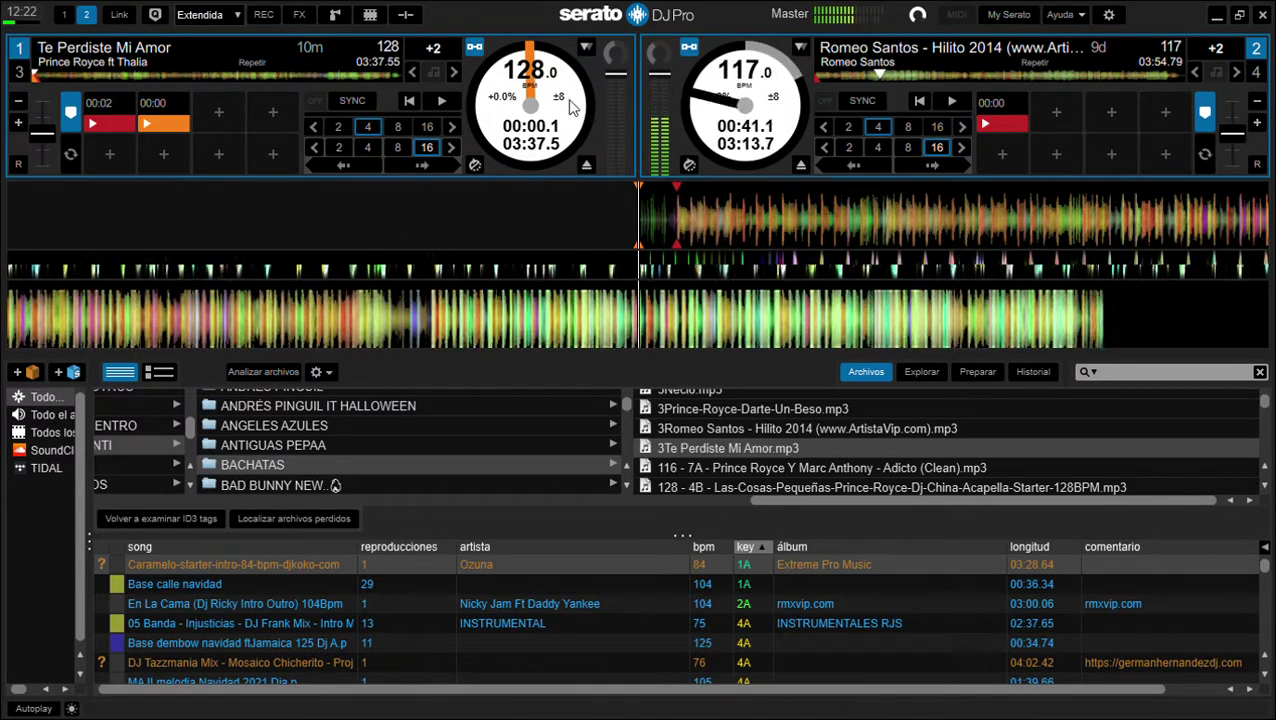
Step: Switch playback to Te Perdiste Mi Amor on deck 1, and load Adicto (Clean) on deck 2 positioned at Cue 1
key(s)
key(w)
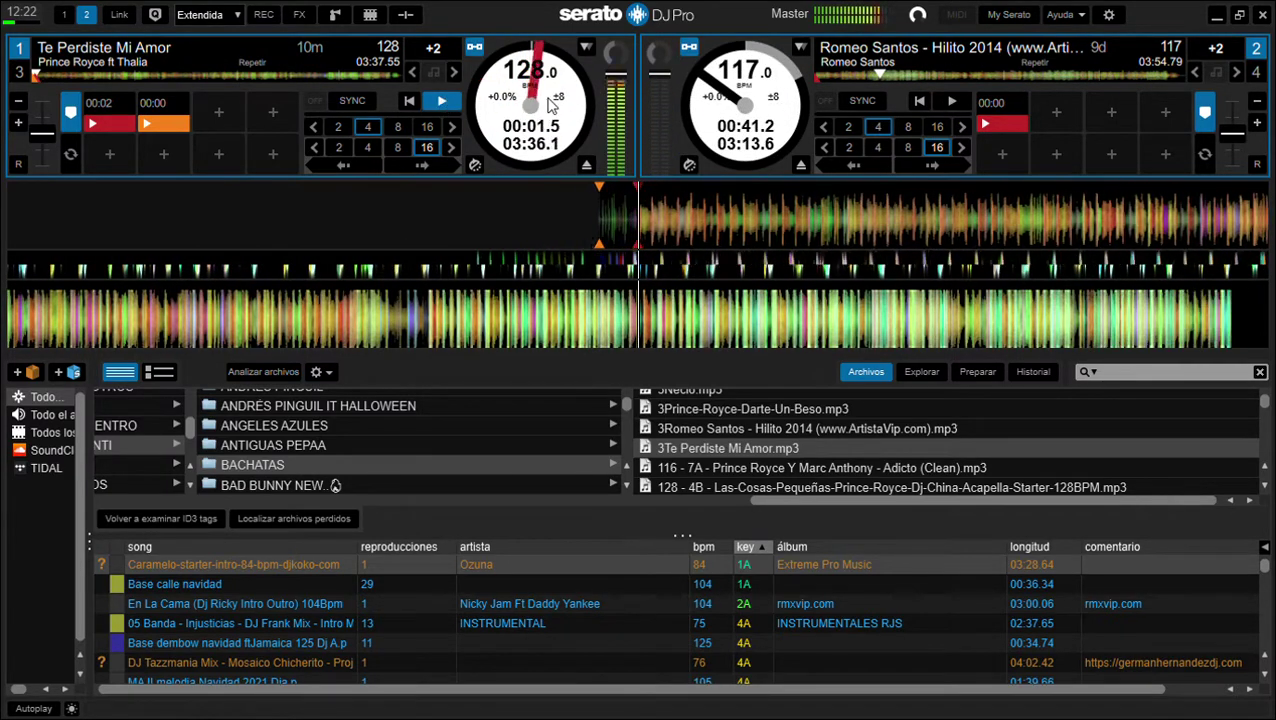
scroll(785, 449, down, 1)
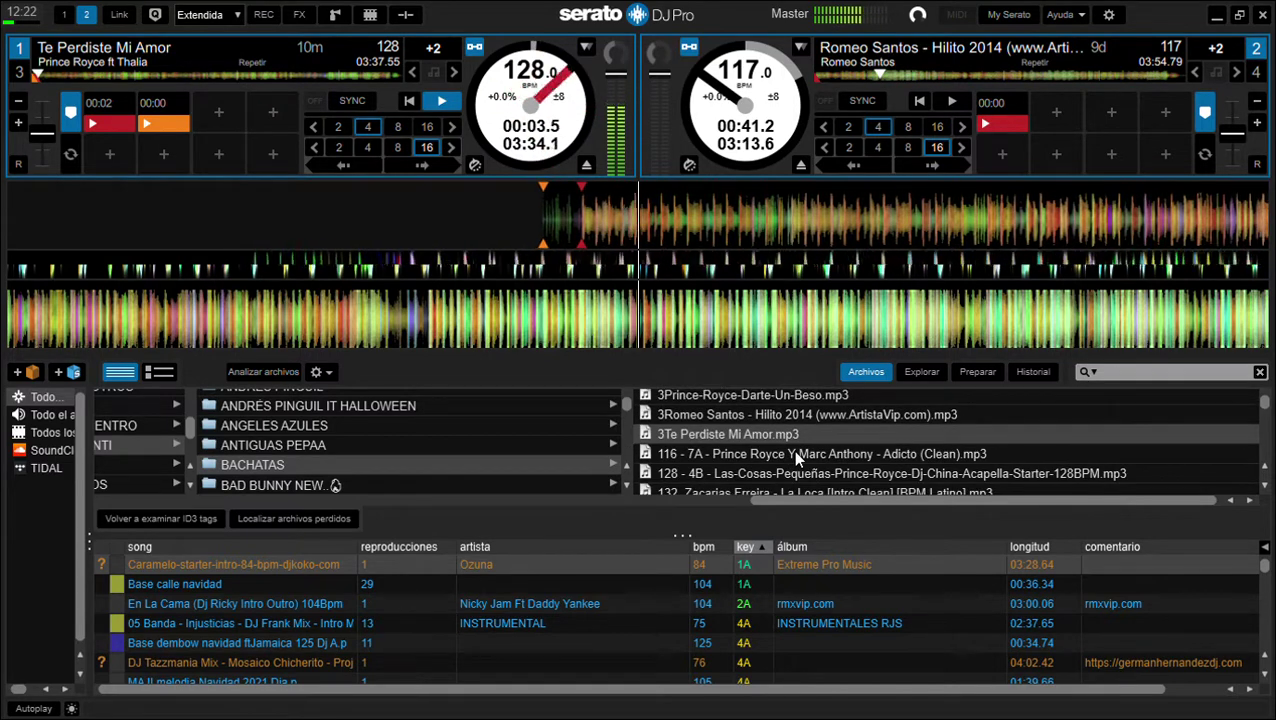
scroll(793, 450, down, 1)
drag(786, 421, 813, 222)
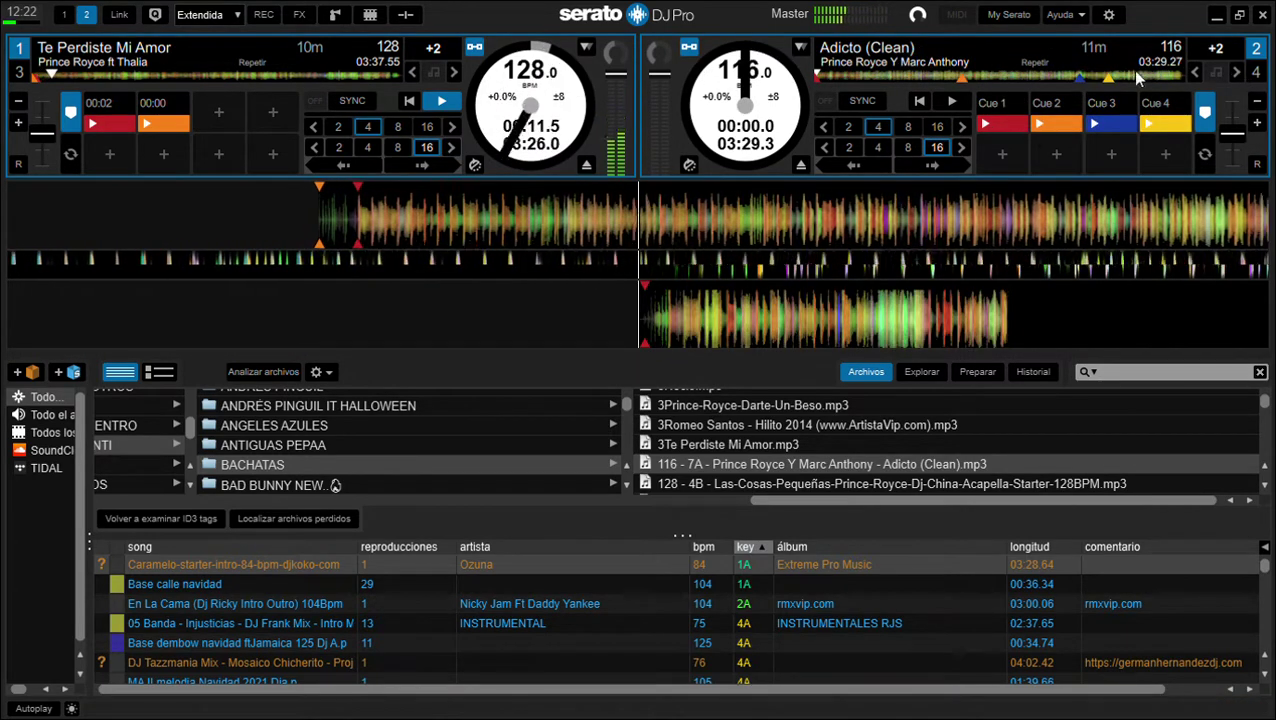
click(988, 122)
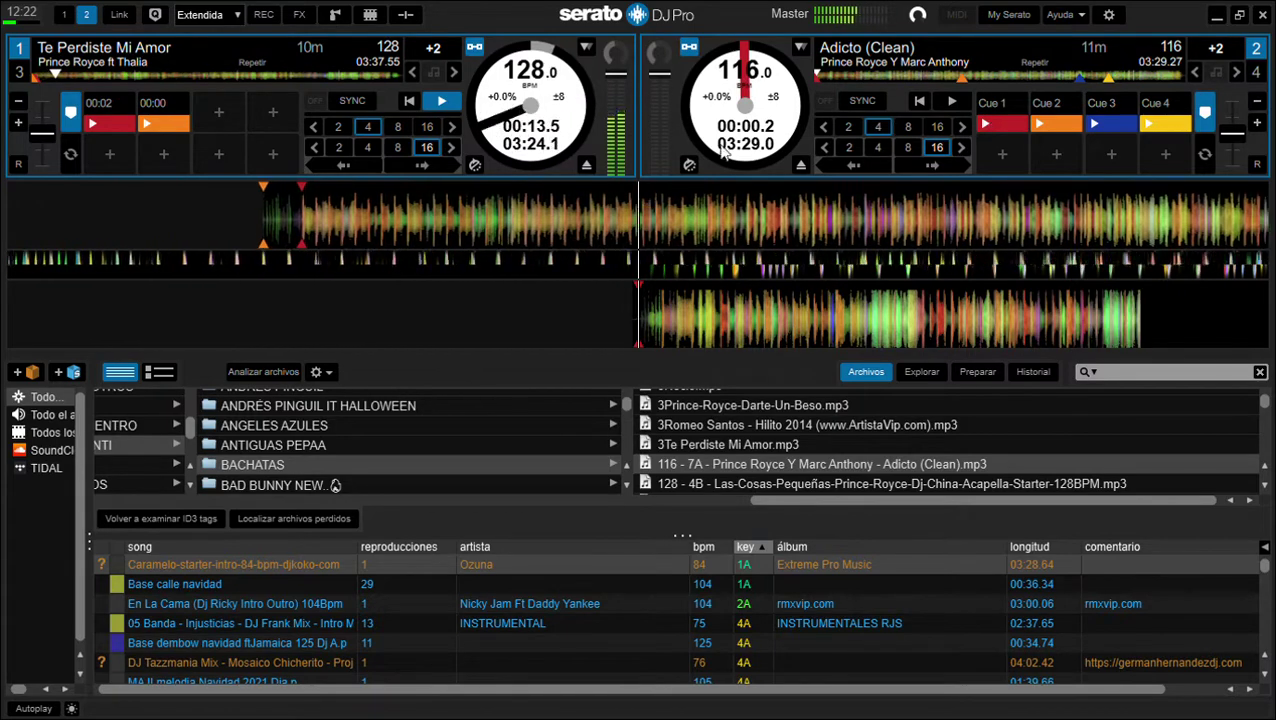
Step: Skip Te Perdiste Mi Amor ahead in 16-beat jumps, and switch playback to Adicto (Clean) on deck 2
click(417, 163)
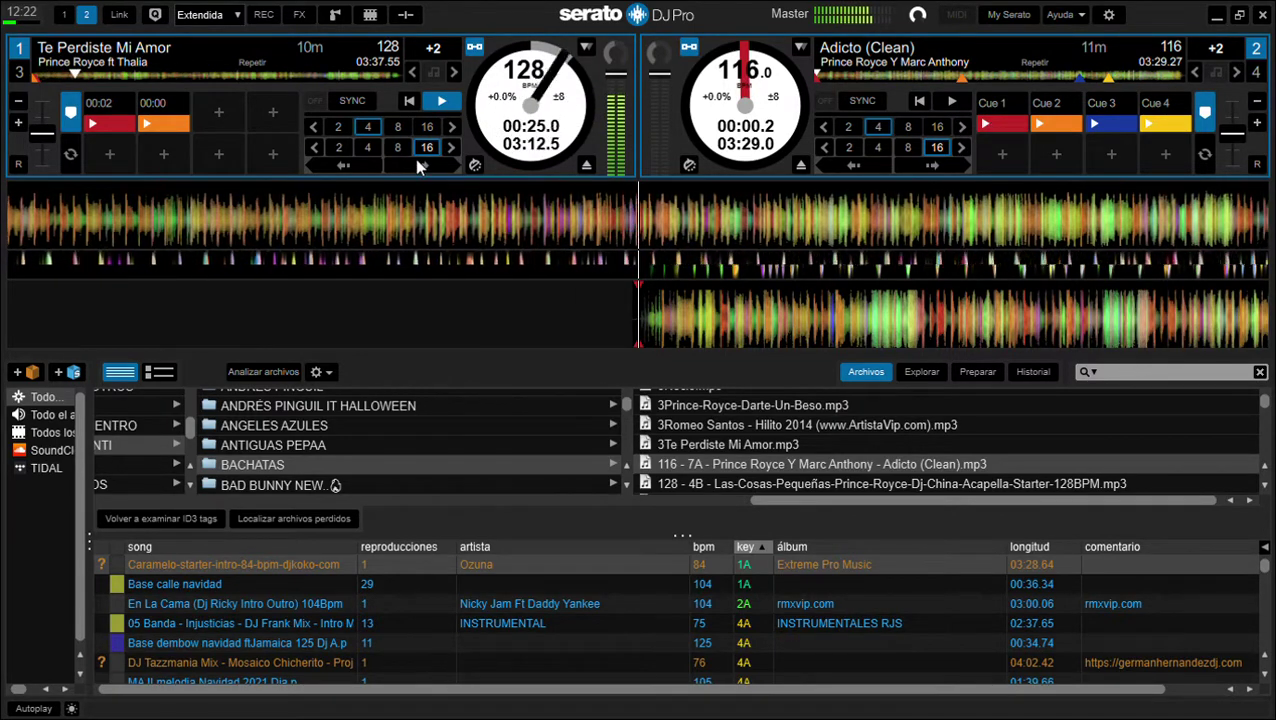
click(418, 163)
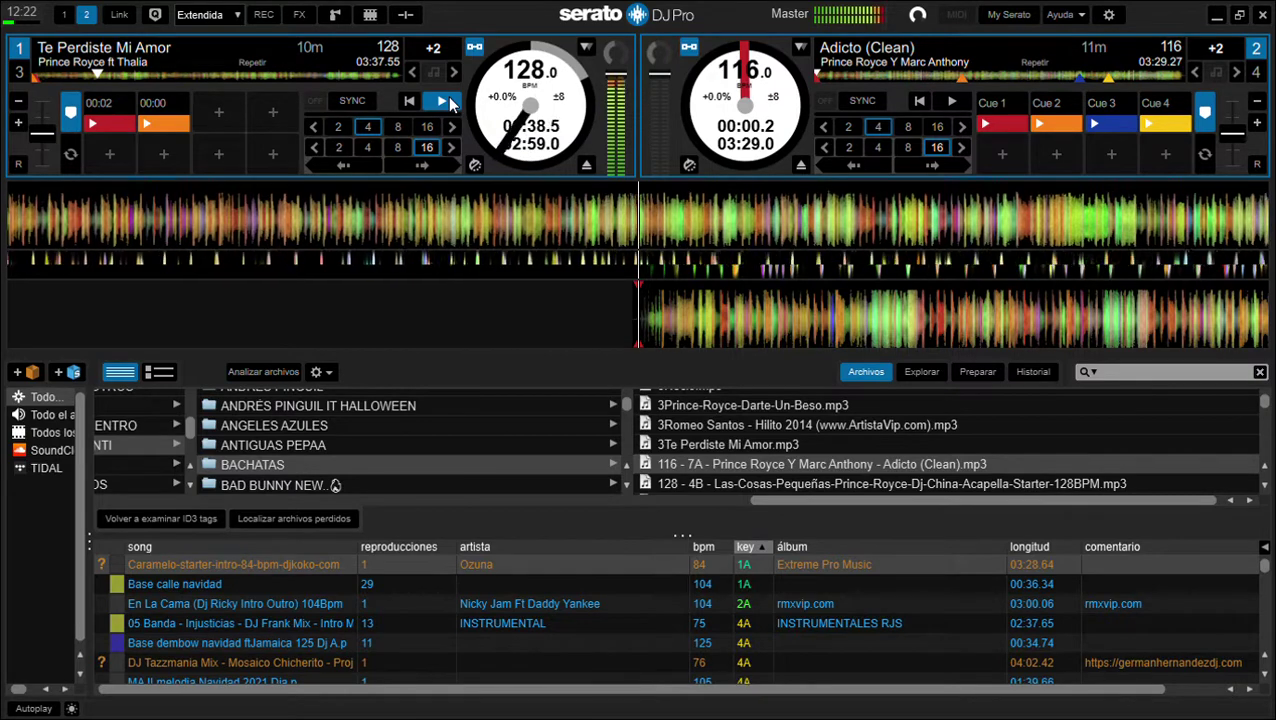
click(951, 102)
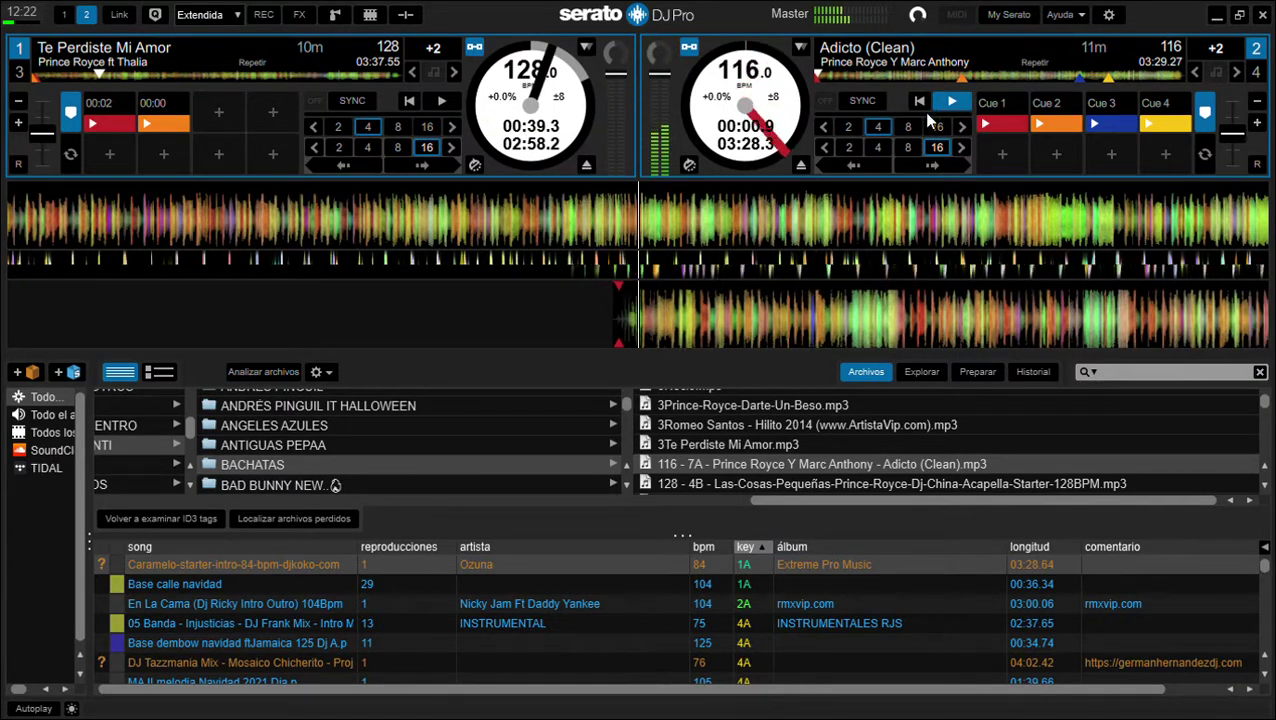
Step: Load the Las-Cosas-Pequeñas-Prince-Royce 128 BPM acapella starter track on deck 1
scroll(790, 446, down, 2)
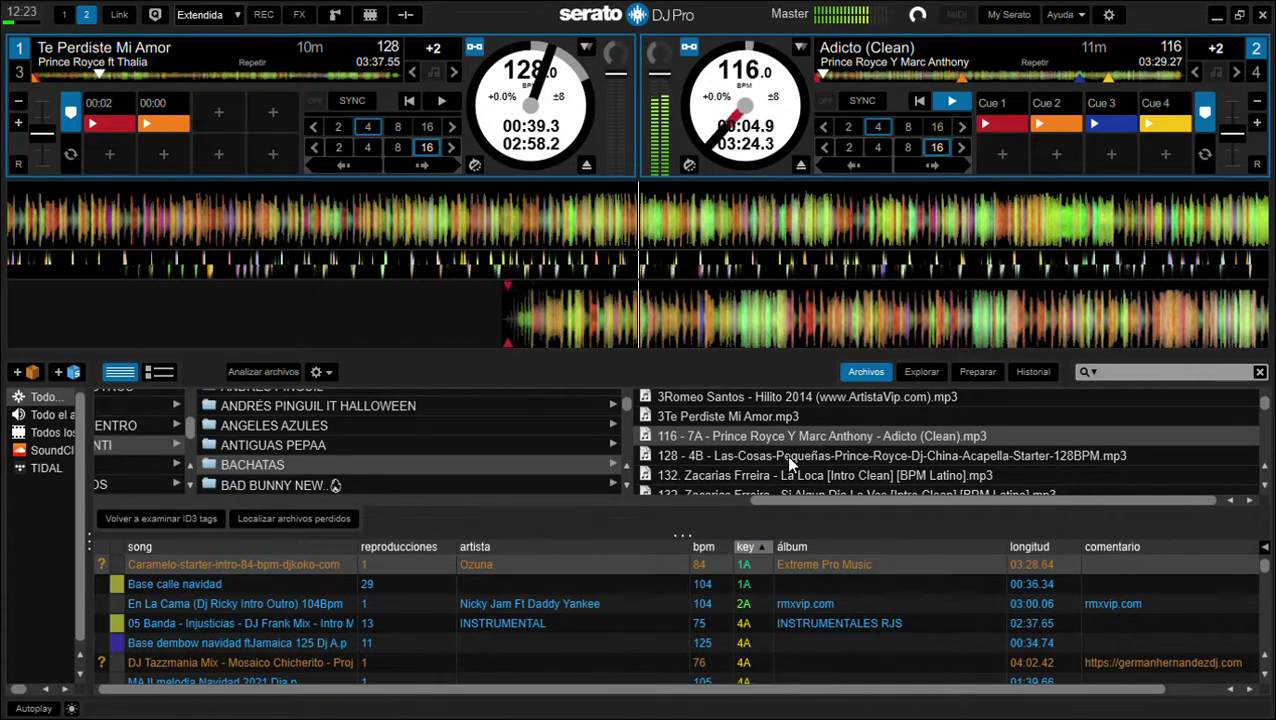
scroll(786, 455, up, 2)
click(548, 165)
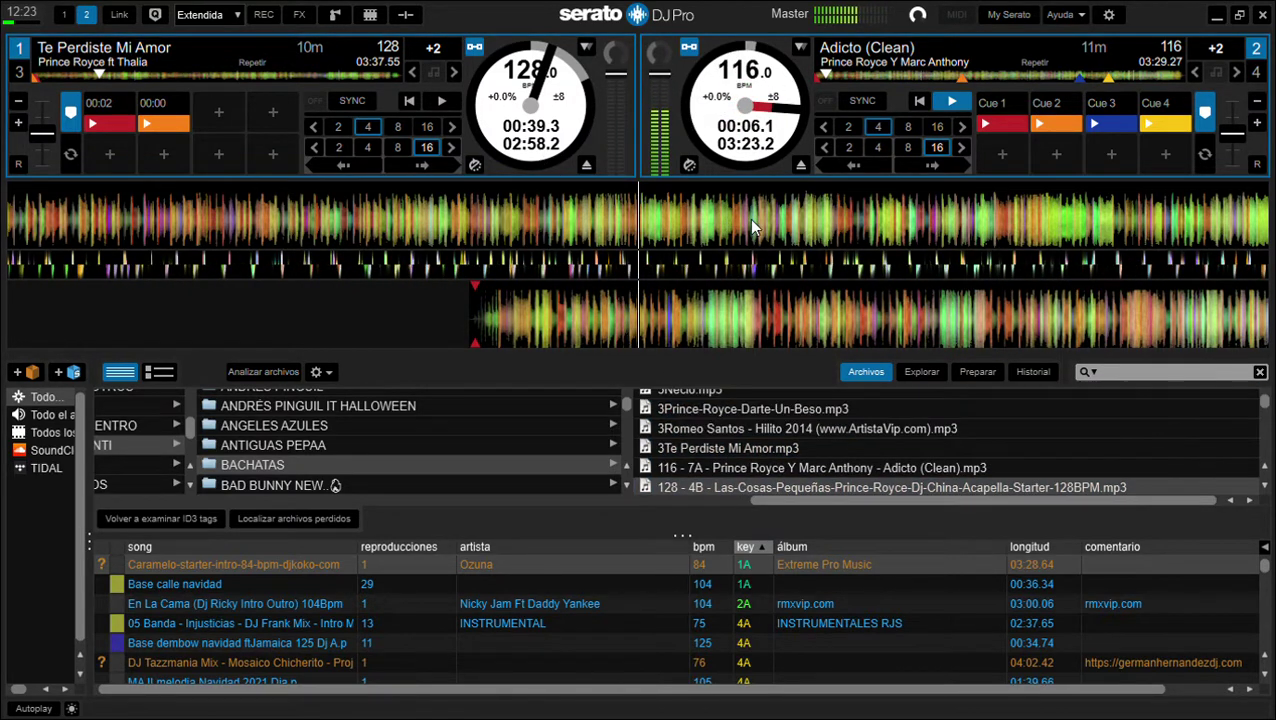
key(shift+Left)
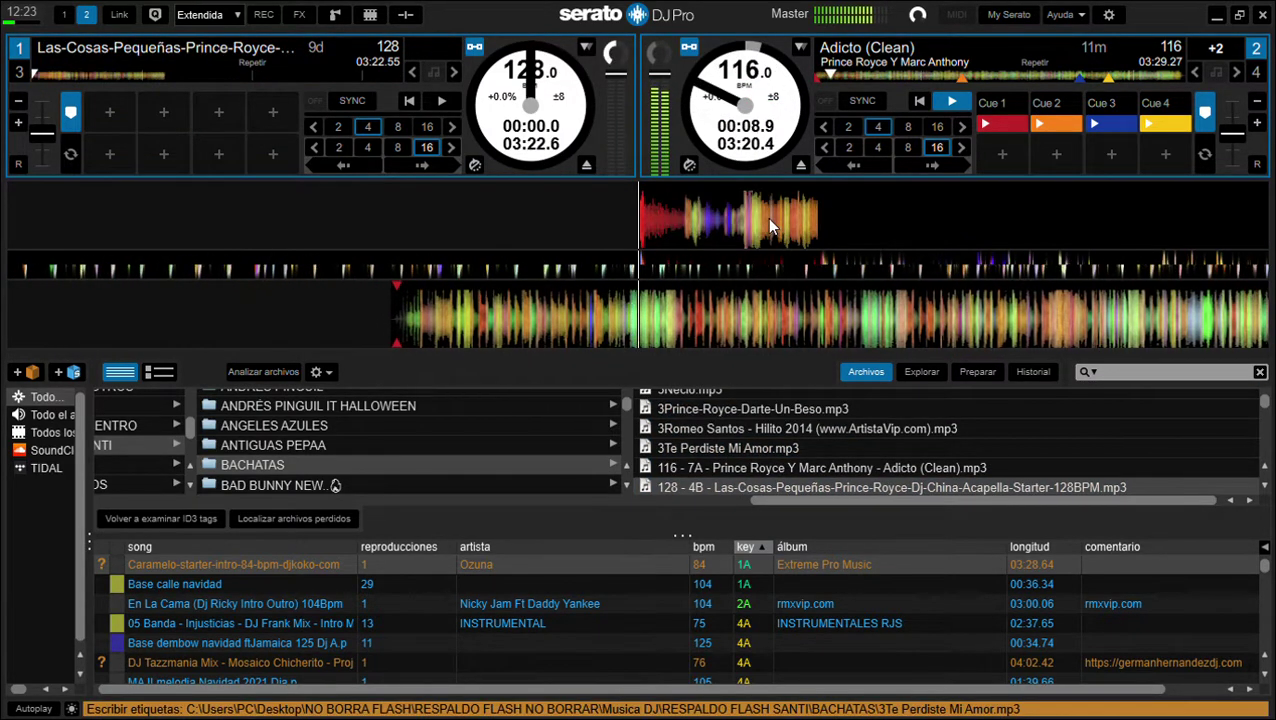
Step: Set a cue point at the very start of Las-Cosas-Pequeñas in deck 1's first cue slot
click(124, 110)
click(127, 128)
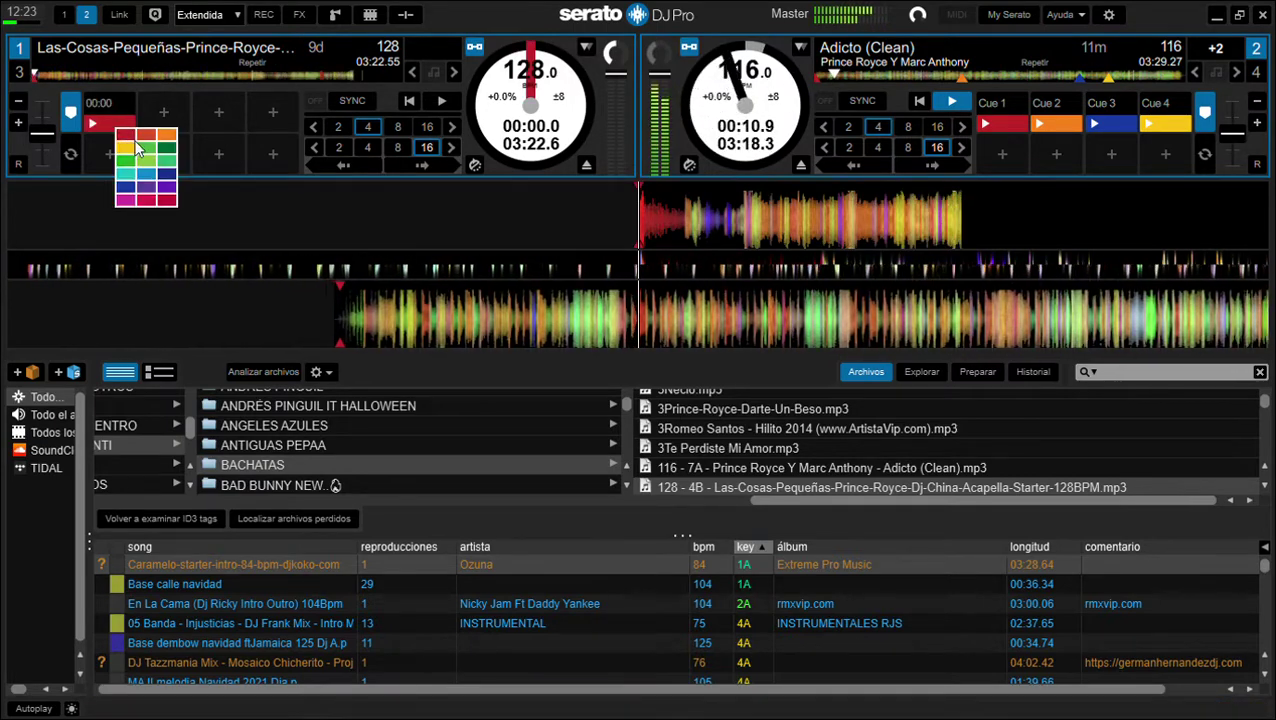
click(139, 148)
scroll(746, 447, up, 1)
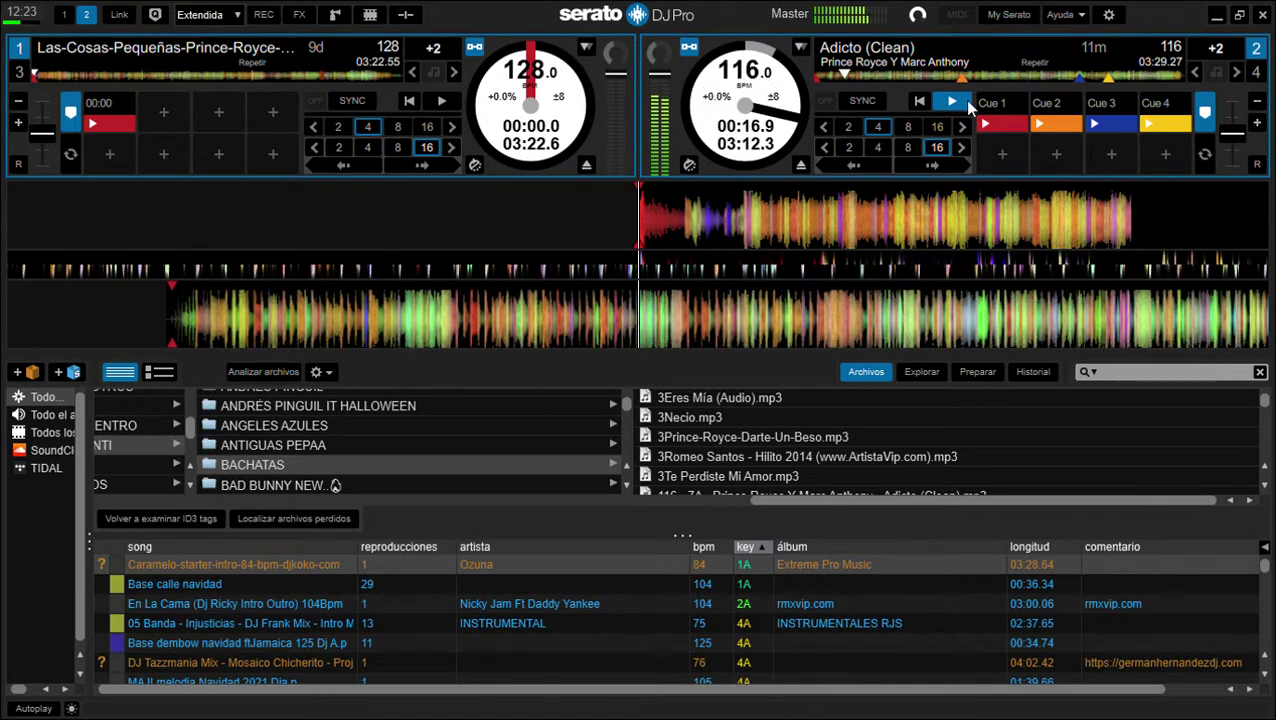
Step: Skip Adicto (Clean) ahead in 16-beat jumps, and switch playback to Las-Cosas-Pequeñas on deck 1
click(941, 166)
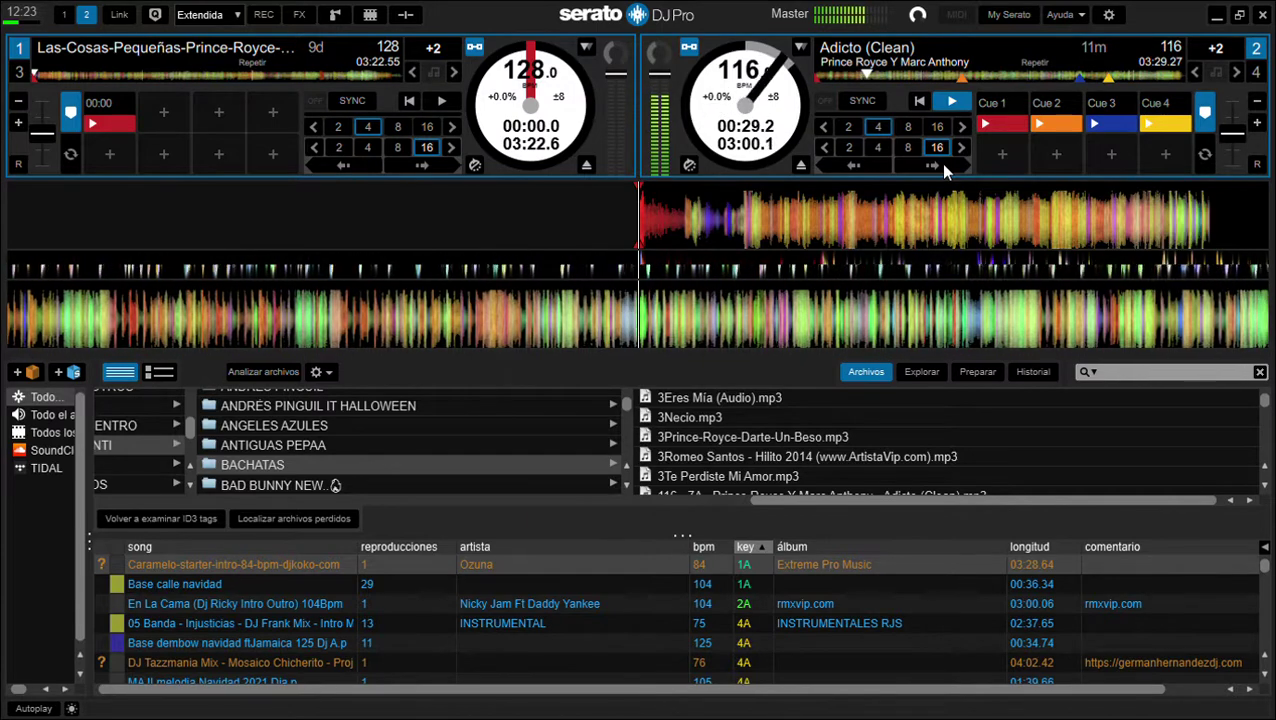
click(941, 166)
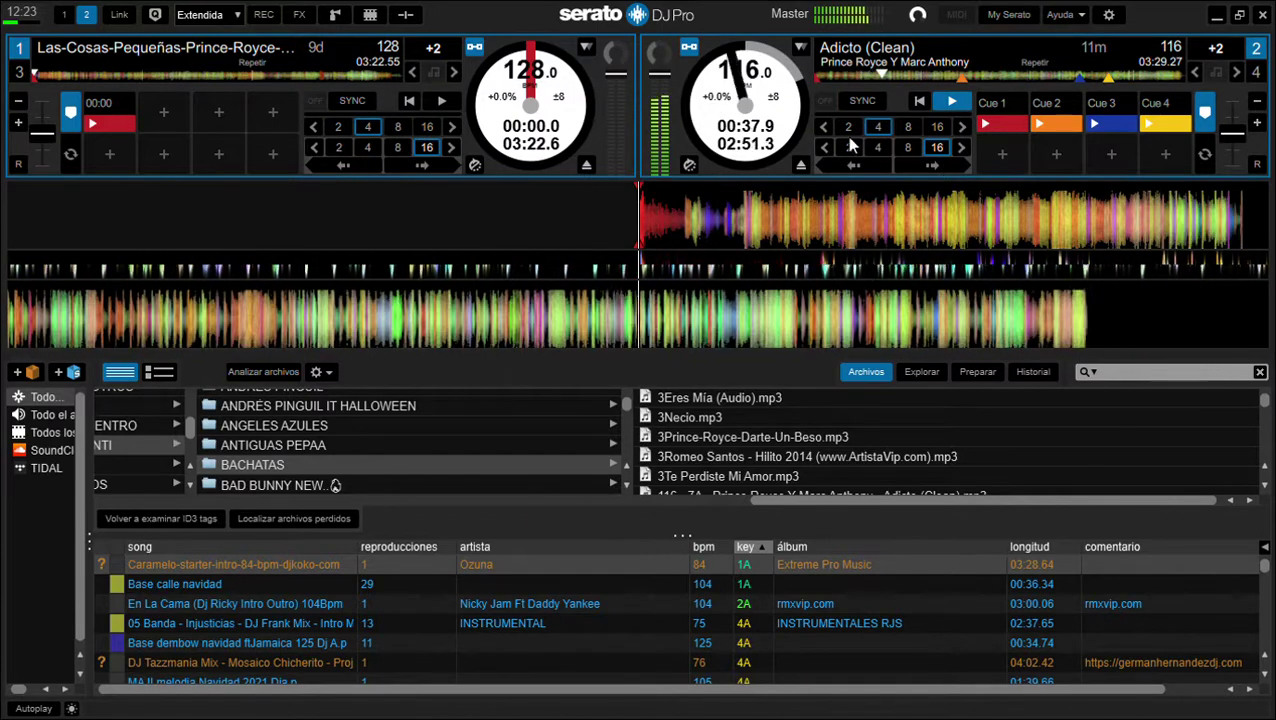
click(951, 104)
click(442, 101)
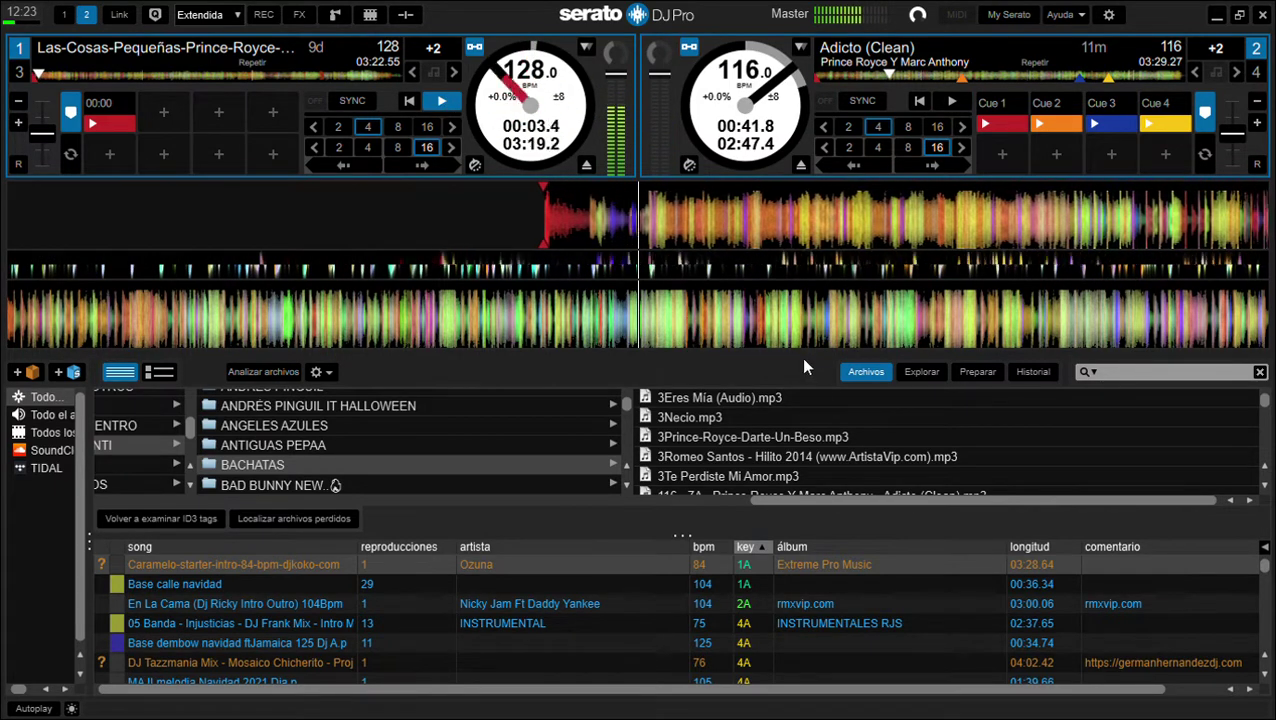
Step: Load La Loca [Intro Clean] on deck 2, and skip Las-Cosas-Pequeñas ahead on deck 1 in 16-beat jumps
scroll(823, 413, down, 4)
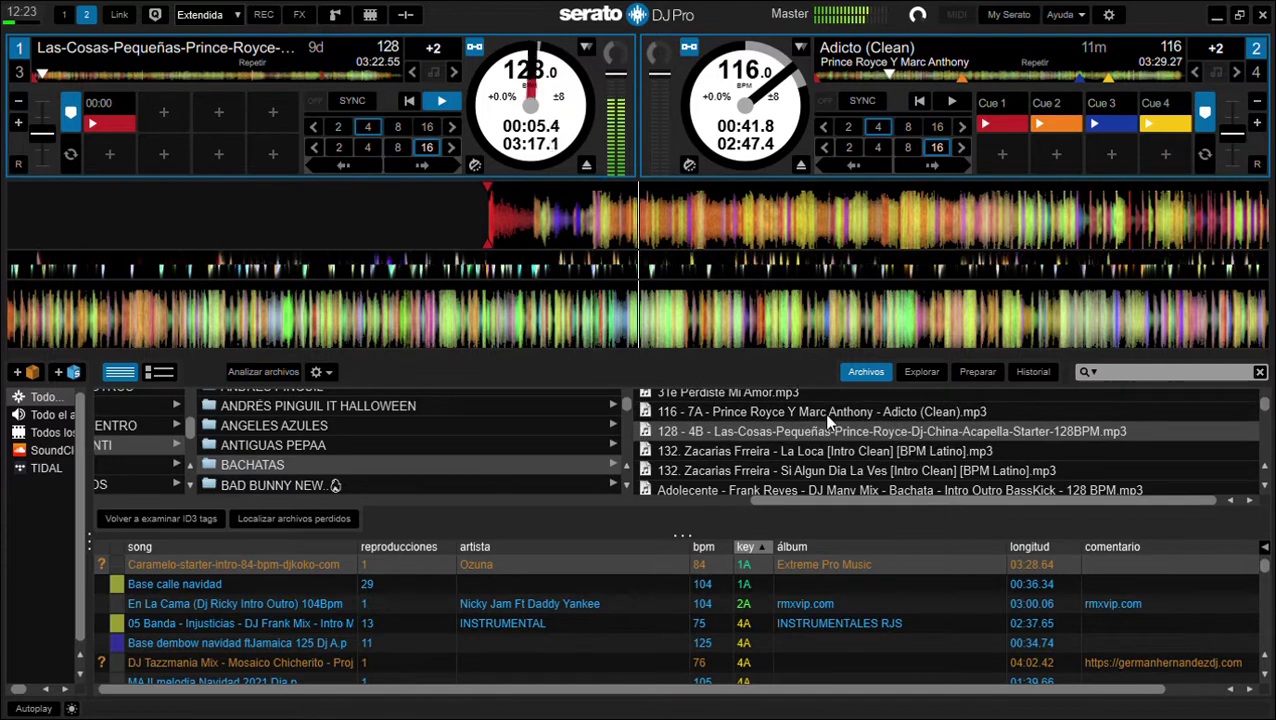
scroll(826, 408, down, 1)
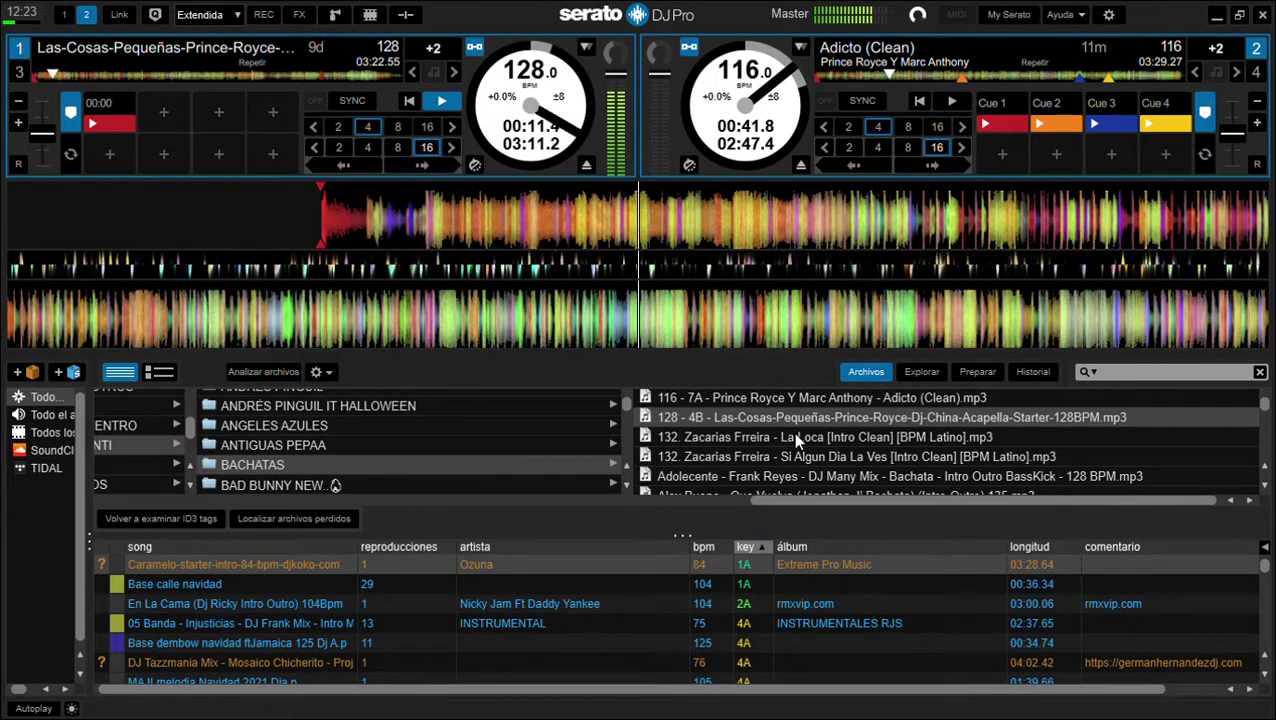
scroll(613, 432, down, 1)
scroll(613, 432, down, 1)
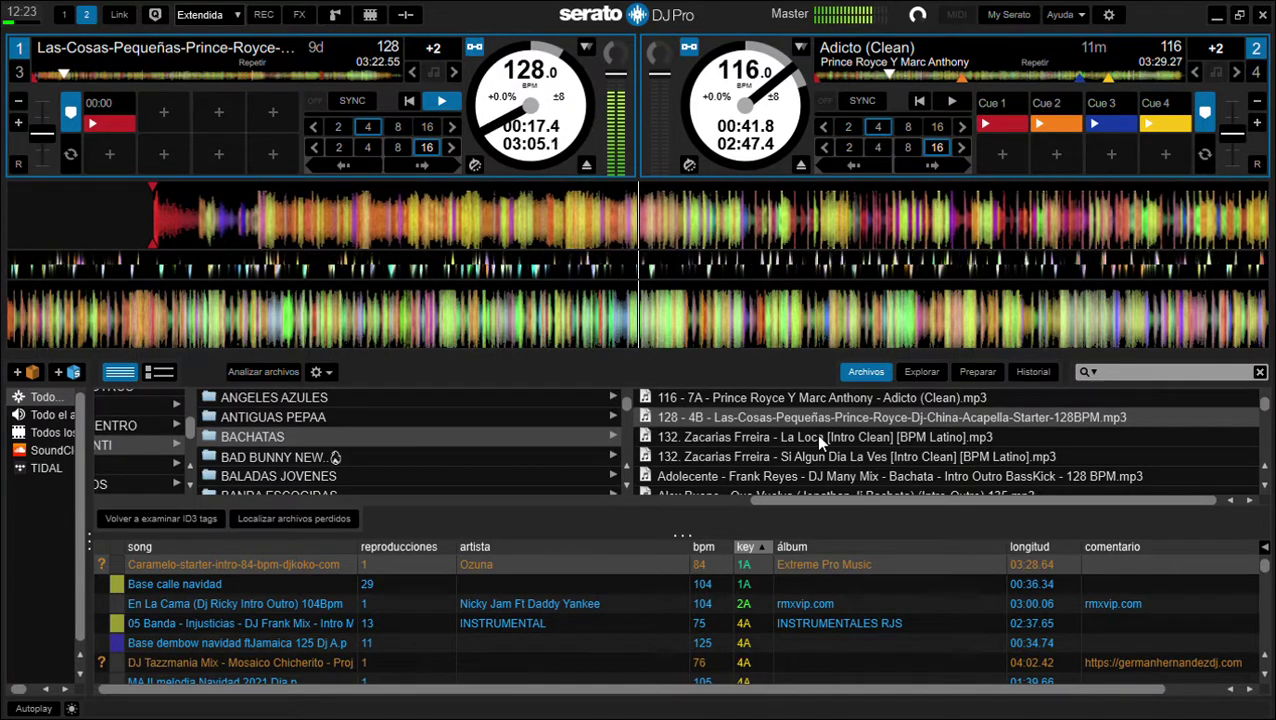
click(427, 164)
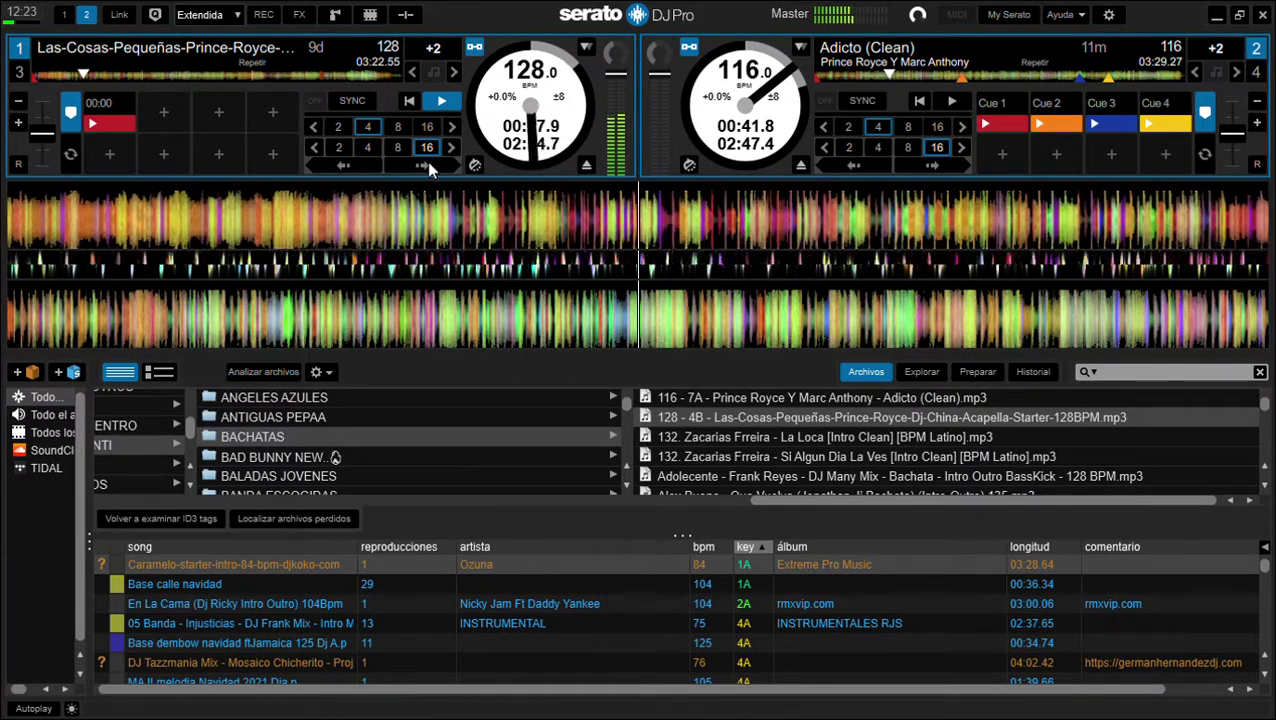
click(427, 164)
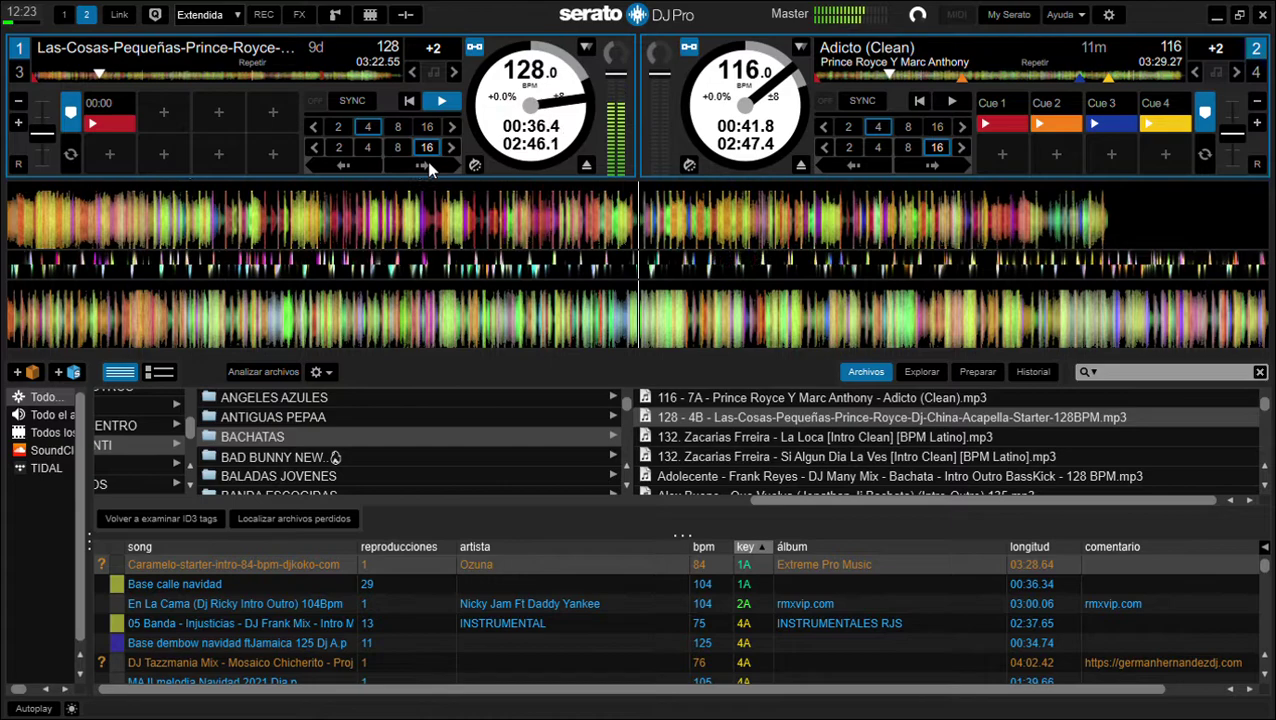
drag(777, 441, 806, 281)
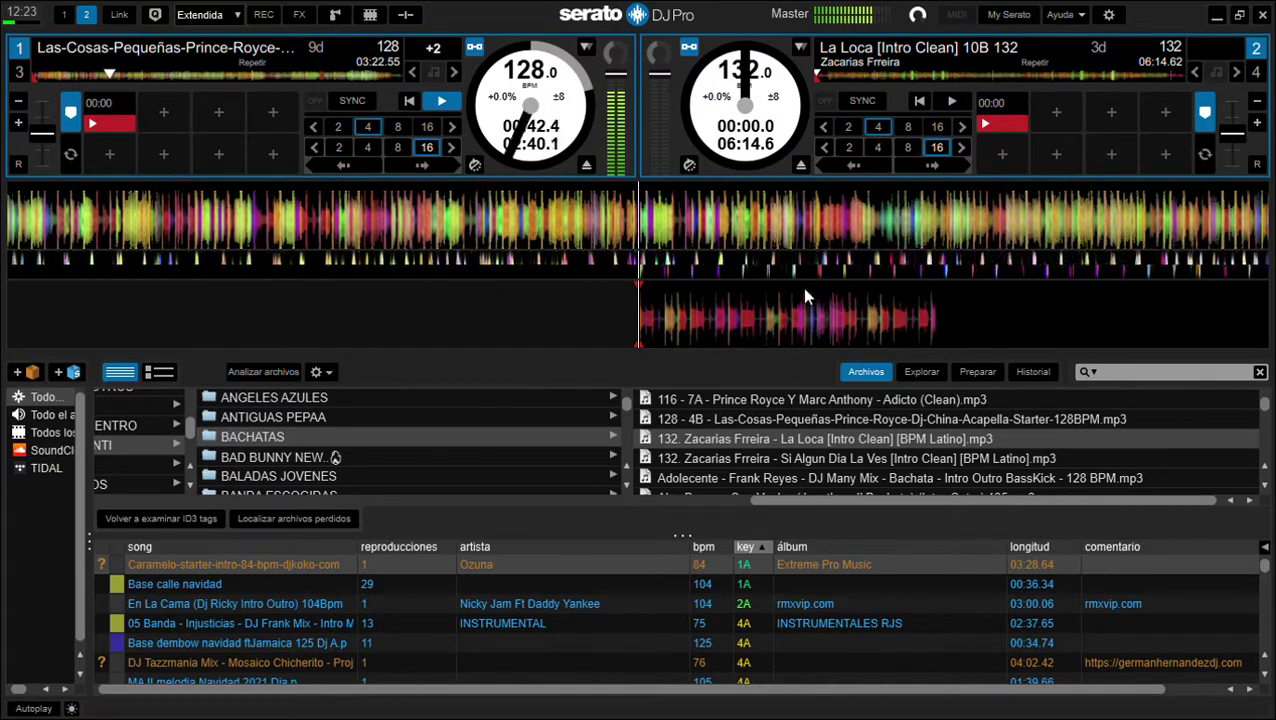
click(432, 163)
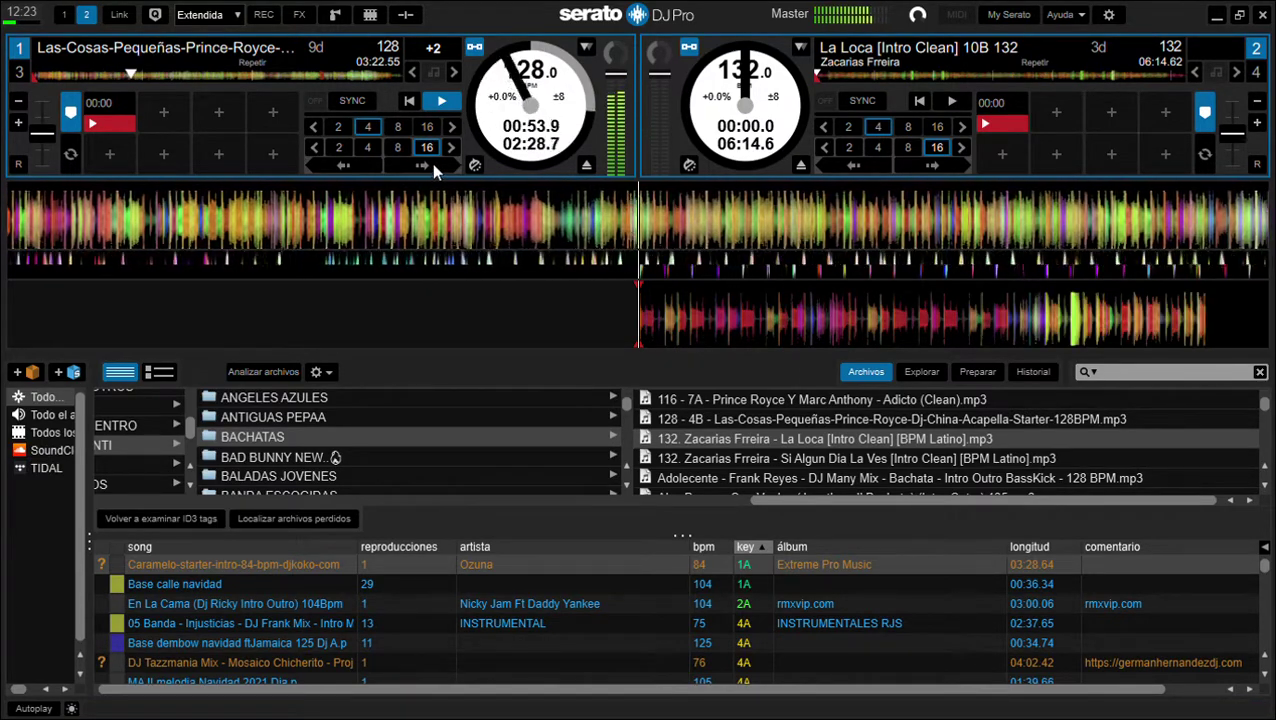
click(432, 163)
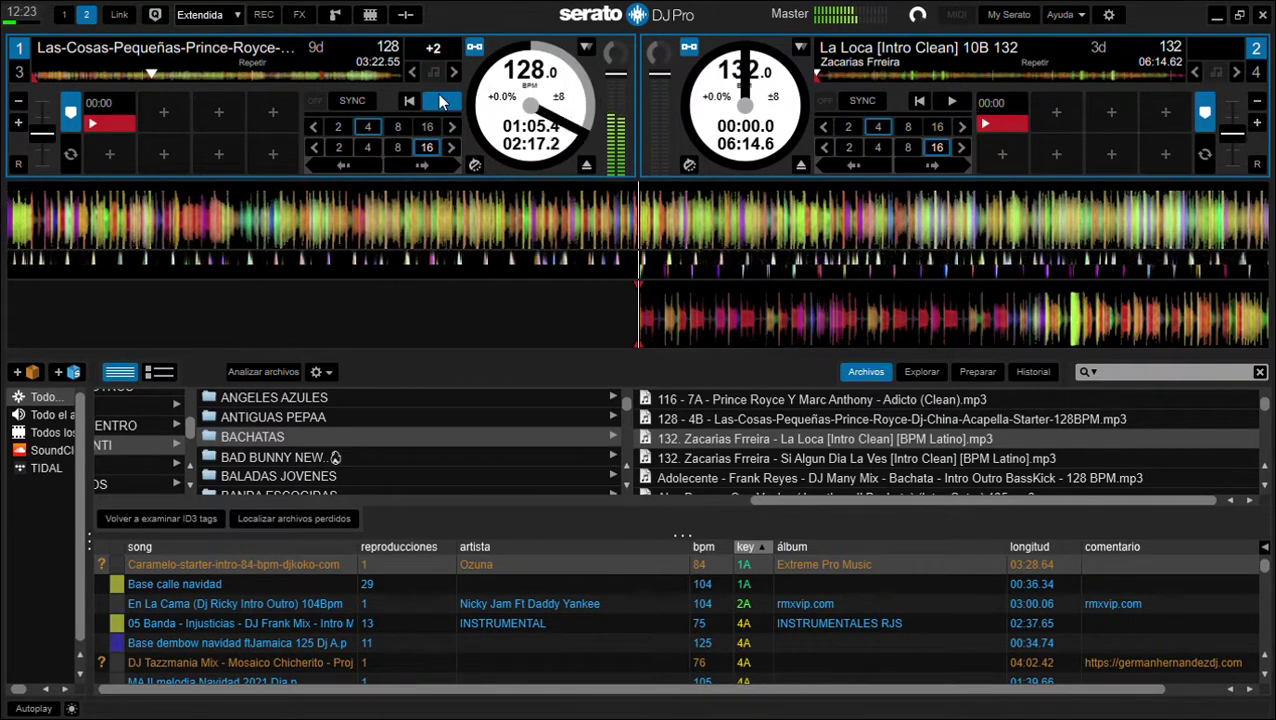
Step: Switch playback to La Loca on deck 2, and load Si Algun Dia La Ves [Intro Clean] on deck 1
click(441, 101)
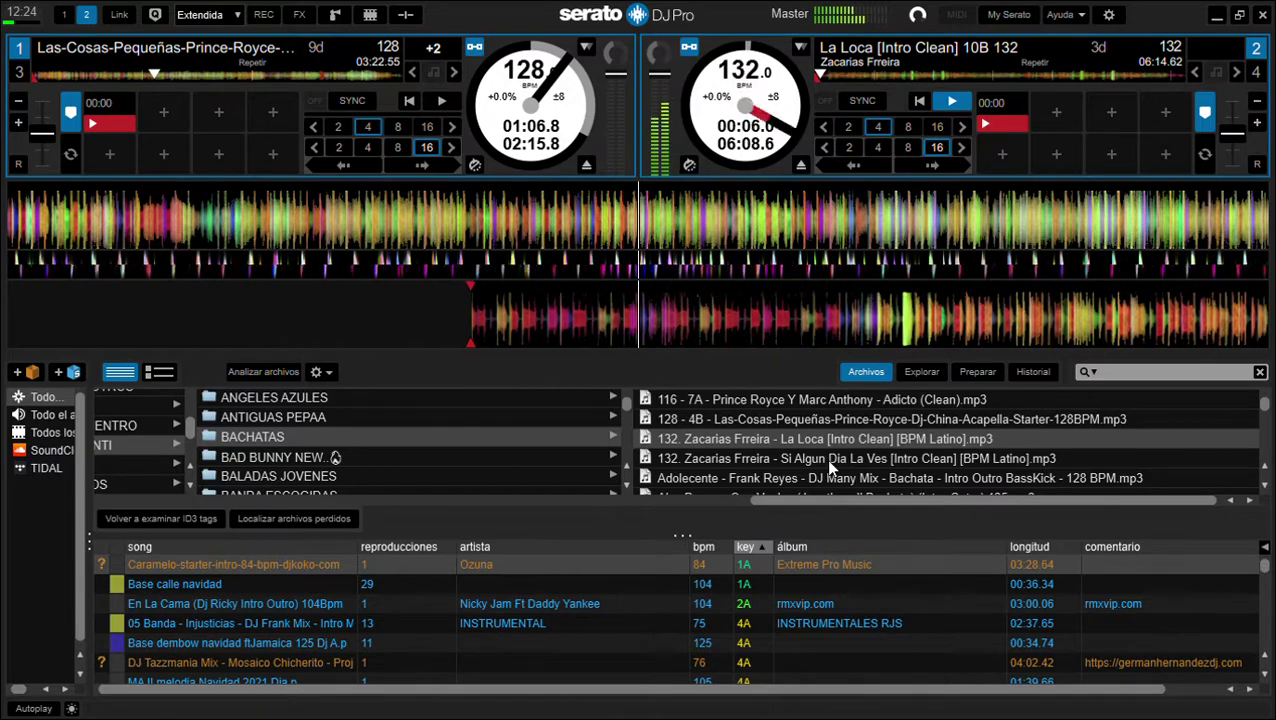
drag(825, 459, 587, 143)
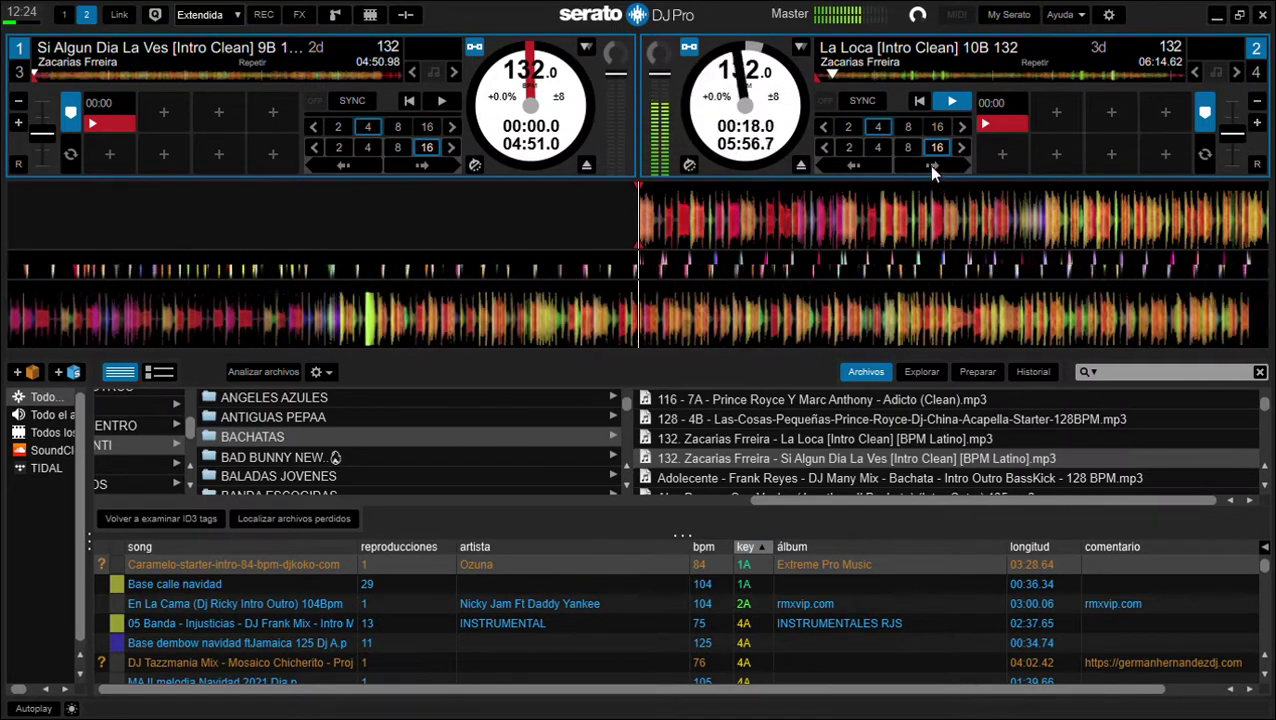
Step: Skip La Loca ahead in 16-beat jumps, and switch playback to Si Algun Dia La Ves on deck 1
click(930, 166)
click(930, 166)
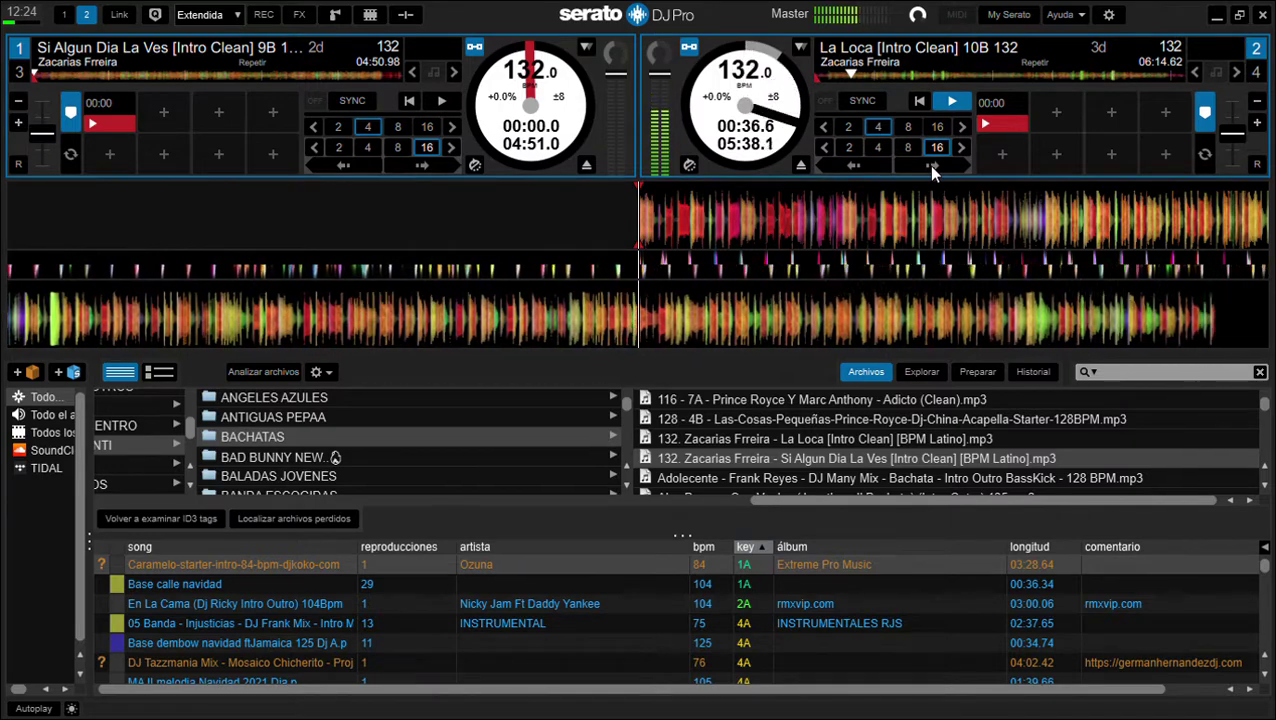
click(930, 166)
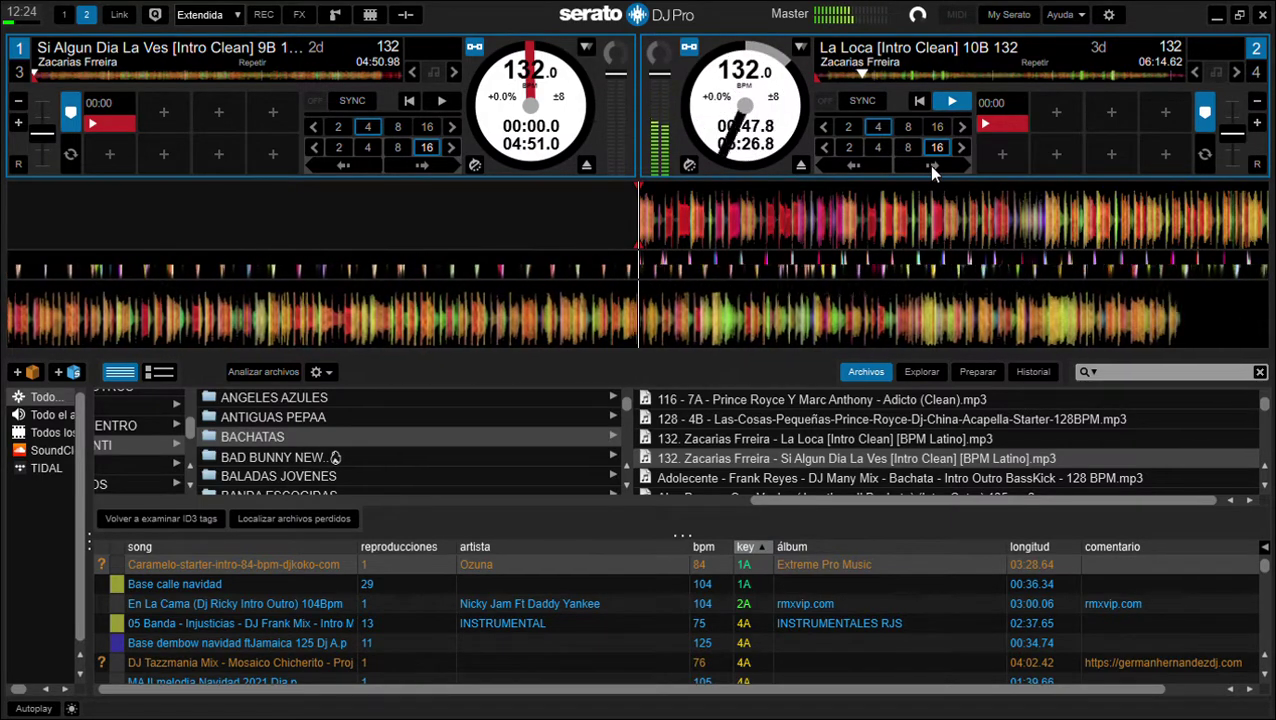
click(928, 165)
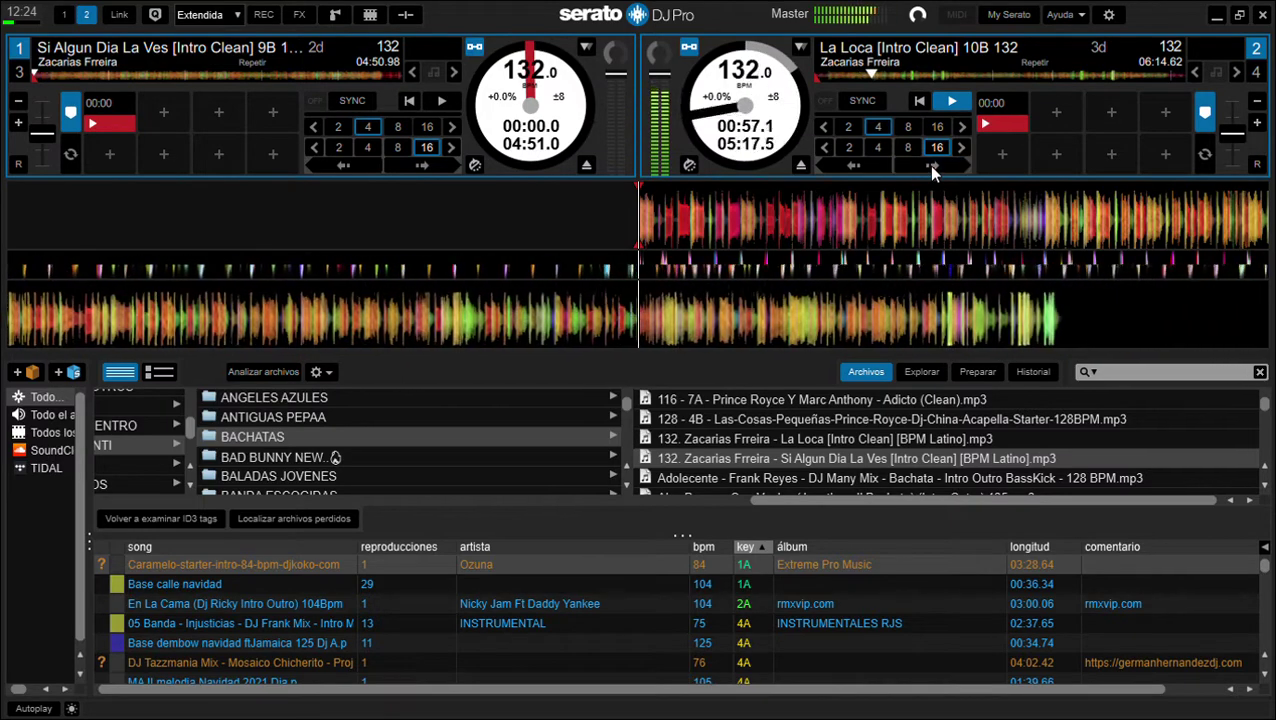
click(928, 165)
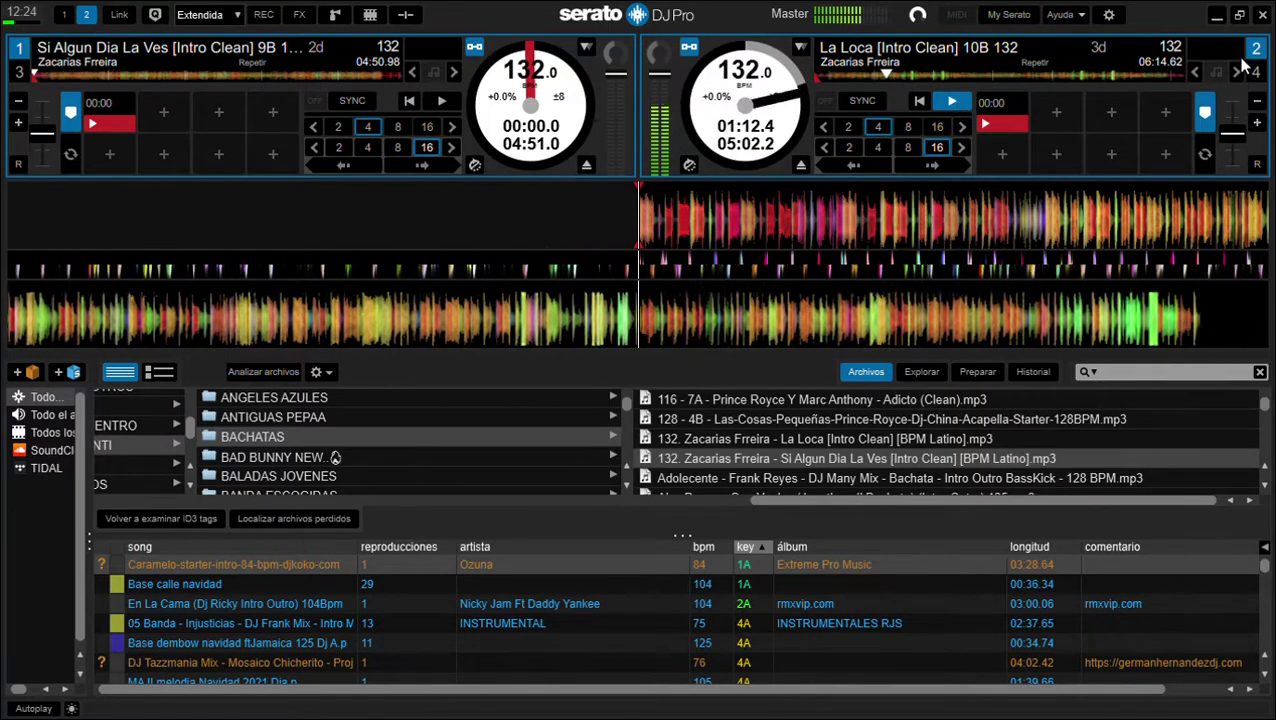
click(442, 100)
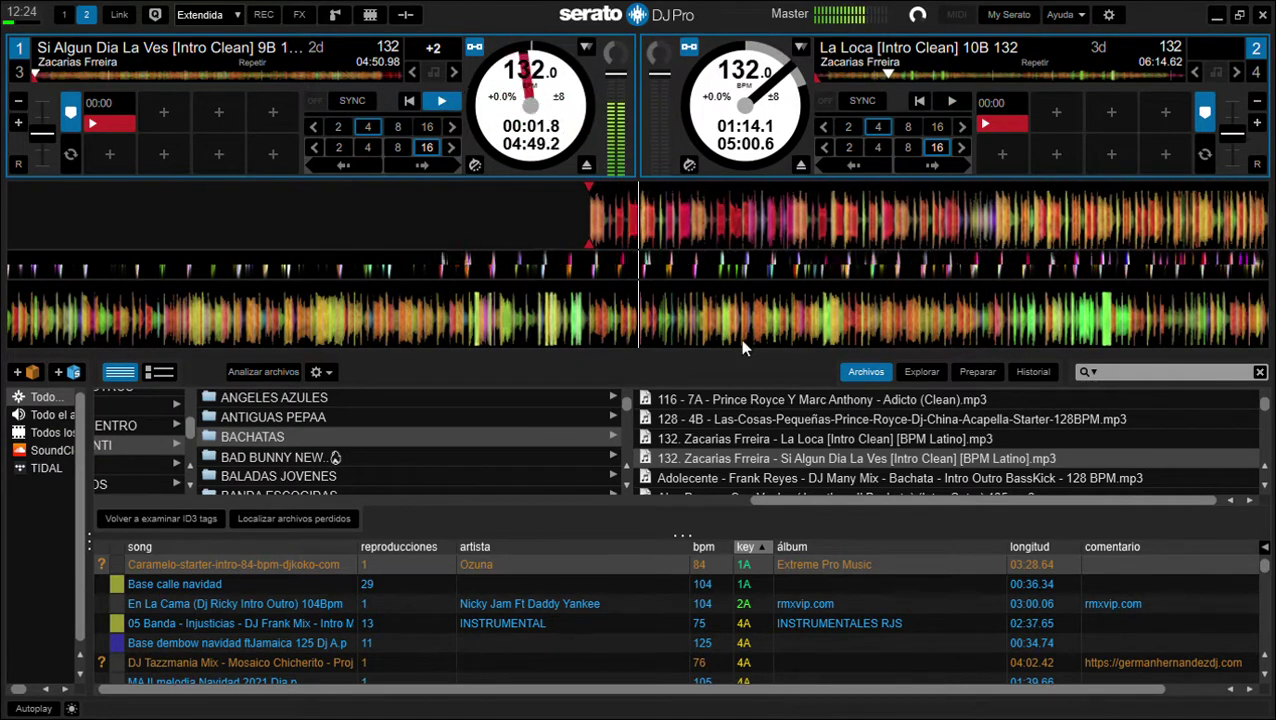
Step: Load the Adolecente - Frank Reyes 128 BPM intro-outro track on deck 2 and shift its key to +2
scroll(760, 447, down, 1)
drag(781, 458, 930, 268)
double_click(1236, 73)
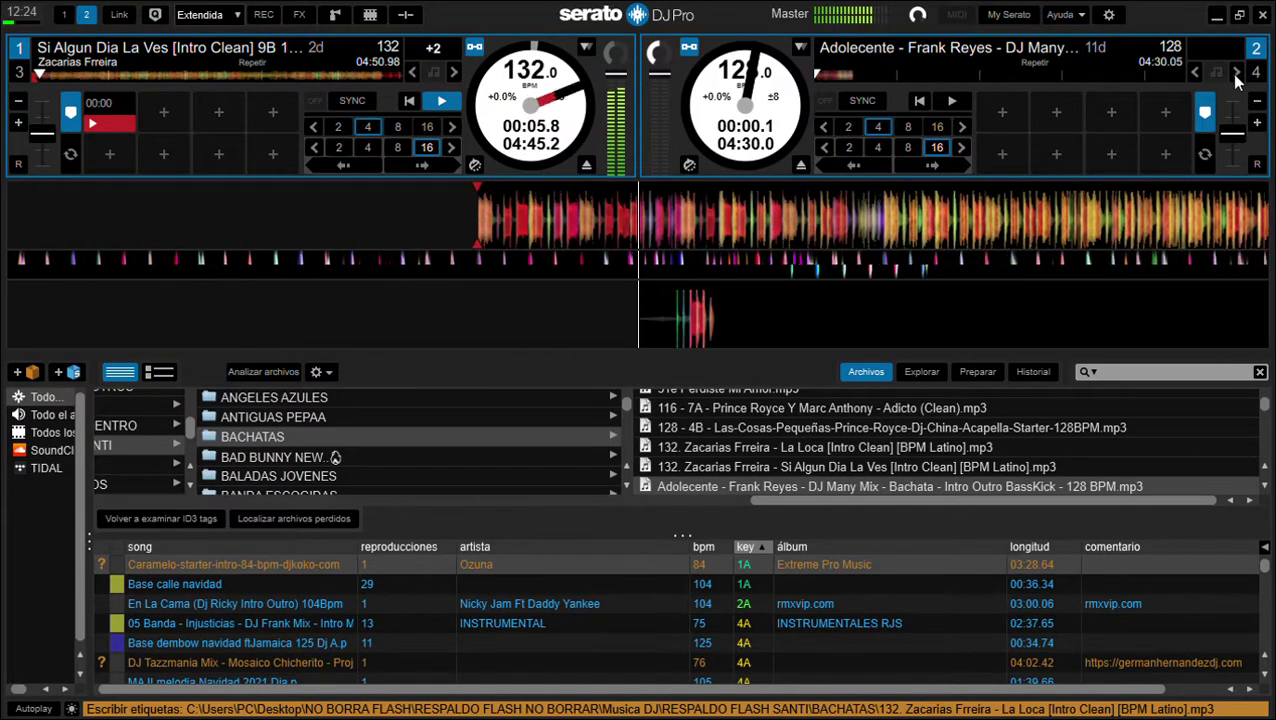
Step: Set a cue point about 1.4 seconds into Adolecente in deck 2's first cue slot, and reload the track
key(s)
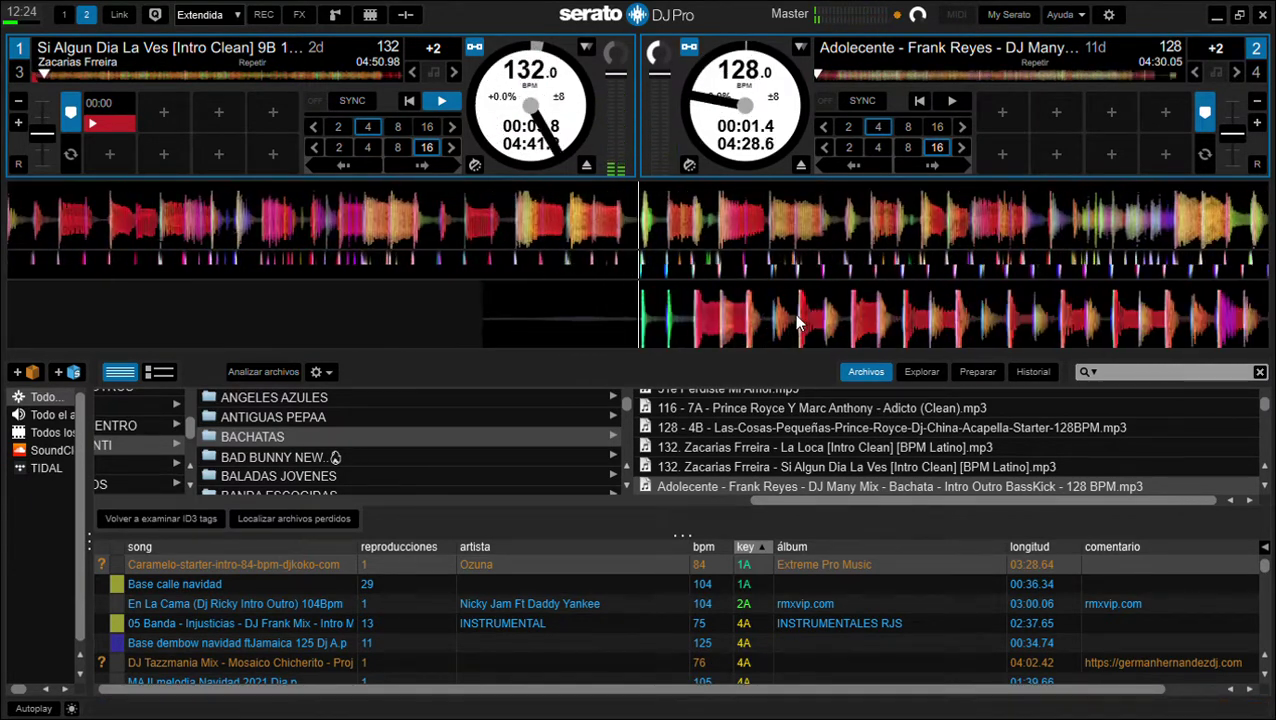
click(1002, 114)
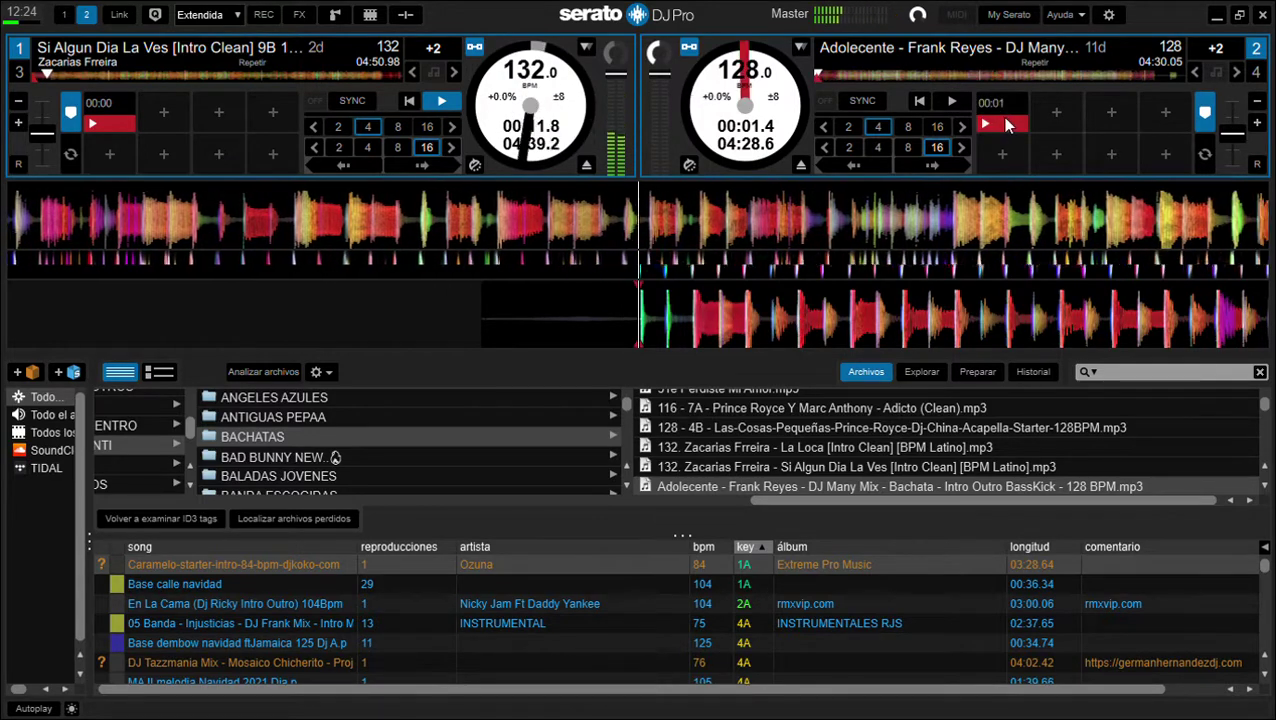
drag(772, 484, 806, 291)
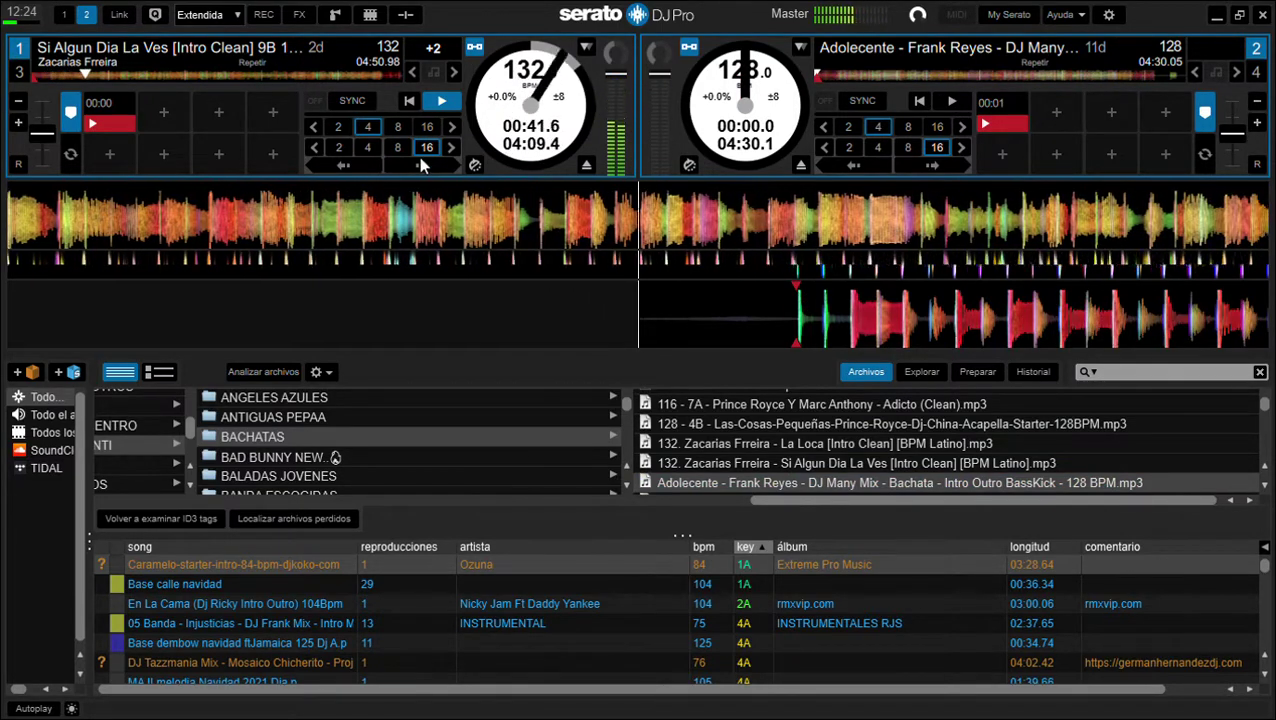
Step: Skip Si Algun Dia La Ves ahead in 16-beat jumps, and switch playback to Adolecente on deck 2
click(421, 164)
click(421, 164)
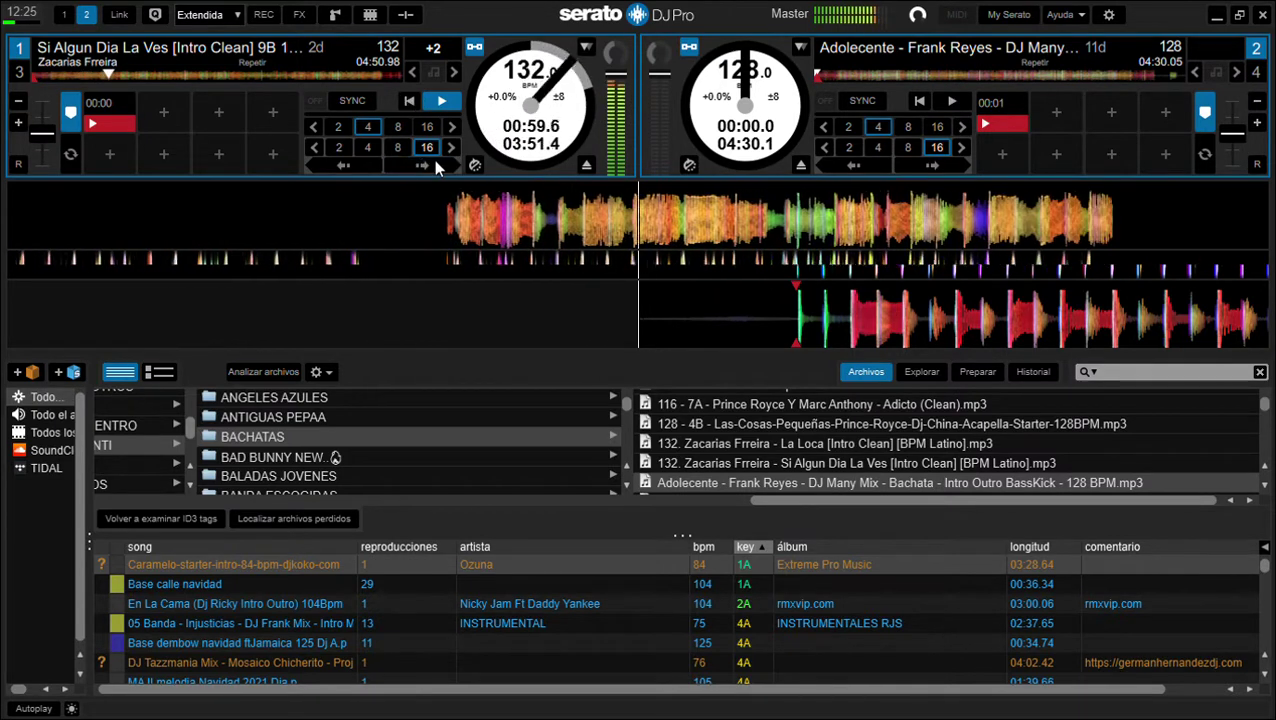
click(434, 158)
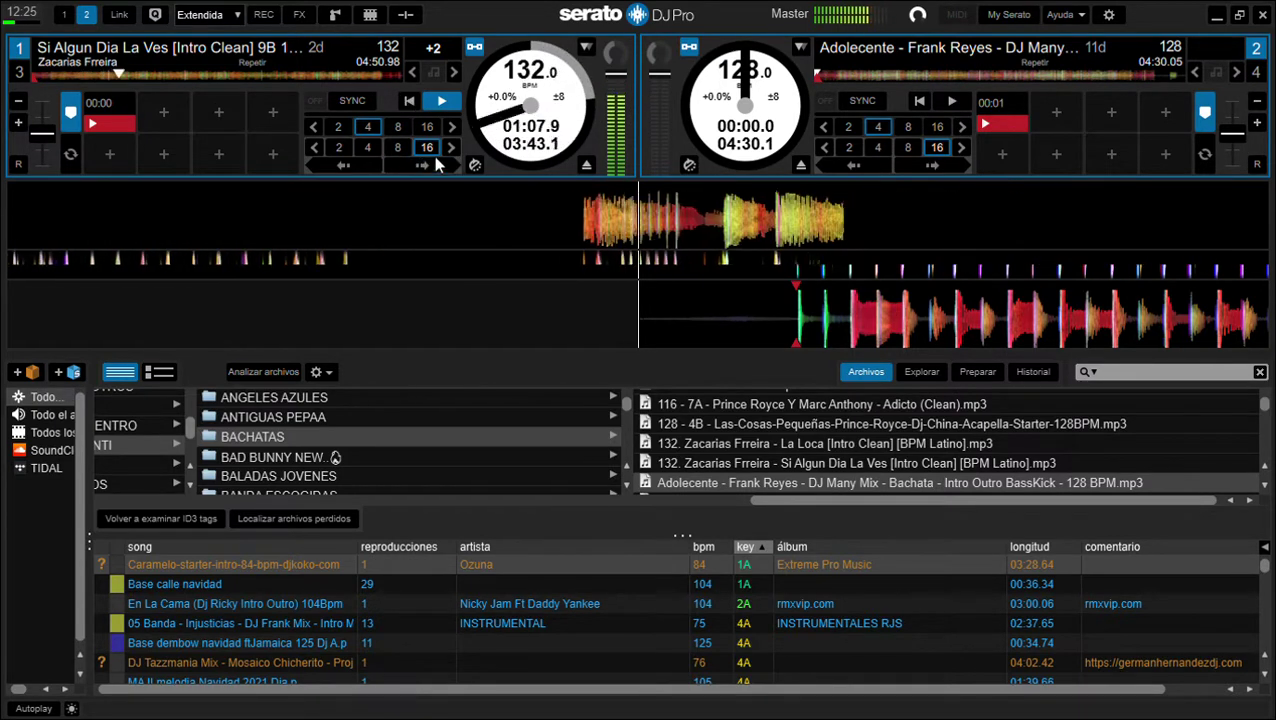
click(950, 102)
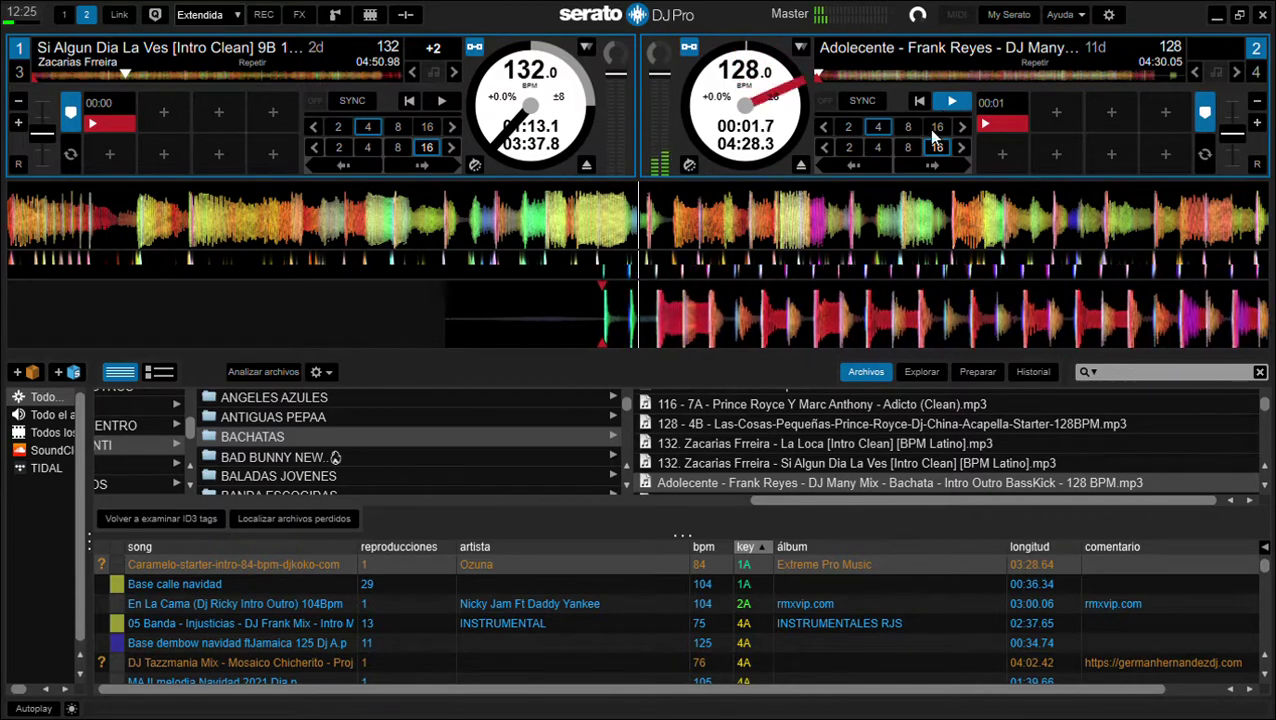
Step: Load Alex Bueno's Que Vuelva (Jonathan Jj Bachata) on deck 1, and skip Adolecente ahead by 16 beats
scroll(873, 432, down, 2)
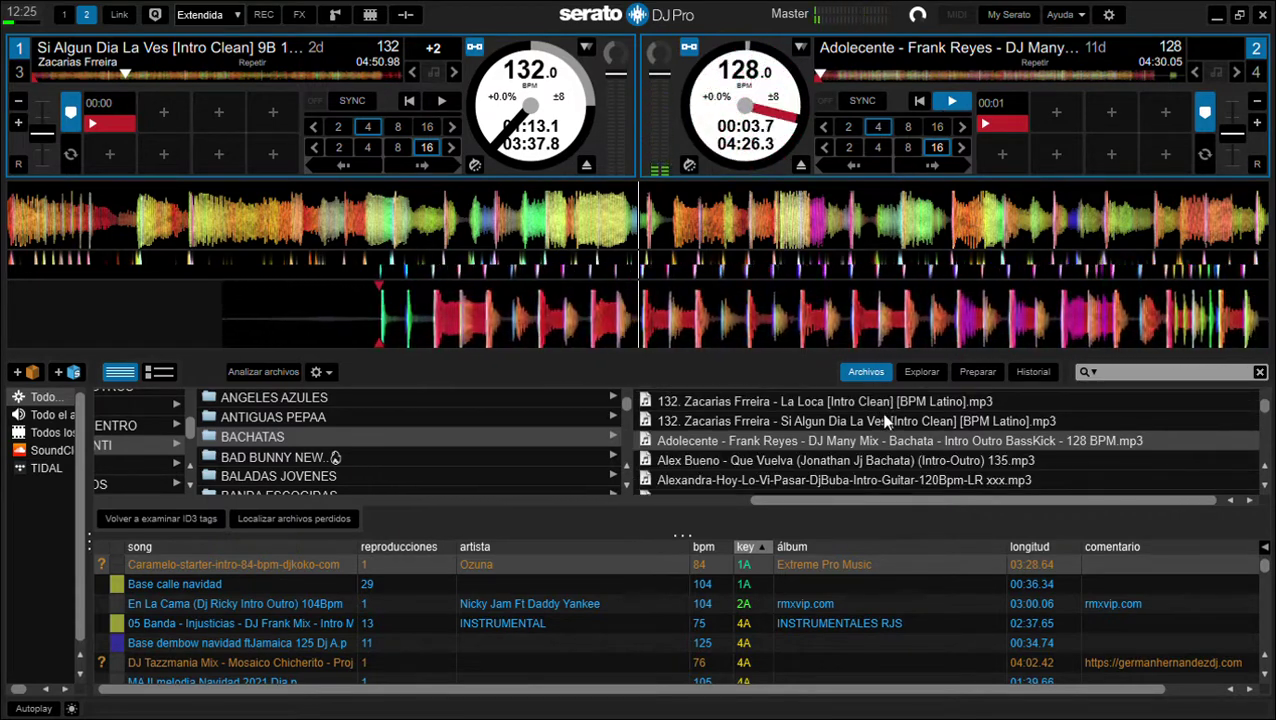
drag(845, 460, 555, 210)
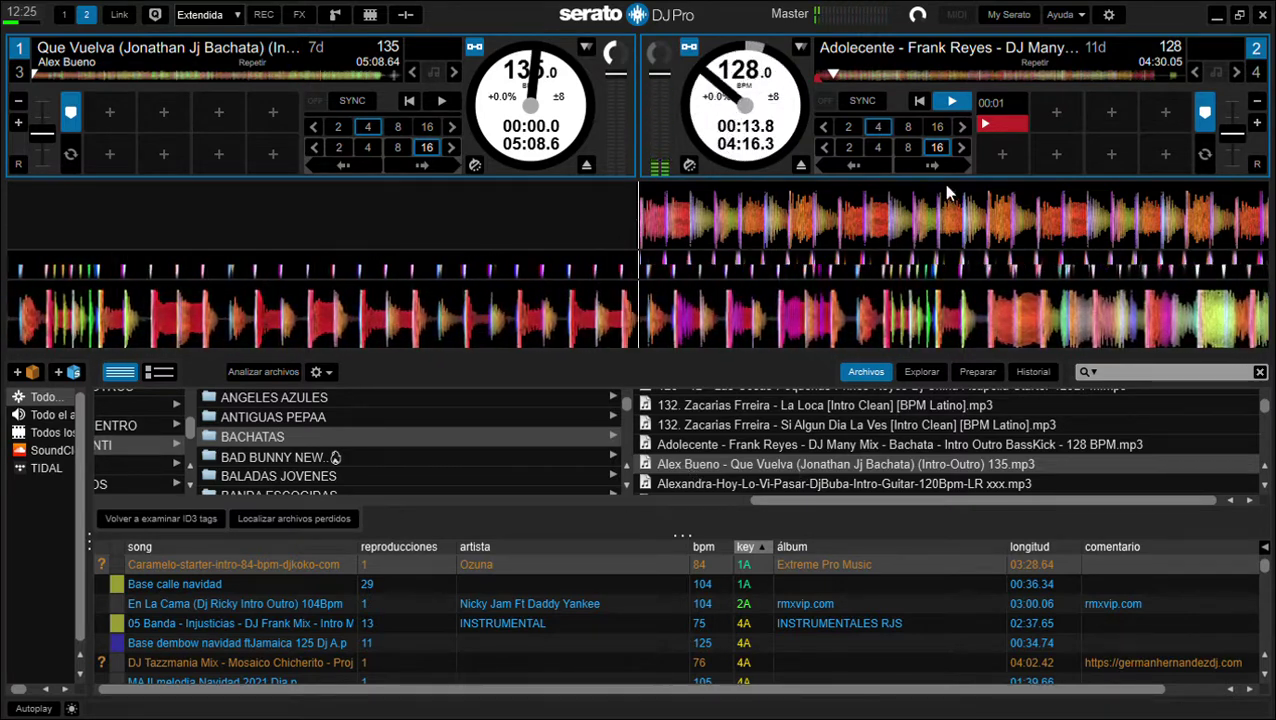
click(924, 165)
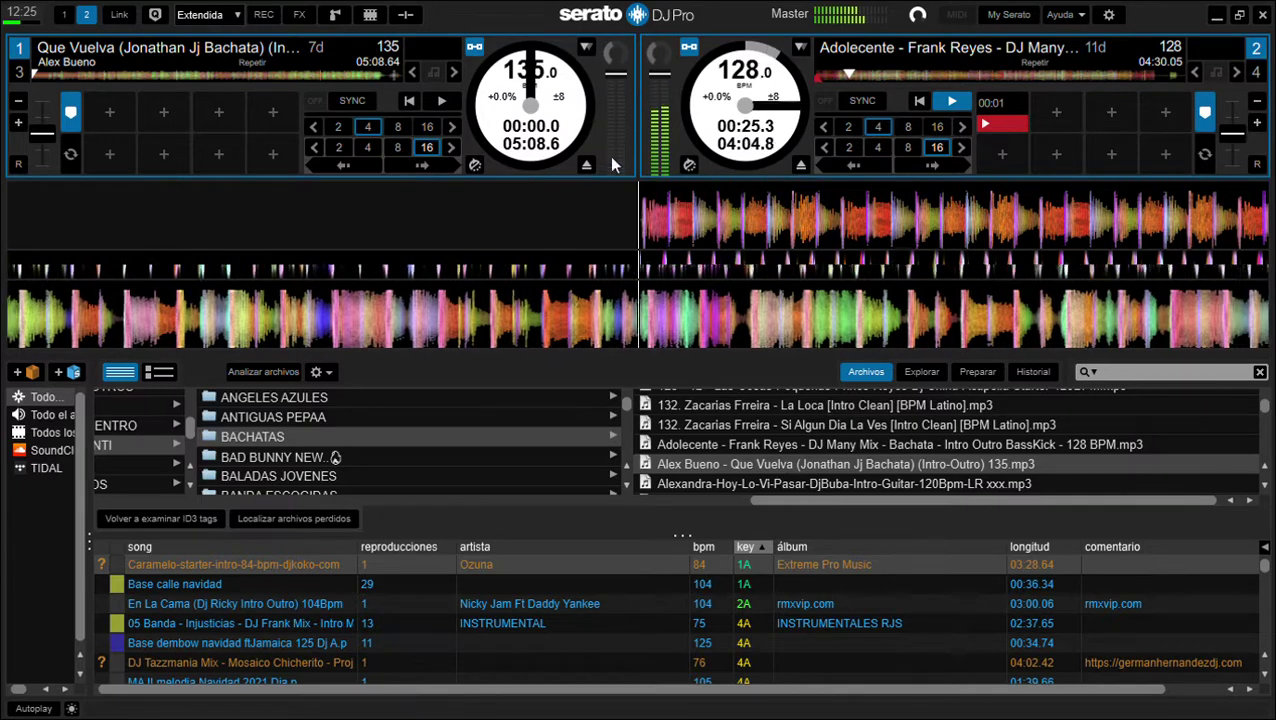
Step: Set a green cue point at the very start of Que Vuelva in deck 1's first cue slot
click(110, 112)
click(128, 122)
click(152, 150)
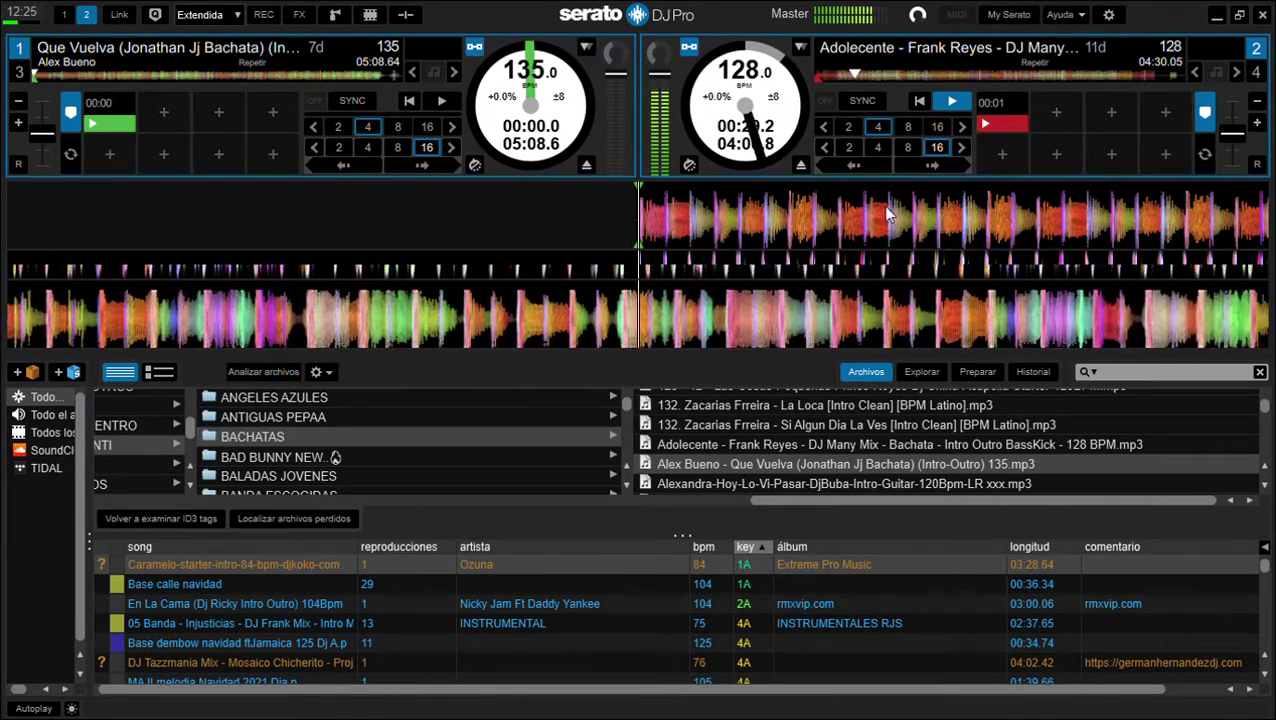
Step: Skip Adolecente ahead by 16 beats, and switch playback to Que Vuelva on deck 1
click(945, 163)
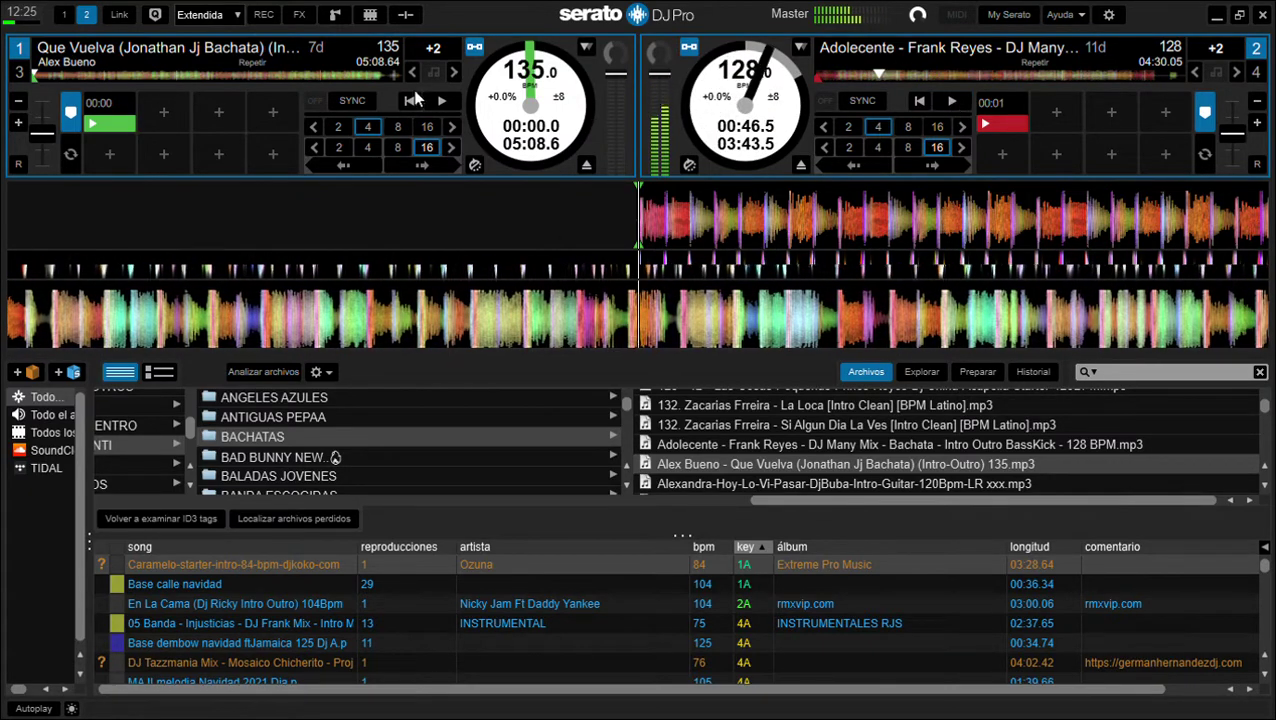
key(w)
Step: Load the Alexandra-Hoy-Lo-Vi-Pasar 120 BPM track on deck 2 and set a green cue point at its start in the first slot
scroll(832, 426, down, 2)
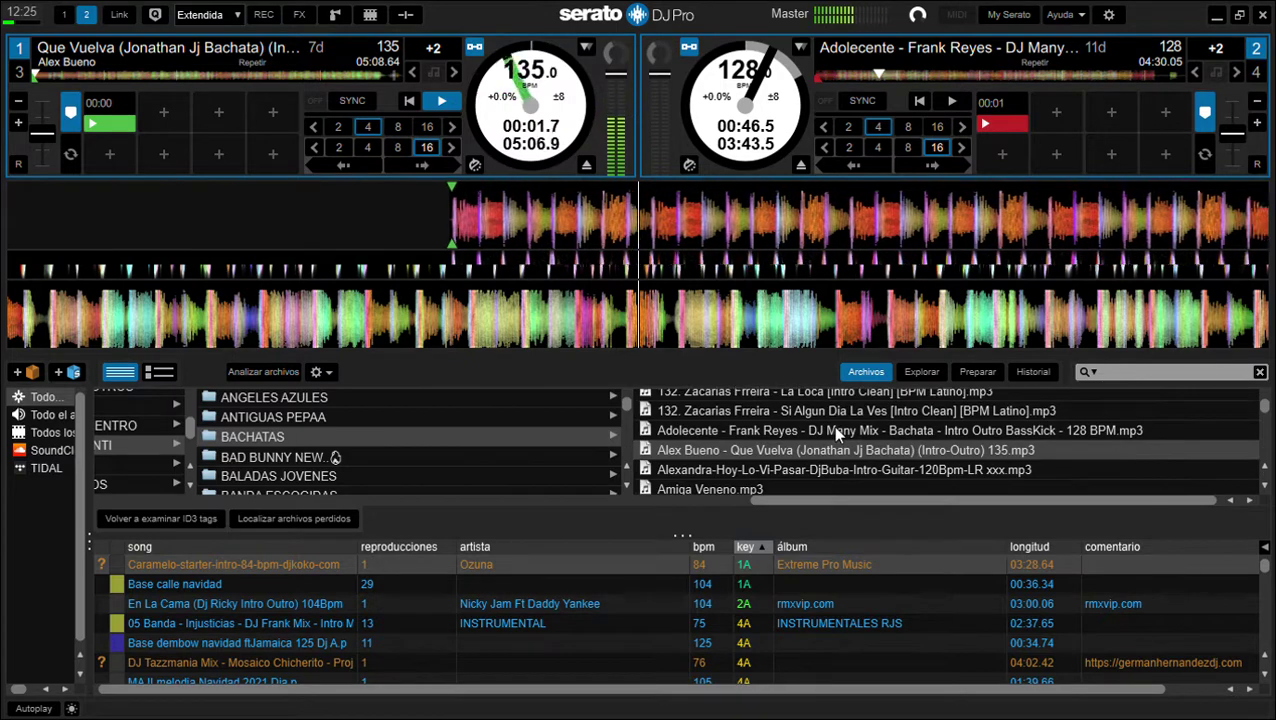
drag(805, 452, 828, 309)
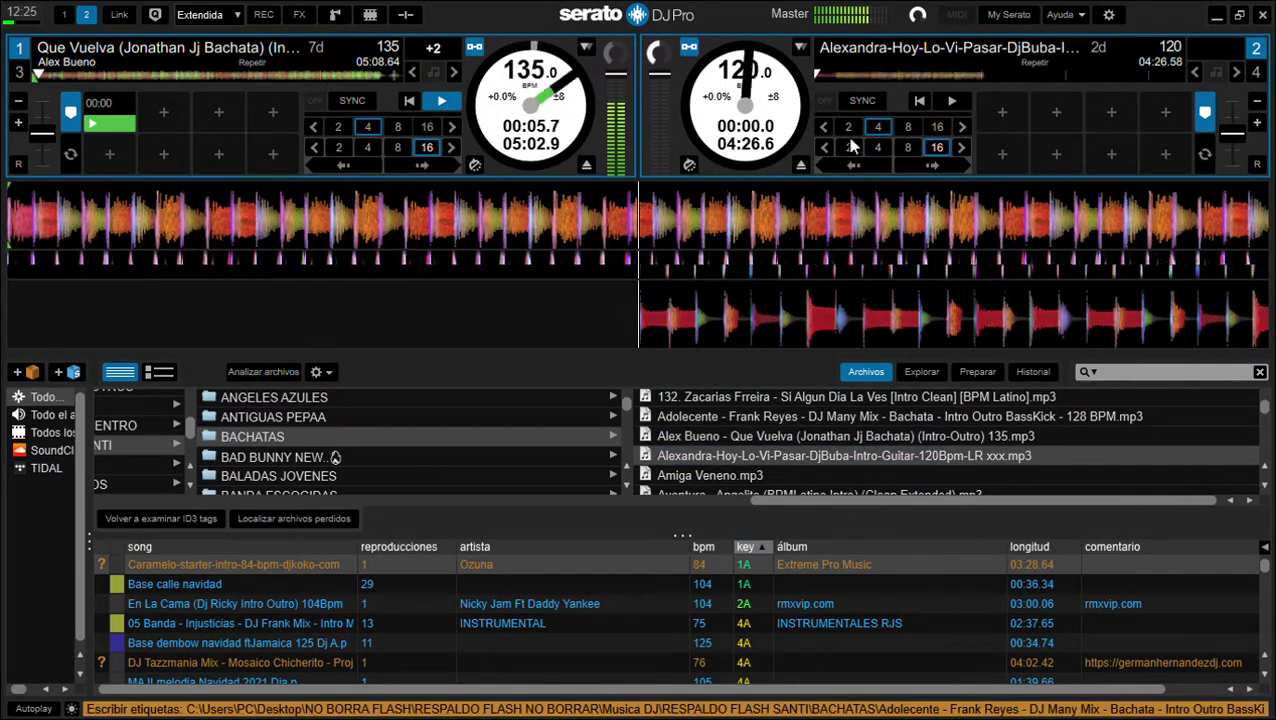
click(1004, 126)
right_click(1004, 126)
click(1040, 230)
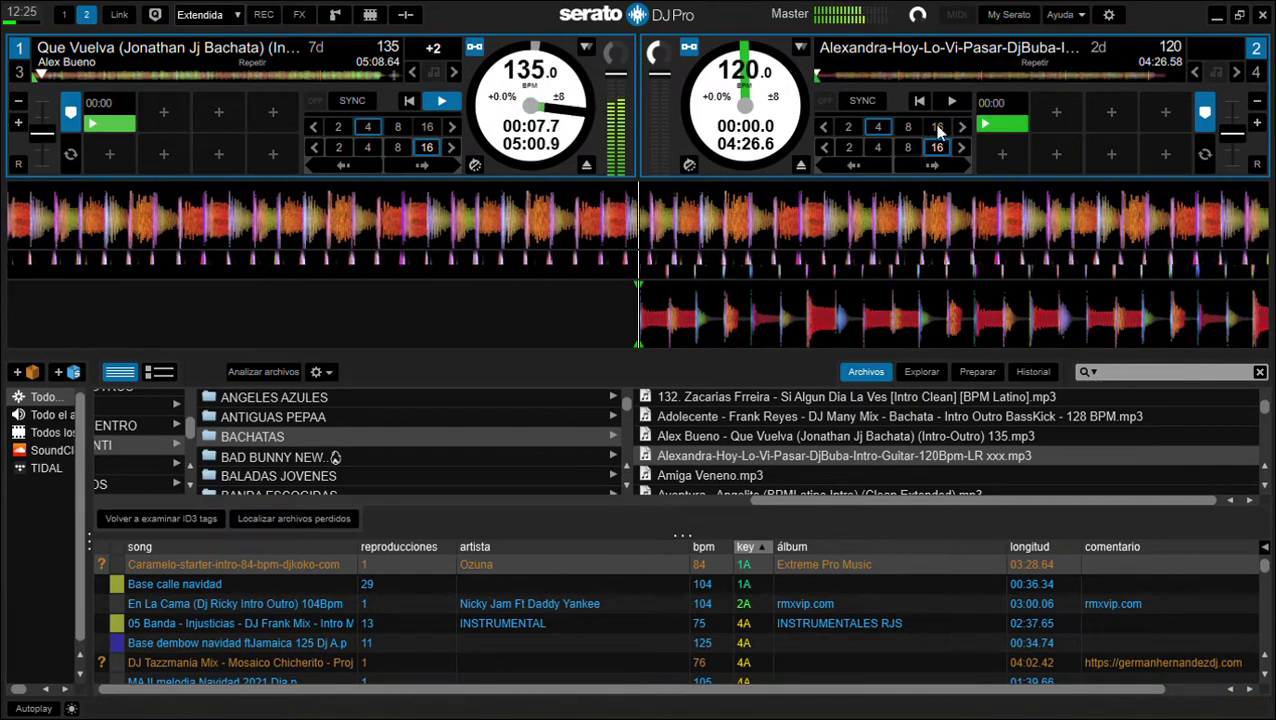
Step: Shift the key of Alexandra-Hoy-Lo-Vi-Pasar to +2, and switch playback to it on deck 2
scroll(801, 453, up, 1)
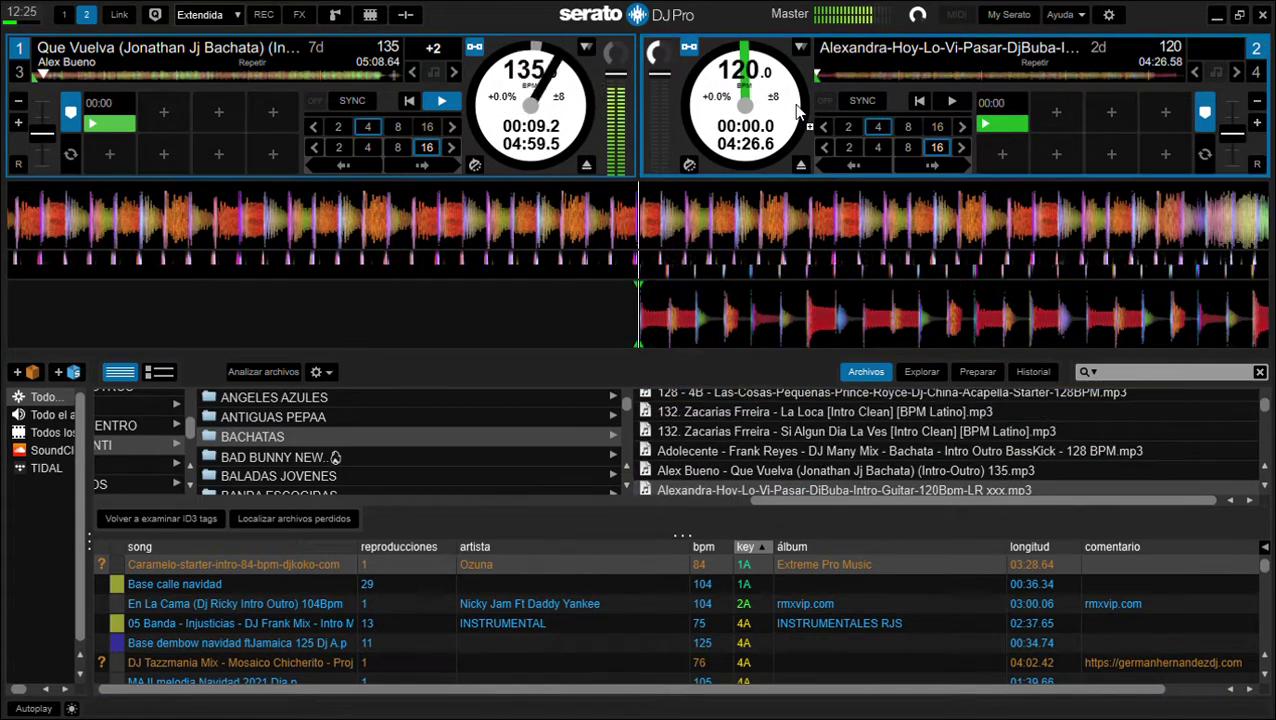
click(1237, 72)
click(1237, 72)
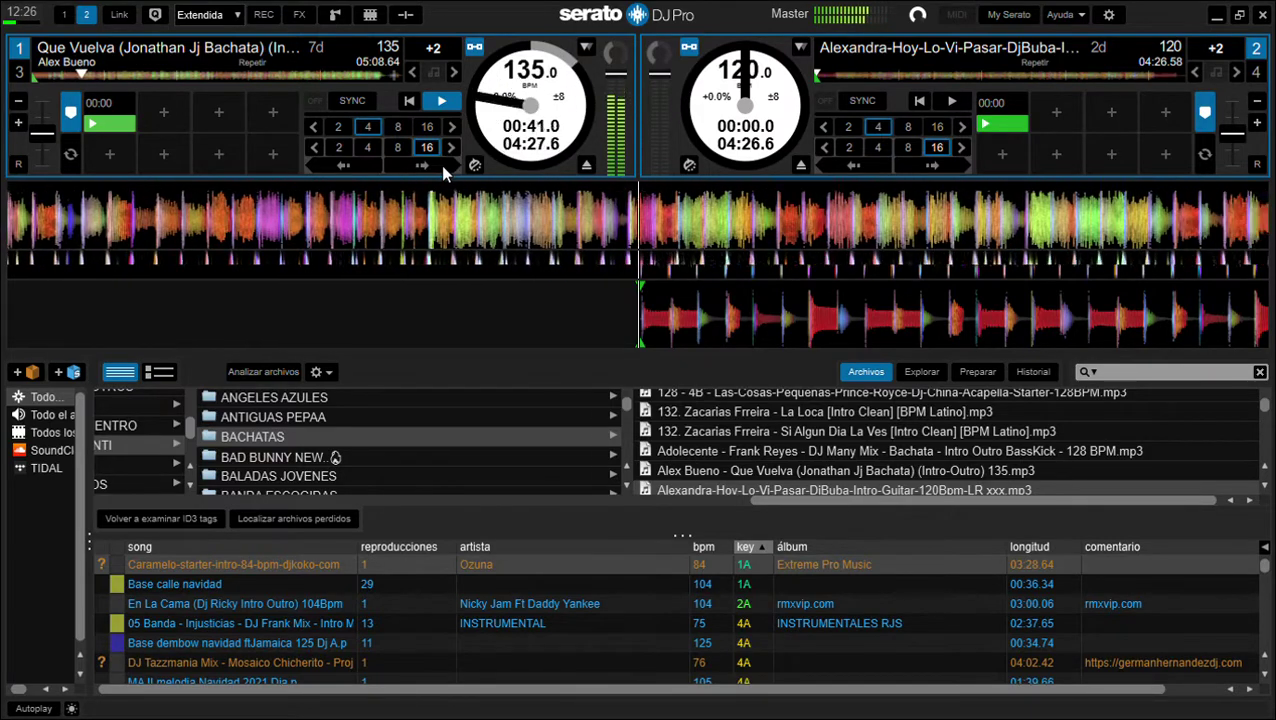
click(443, 102)
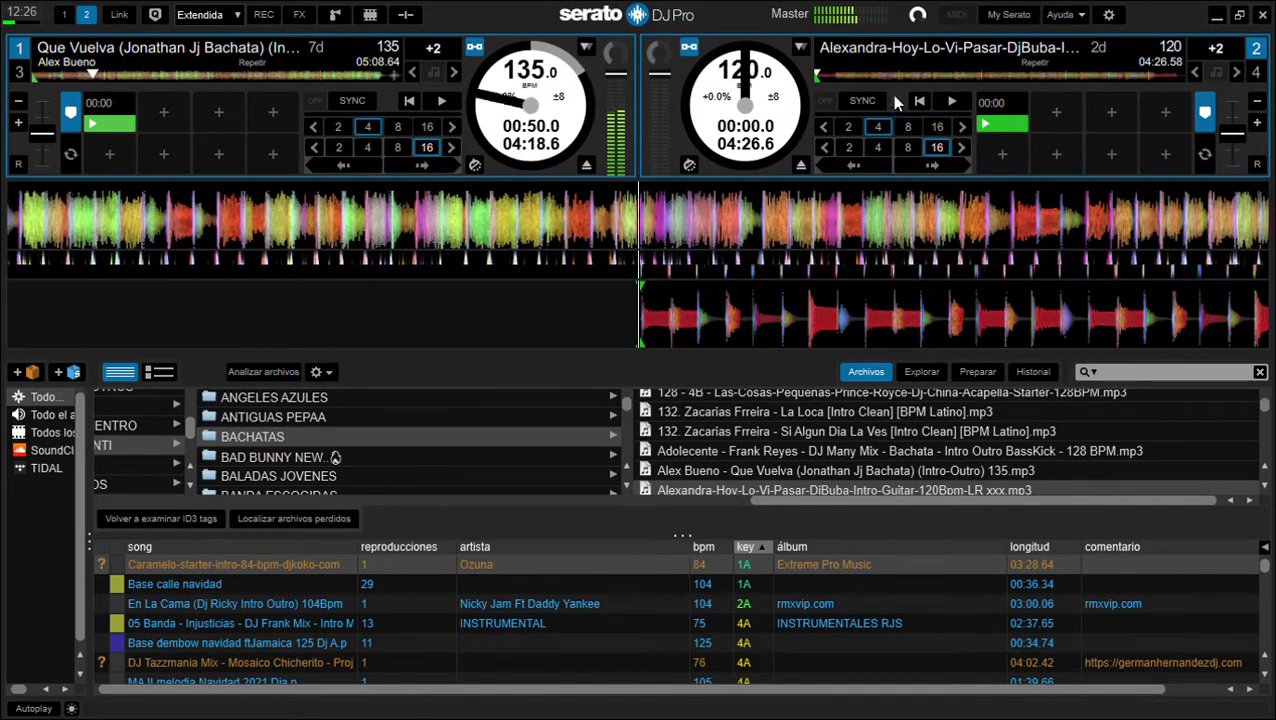
click(952, 102)
Step: Load Amiga Veneno from the BACHATAS folder on deck 1
scroll(830, 457, down, 3)
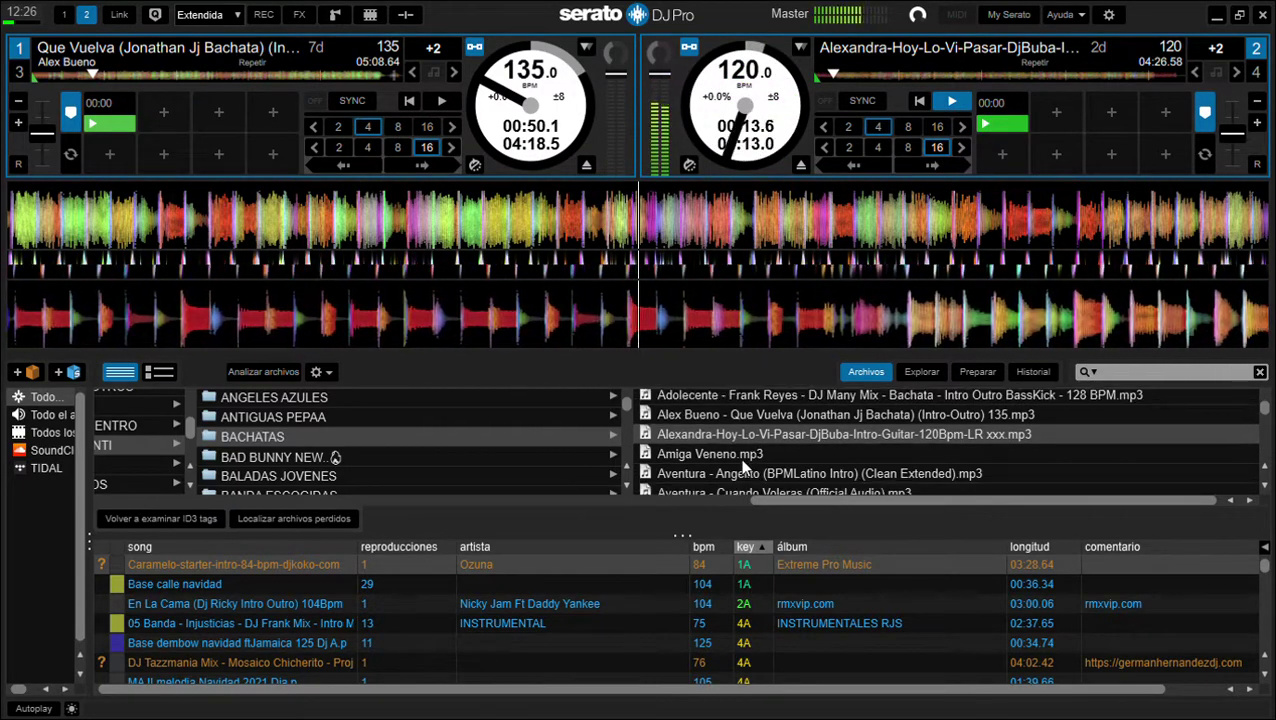
click(720, 463)
key(shift+Left)
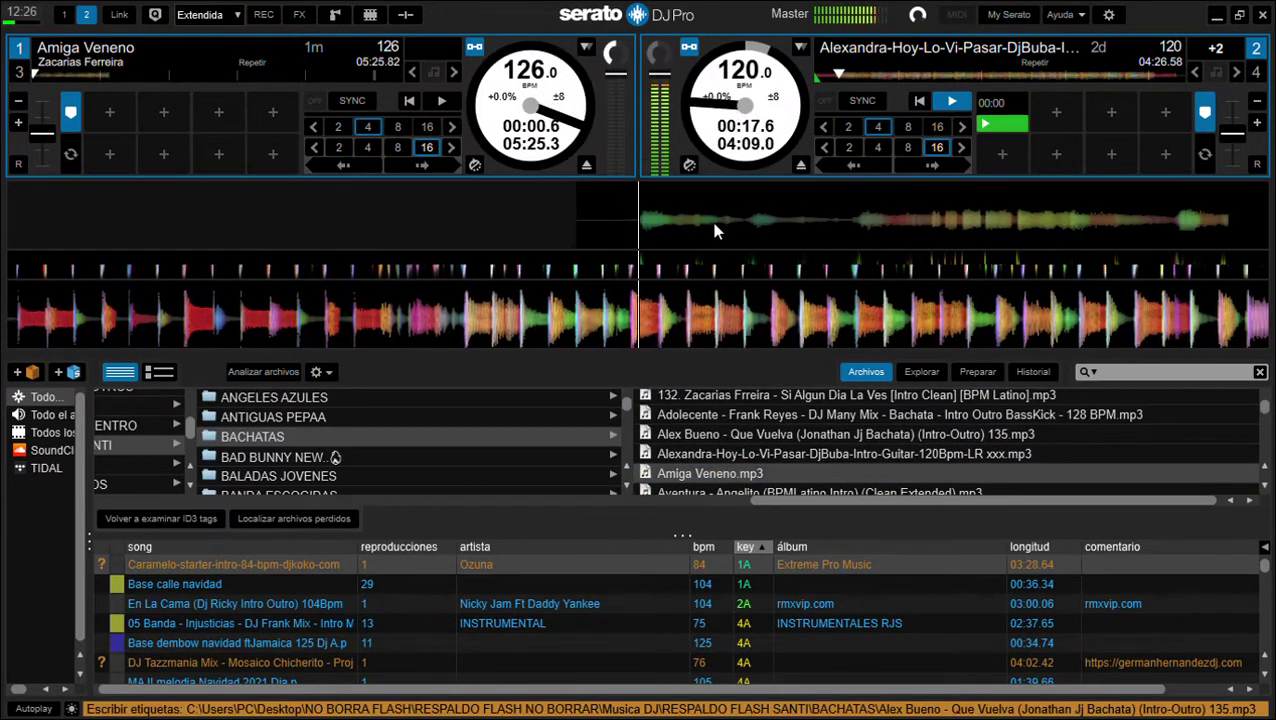
Step: Set a green cue point at the start of Amiga Veneno in deck 1's first slot, and shift its key to +2
click(110, 112)
click(92, 124)
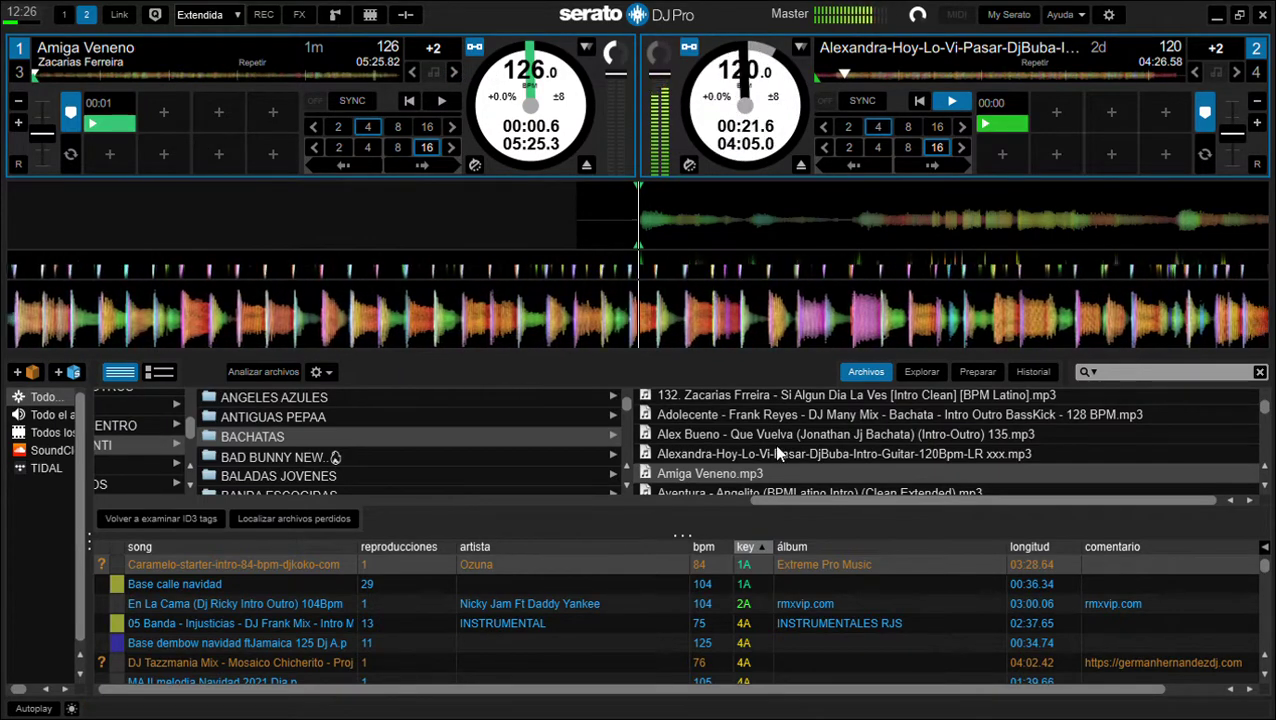
click(550, 143)
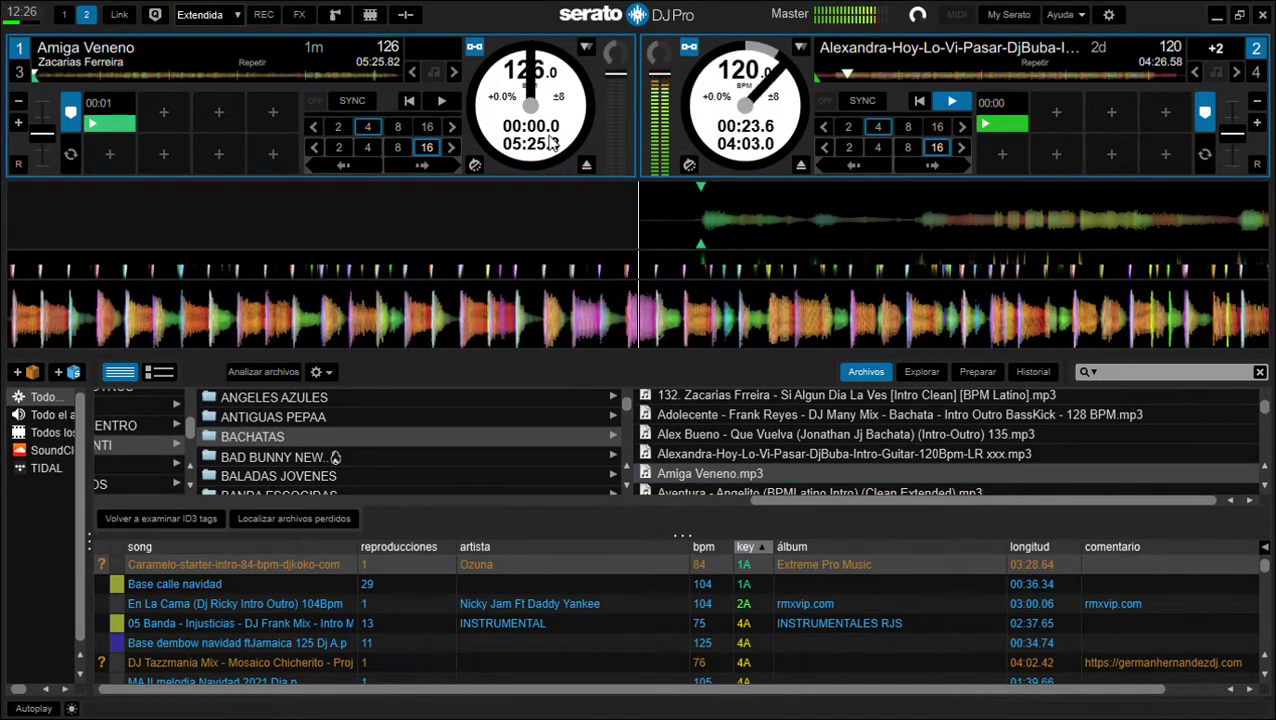
click(124, 127)
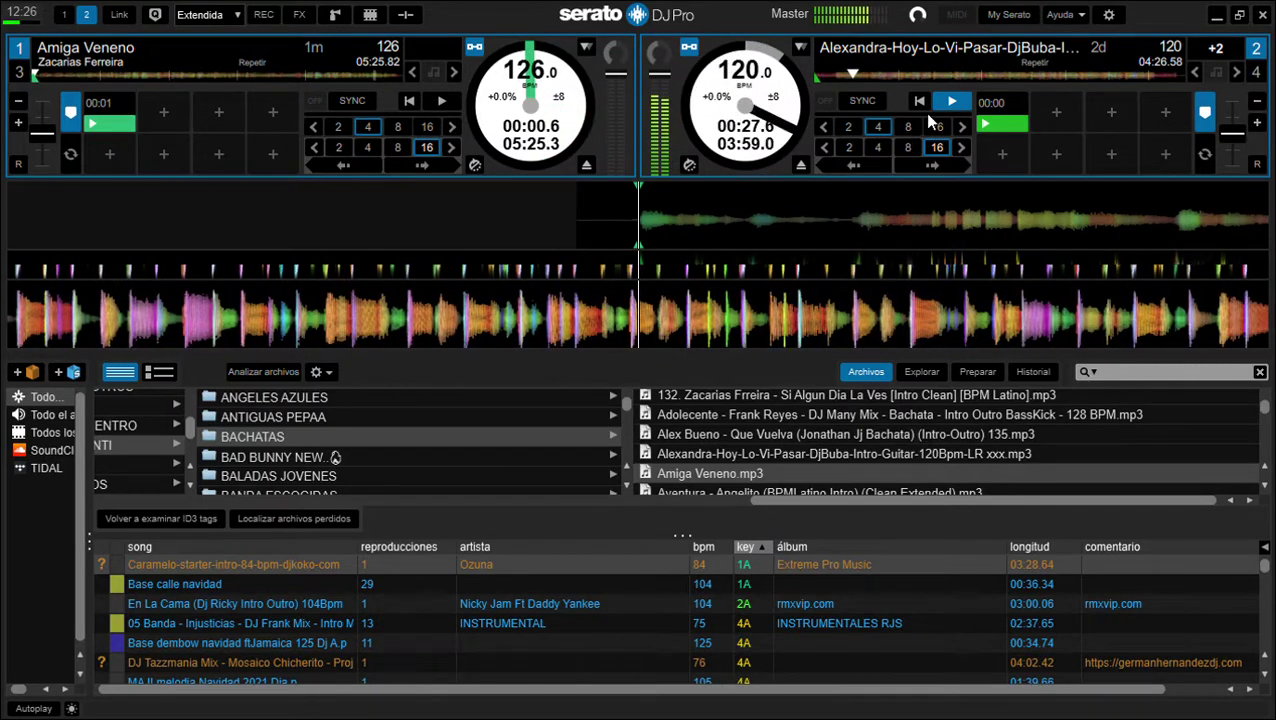
Step: Skip Alexandra-Hoy-Lo-Vi-Pasar ahead by 16 beats, and switch playback to Amiga Veneno on deck 1
click(932, 164)
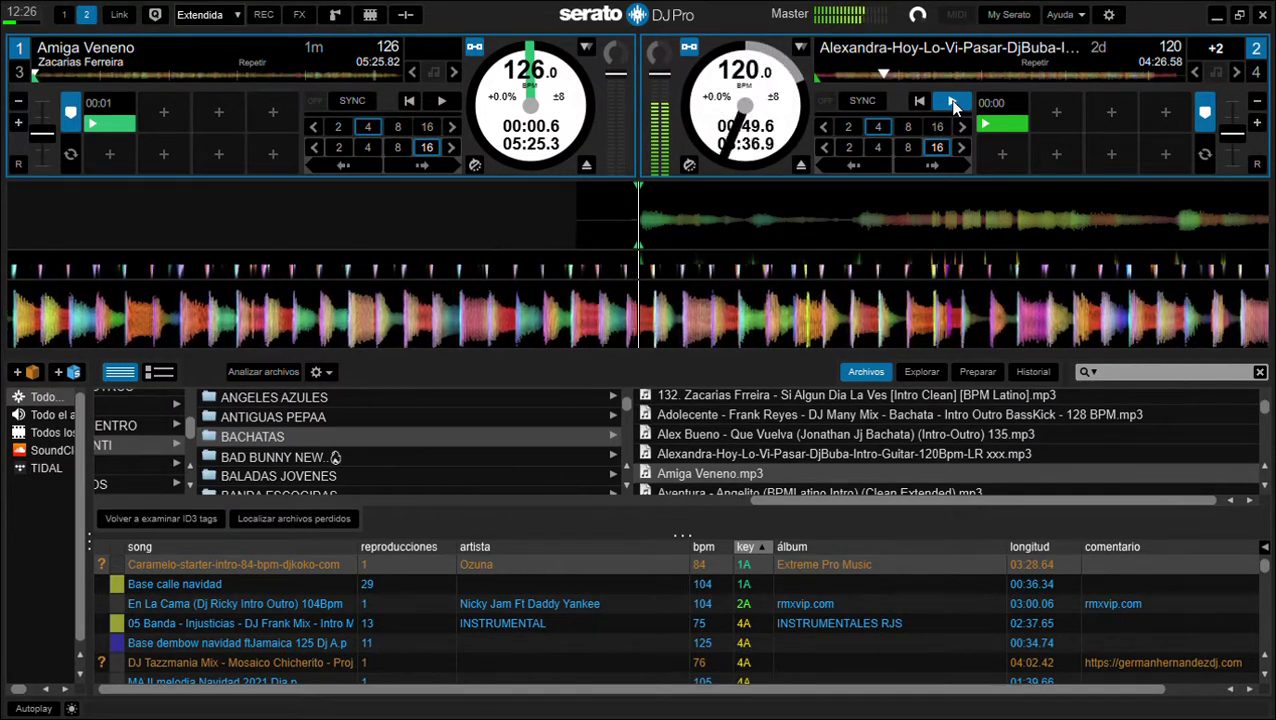
click(940, 161)
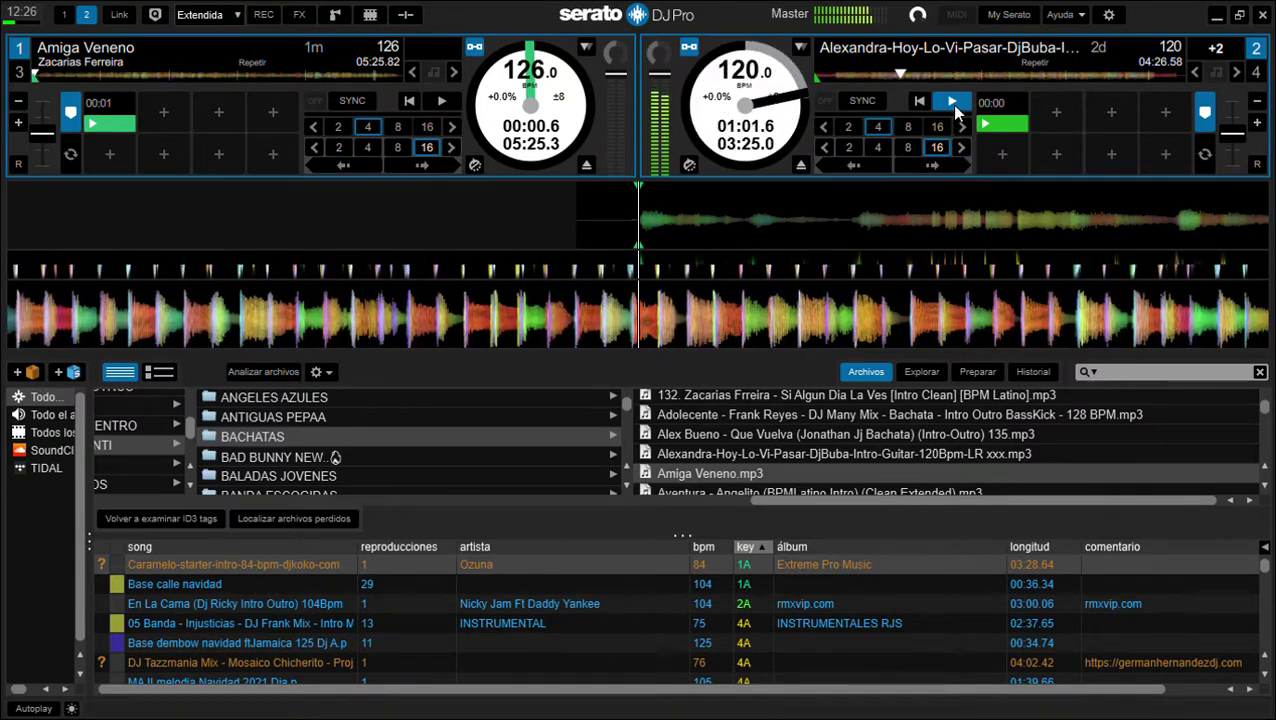
click(441, 101)
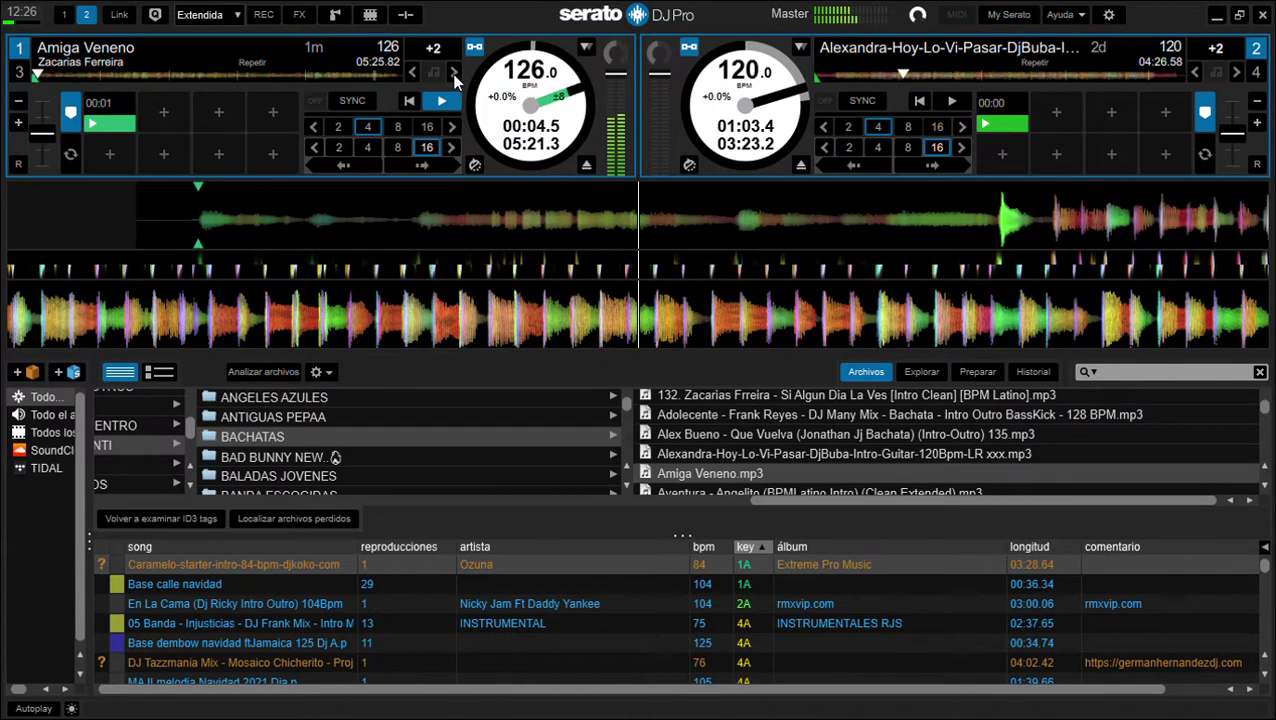
Step: Load Aventura - Angelito (BPMLatino Intro) on deck 2 and cue it at its red start cue point
scroll(800, 409, down, 2)
drag(777, 463, 824, 302)
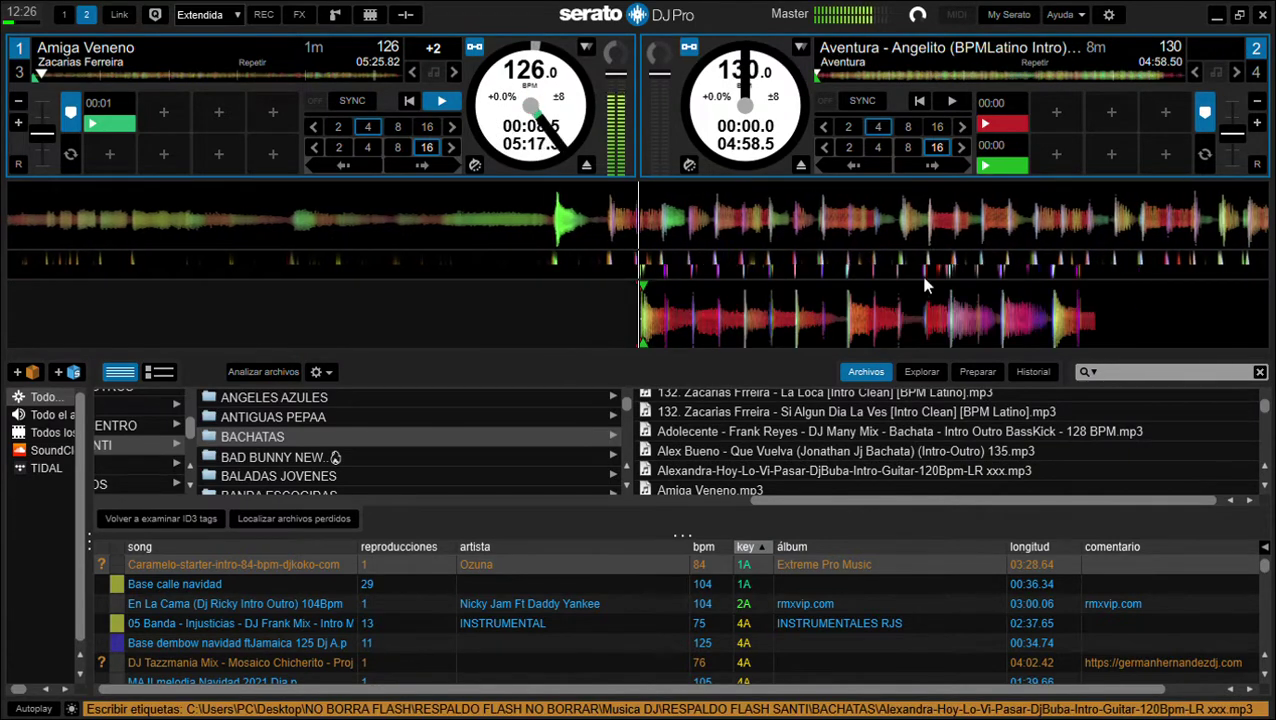
click(1008, 127)
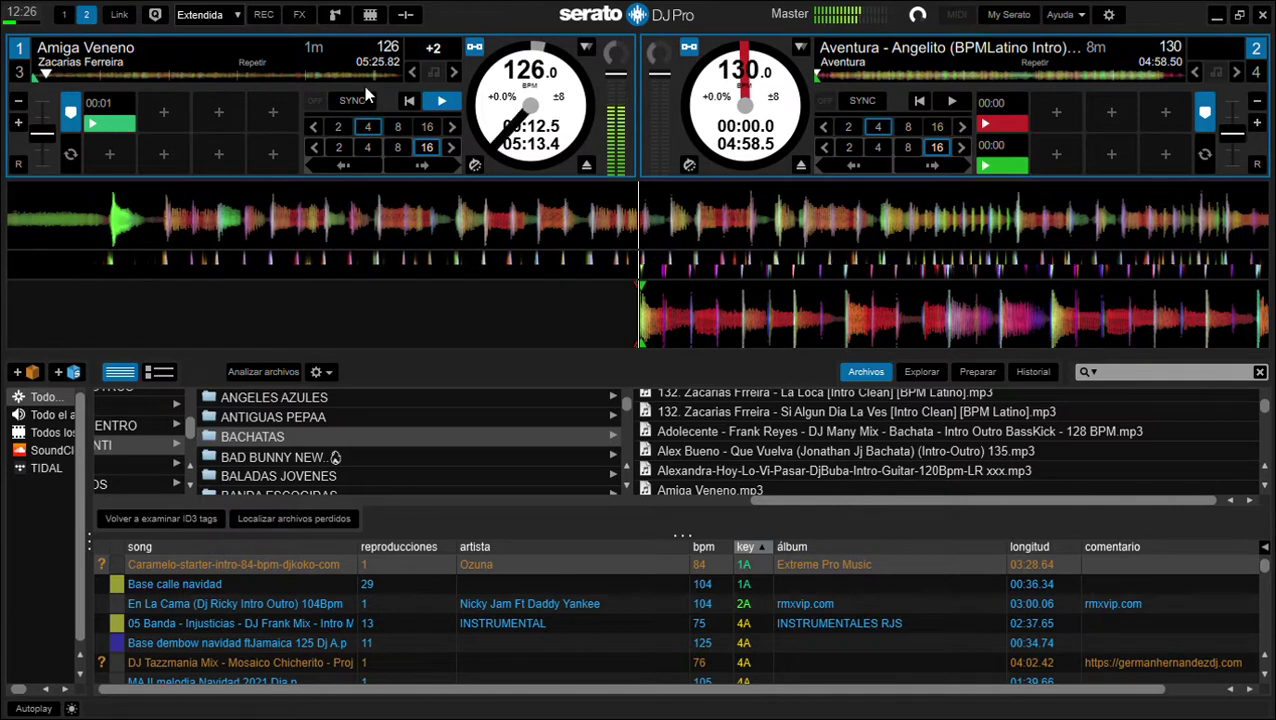
Step: Skip Amiga Veneno ahead repeatedly by 16 beats, and switch playback to Angelito on deck 2
click(430, 168)
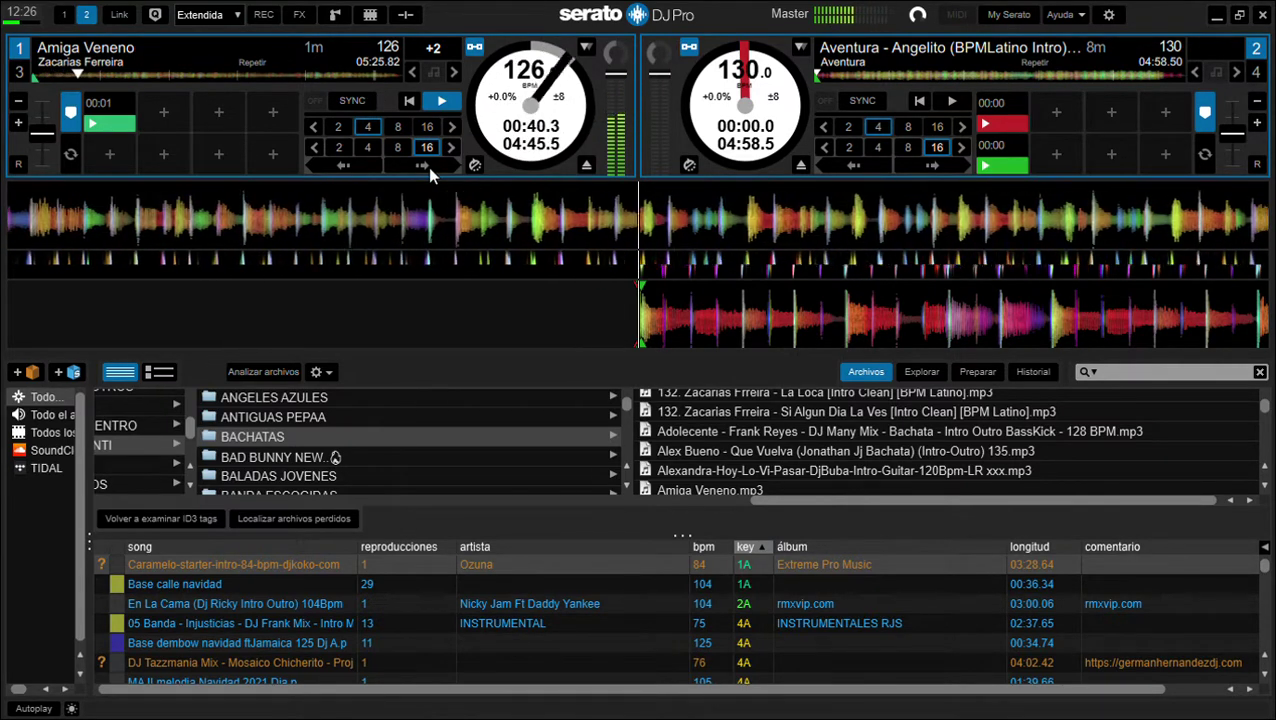
click(430, 168)
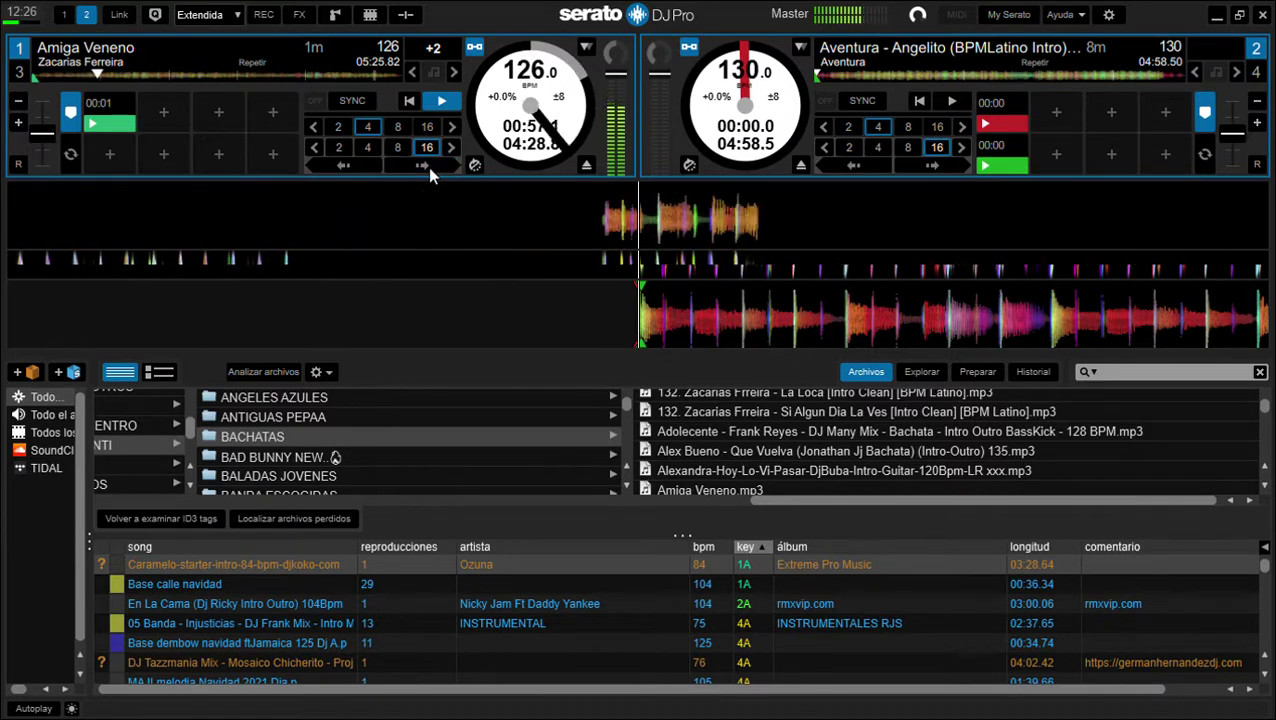
click(430, 168)
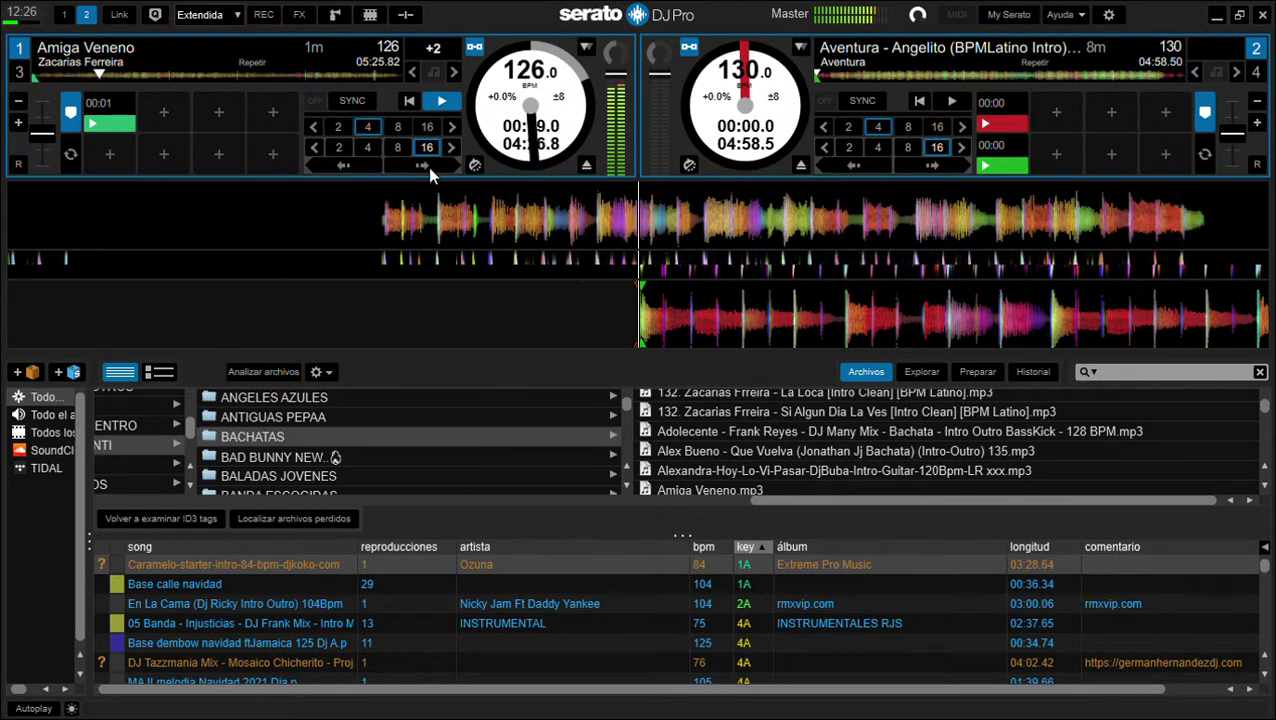
click(430, 168)
click(430, 168)
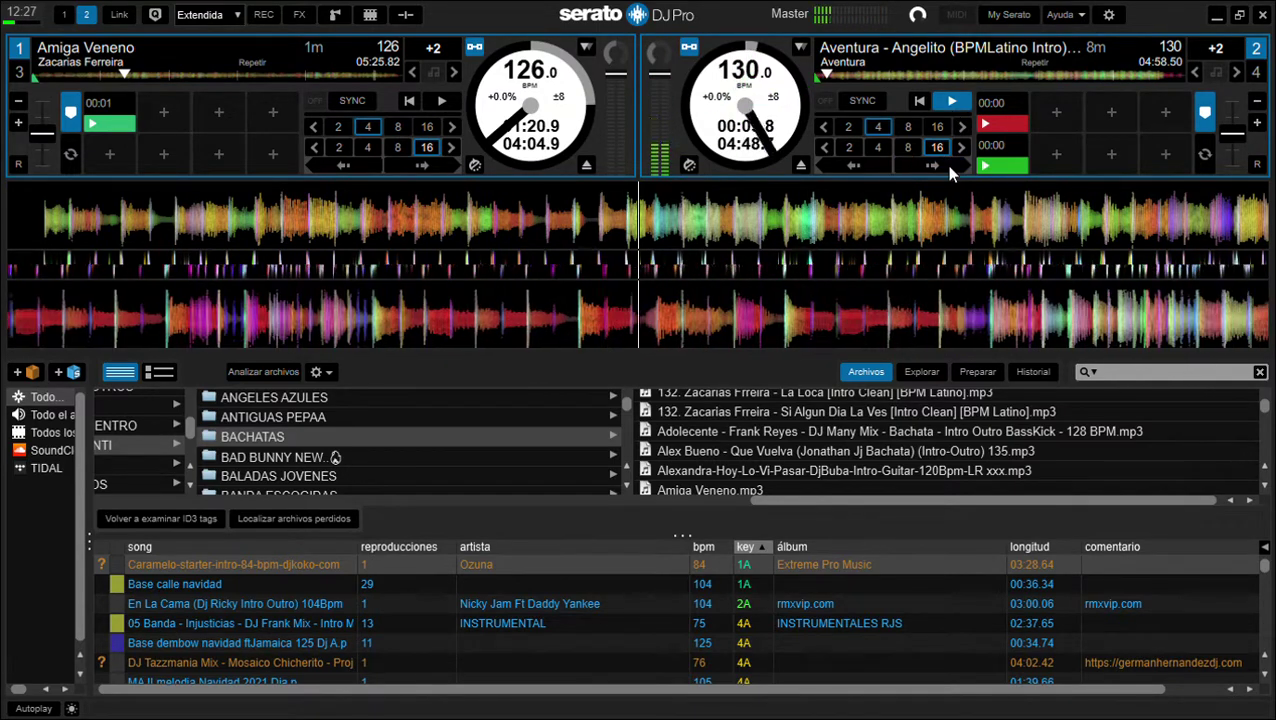
Step: Load Aventura - Cuando Voleras on deck 1 and set a green cue point at its first beat in the first slot
scroll(782, 466, down, 1)
scroll(782, 468, down, 3)
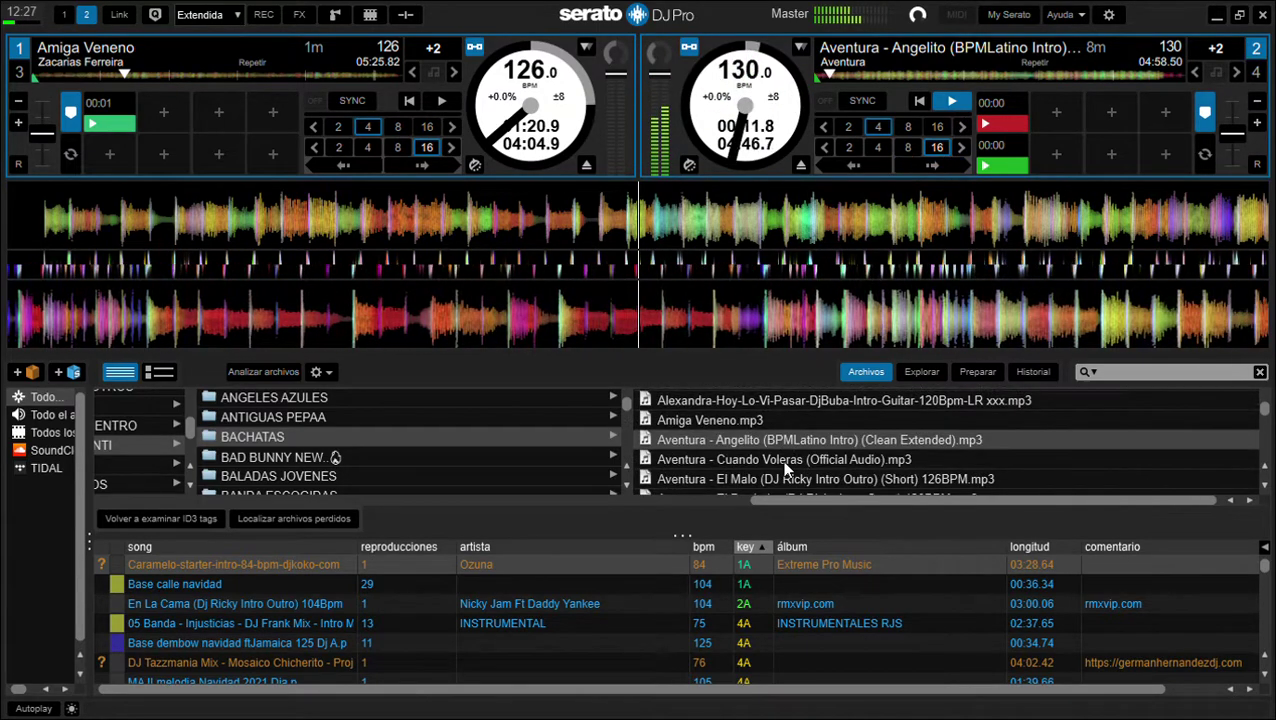
drag(786, 462, 486, 92)
drag(866, 190, 783, 215)
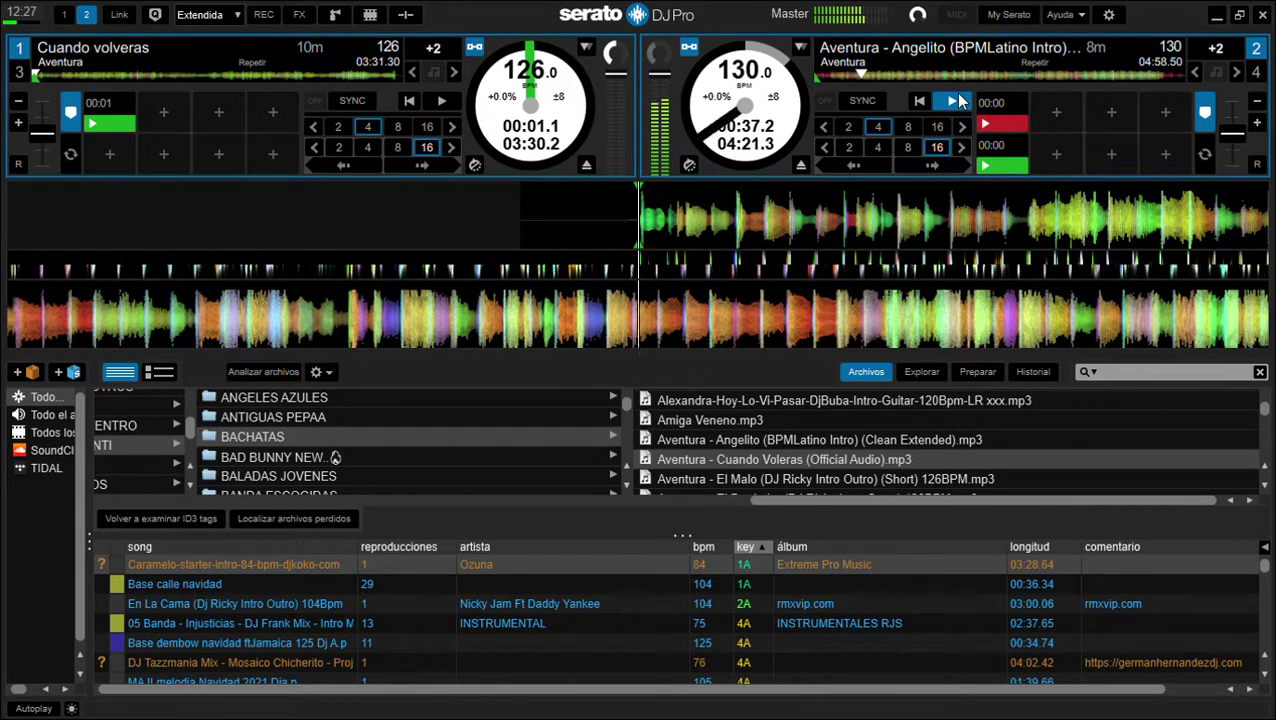
Step: Jump through Angelito in 16-beat steps, and switch playback to Cuando Volveras on deck 1
click(931, 166)
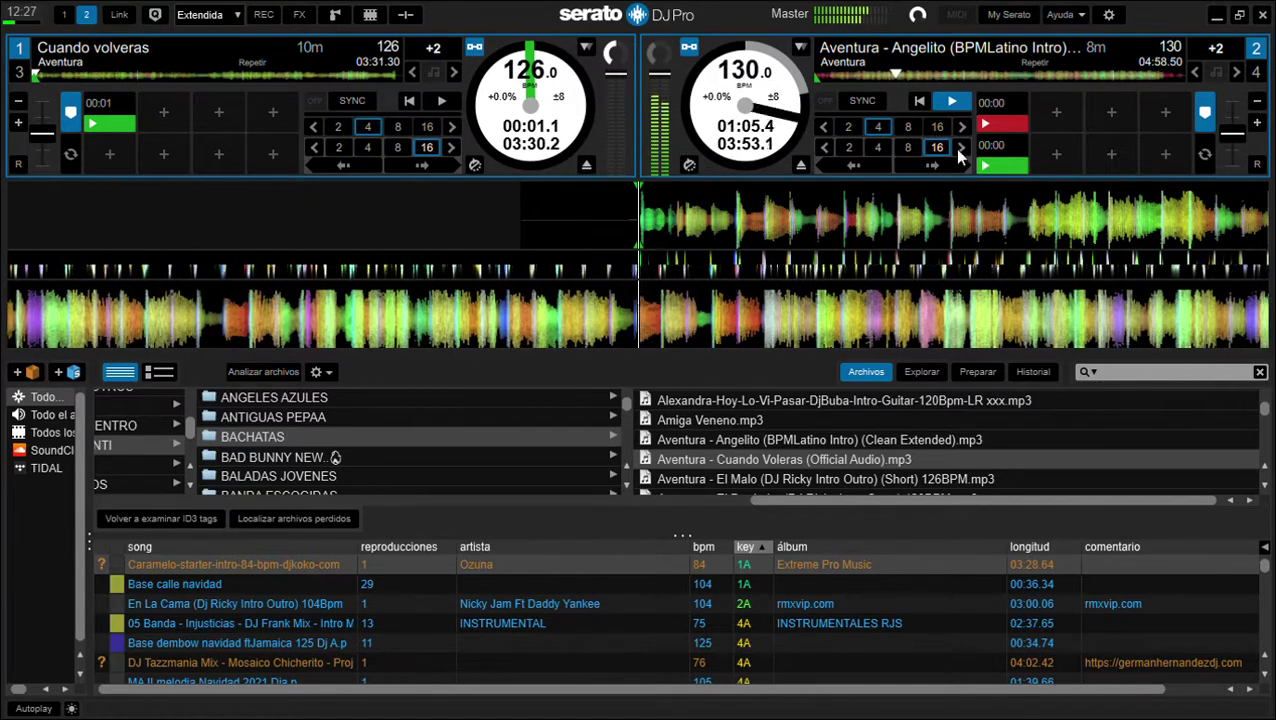
click(940, 165)
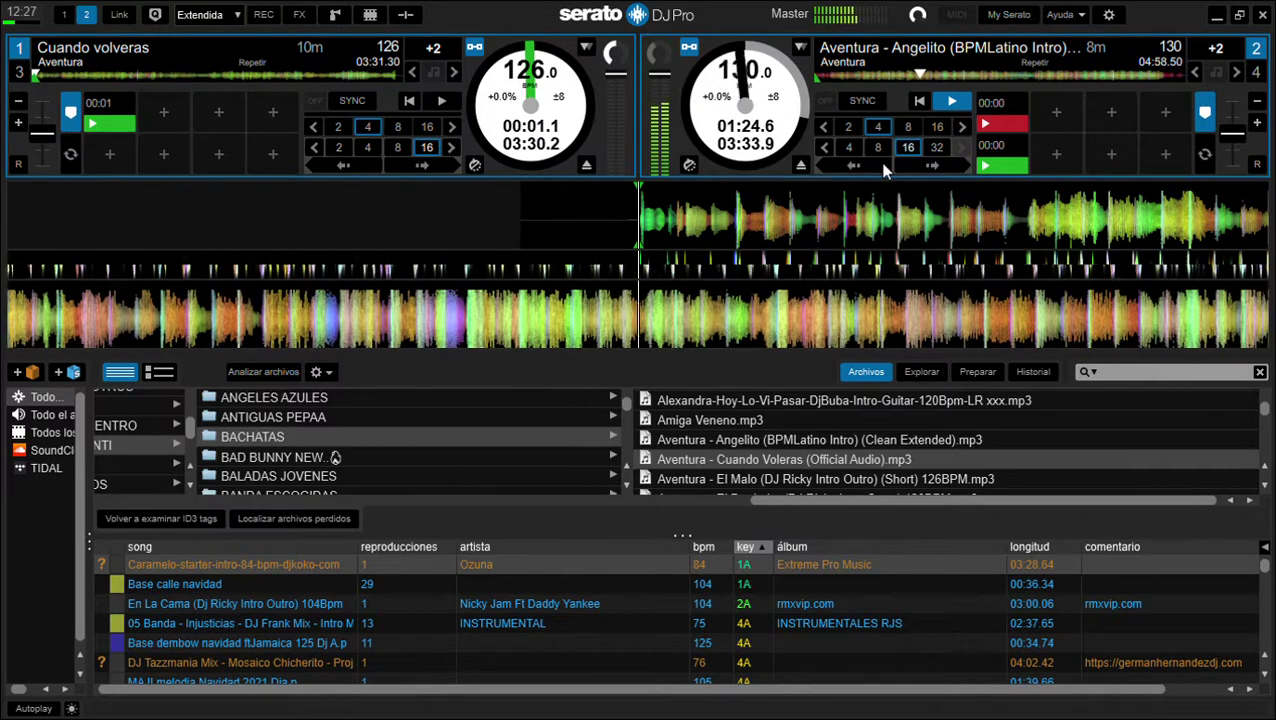
click(909, 148)
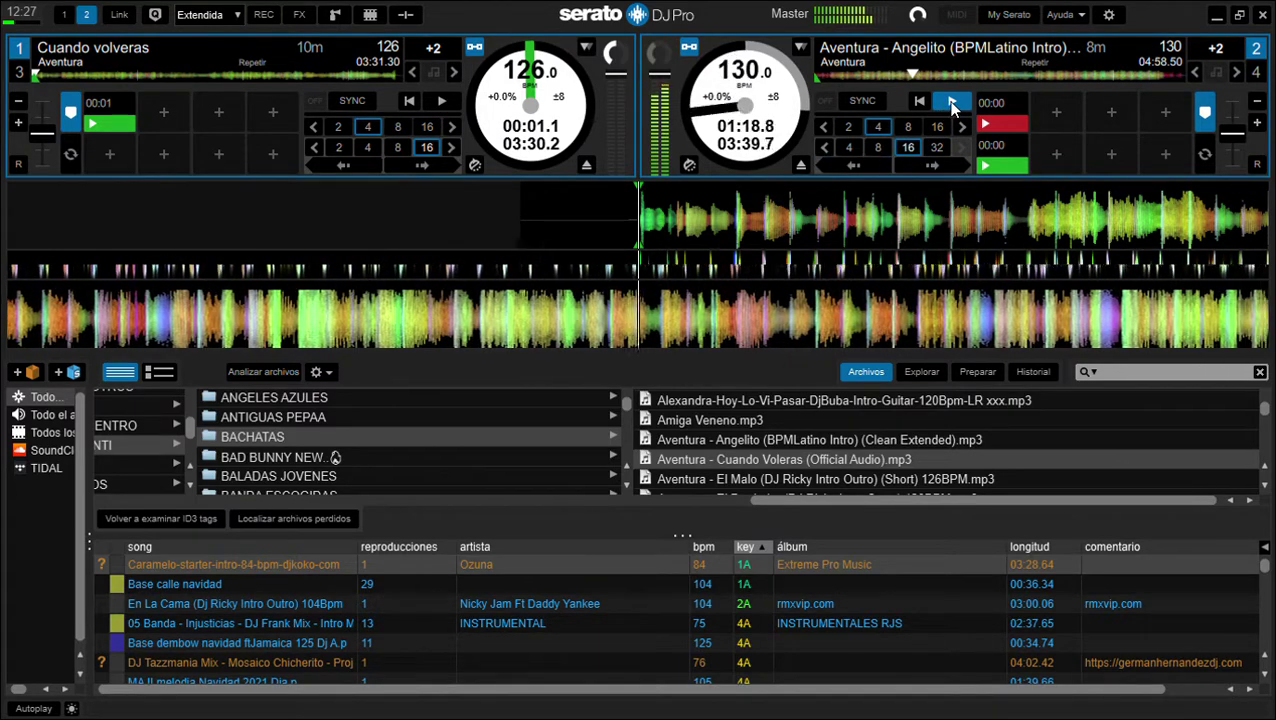
drag(749, 461, 650, 222)
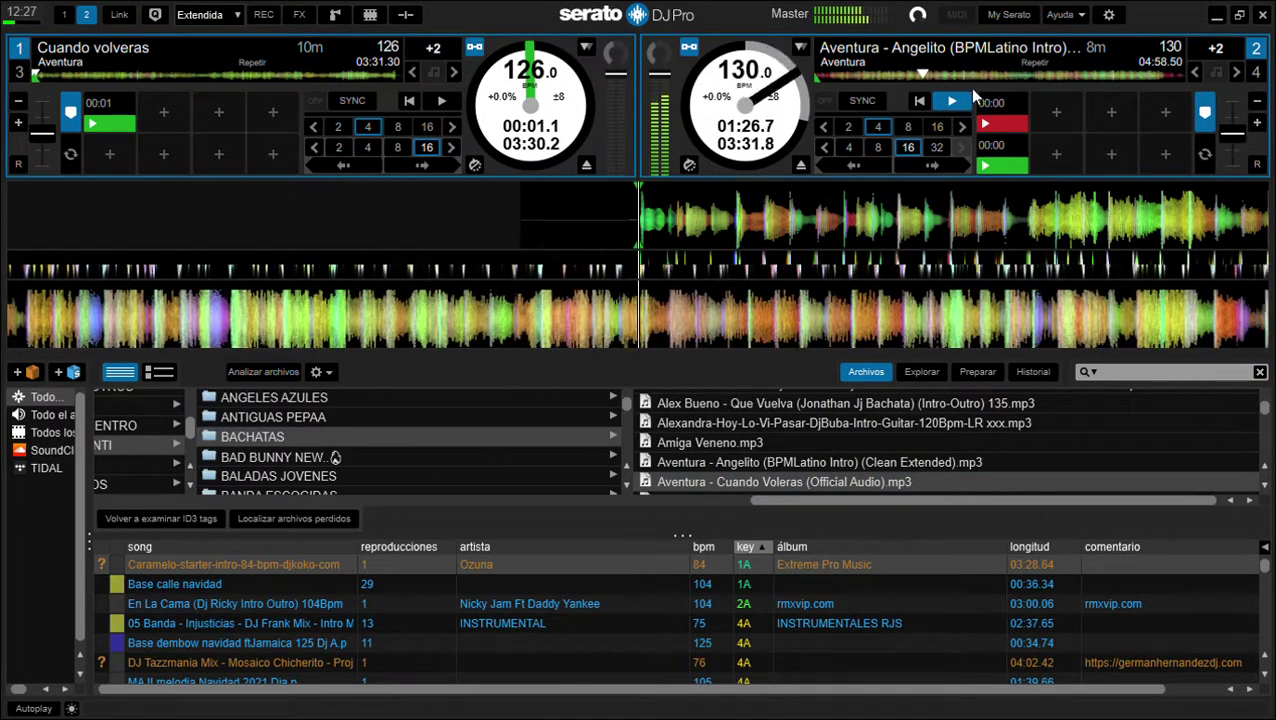
click(955, 103)
click(445, 102)
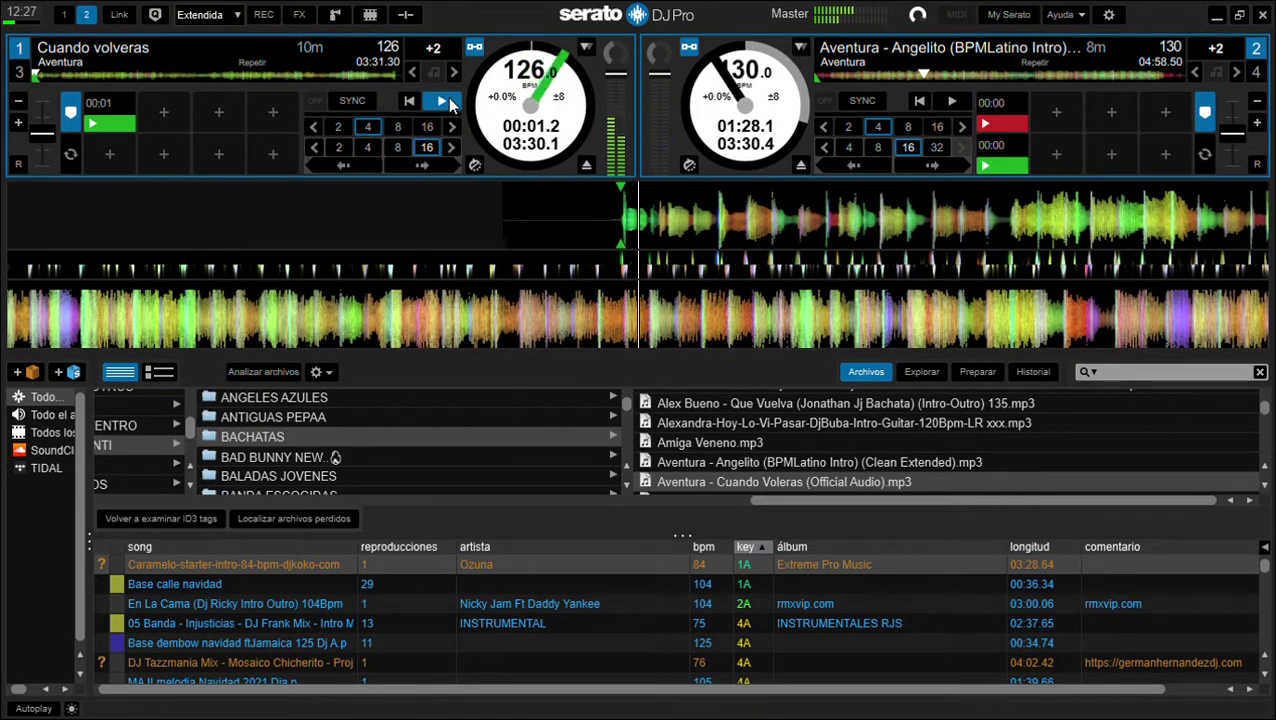
Step: Load the 126 BPM Aventura - El Malo track on deck 2 and shift its key to +2
scroll(800, 450, down, 3)
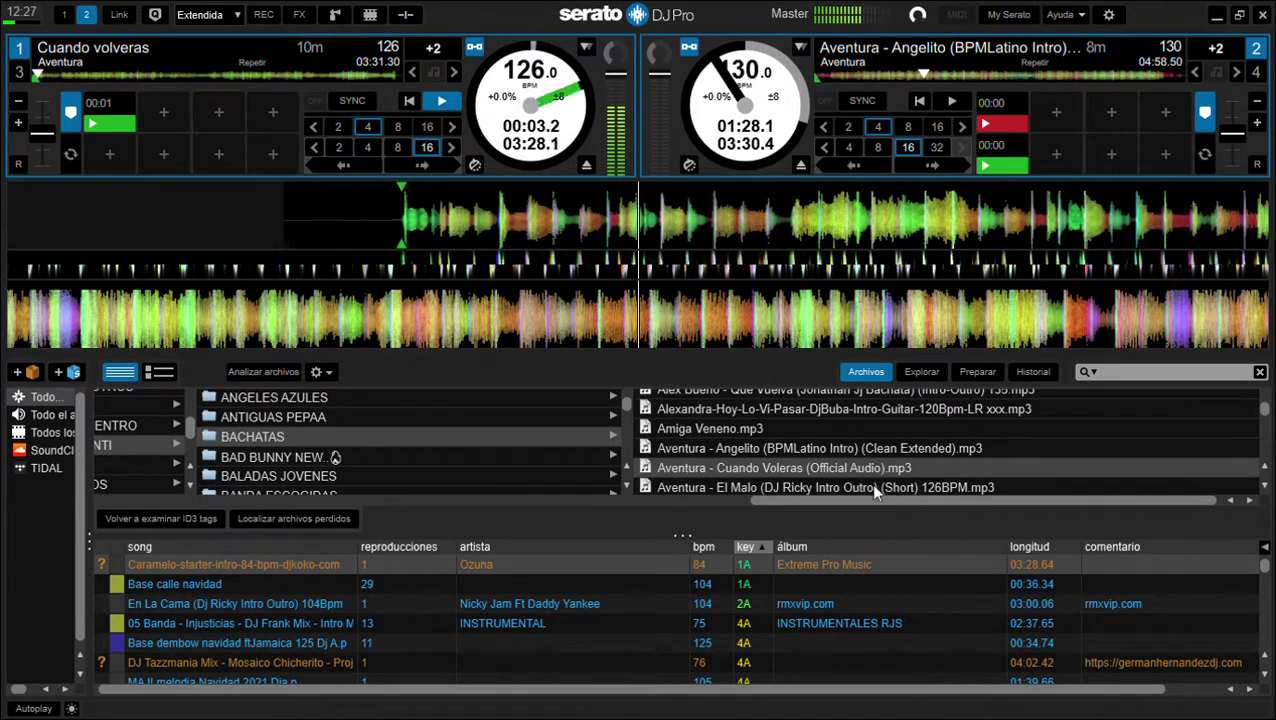
drag(764, 427, 805, 307)
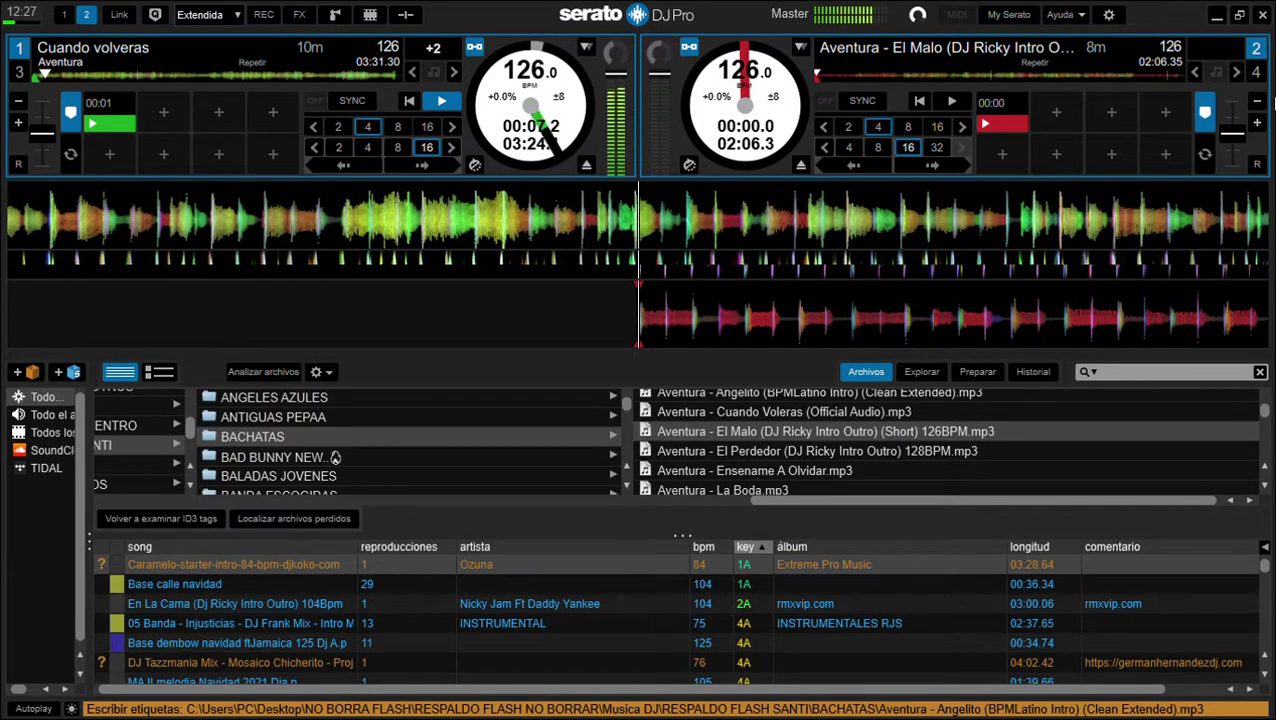
click(1238, 72)
click(1238, 72)
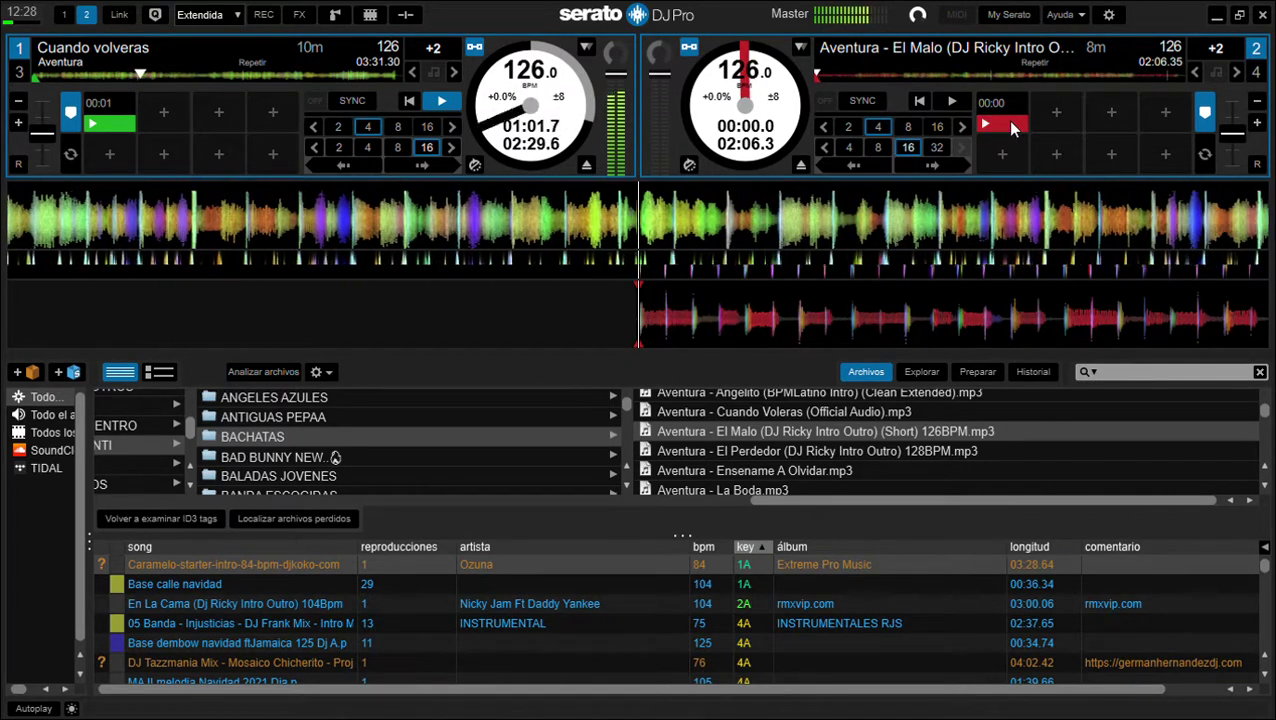
Step: Mix from Cuando Volveras into El Malo on deck 2, fading deck 1's volume fully down before stopping it
click(941, 101)
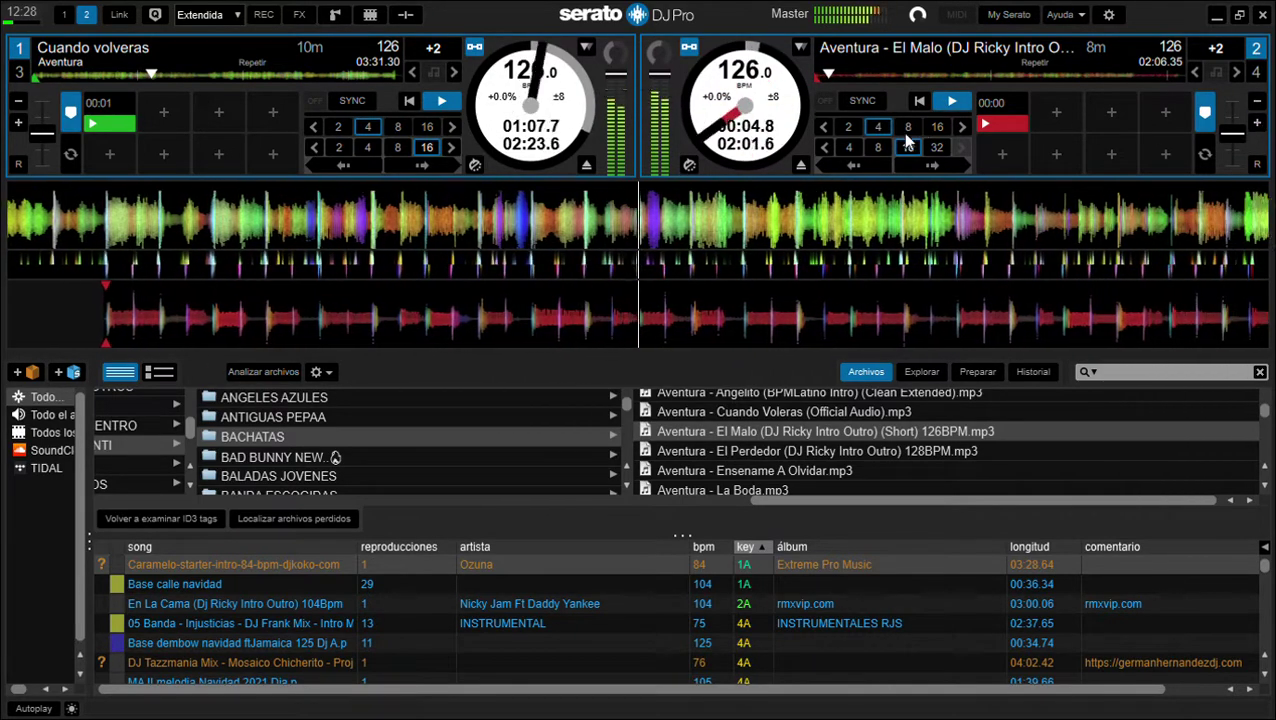
click(857, 70)
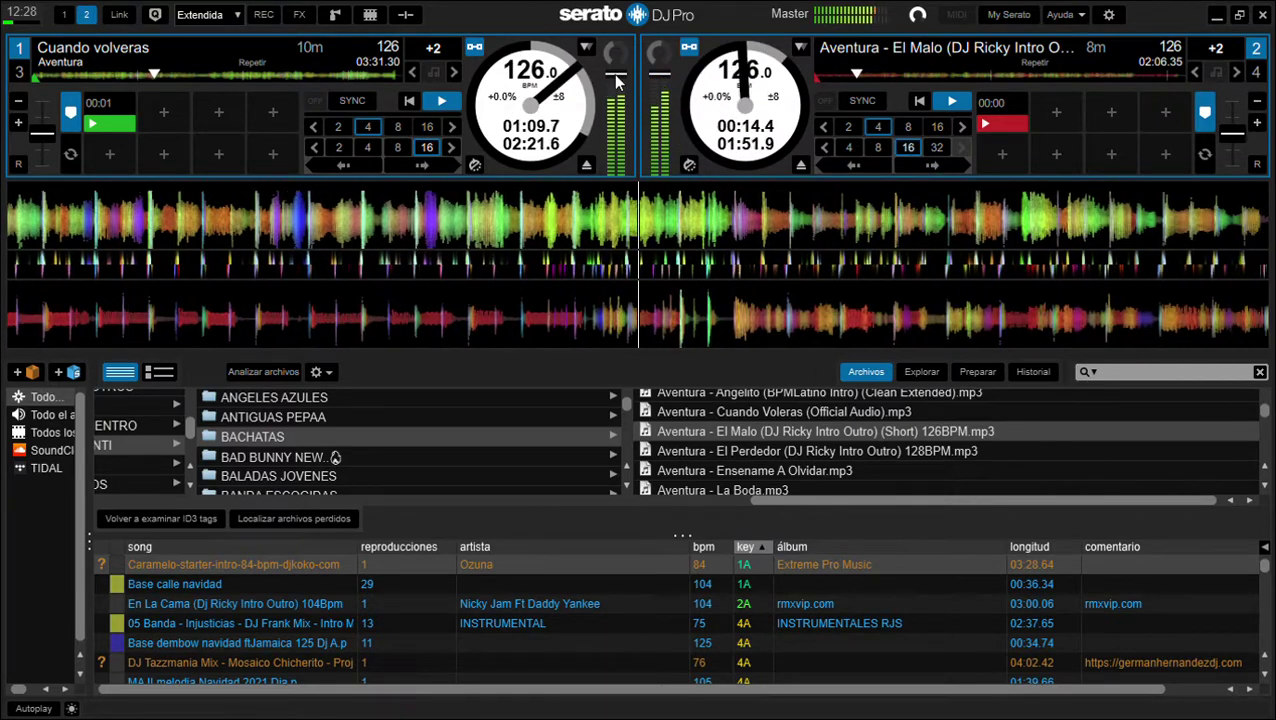
drag(616, 90, 610, 168)
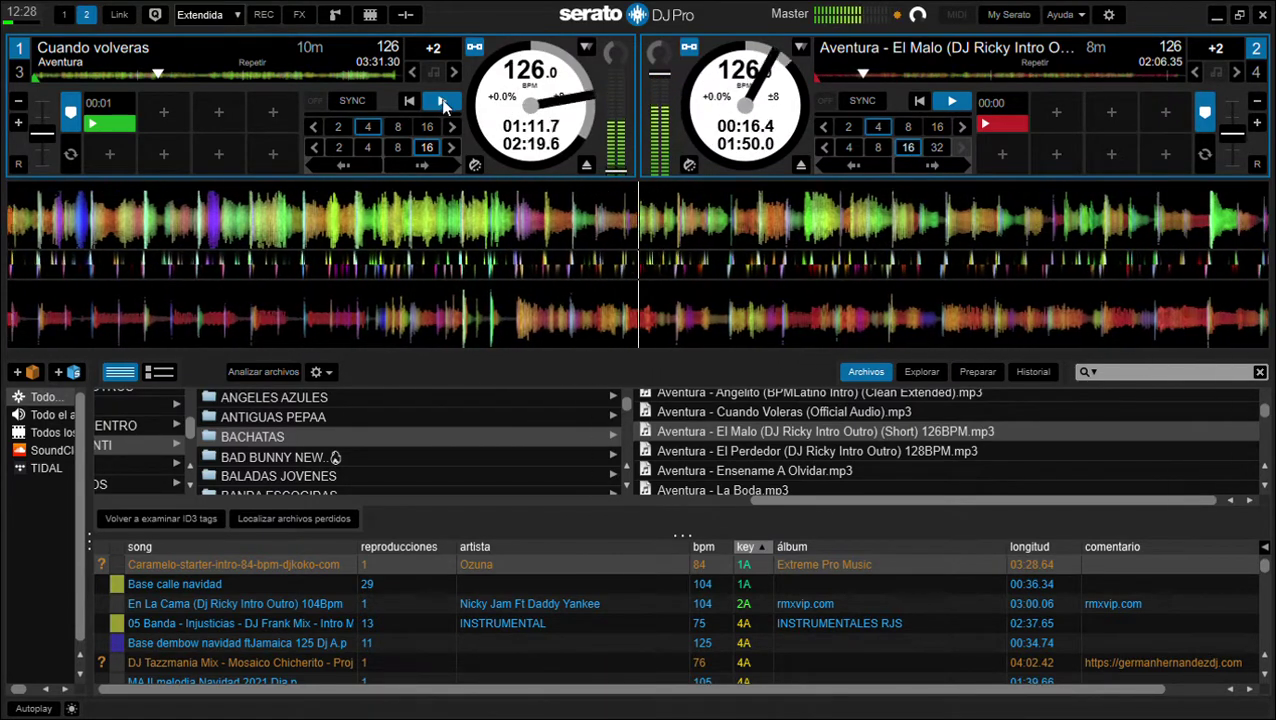
click(442, 101)
Step: Skip El Malo ahead by 16 beats, and load the 128 BPM Aventura - El Perdedor track on deck 1
click(948, 168)
click(857, 452)
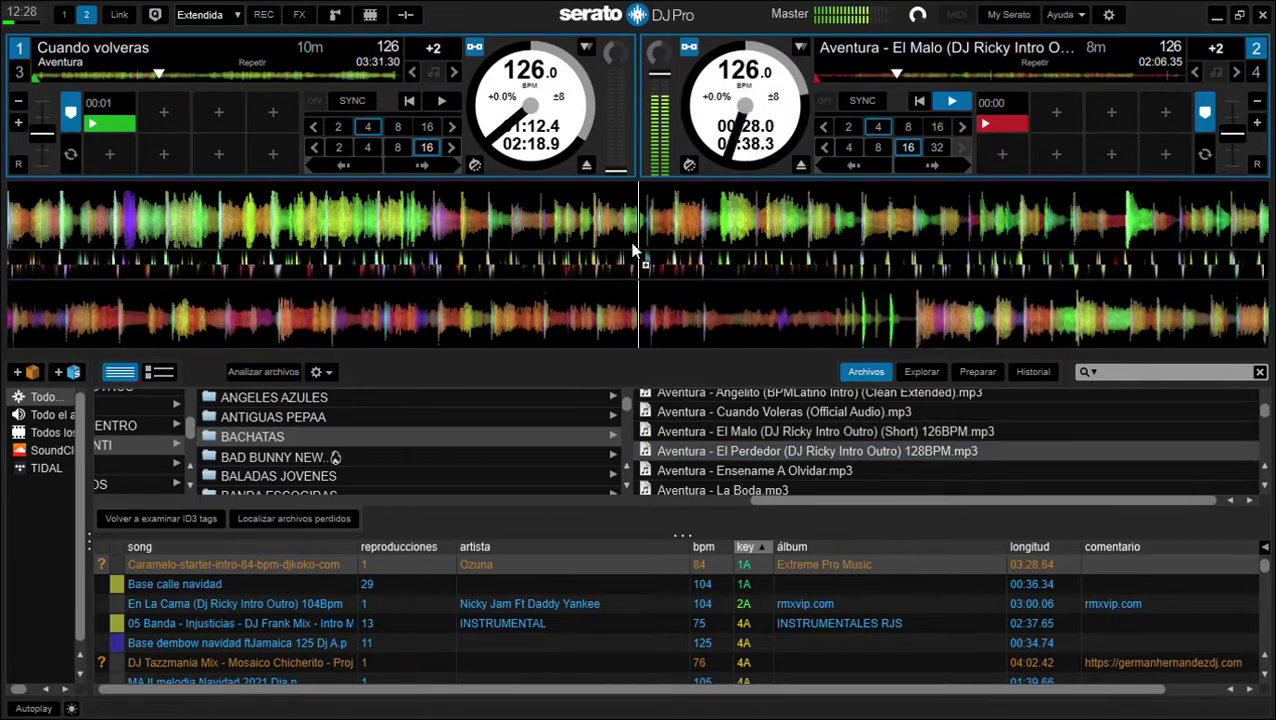
key(shift+Left)
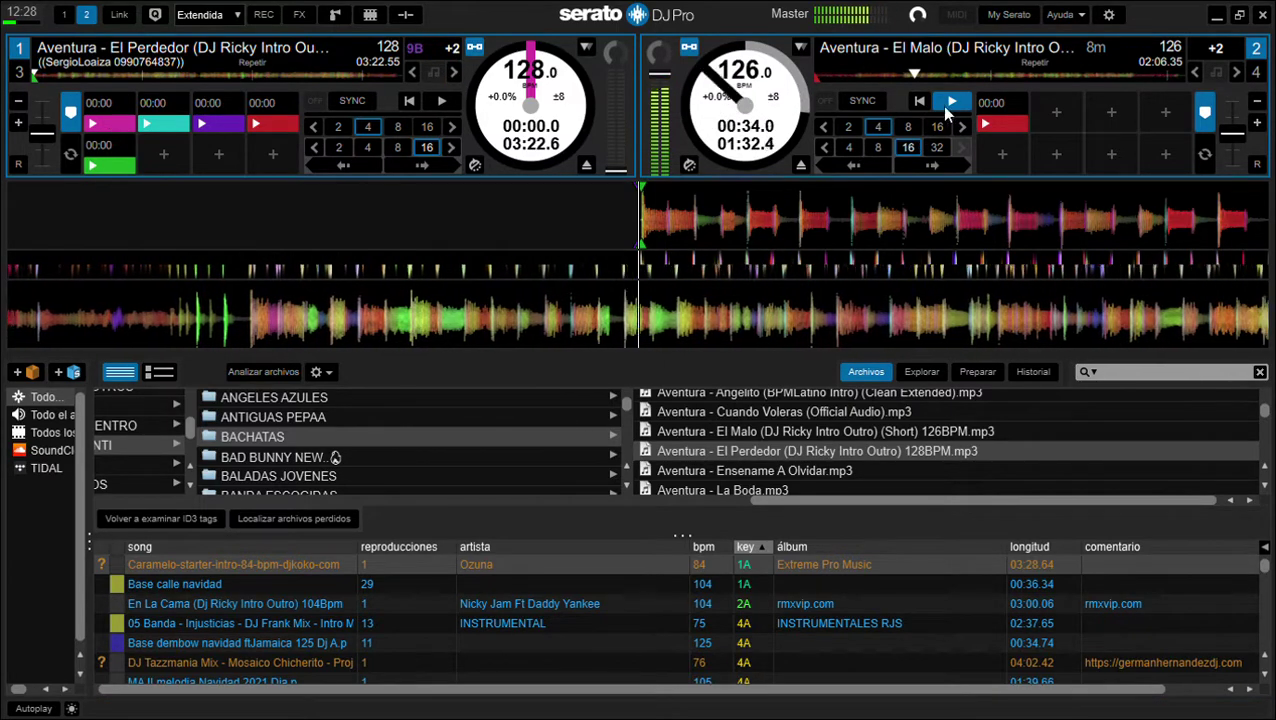
Step: Switch playback from El Malo to El Perdedor on deck 1, skipping each track ahead by 16 beats while it plays
click(931, 165)
click(924, 162)
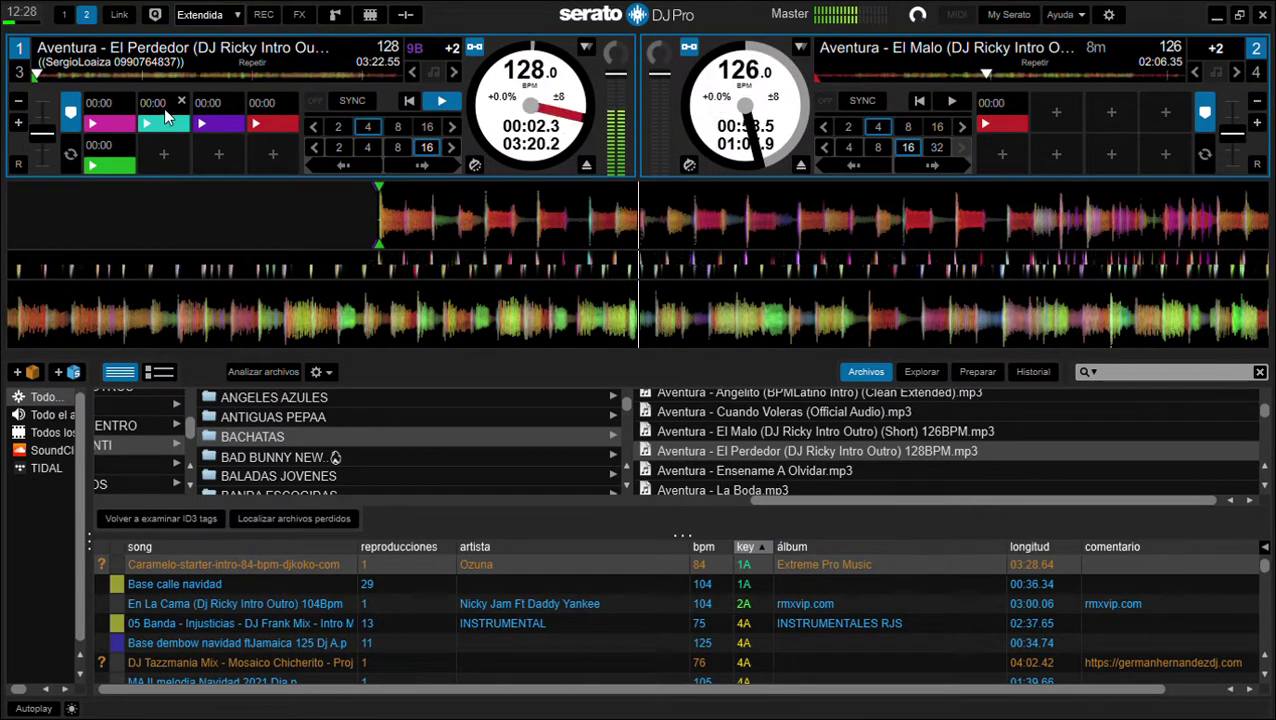
click(421, 164)
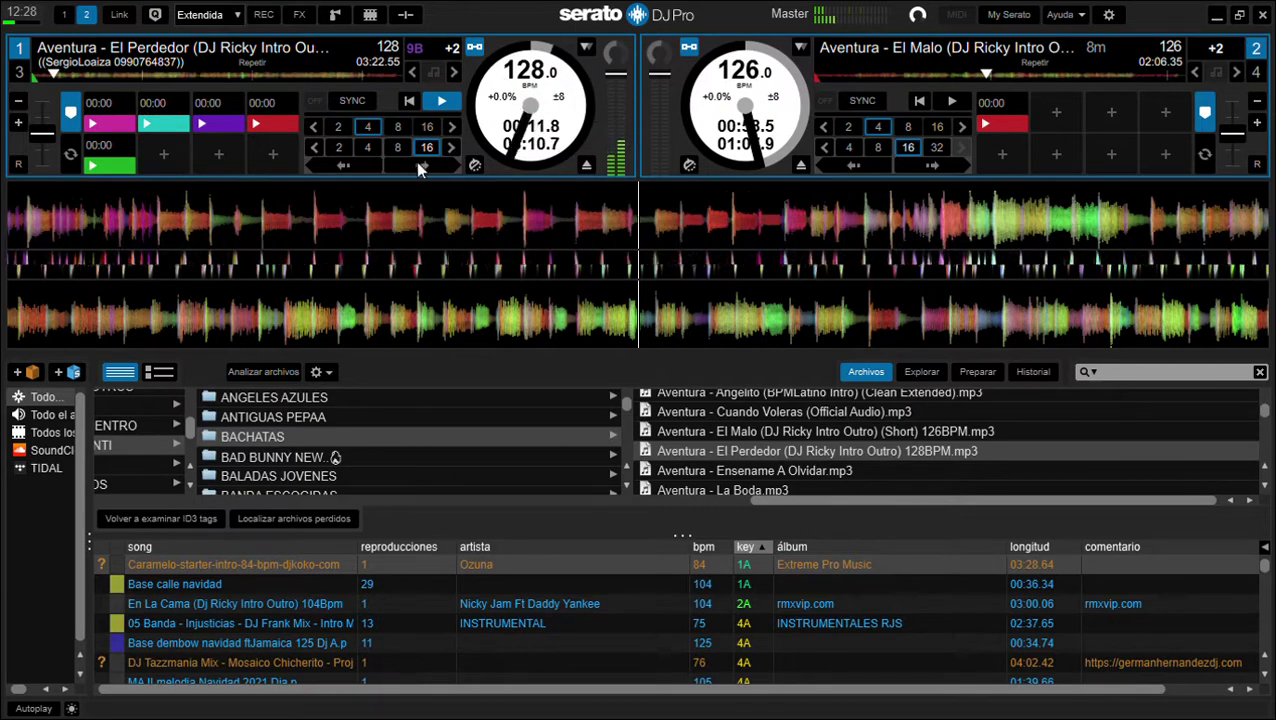
Step: Load Aventura - Ensename A Olvidar on deck 2 and set a yellow cue point at its start in the first slot
scroll(764, 400, down, 1)
mouse_move(803, 458)
mouse_down()
mouse_move(840, 322)
mouse_move(787, 311)
mouse_up()
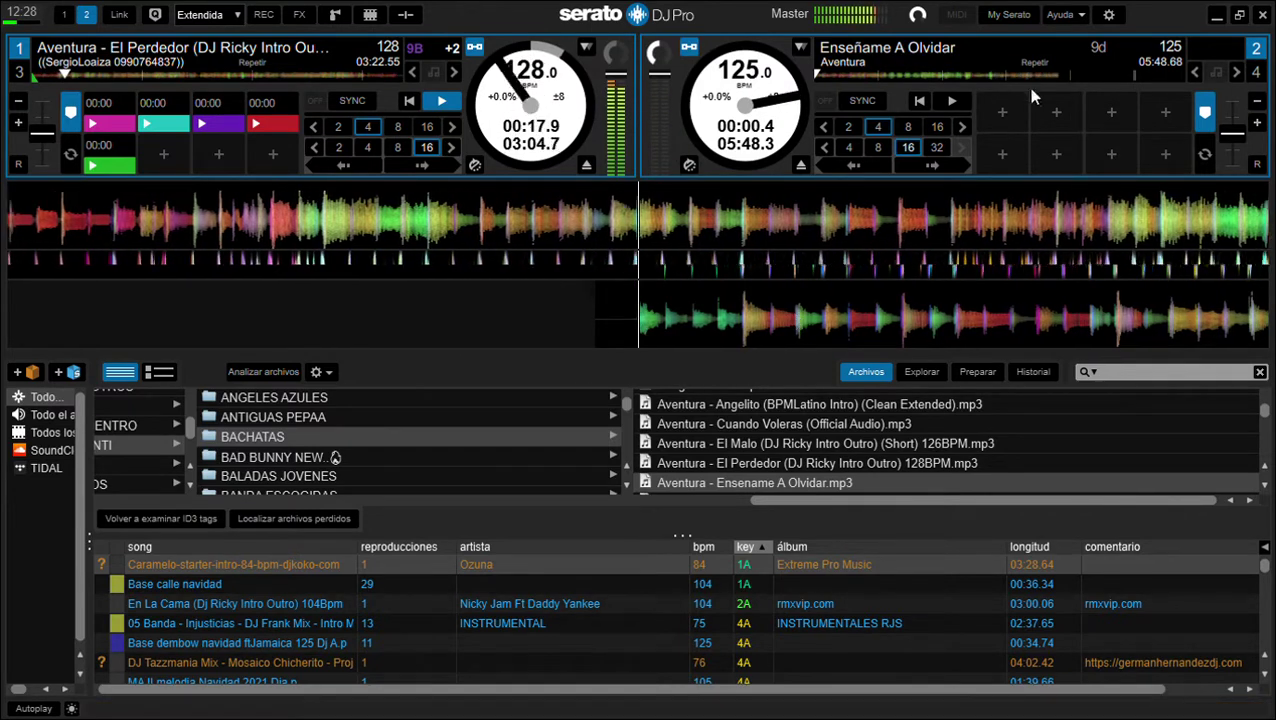
click(986, 127)
right_click(986, 127)
click(1000, 142)
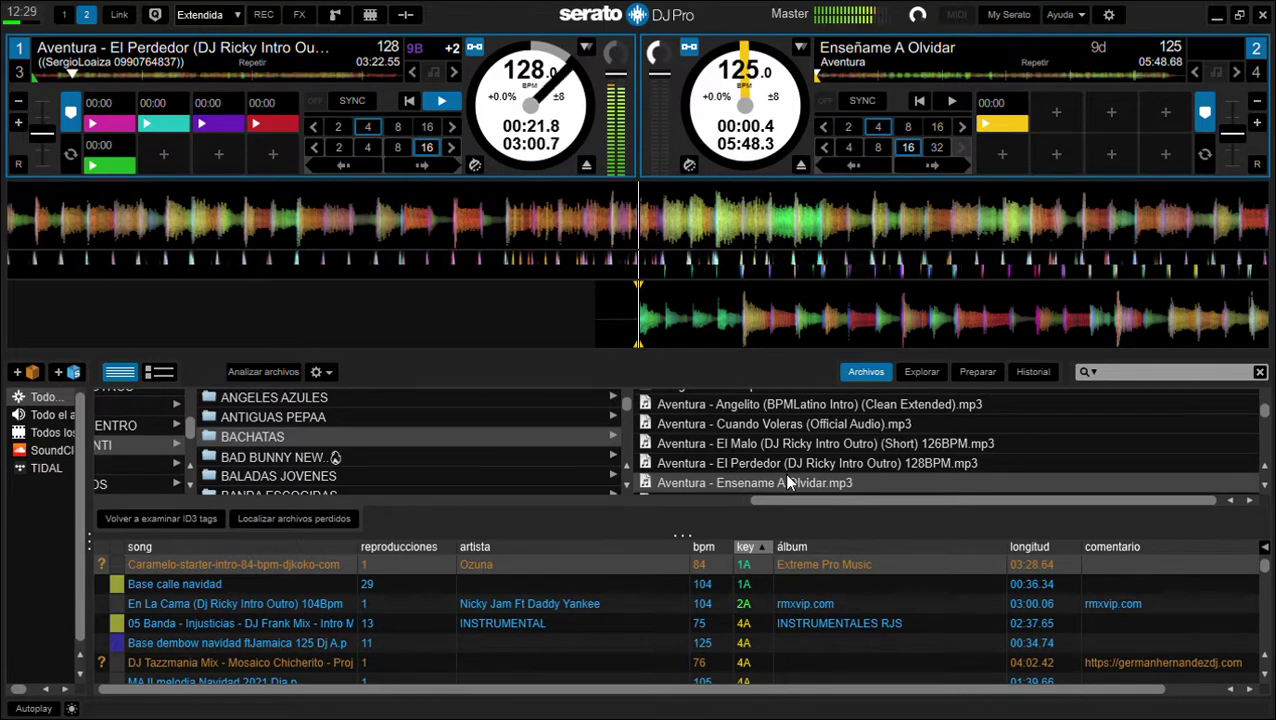
Step: Skip El Perdedor on deck 1 ahead repeatedly in 16-beat jumps
scroll(769, 469, down, 2)
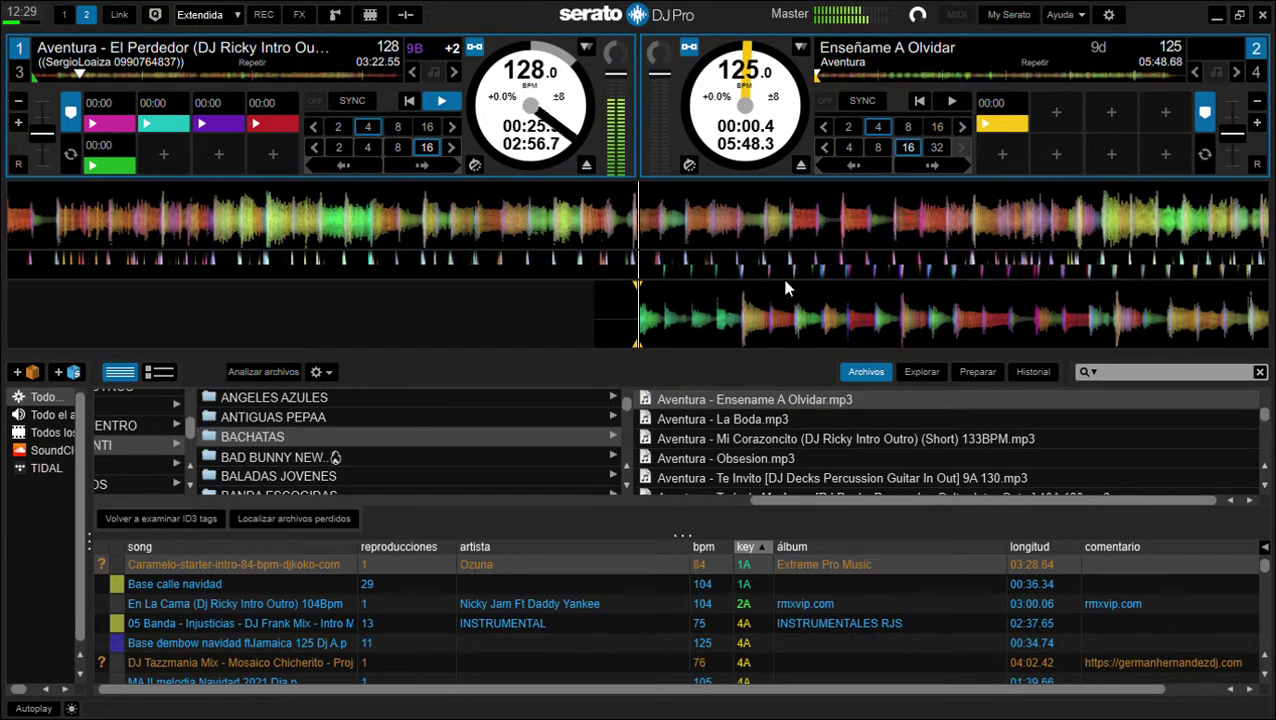
click(421, 166)
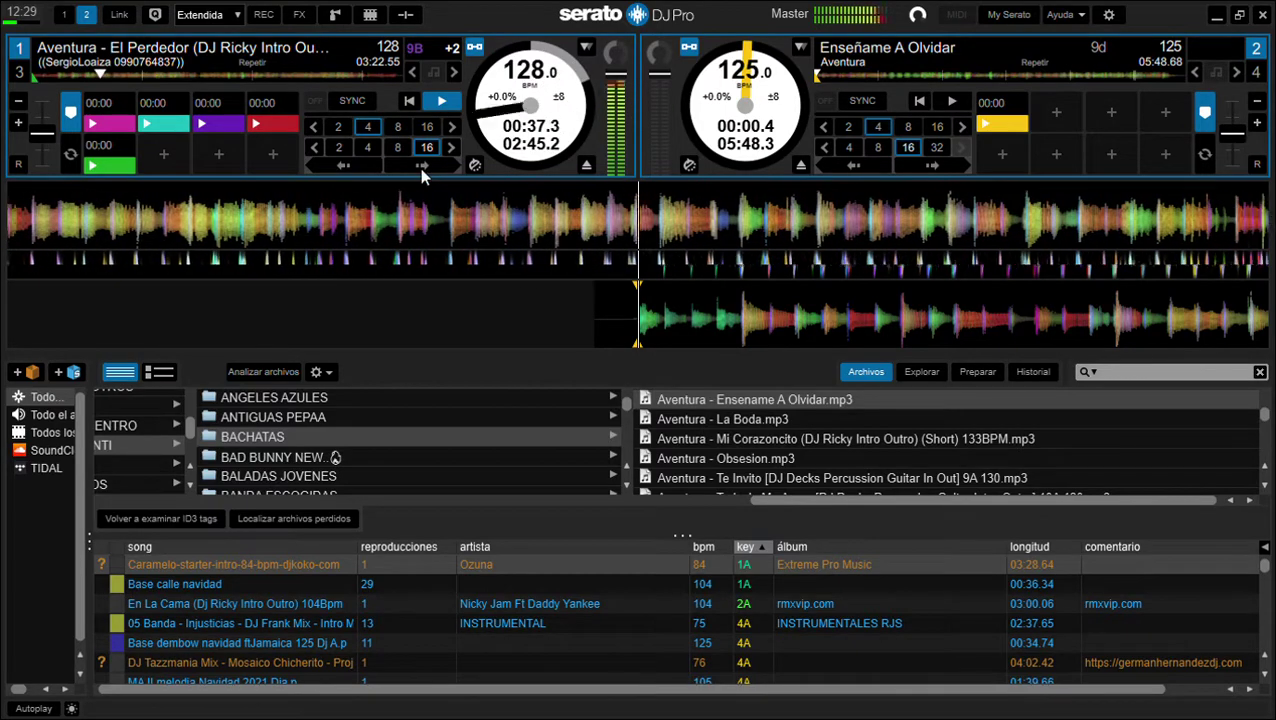
click(421, 167)
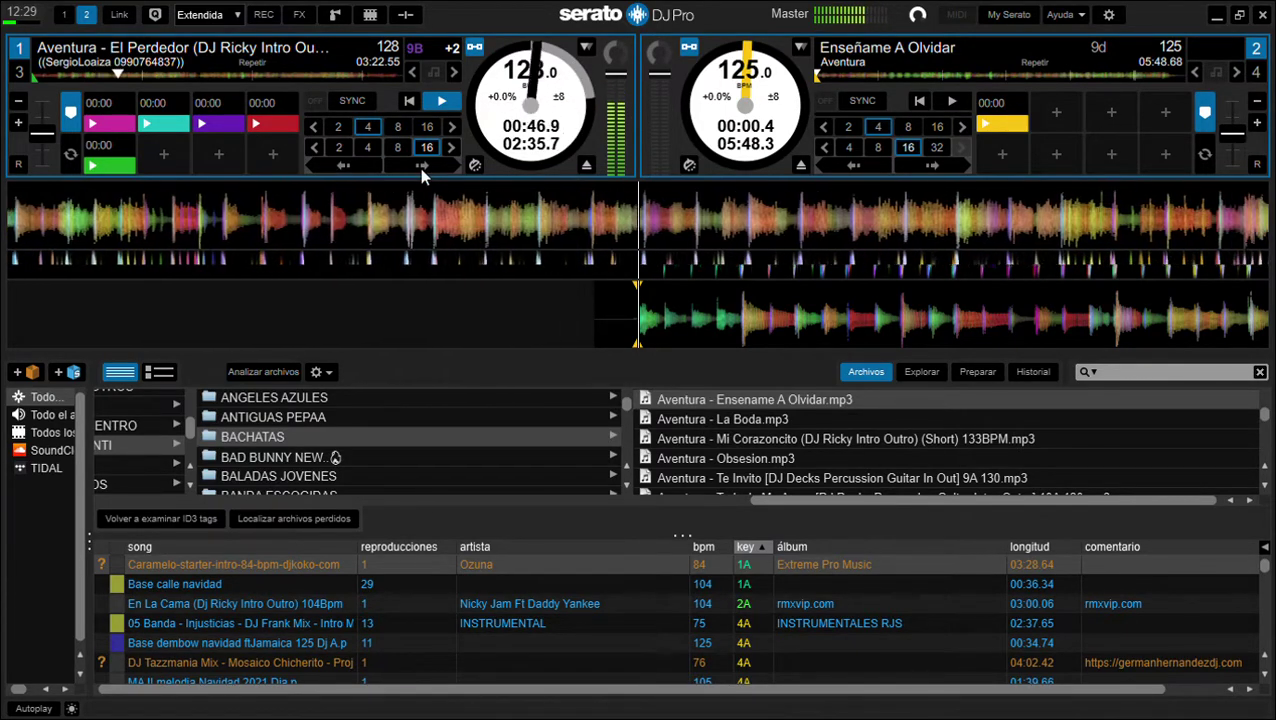
click(421, 167)
click(421, 167)
click(421, 167)
click(421, 167)
click(421, 167)
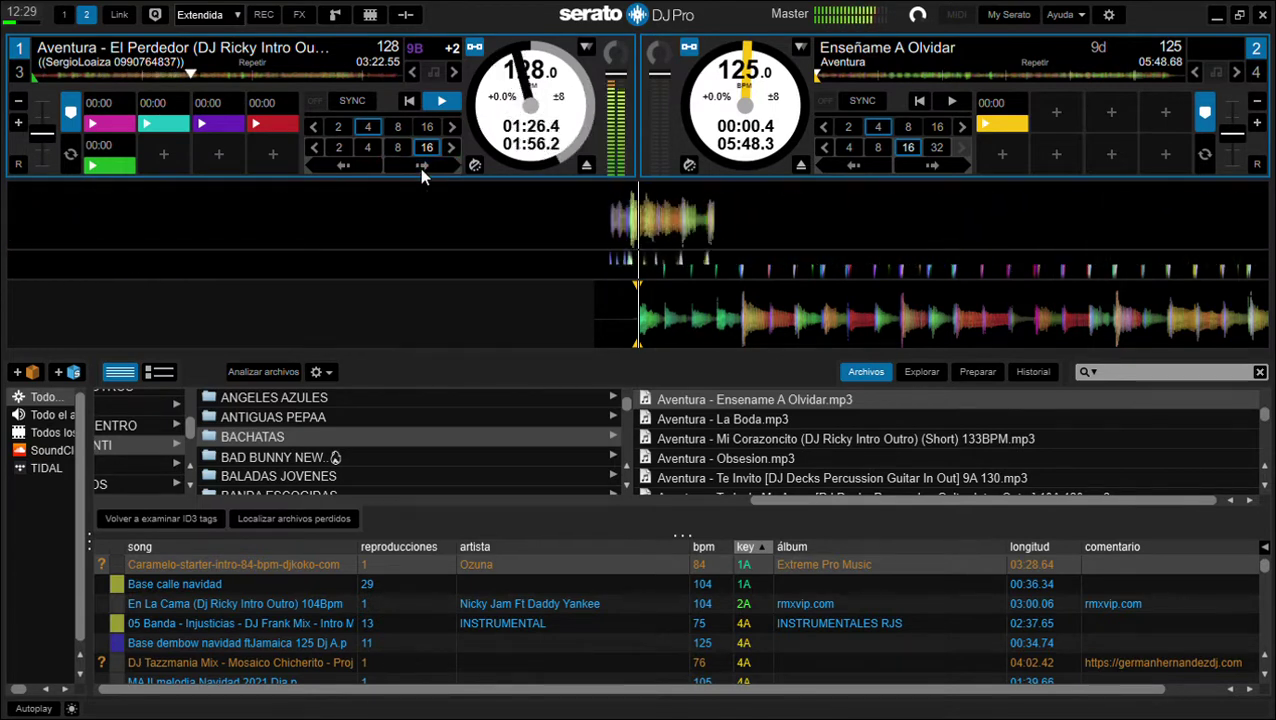
Step: Jump El Perdedor on deck 1 to near its end and check the braking time in the DJ preferences
click(356, 73)
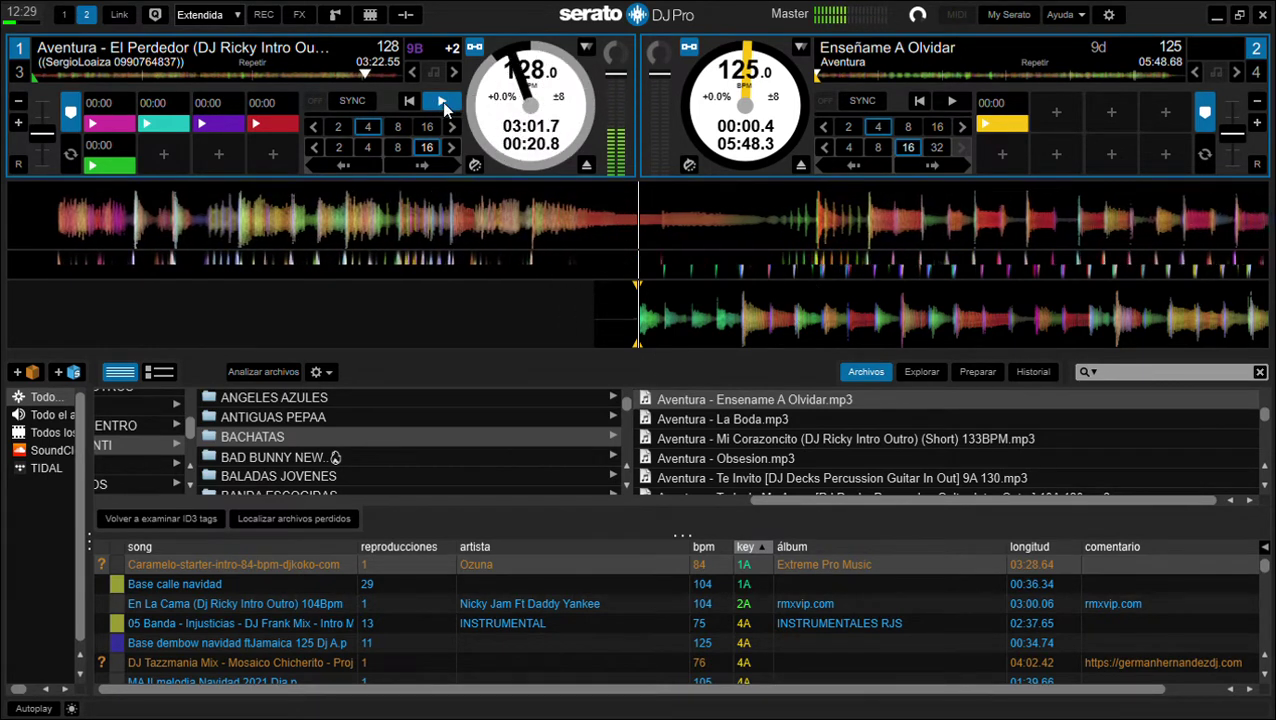
click(1109, 15)
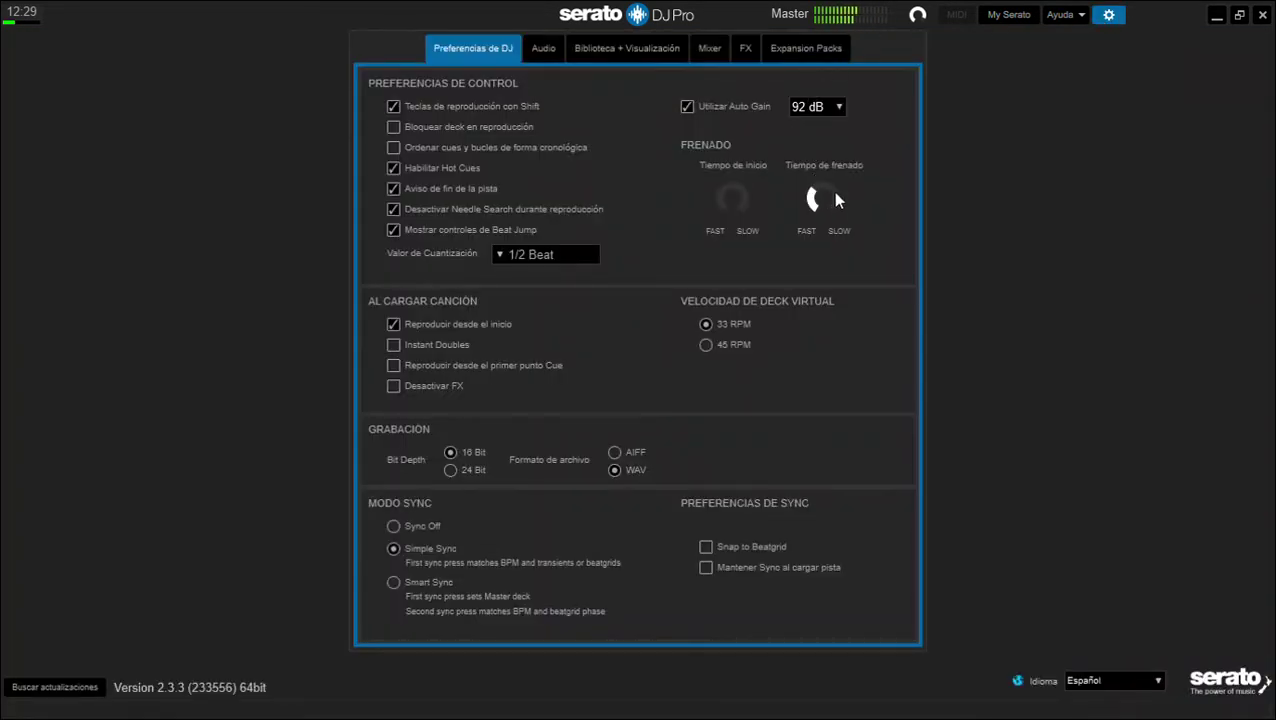
click(1106, 17)
Step: Load Aventura - La Boda on deck 1 with its key raised by 2, and set purple and pink cue points at its start
drag(767, 424, 641, 187)
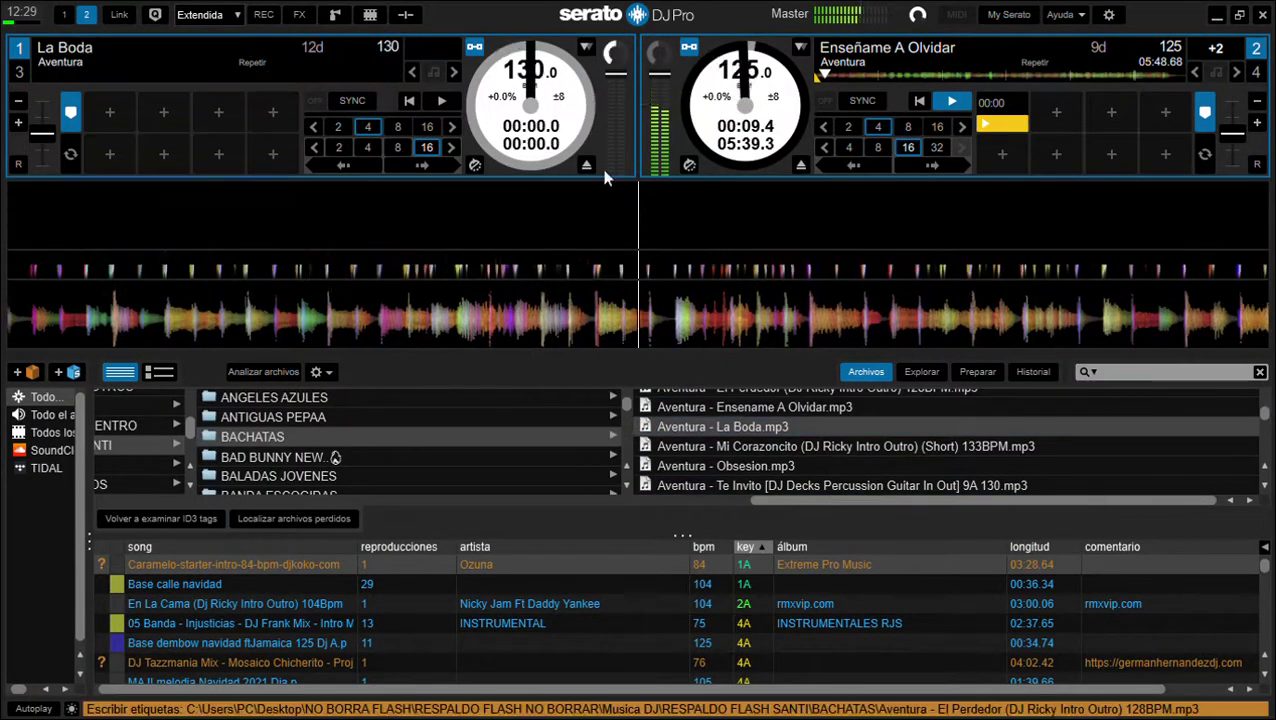
click(453, 73)
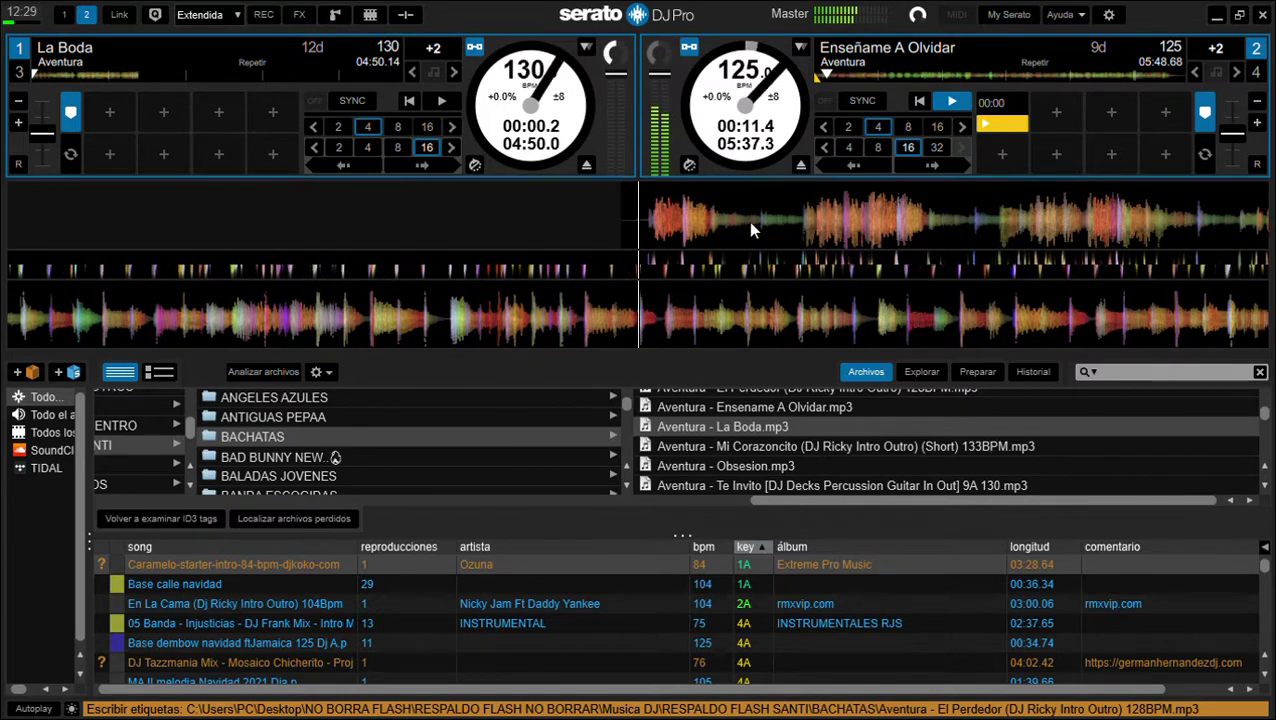
click(112, 108)
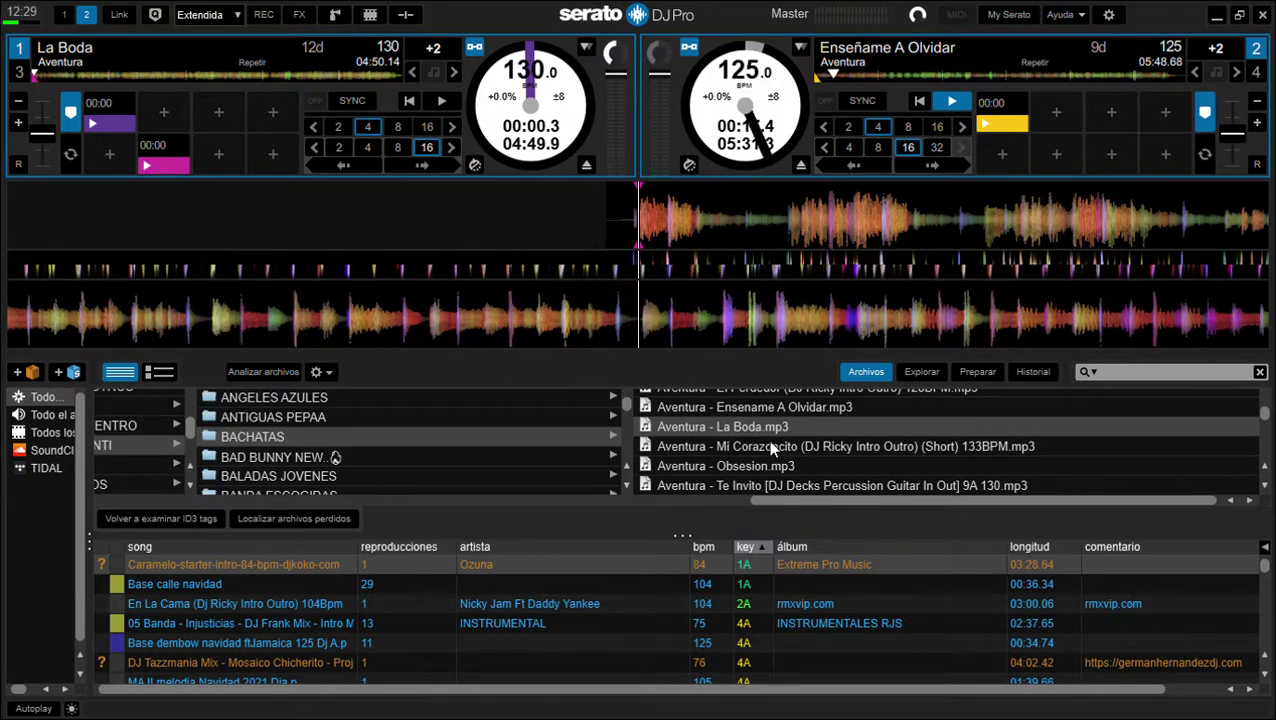
drag(575, 205, 610, 203)
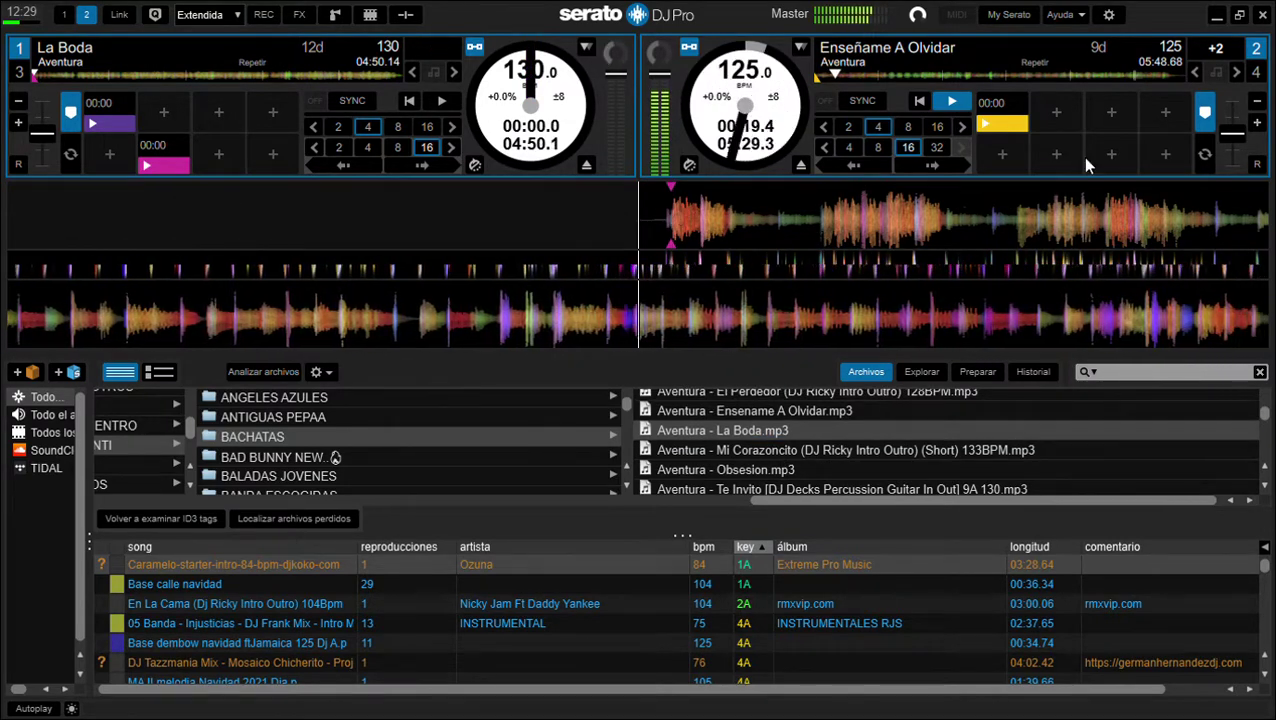
Step: Skip Enseñame A Olvidar on deck 2 ahead in 16-beat jumps, and switch playback to La Boda from its purple cue on deck 1
click(930, 166)
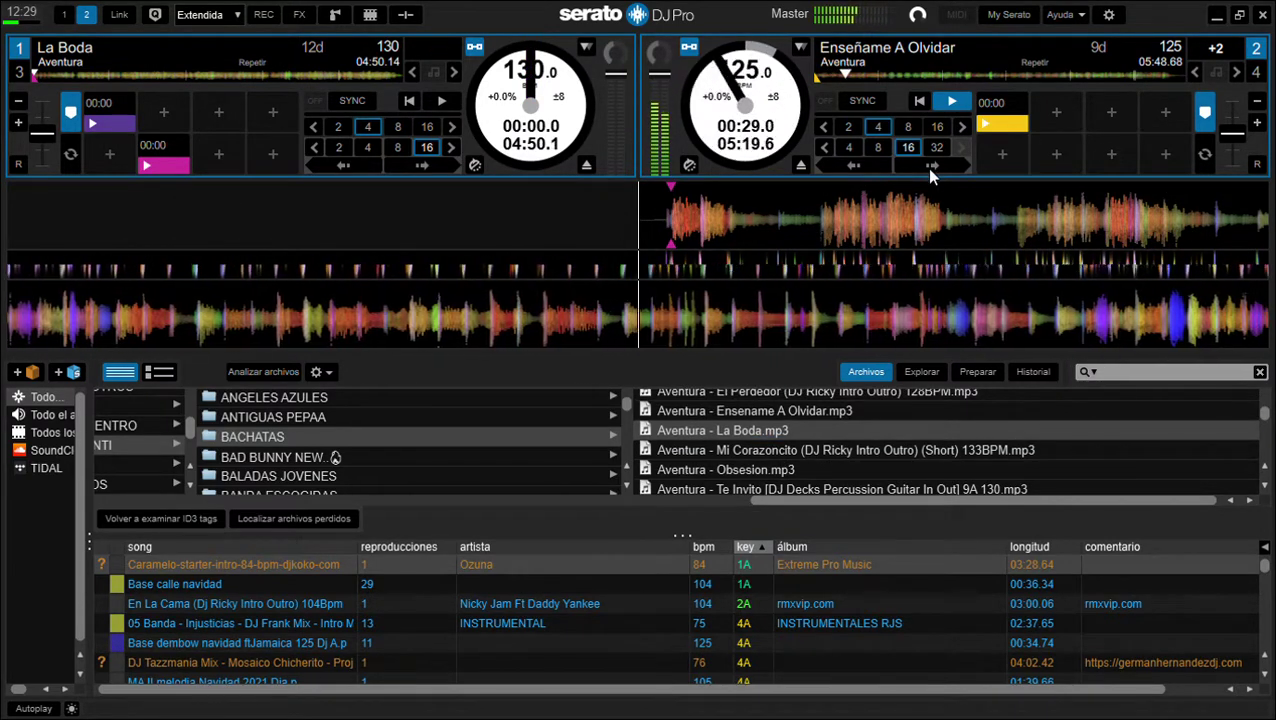
click(930, 166)
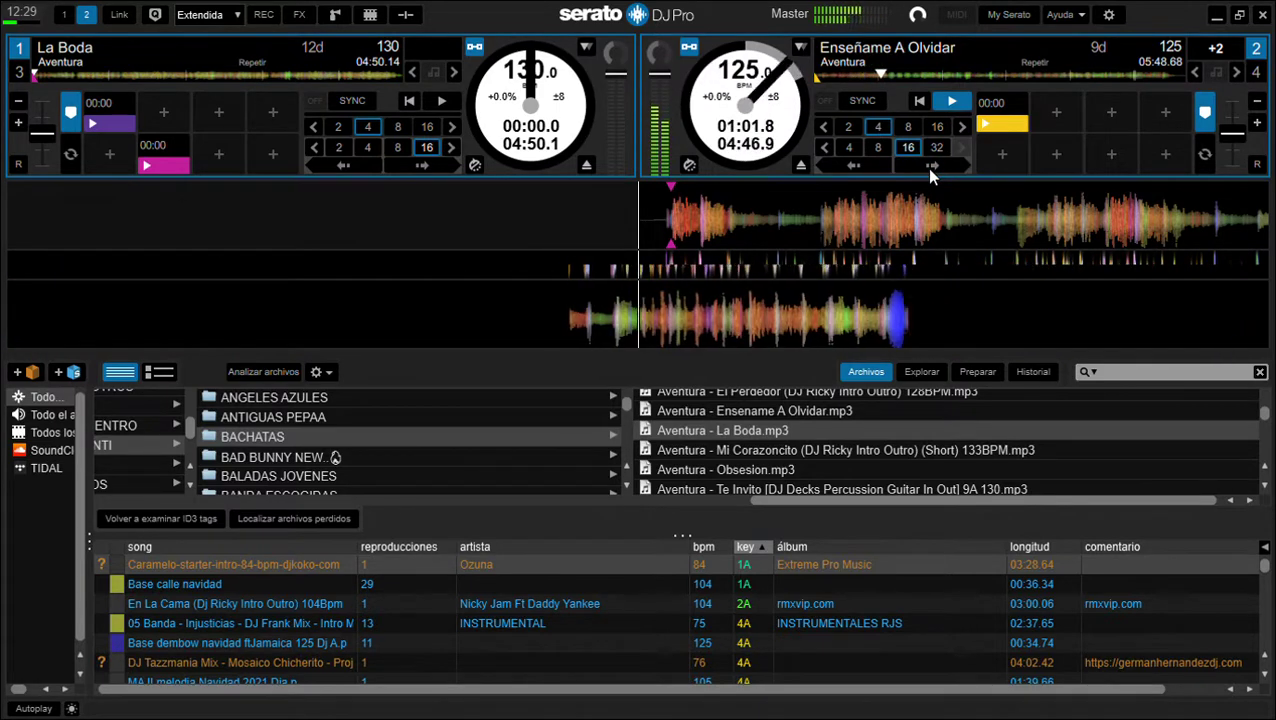
click(930, 168)
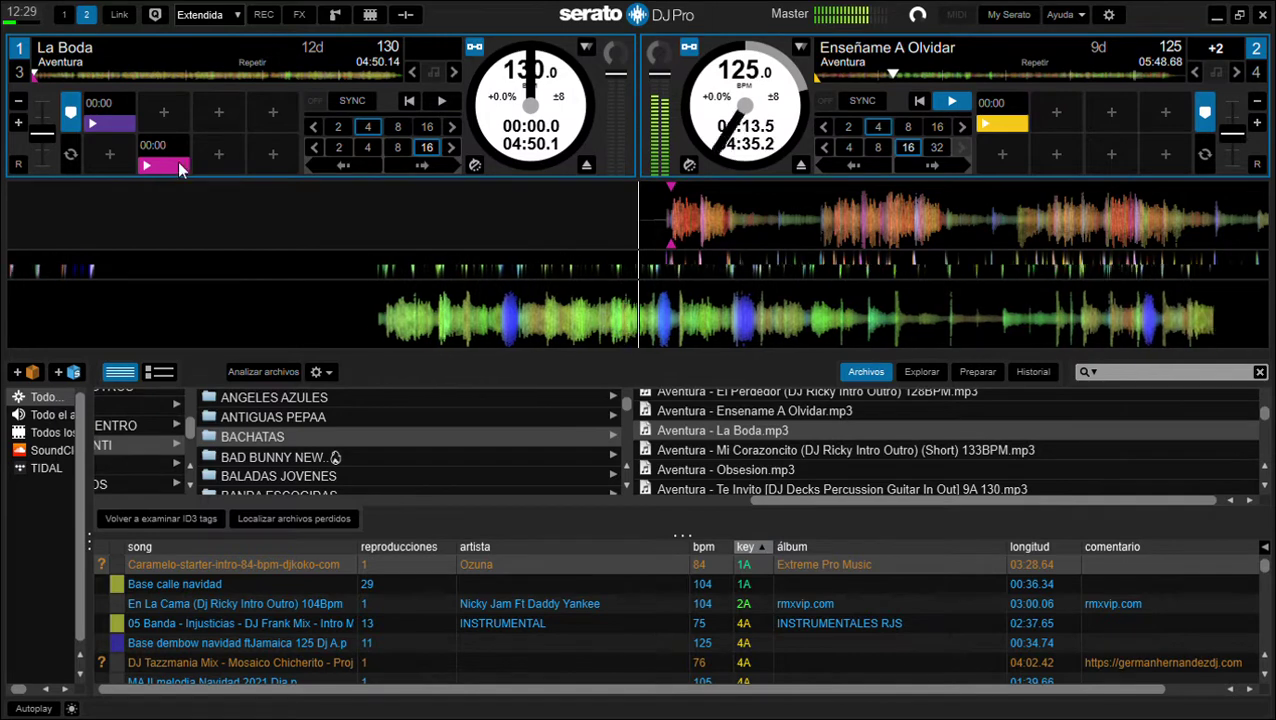
click(111, 128)
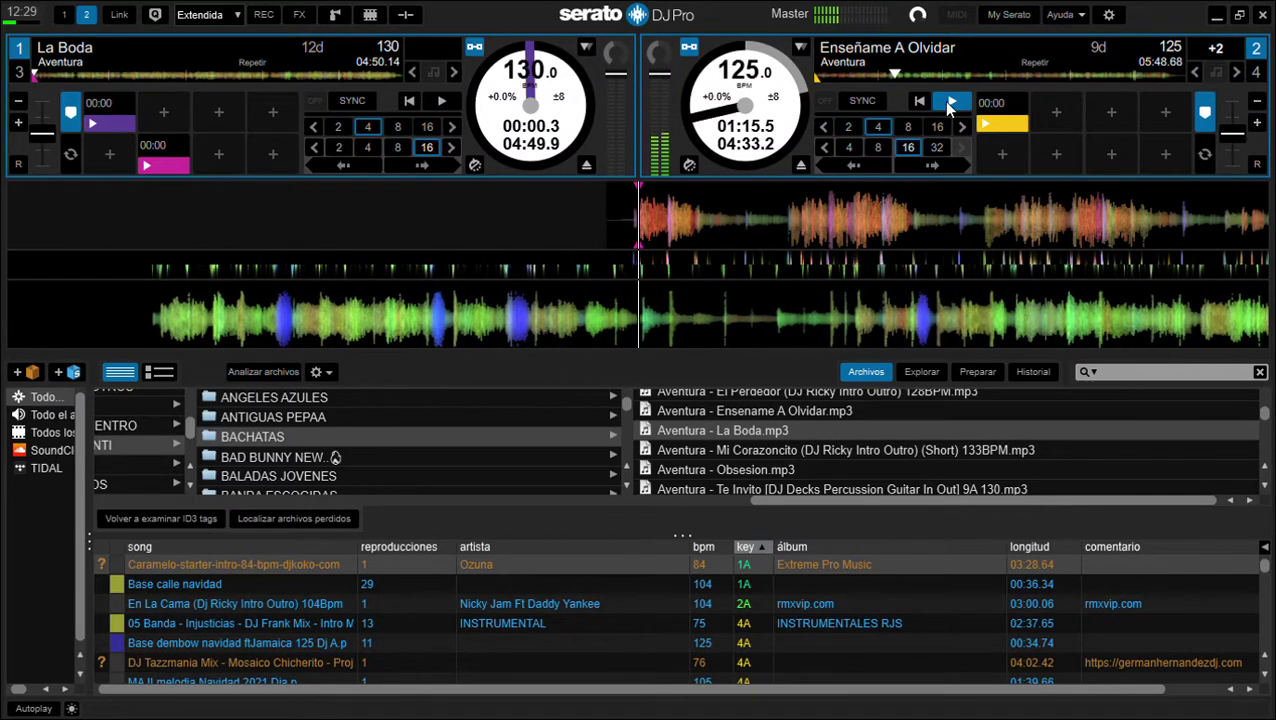
click(445, 101)
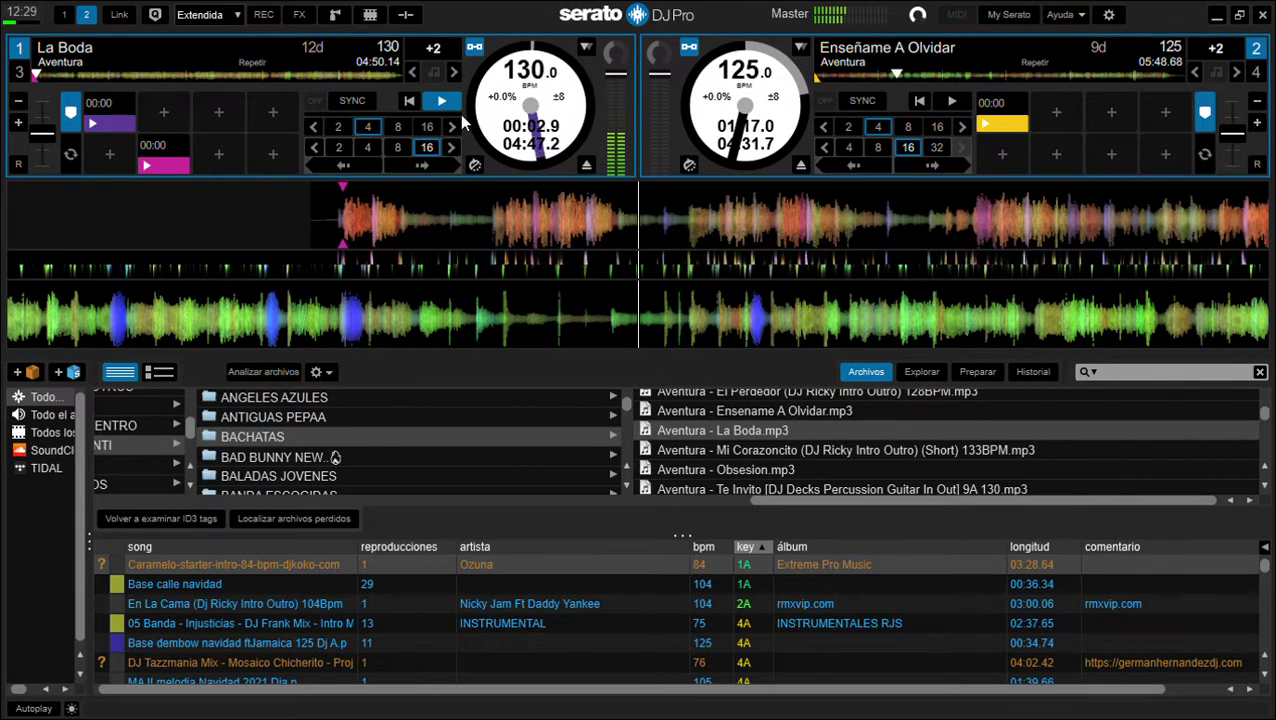
Step: Skip La Boda on deck 1 ahead four times in 16-beat jumps
click(423, 166)
click(423, 166)
click(423, 166)
click(423, 166)
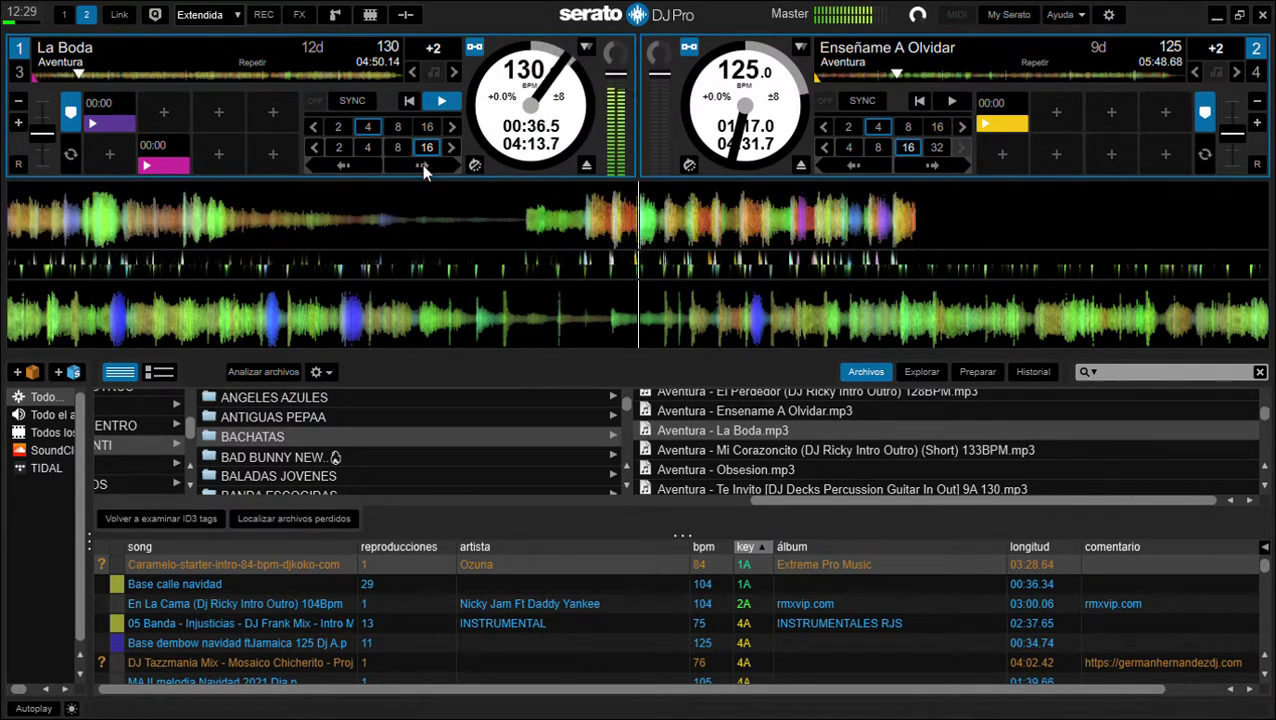
Step: Set deck 1's beat jump to 4 beats and move La Boda back three jumps
click(367, 147)
click(368, 170)
click(368, 170)
click(368, 171)
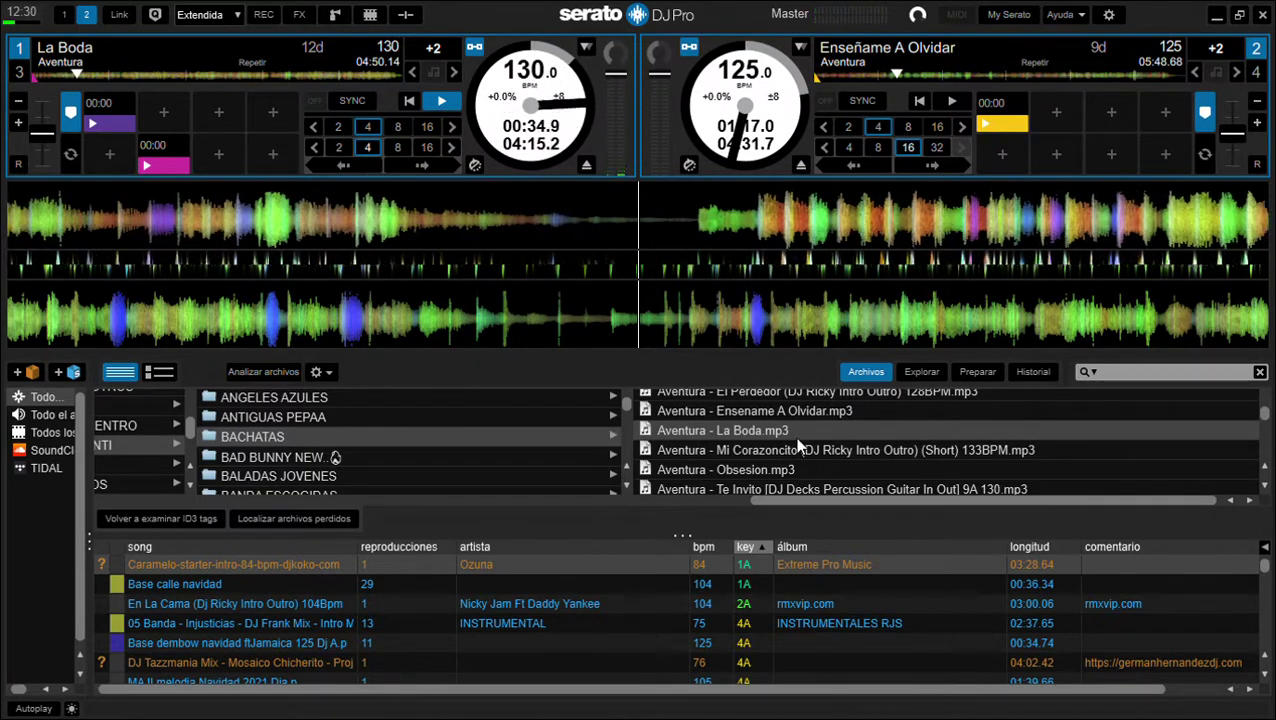
Step: Load the 133 BPM Aventura - Mi Corazoncito on deck 2, and skip La Boda ahead repeatedly with deck 1's beat jump set to 16
scroll(795, 437, down, 1)
drag(795, 437, 815, 315)
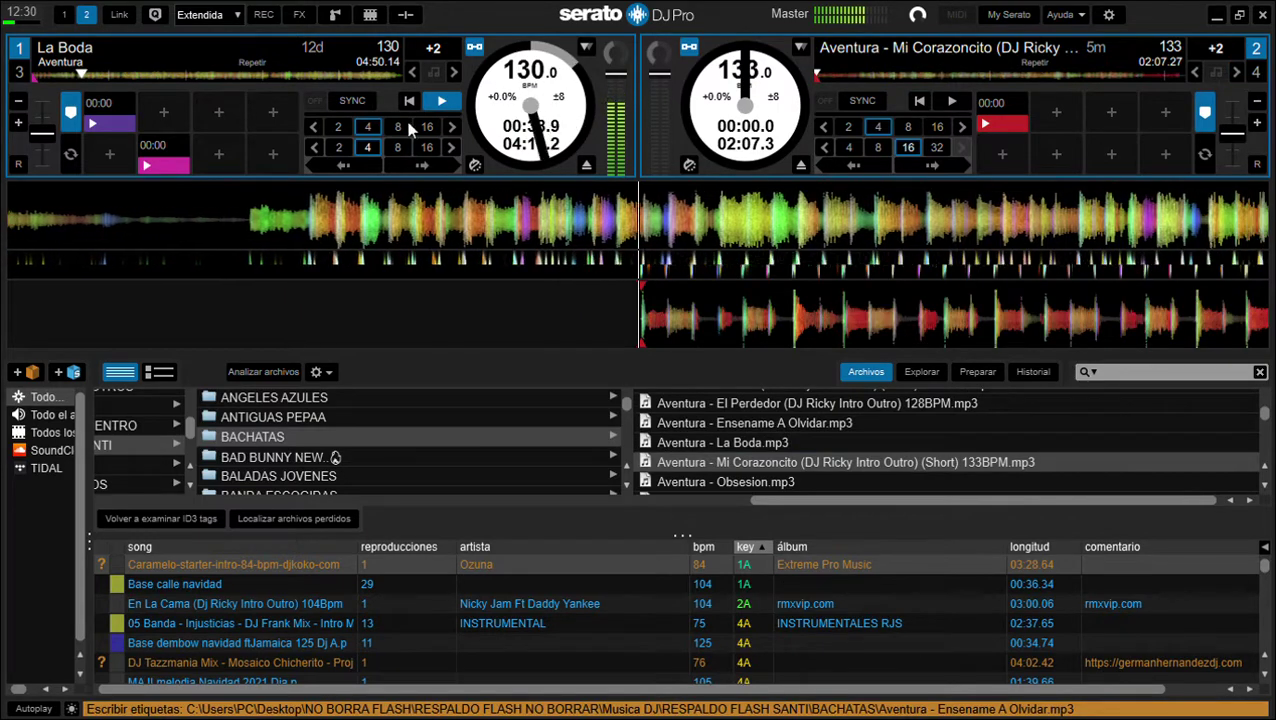
click(428, 147)
click(428, 167)
click(428, 167)
click(428, 167)
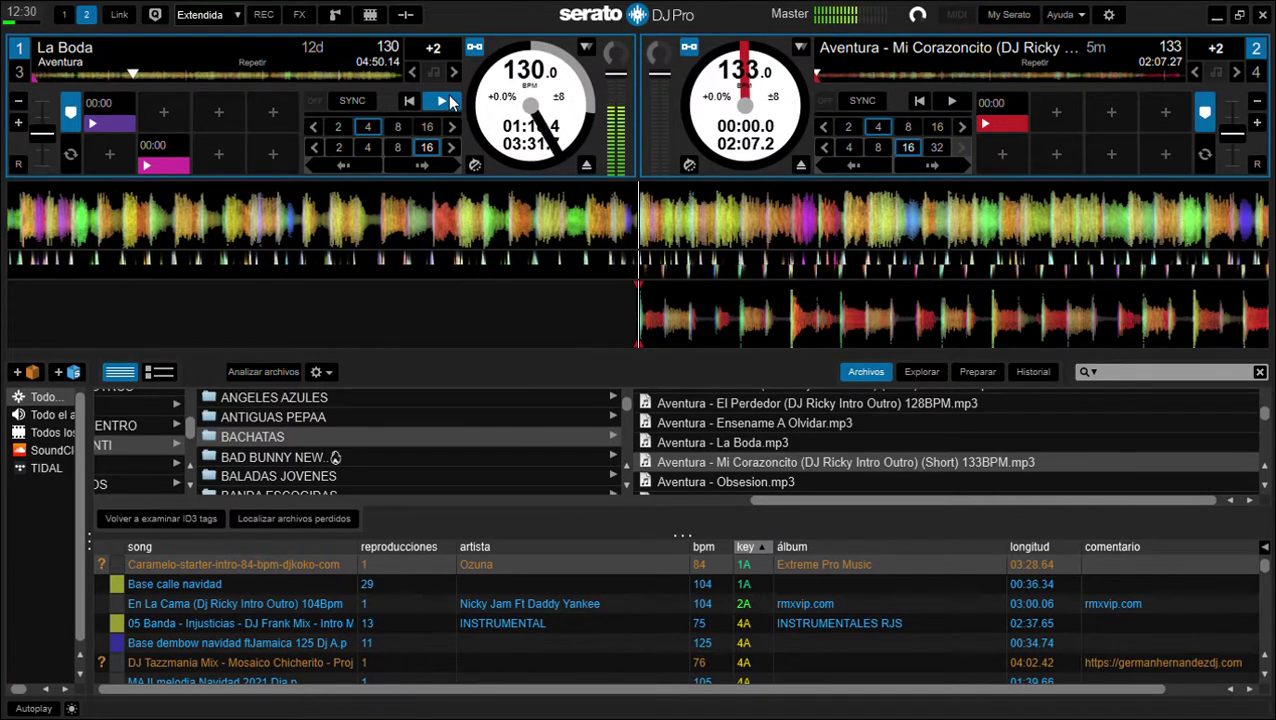
Step: Switch playback from La Boda to Mi Corazoncito on deck 2, jumping it ahead twice and back once by 16 beats
click(952, 103)
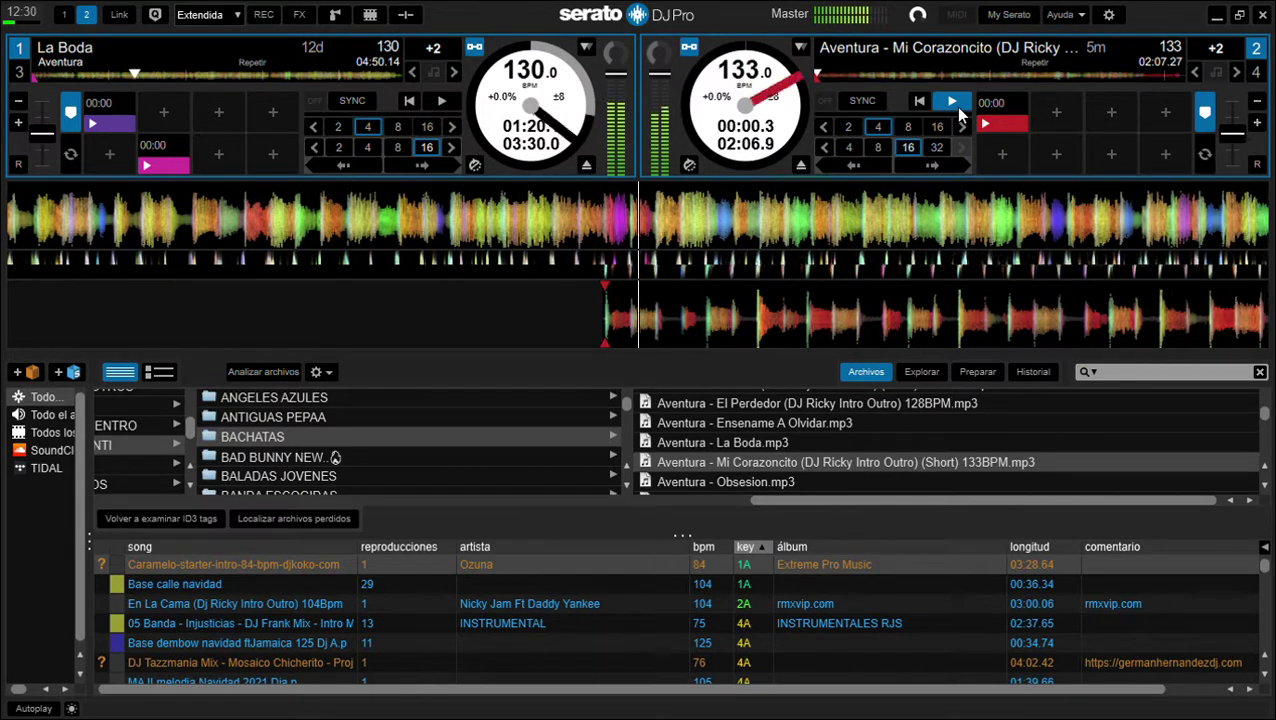
click(923, 164)
click(923, 164)
click(851, 168)
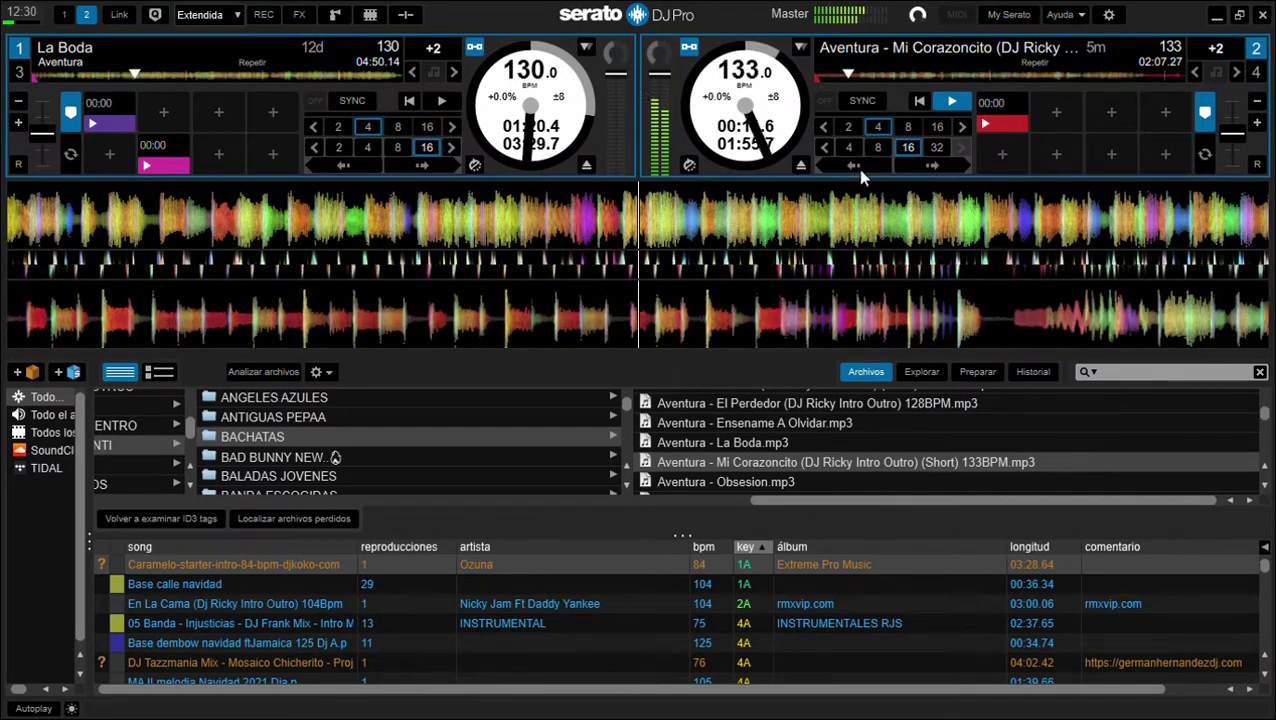
Step: Load Aventura - Obsesion on deck 1 with its key raised by 2, and set a green cue point at its start in the first slot
scroll(884, 433, down, 1)
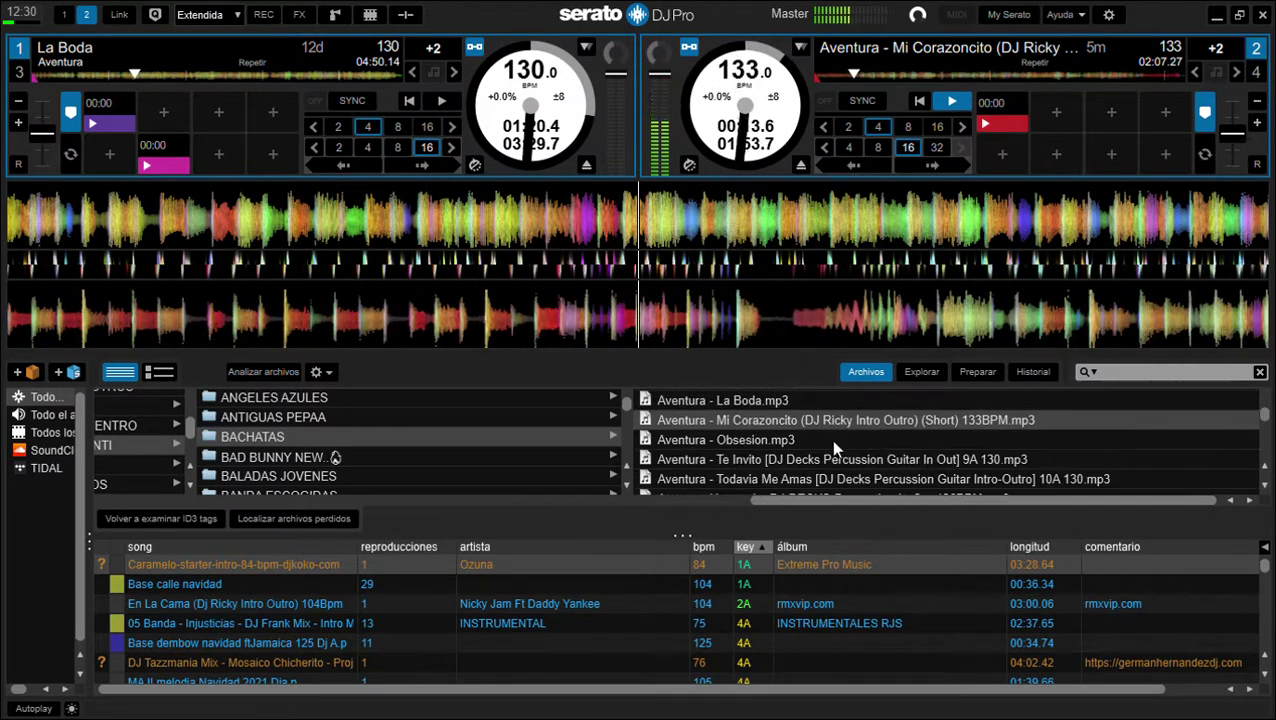
click(784, 441)
drag(716, 237, 716, 224)
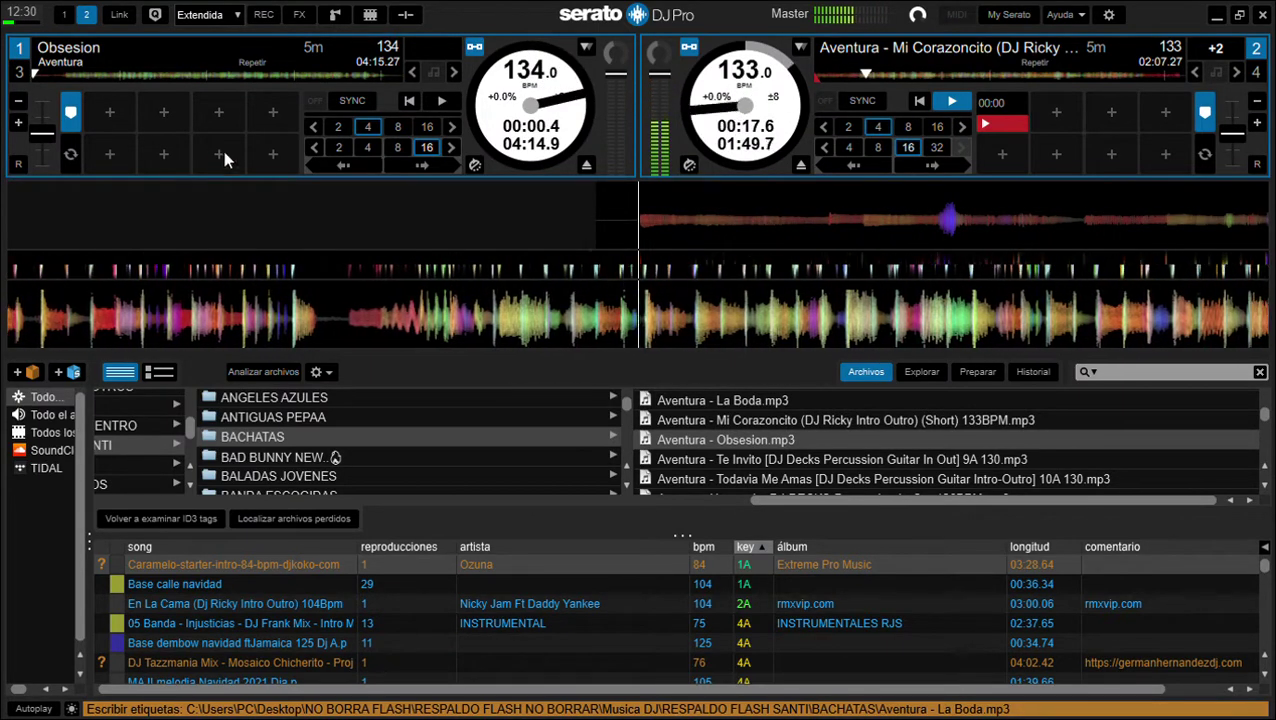
click(98, 123)
click(98, 123)
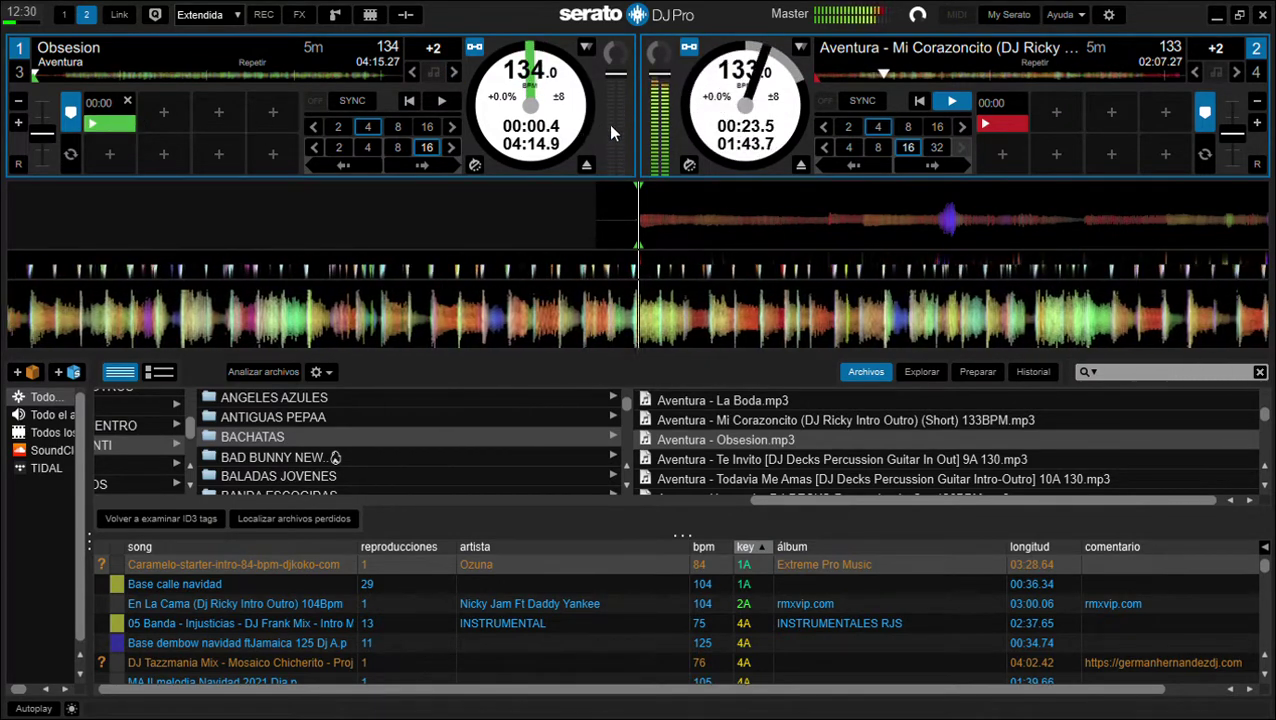
Step: Skip Mi Corazoncito on deck 2 ahead three times by 16 beats, and switch playback to Obsesion on deck 1
click(936, 166)
click(936, 166)
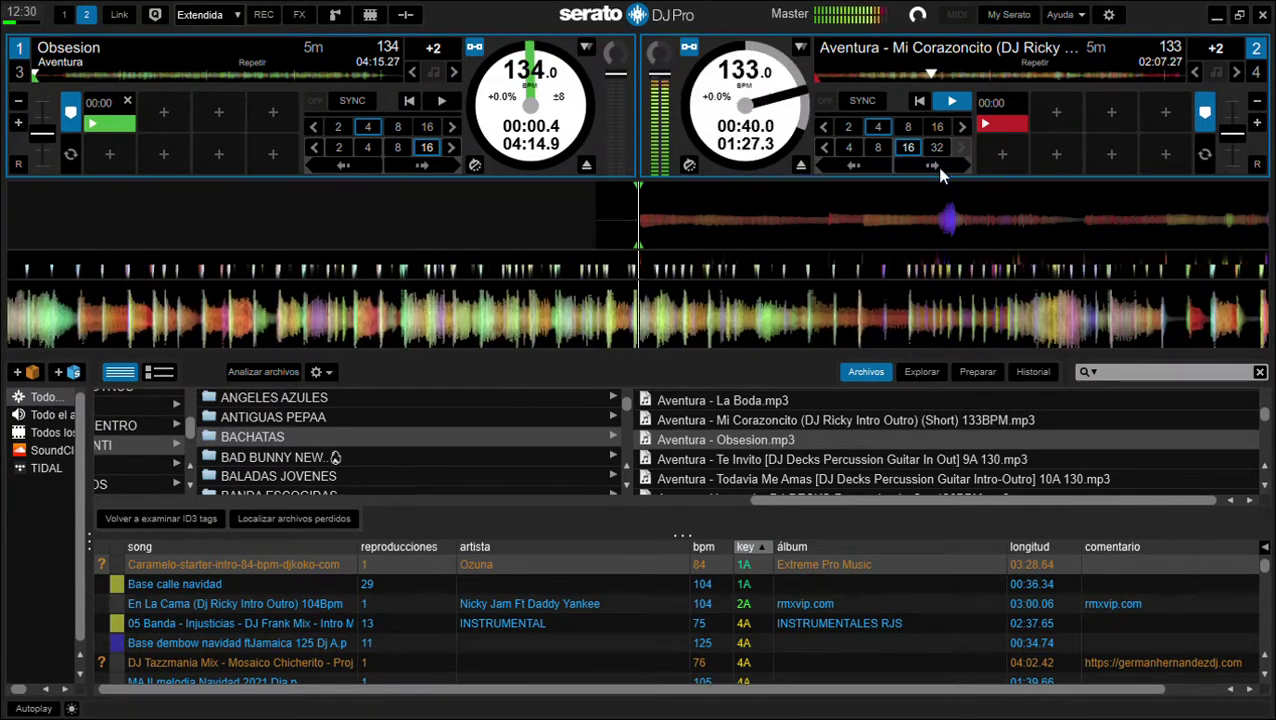
click(936, 166)
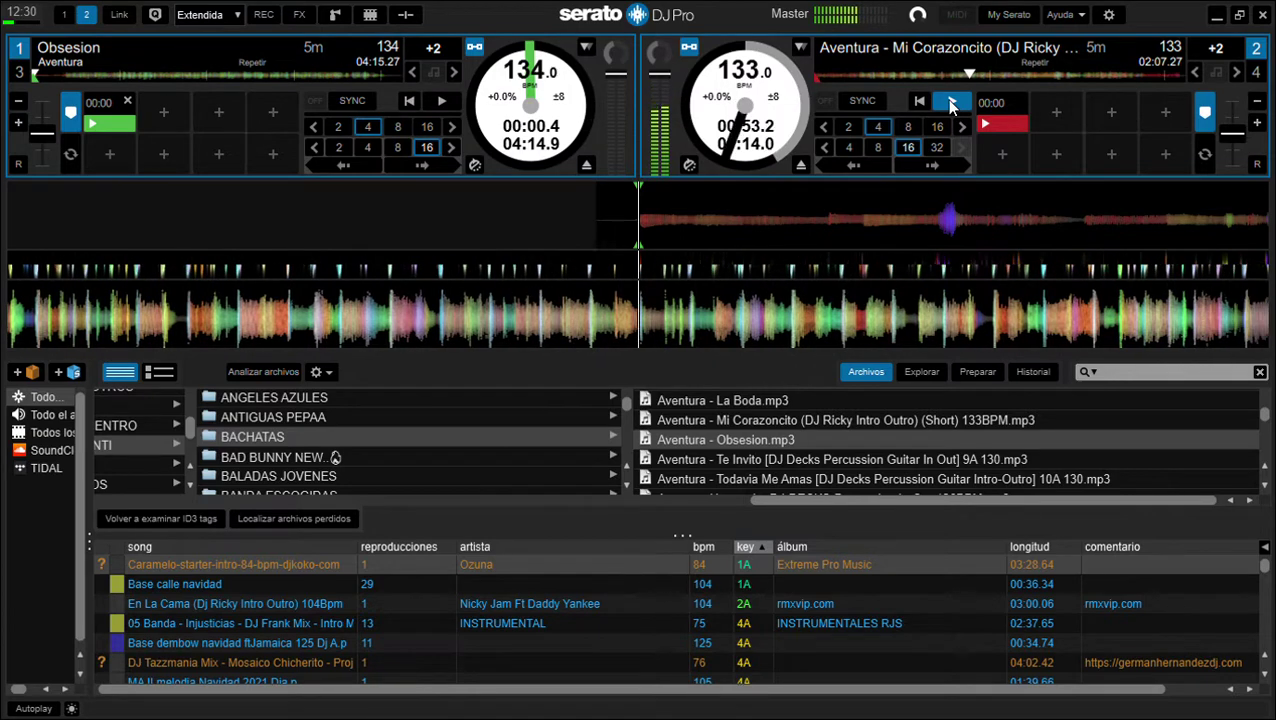
click(441, 101)
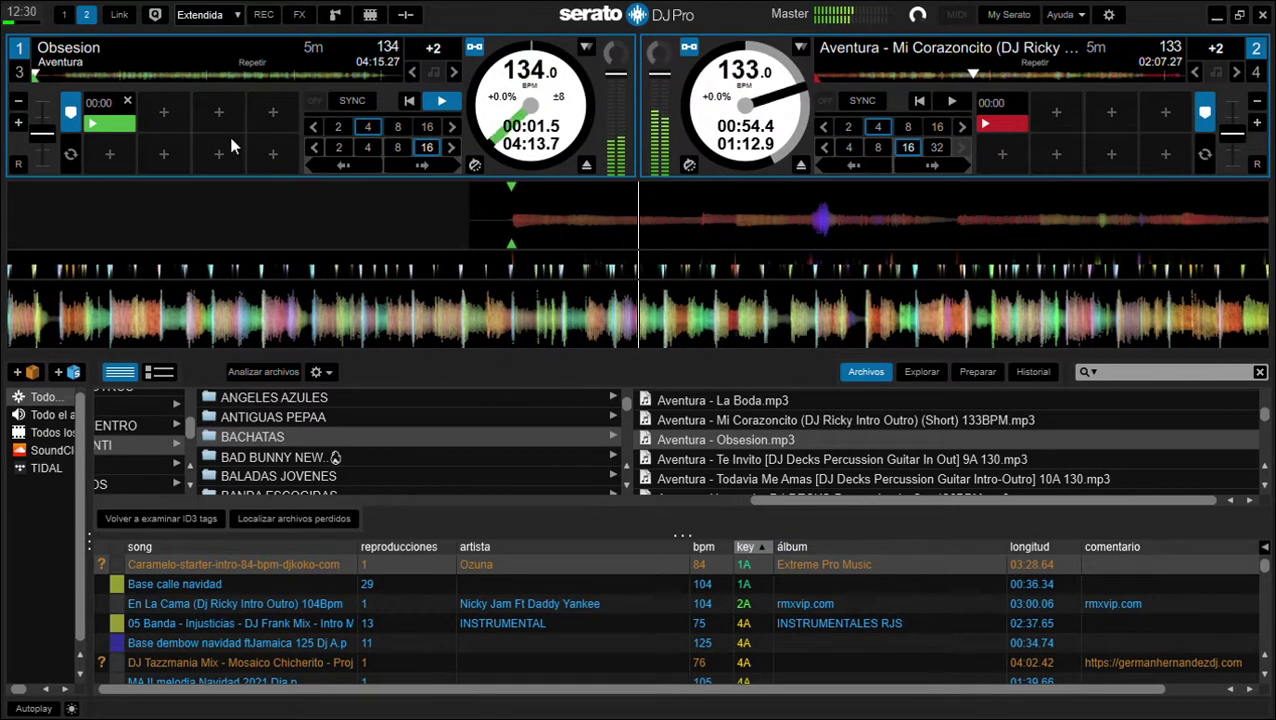
Step: Skip Obsesion on deck 1 ahead in 16-beat jumps, and move it back by one 16-beat jump
click(422, 166)
click(421, 160)
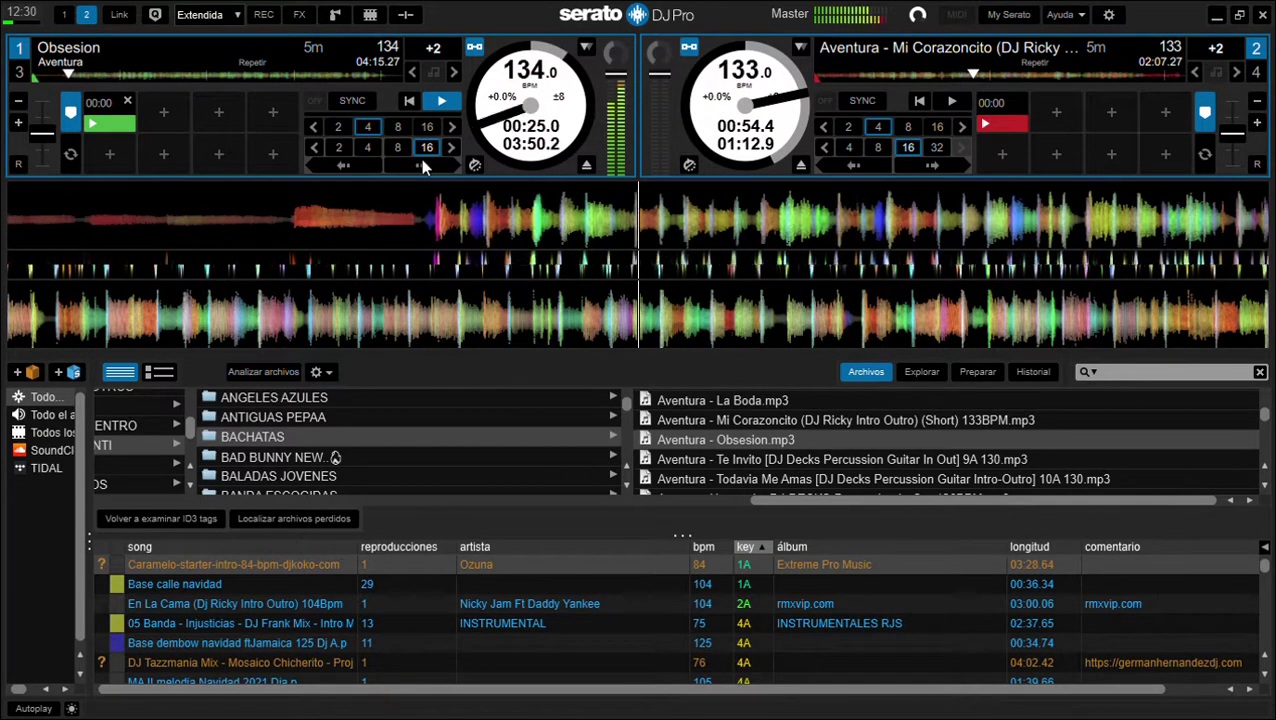
click(352, 162)
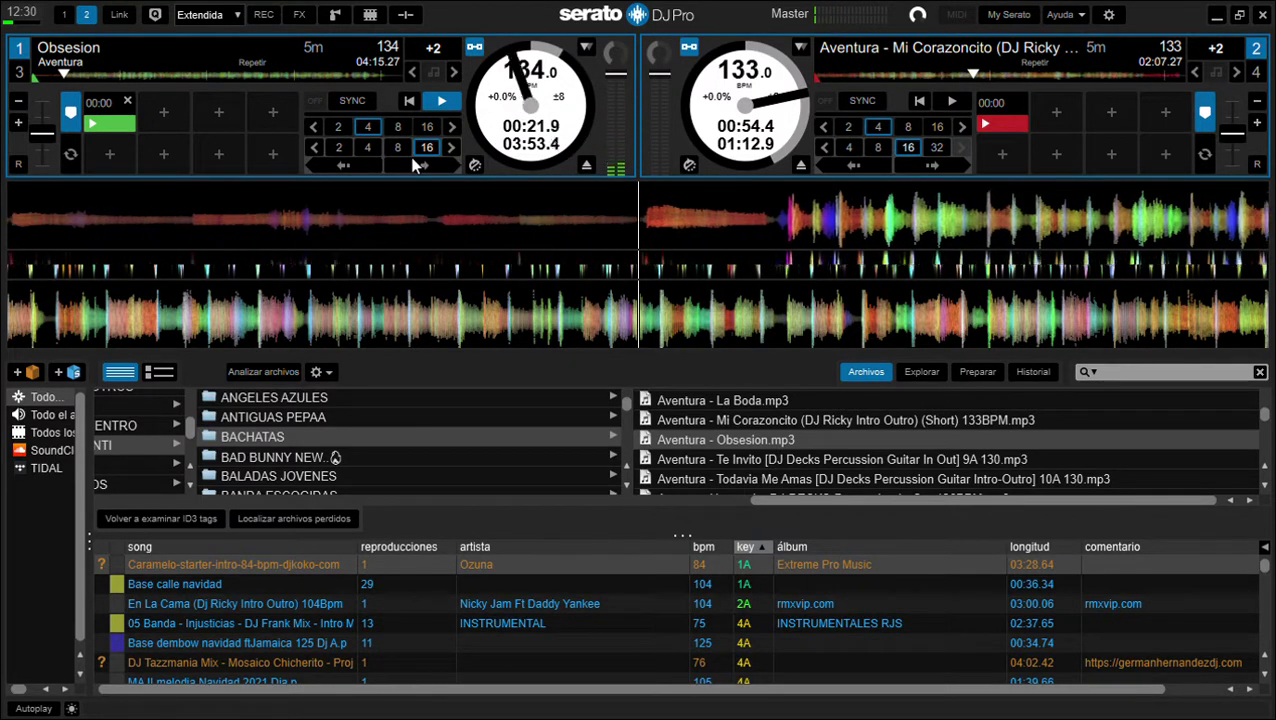
Step: Load the 130 BPM Aventura - Te Invito on deck 2 and move it to its red cue point
scroll(815, 463, down, 1)
drag(798, 440, 855, 302)
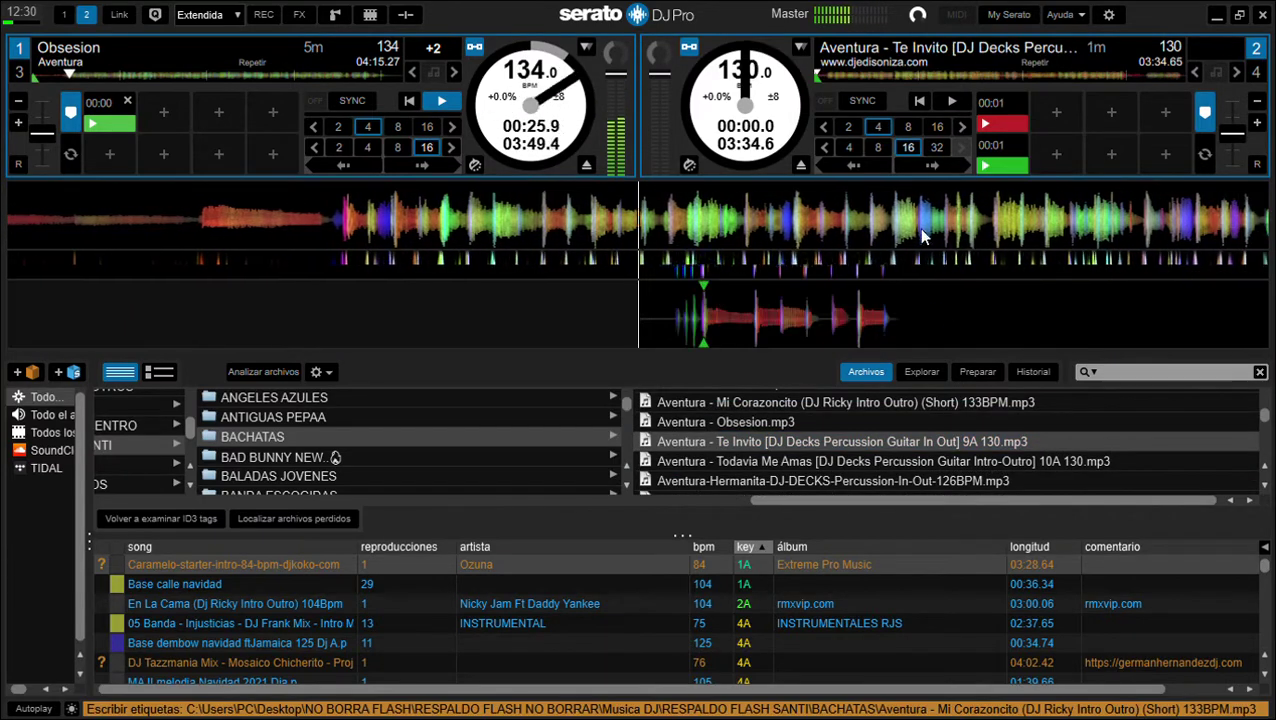
click(1006, 121)
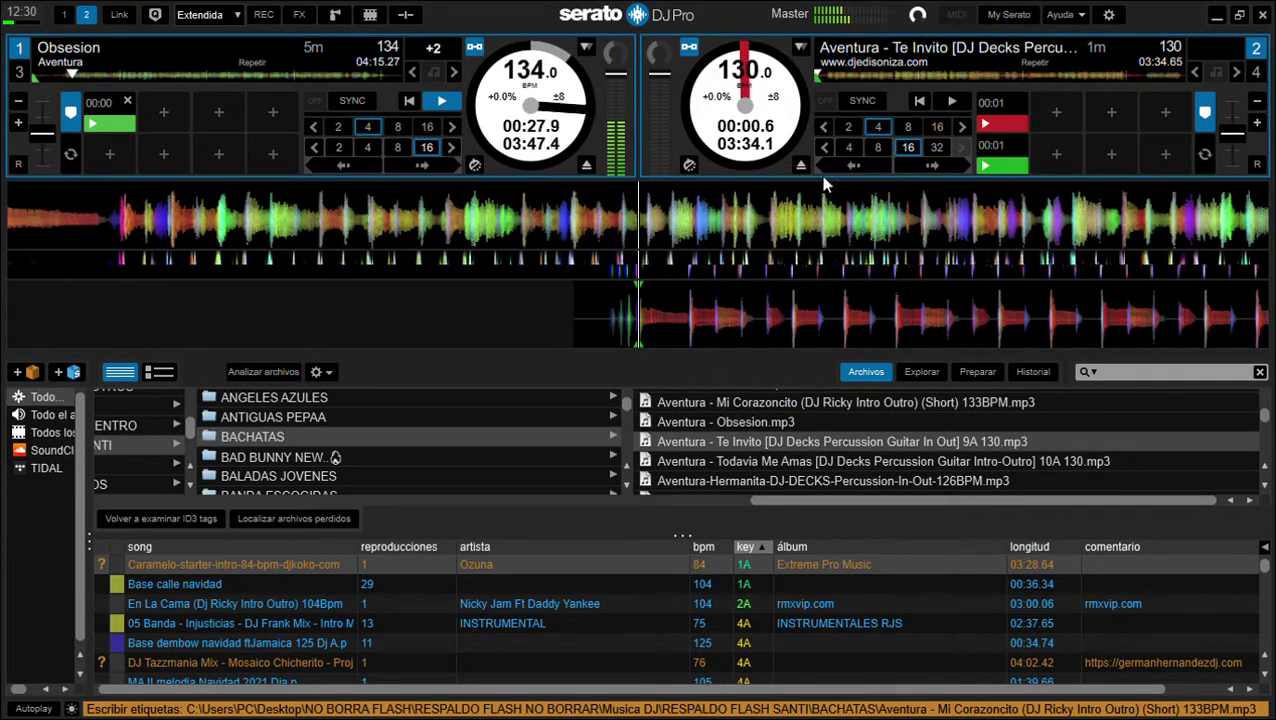
Step: Skip Obsesion ahead in 16-beat jumps, and switch playback to Te Invito on deck 2 with its key raised by 2
drag(428, 170, 428, 170)
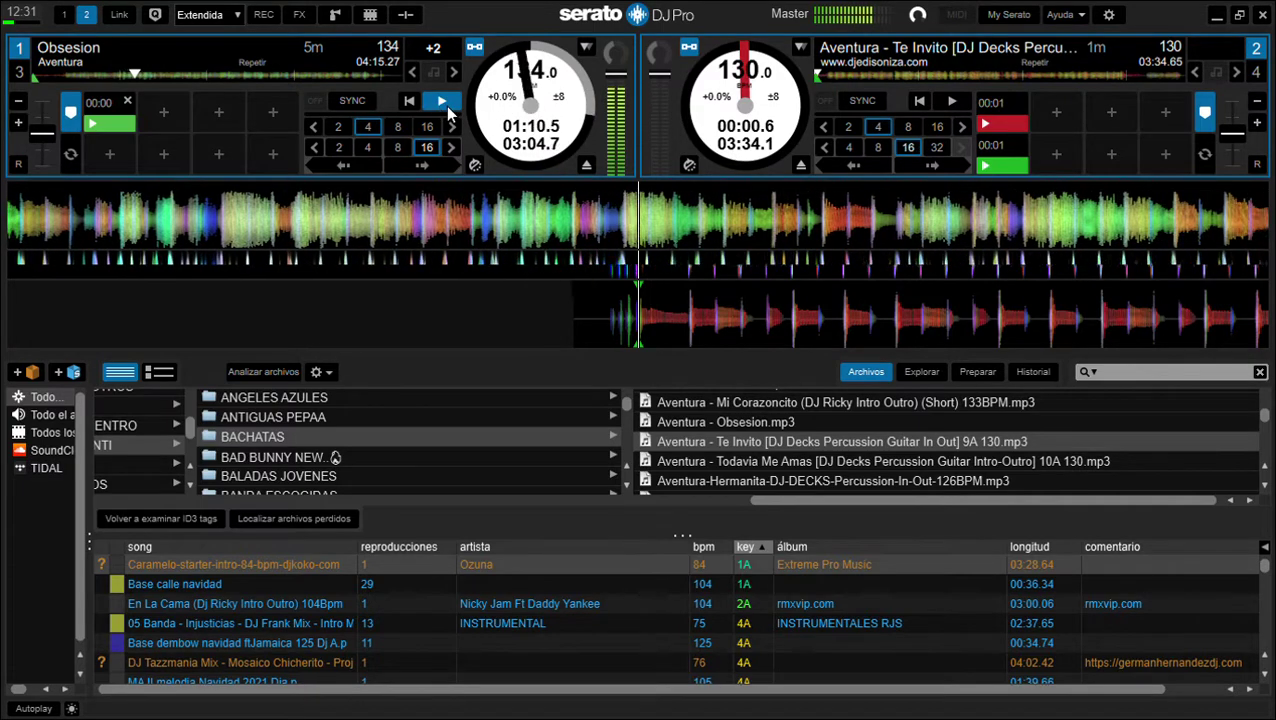
click(955, 102)
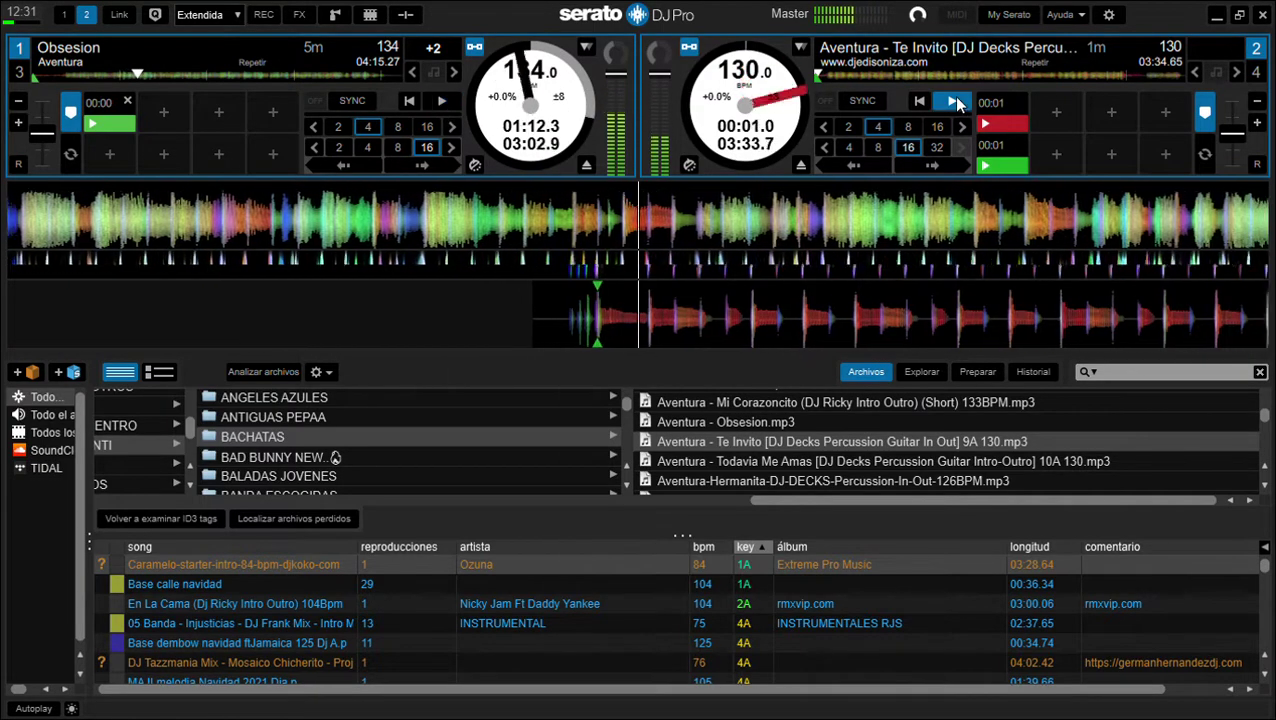
click(1237, 73)
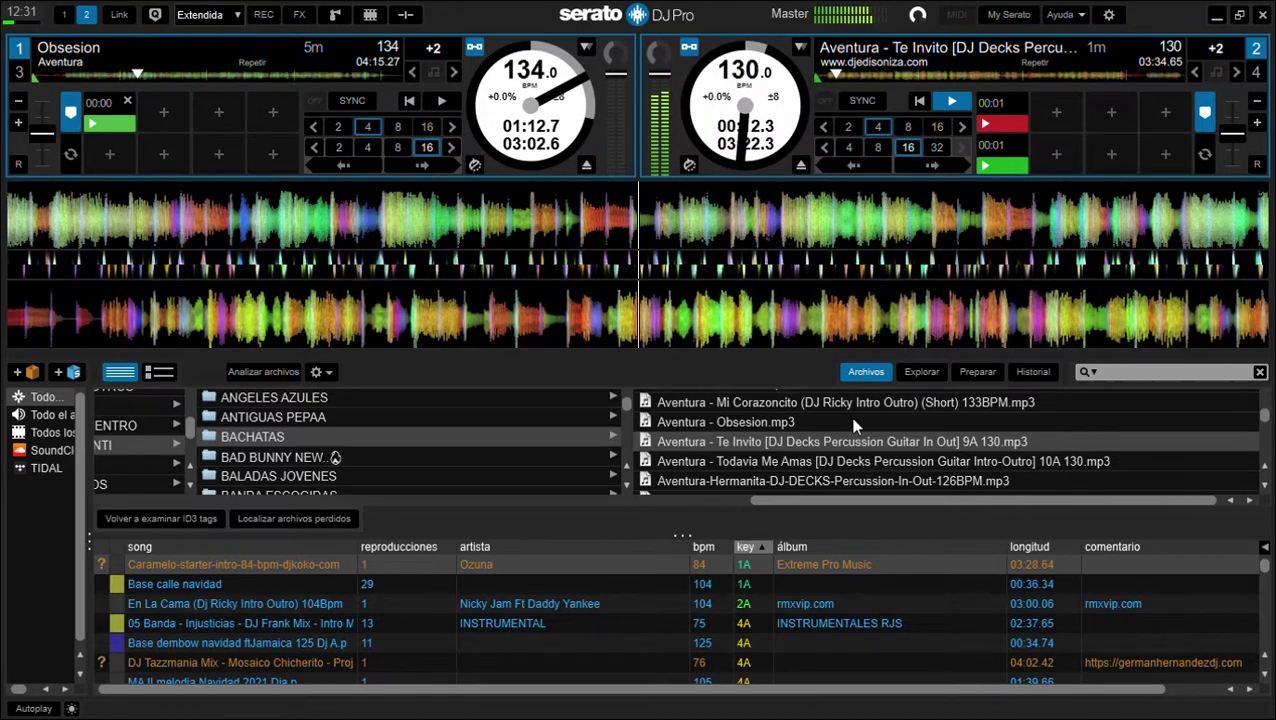
Step: Load the 130 BPM Aventura - Todavia Me Amas on deck 1 and set a purple cue point at its start in the first slot
scroll(840, 450, down, 1)
drag(838, 433, 510, 212)
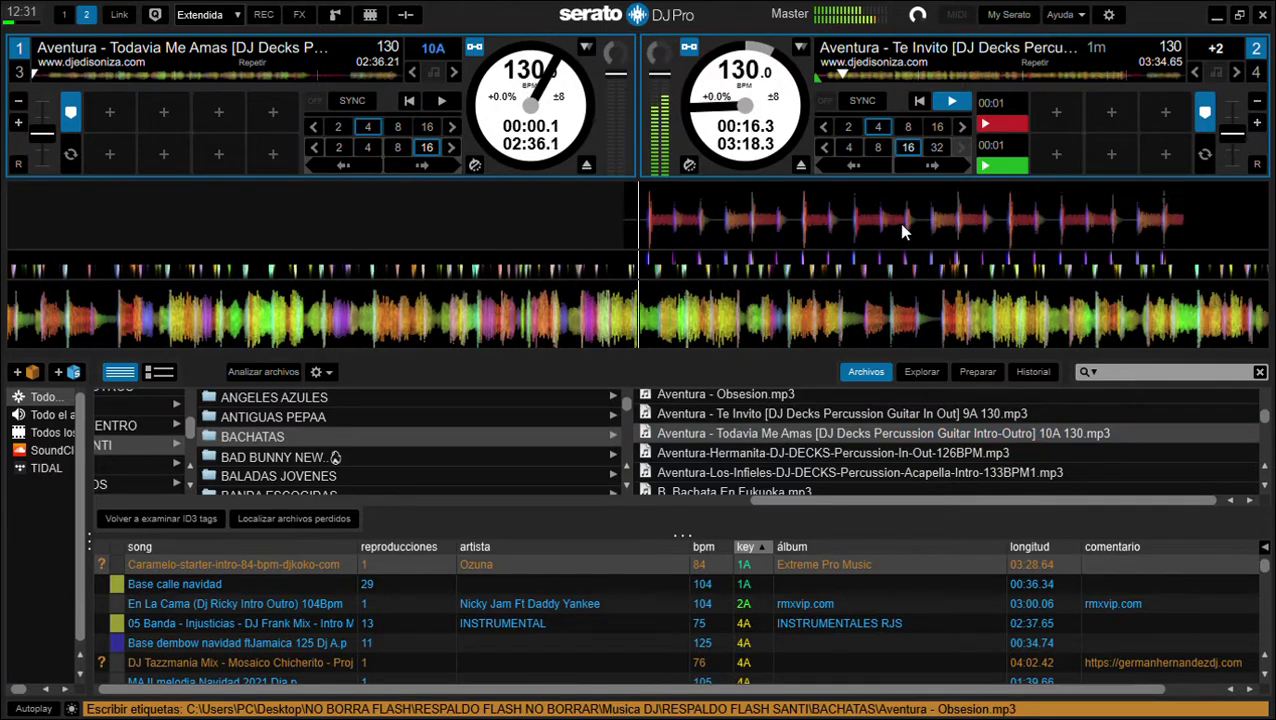
click(122, 113)
click(128, 123)
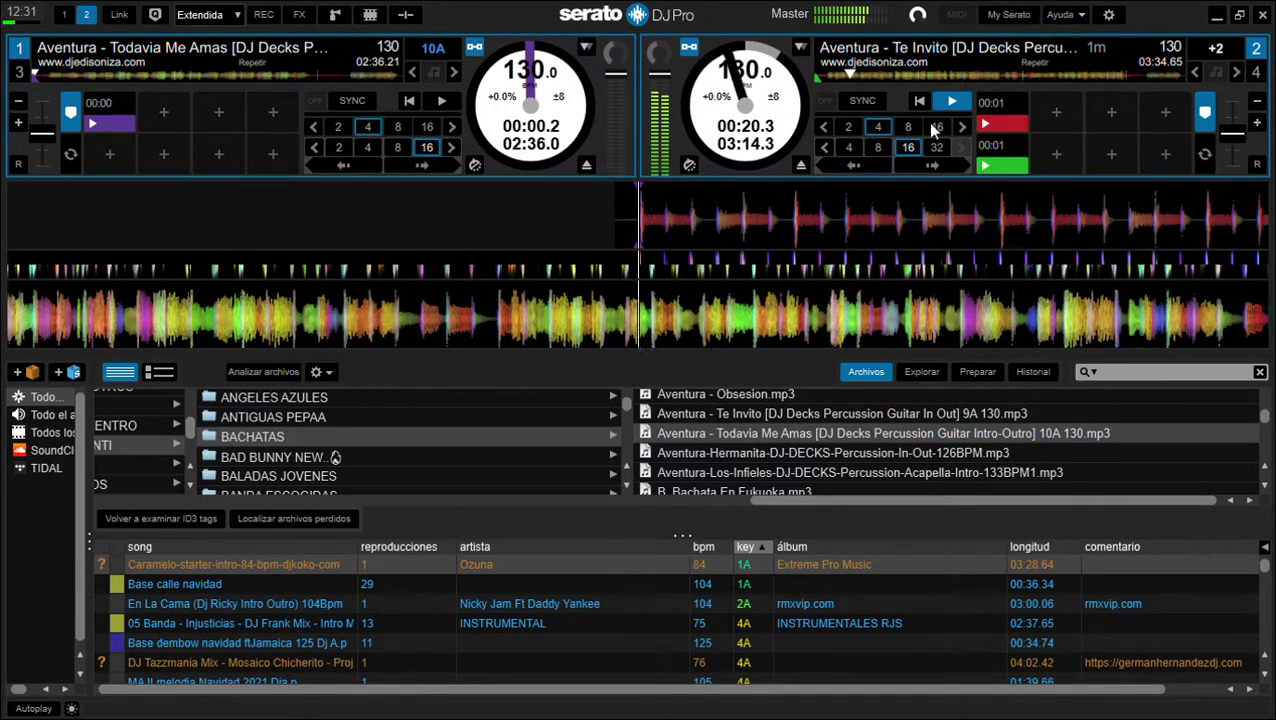
Step: Switch playback from Te Invito to Todavia Me Amas on deck 1 with its key raised by 2, skipping each track ahead by 16 beats
click(940, 165)
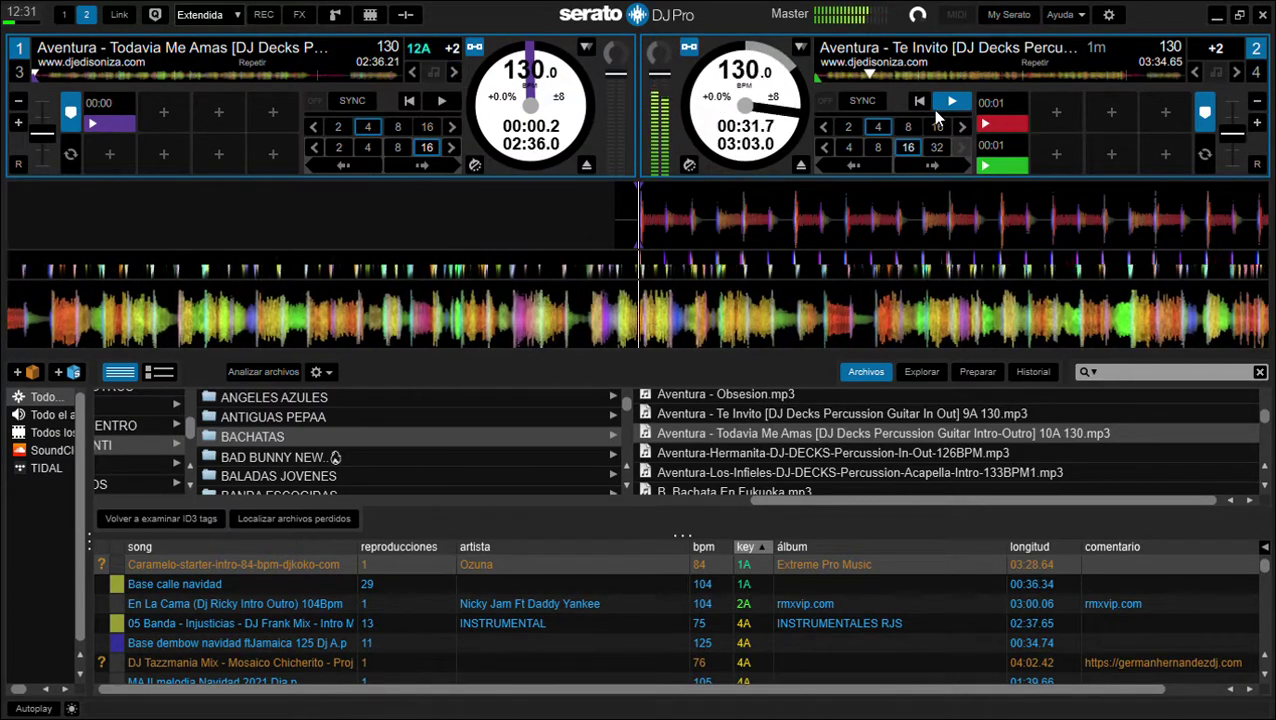
click(444, 103)
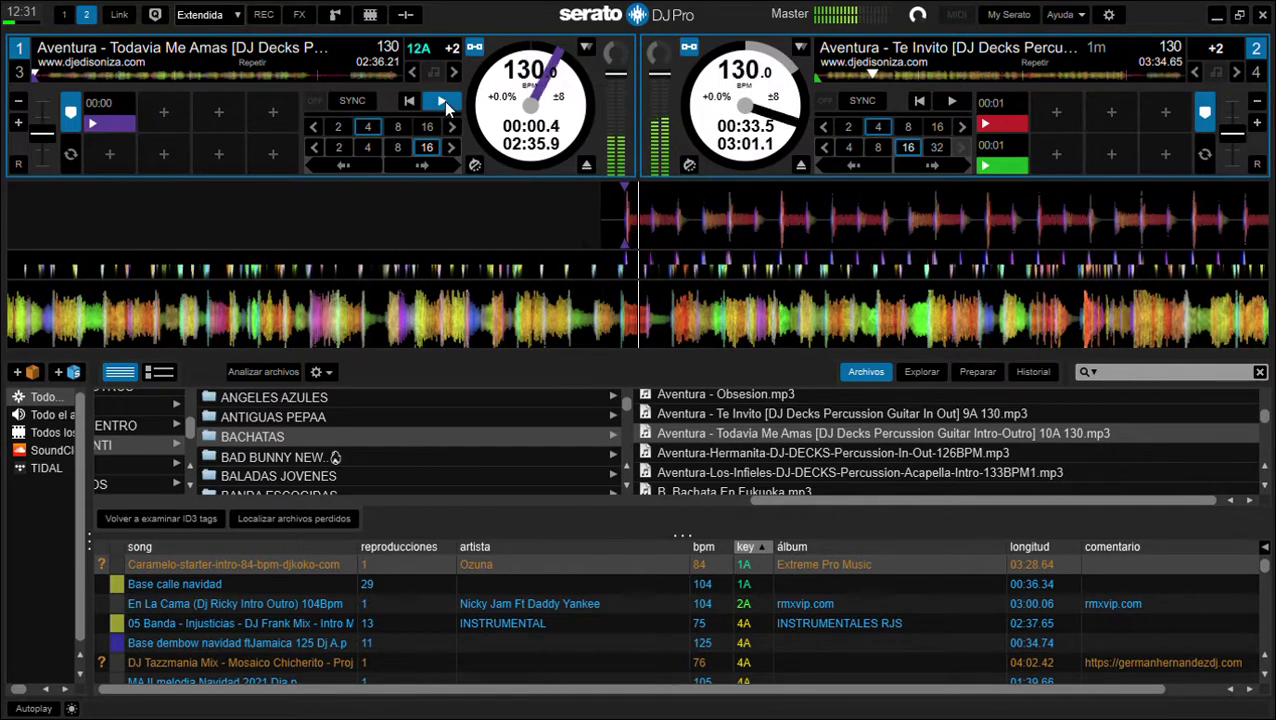
click(441, 163)
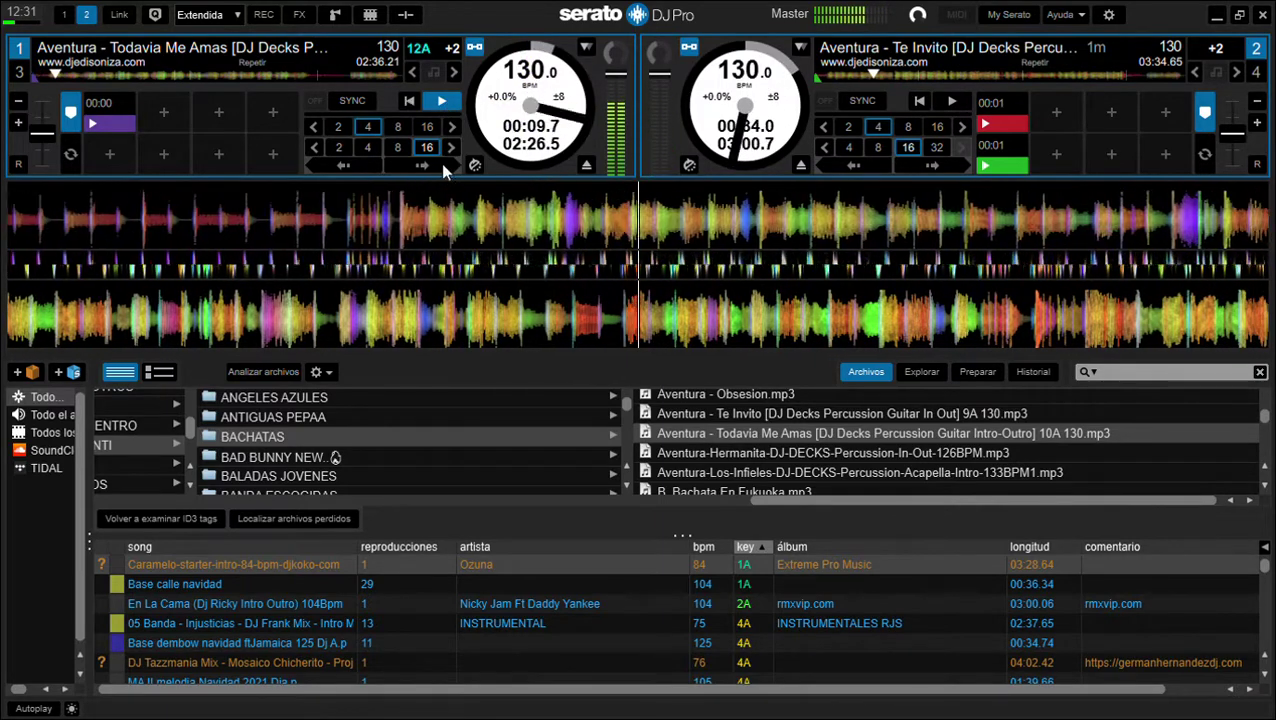
Step: Set deck 1's beat jump to 8 beats and skip Todavia Me Amas back by two jumps
click(398, 148)
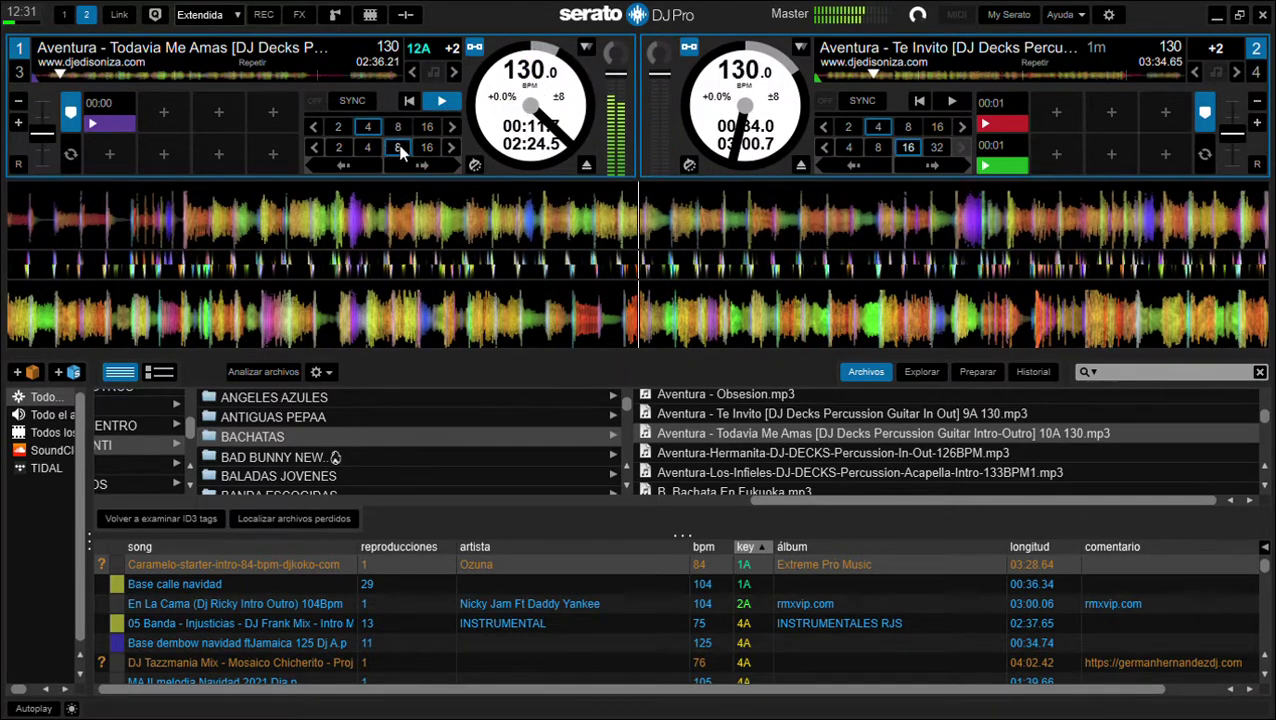
click(365, 164)
click(365, 164)
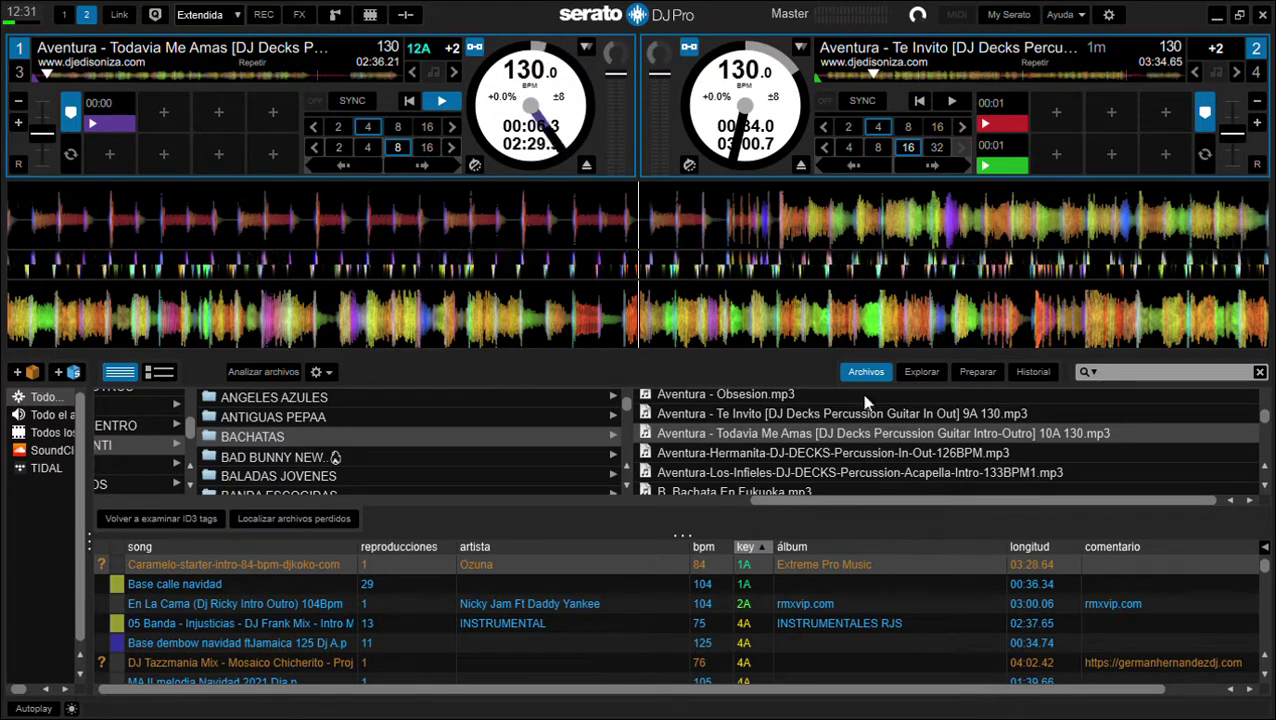
Step: Load the 126 BPM Aventura Hermanita on deck 2 and set a purple cue point at its start in the first slot
drag(866, 453, 862, 331)
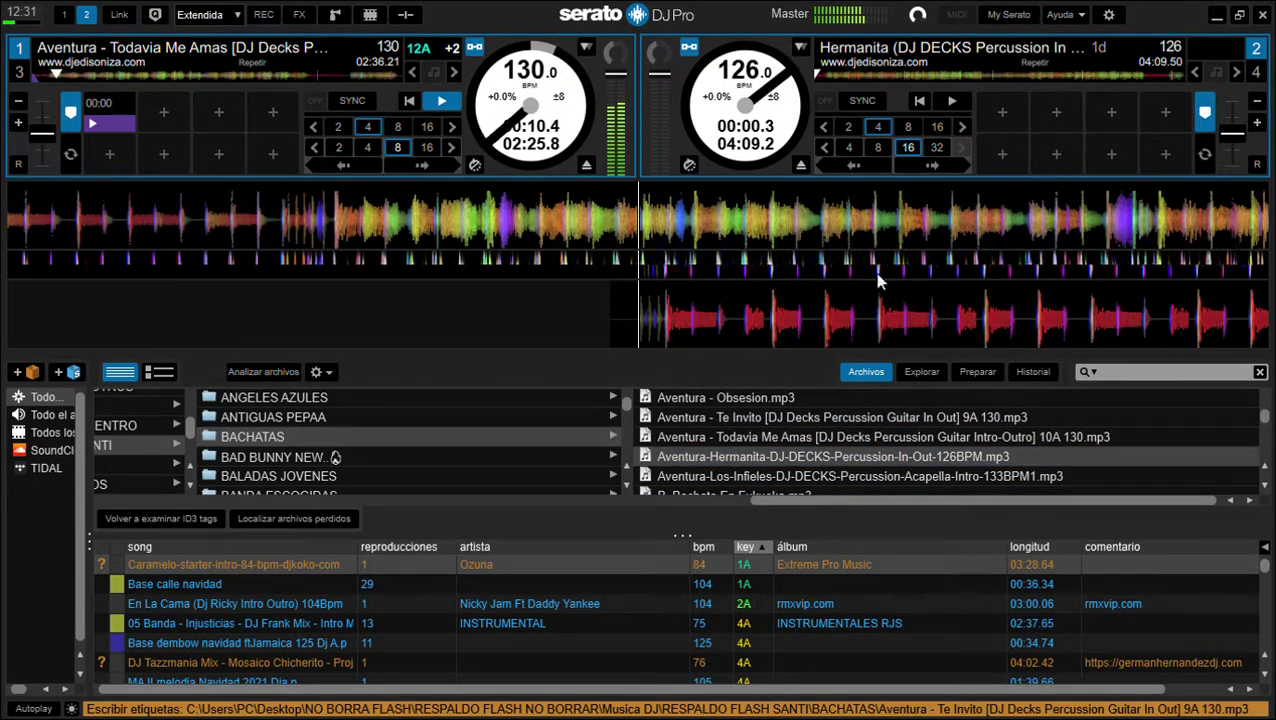
click(1002, 112)
click(1004, 180)
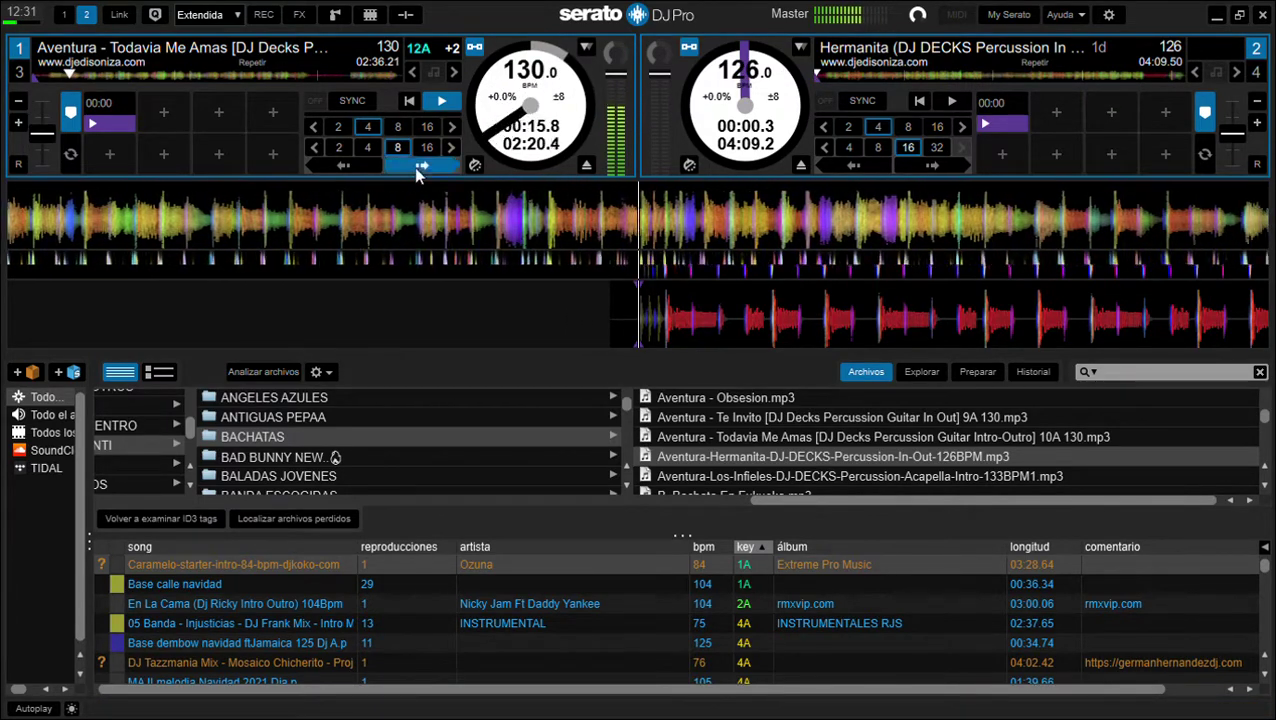
Step: Skip Todavia Me Amas on deck 1 ahead by three 8-beat jumps
click(418, 167)
click(415, 166)
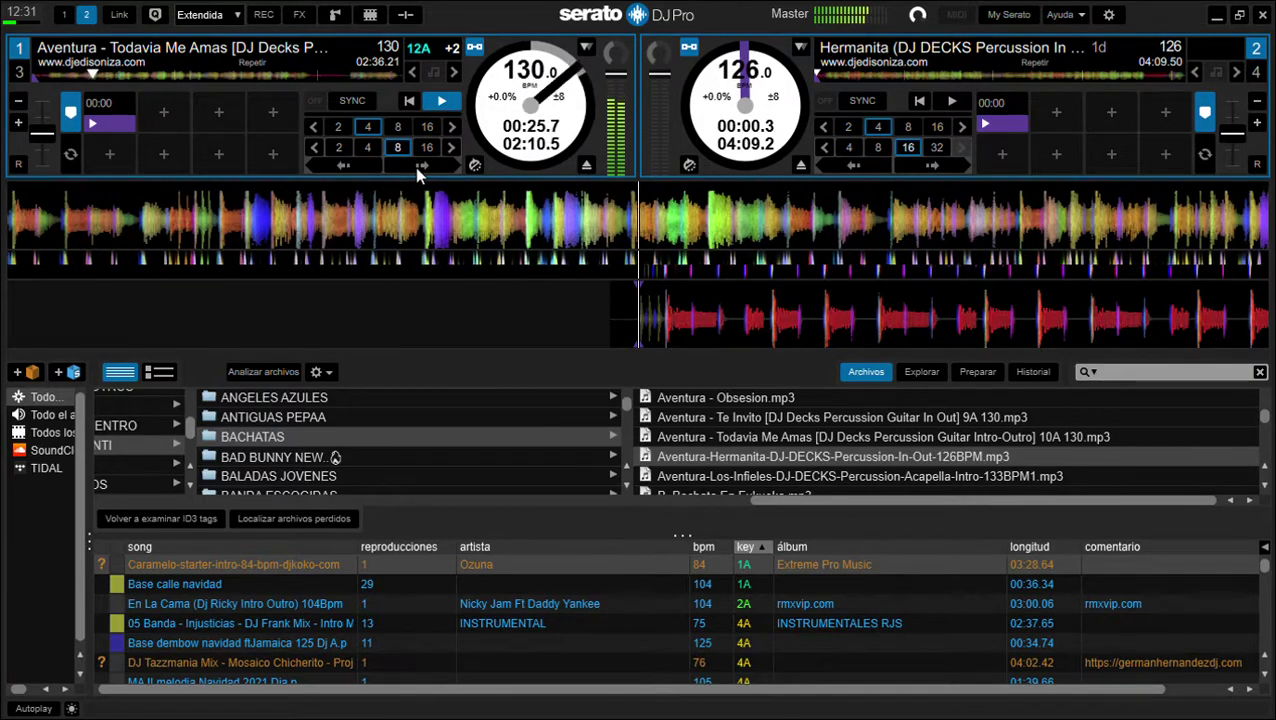
click(415, 166)
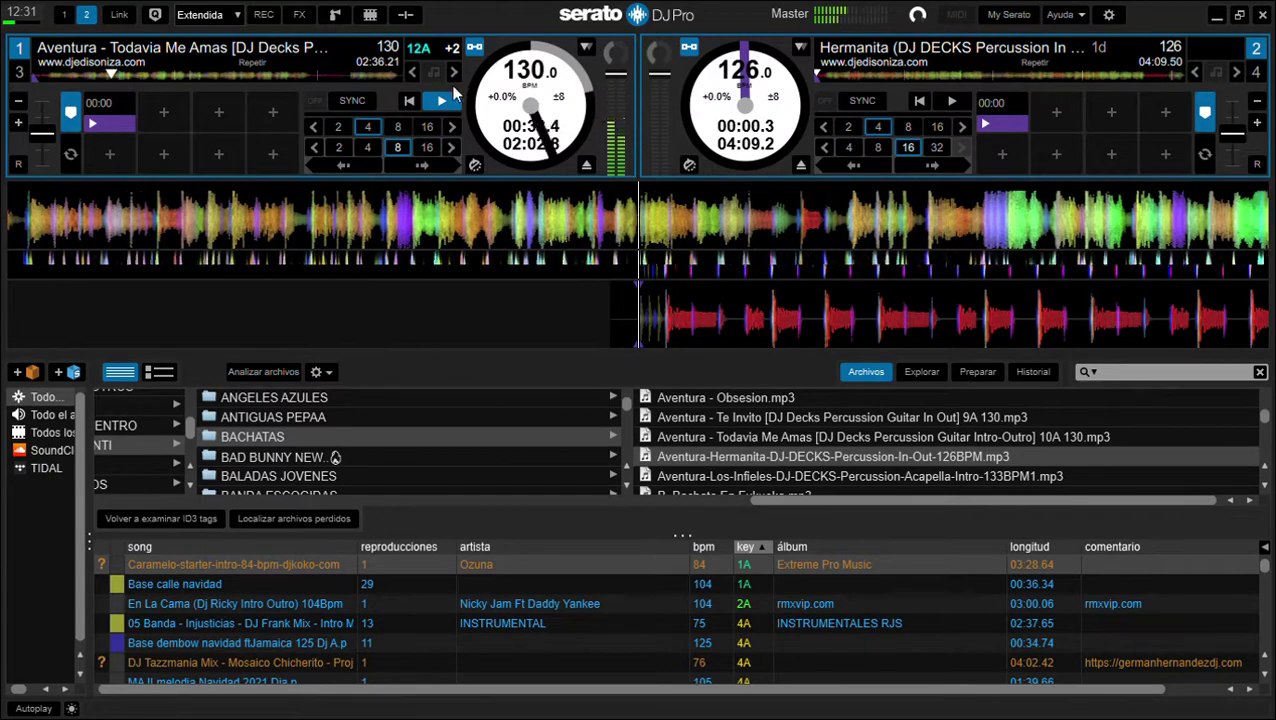
Step: Switch playback from Todavia Me Amas to Hermanita on deck 2 with its key raised by 2, and skip Hermanita ahead by 8 beats
click(1237, 72)
click(1237, 72)
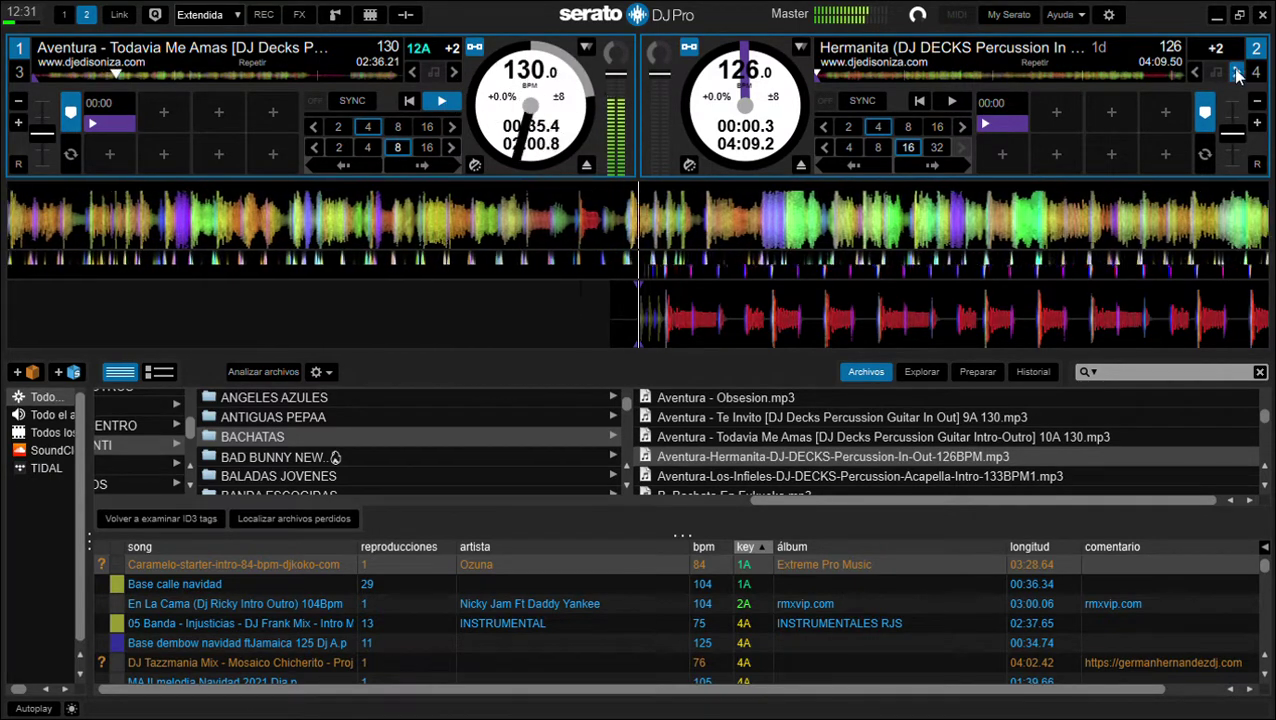
click(955, 101)
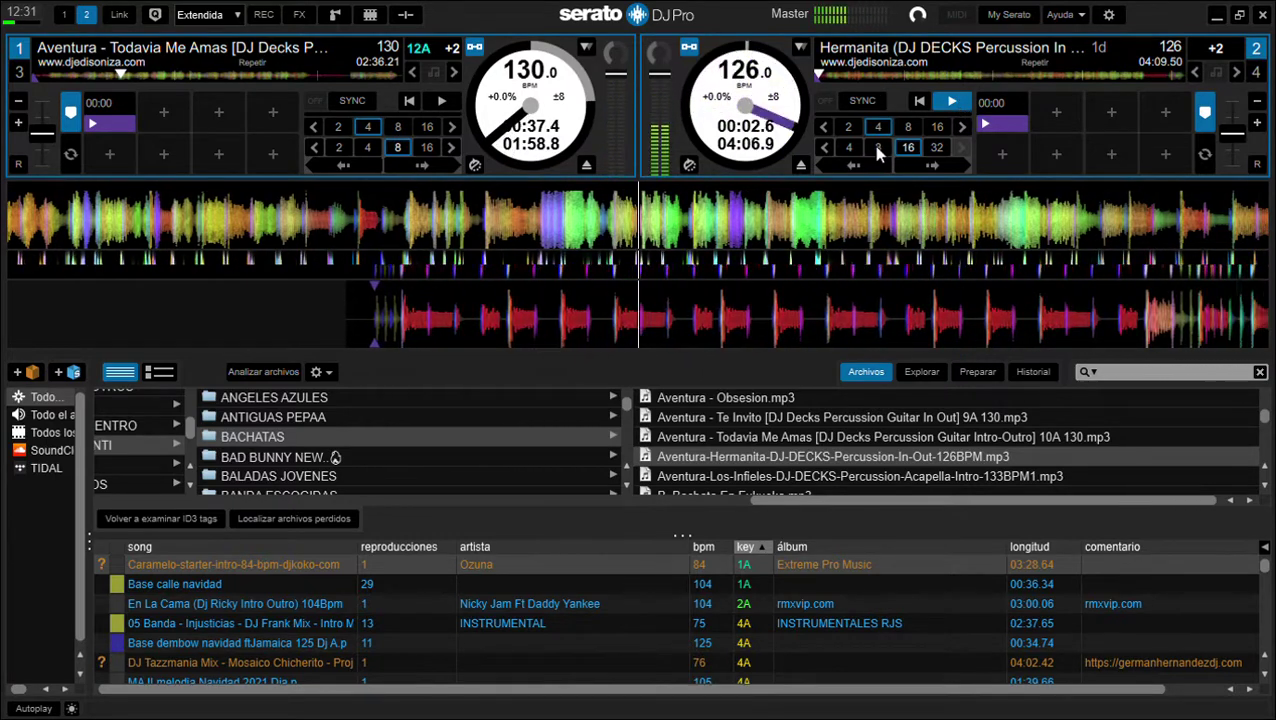
click(877, 147)
click(924, 163)
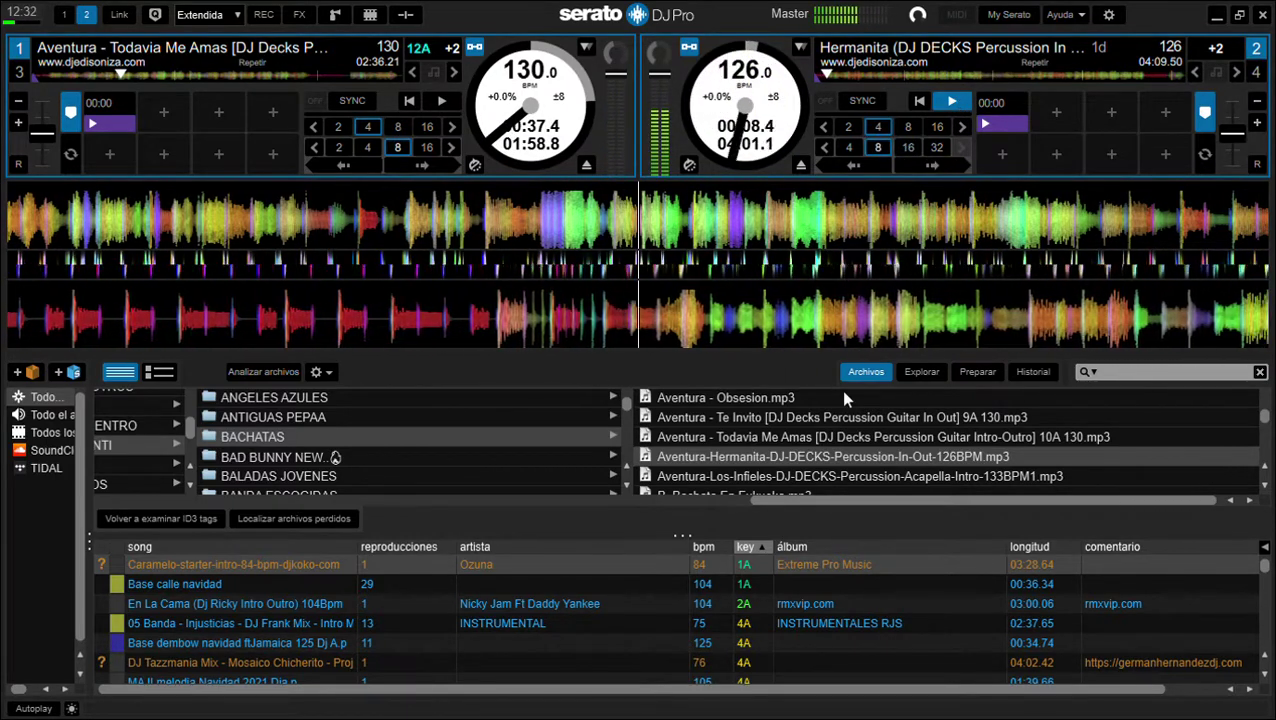
Step: Load the 133 BPM Aventura Los Infieles on deck 1 and set a green cue point at its start in the sixth slot
scroll(820, 450, down, 4)
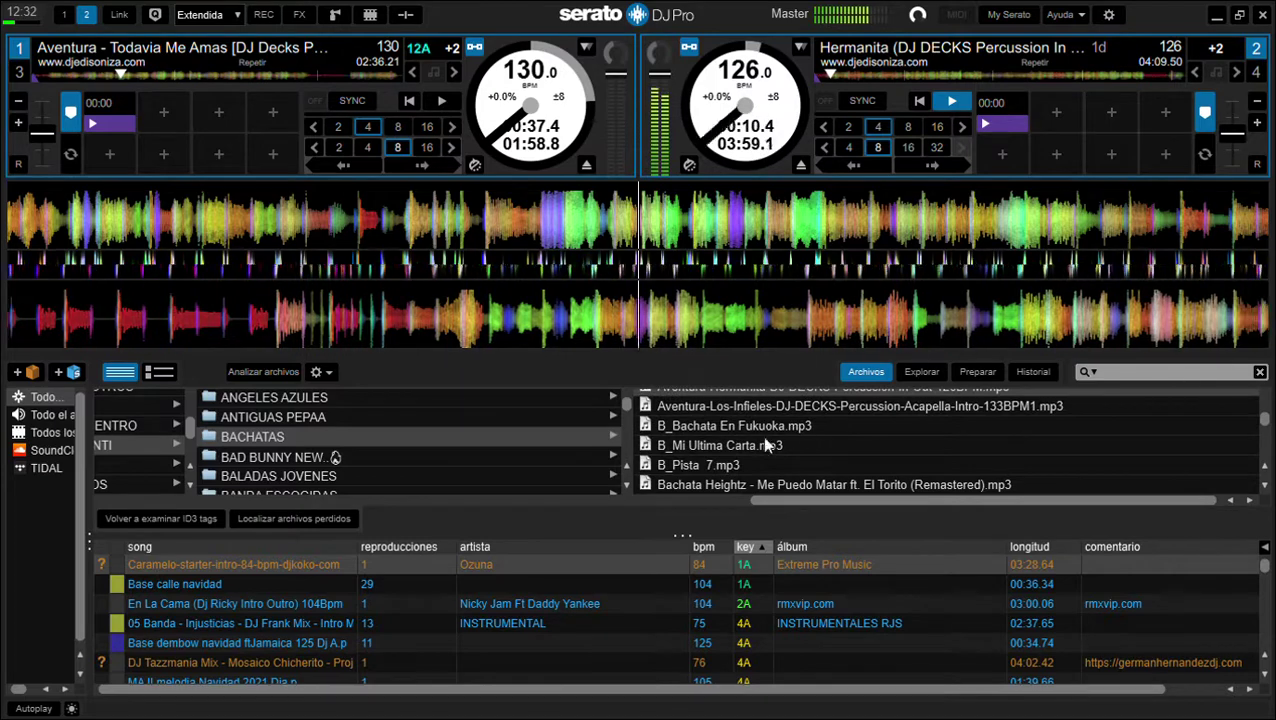
scroll(760, 442, up, 1)
click(762, 418)
scroll(762, 418, up, 2)
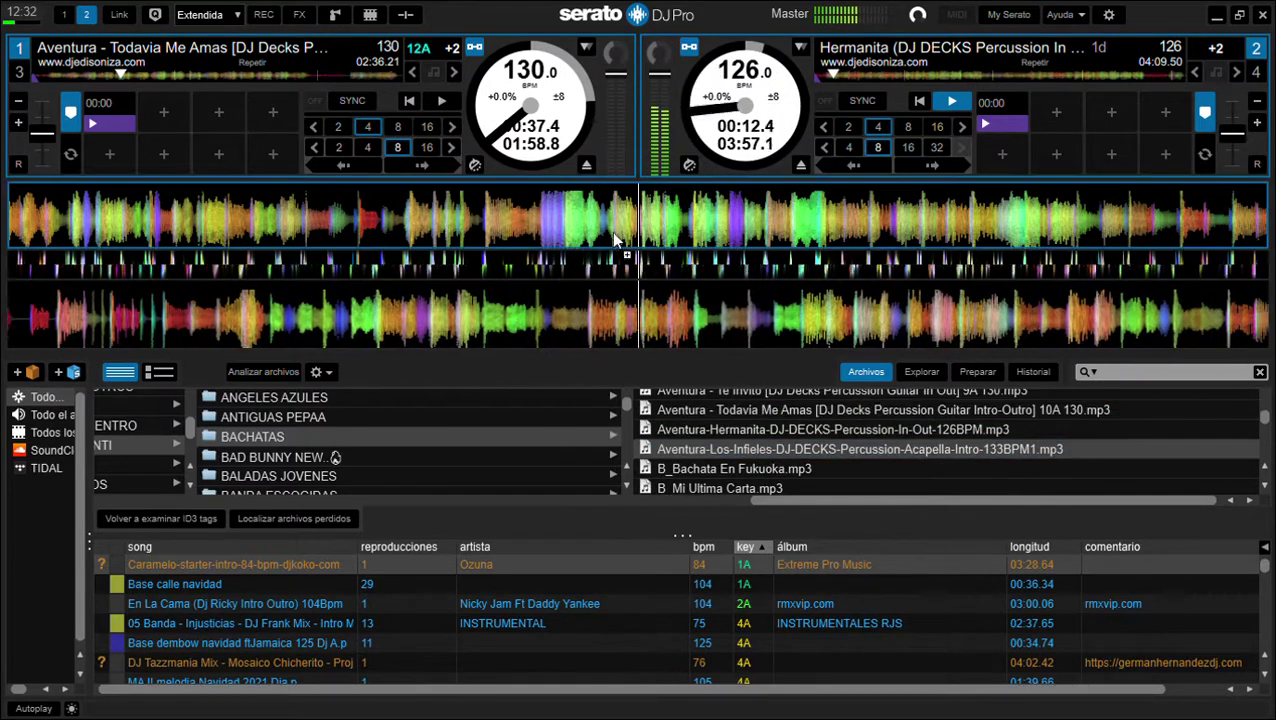
key(shift+Left)
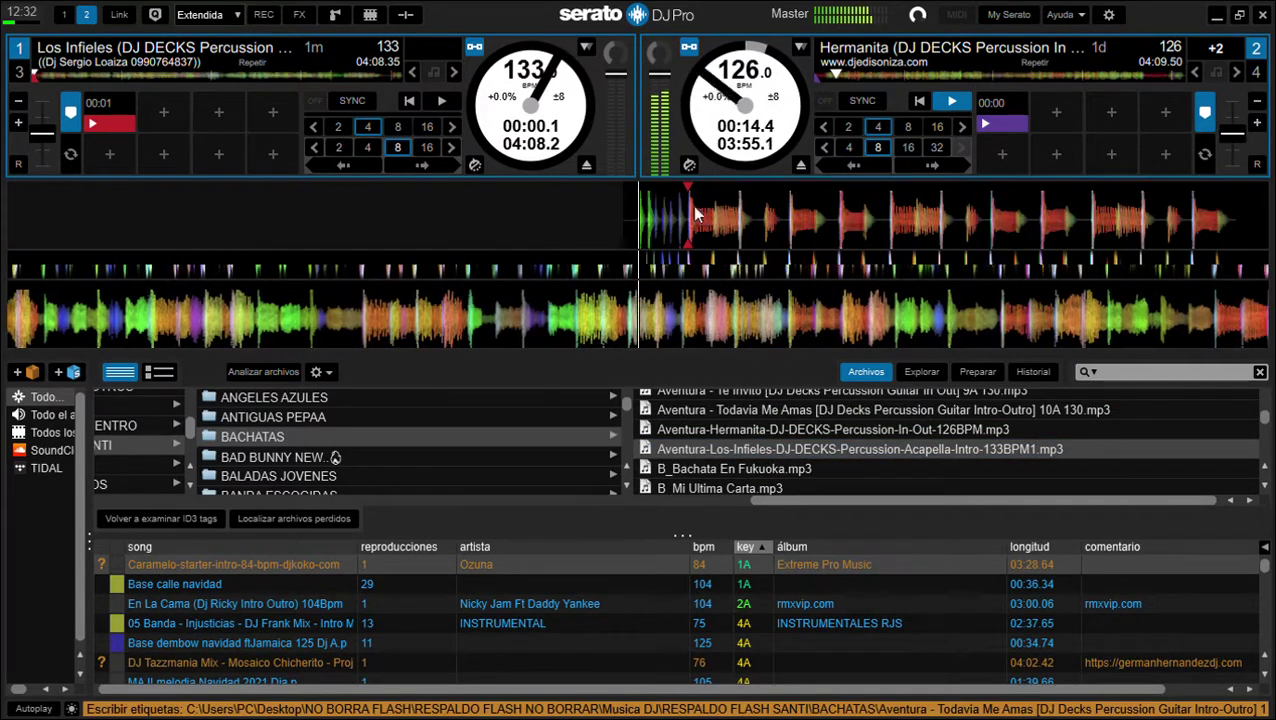
click(172, 157)
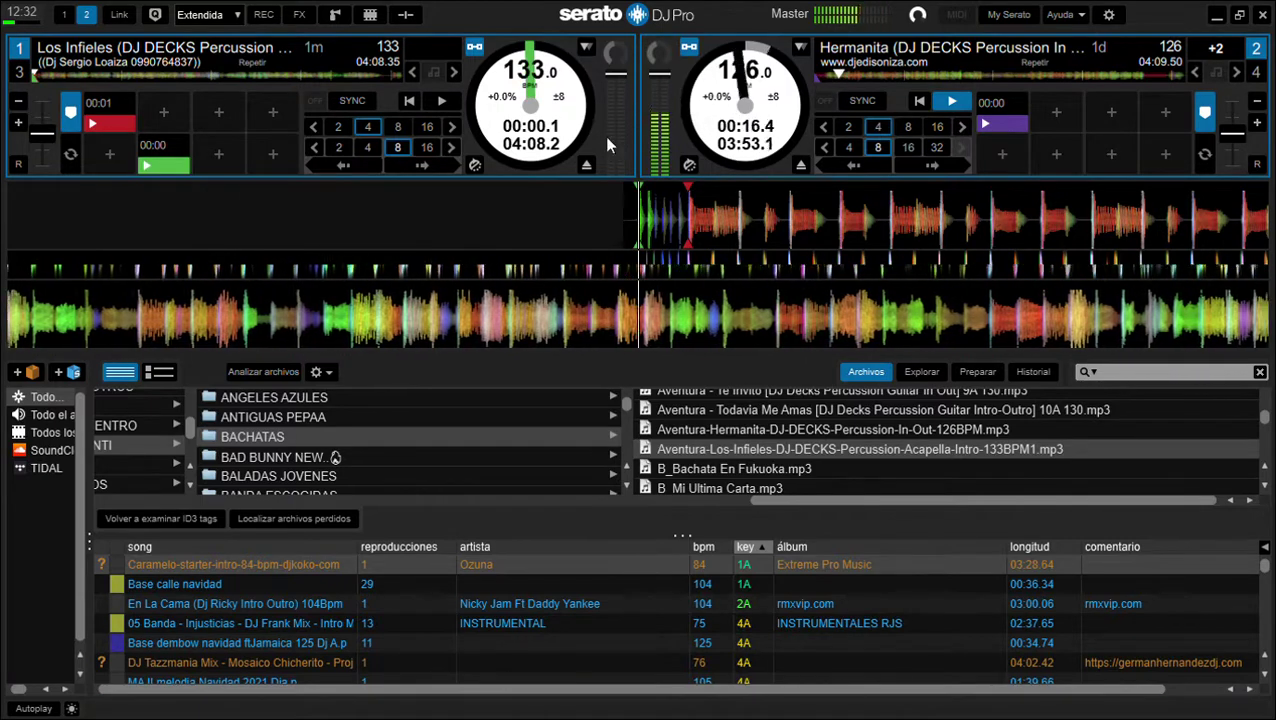
Step: Skip Hermanita ahead, mainly in 16-beat jumps, and switch playback to Los Infieles on deck 1 with its key raised by 2
click(925, 163)
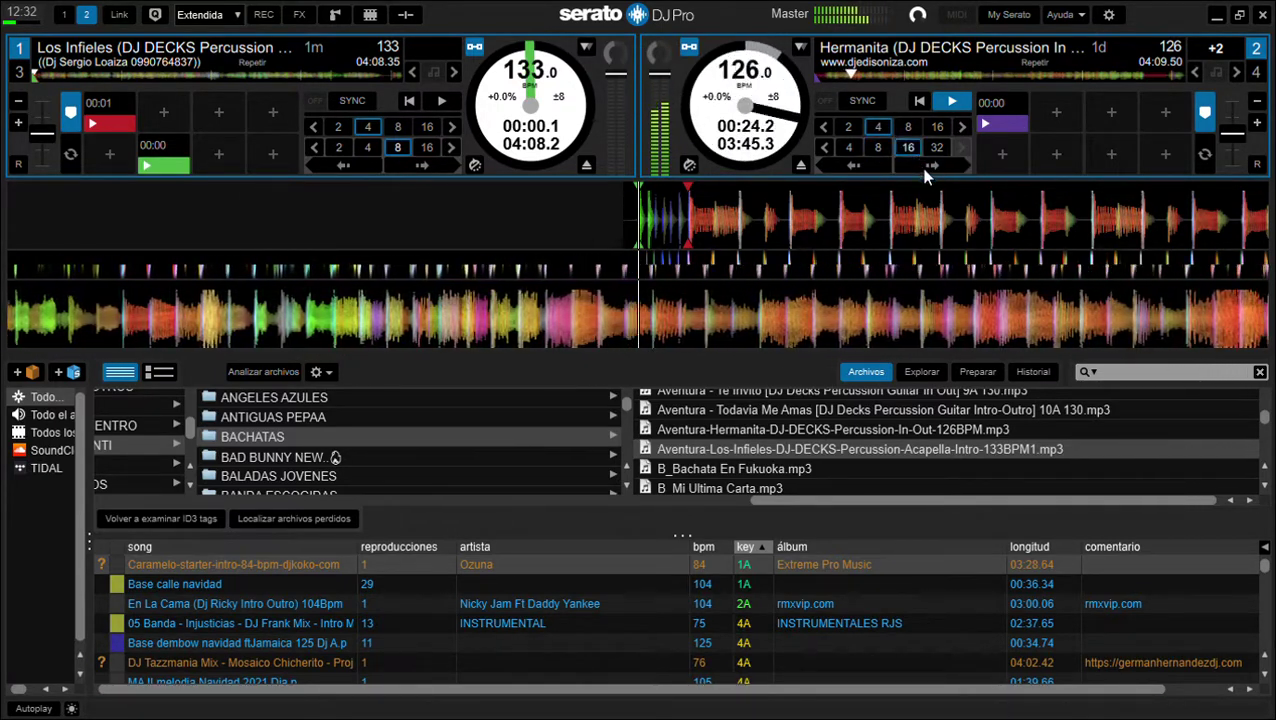
click(927, 170)
click(927, 170)
click(927, 170)
click(923, 170)
click(923, 170)
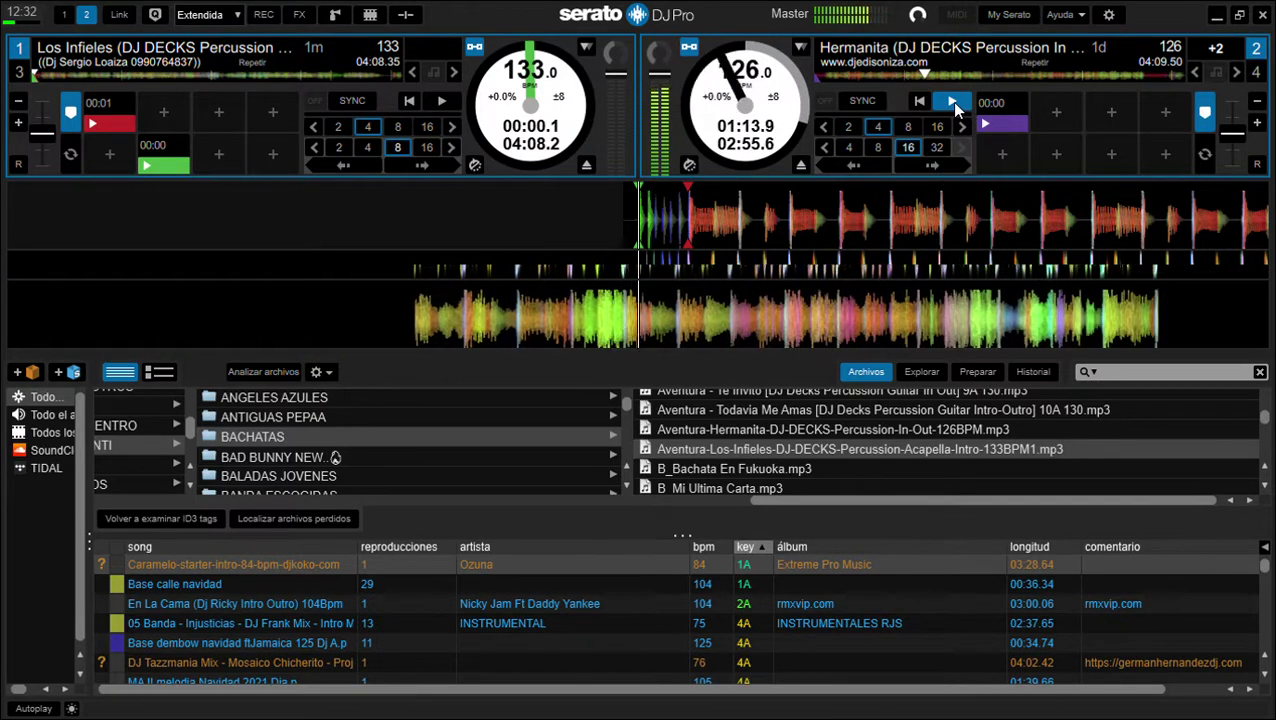
click(434, 70)
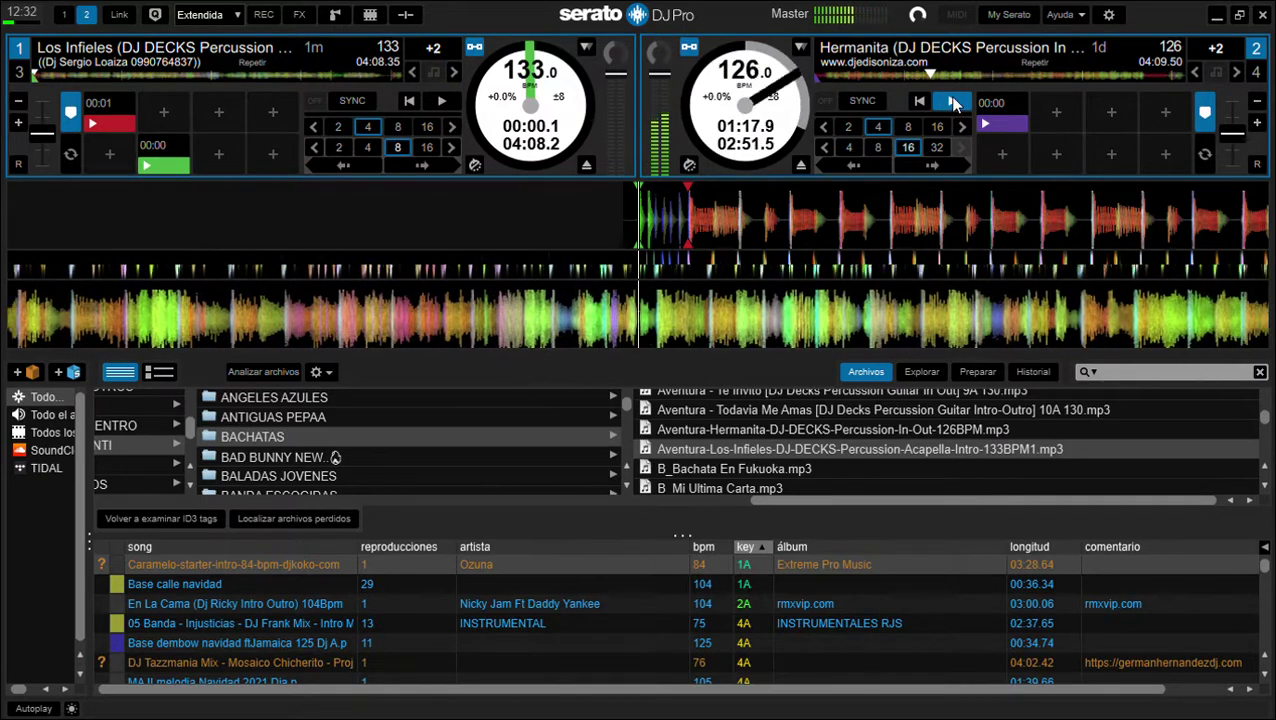
click(434, 101)
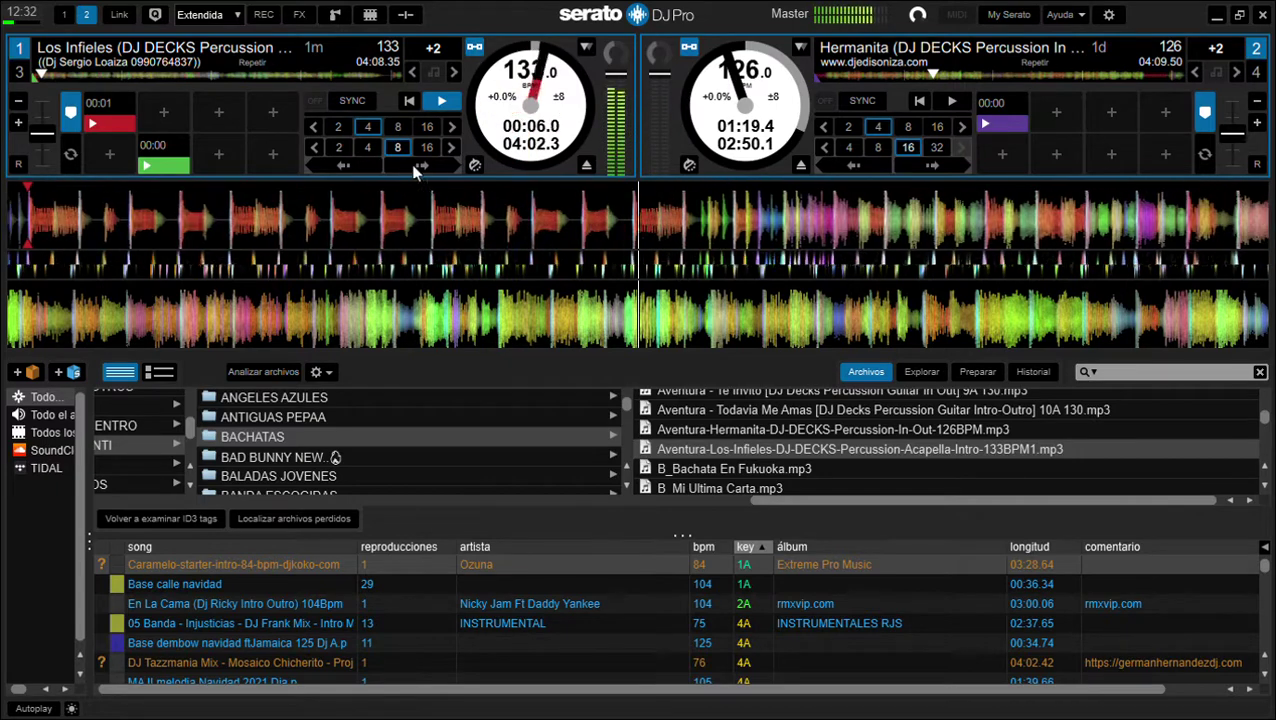
Step: Load Bachata Heightz - Me Puedo Matar ft. El Torito (Remastered) on deck 2 and raise its key by 2
scroll(768, 449, down, 4)
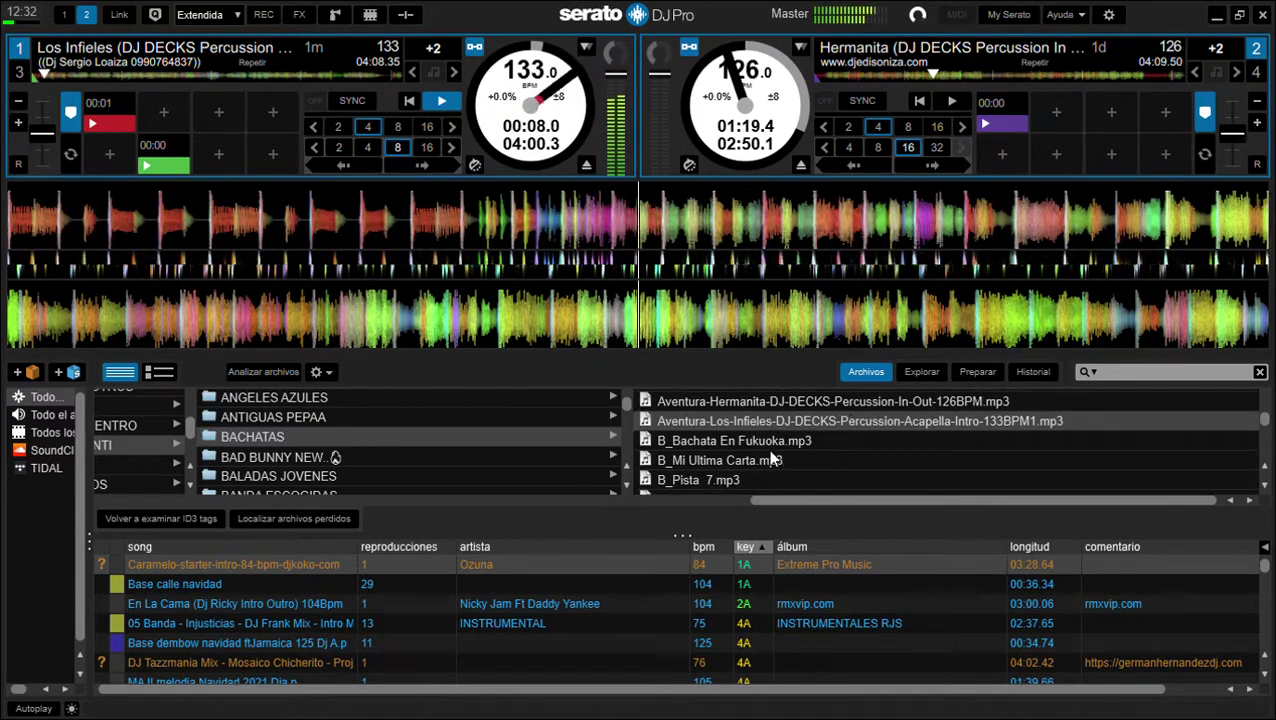
drag(764, 443, 880, 291)
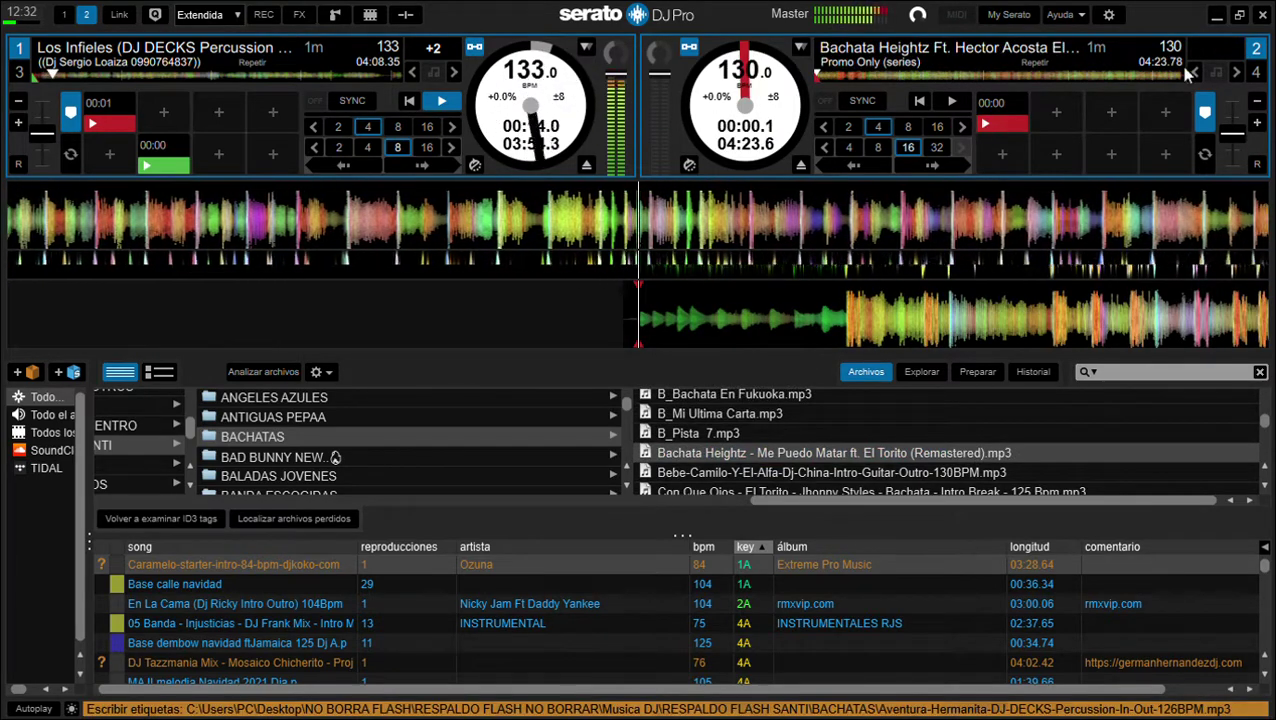
click(1236, 73)
click(1236, 73)
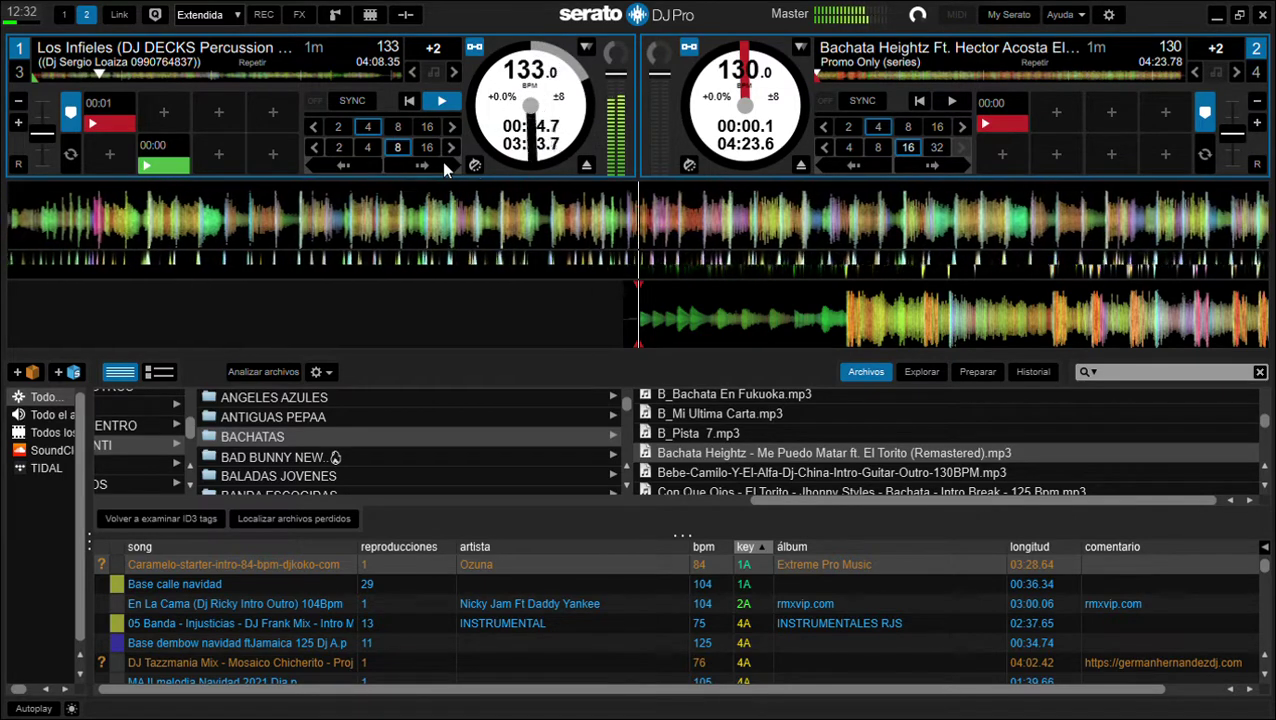
Step: Switch playback from Los Infieles to Me Puedo Matar on deck 2, skipping each track ahead in 8-beat jumps
click(445, 167)
click(445, 167)
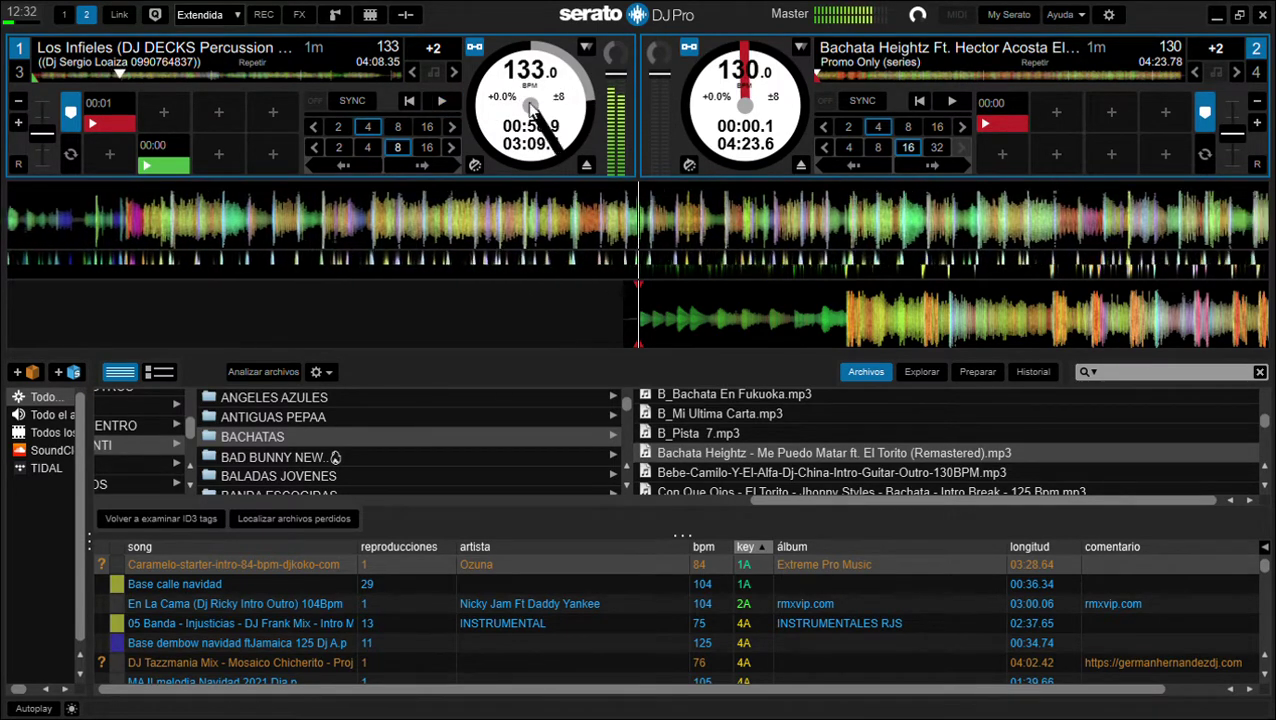
click(951, 102)
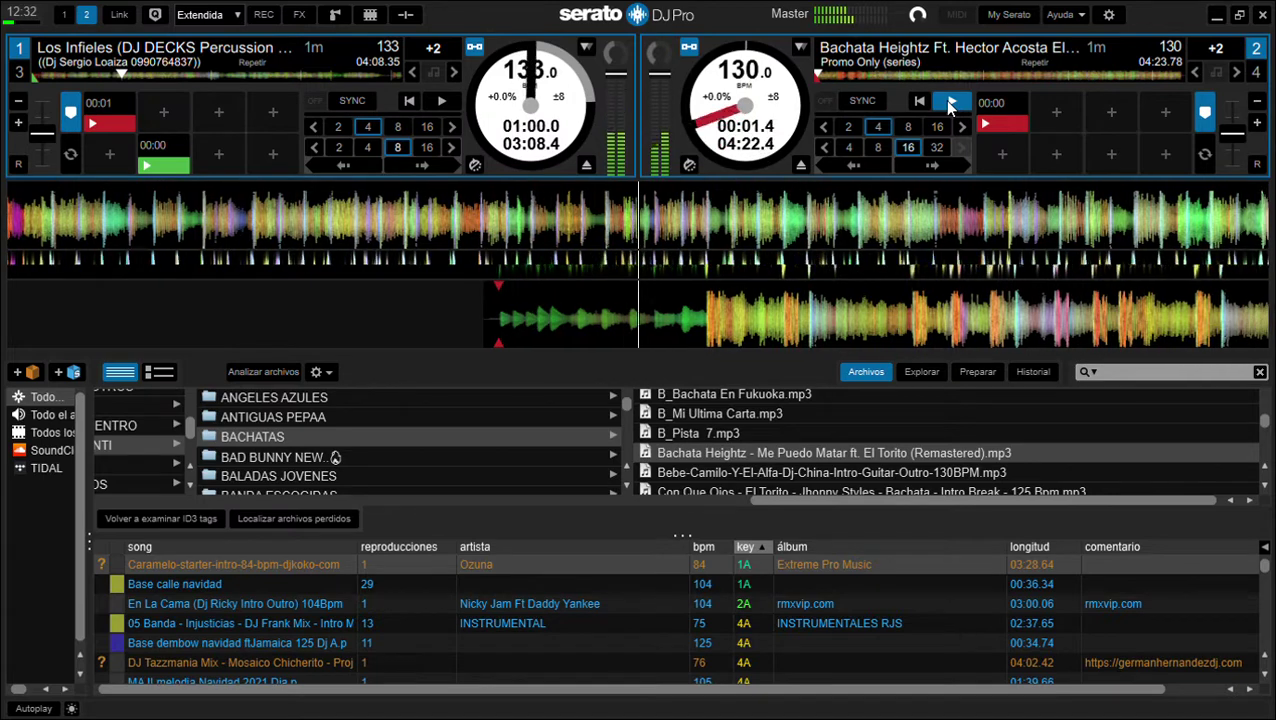
click(876, 148)
click(920, 163)
click(920, 163)
click(920, 163)
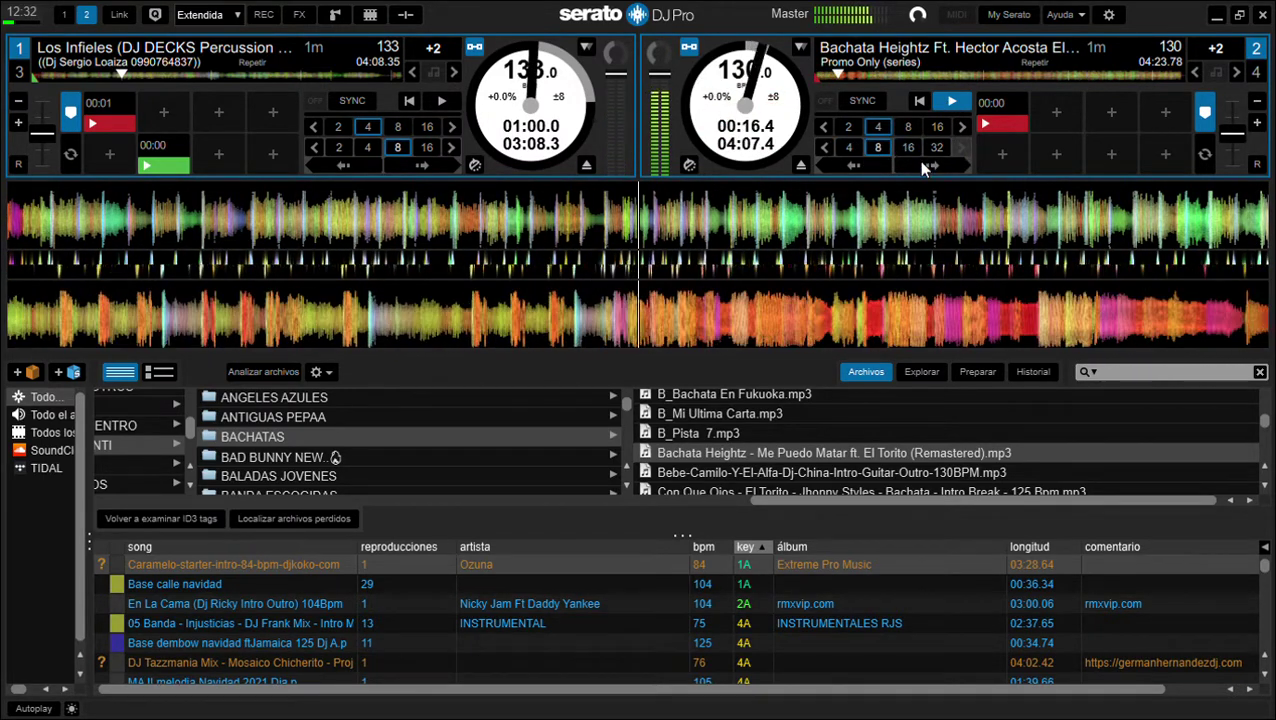
Step: Load the 130 BPM Cuentame - Zacarias Ferreira on deck 1 and move it to its blue cue point
scroll(796, 459, down, 1)
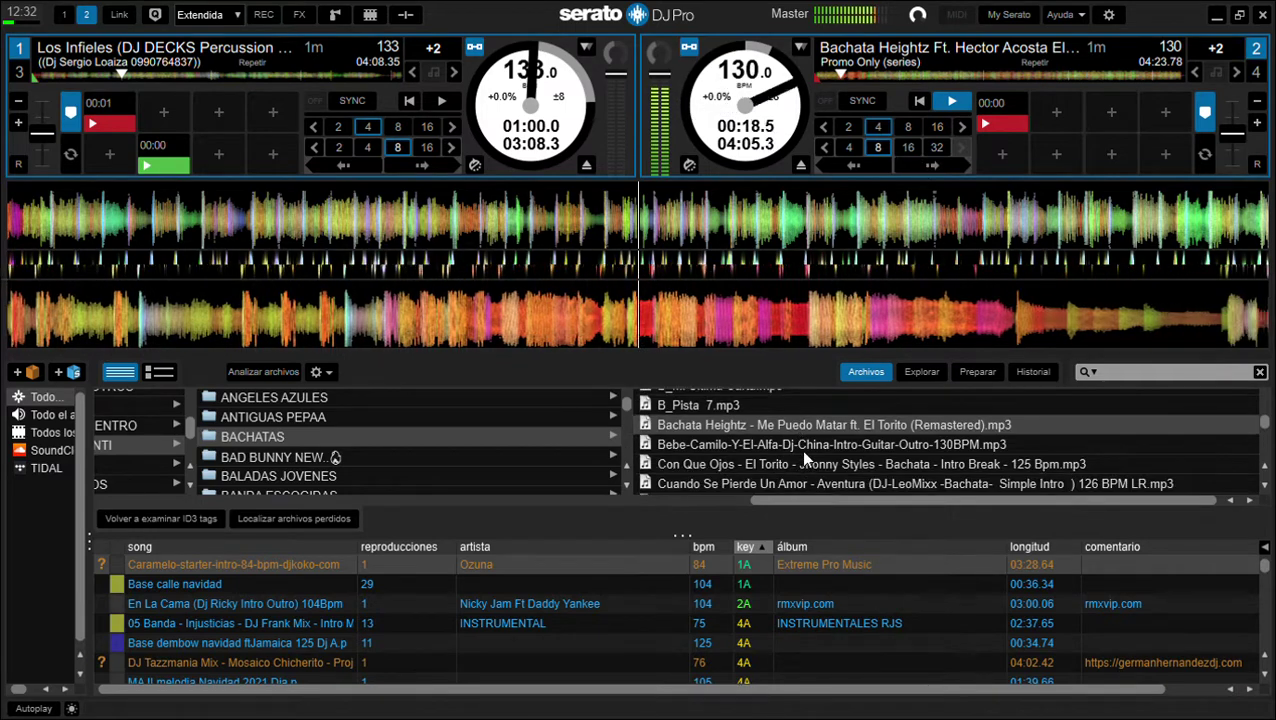
scroll(800, 457, down, 1)
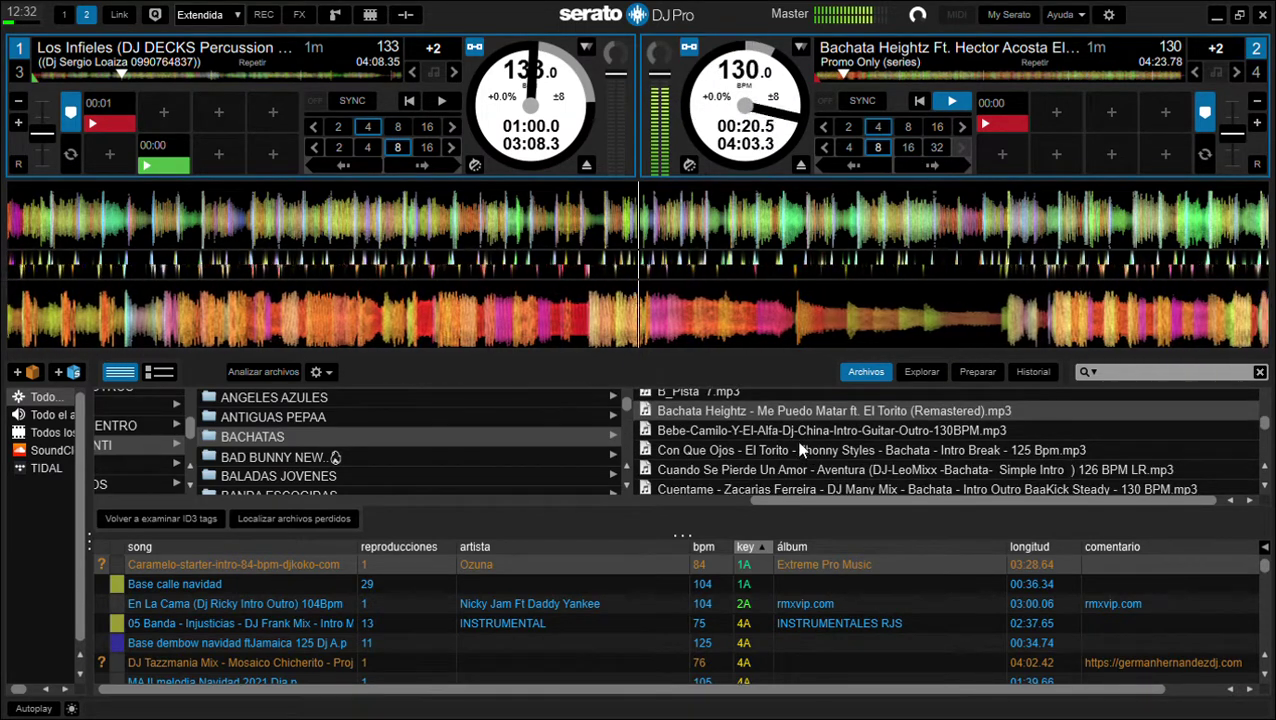
scroll(788, 428, down, 1)
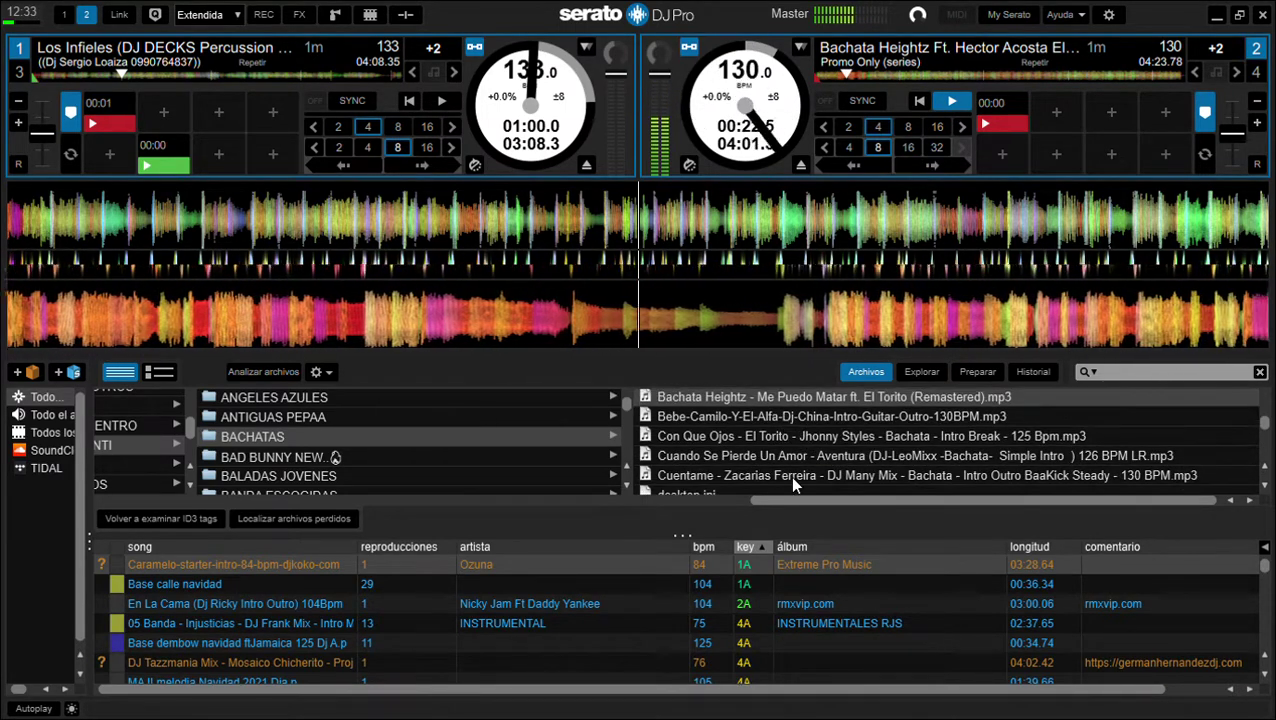
drag(776, 466, 591, 136)
key(w)
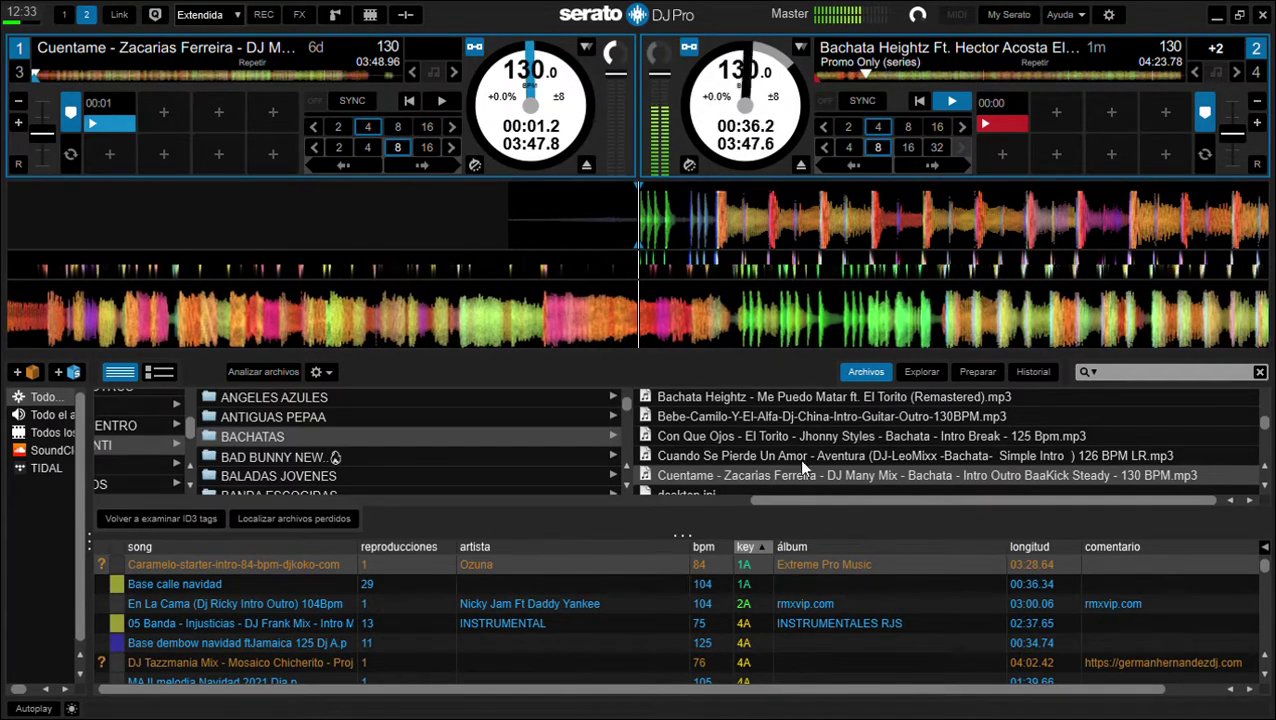
key(q)
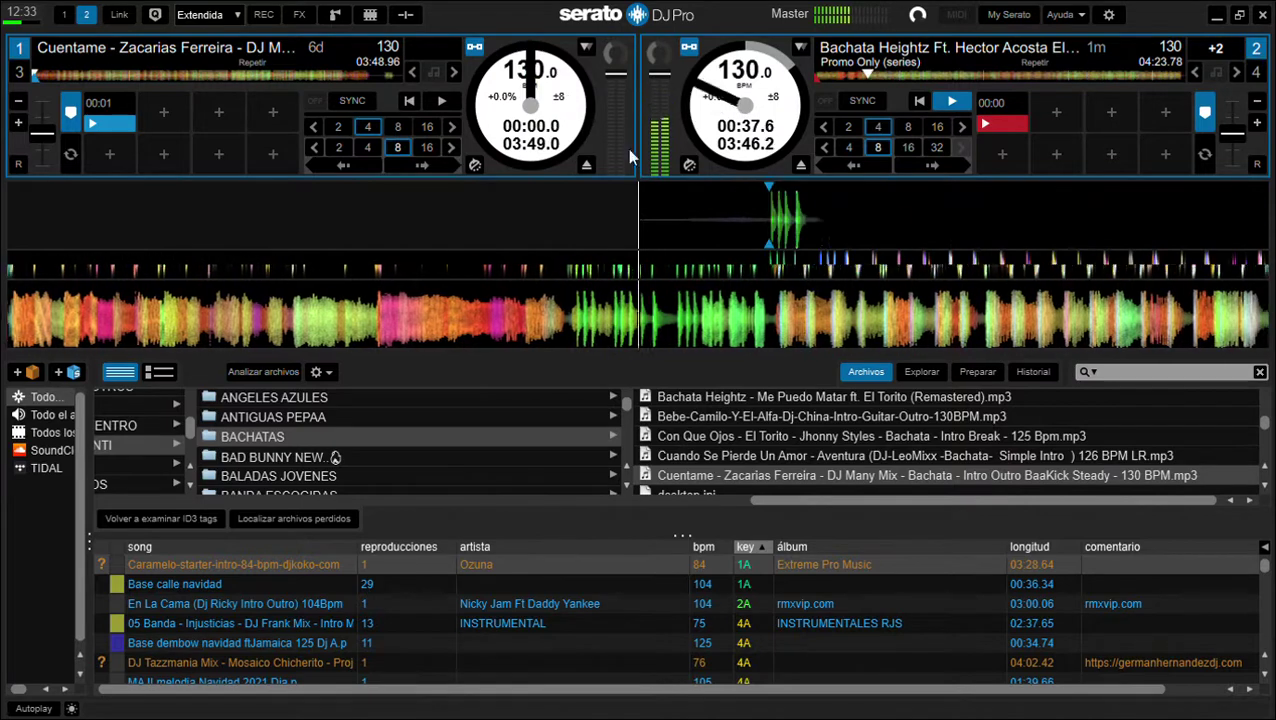
click(116, 124)
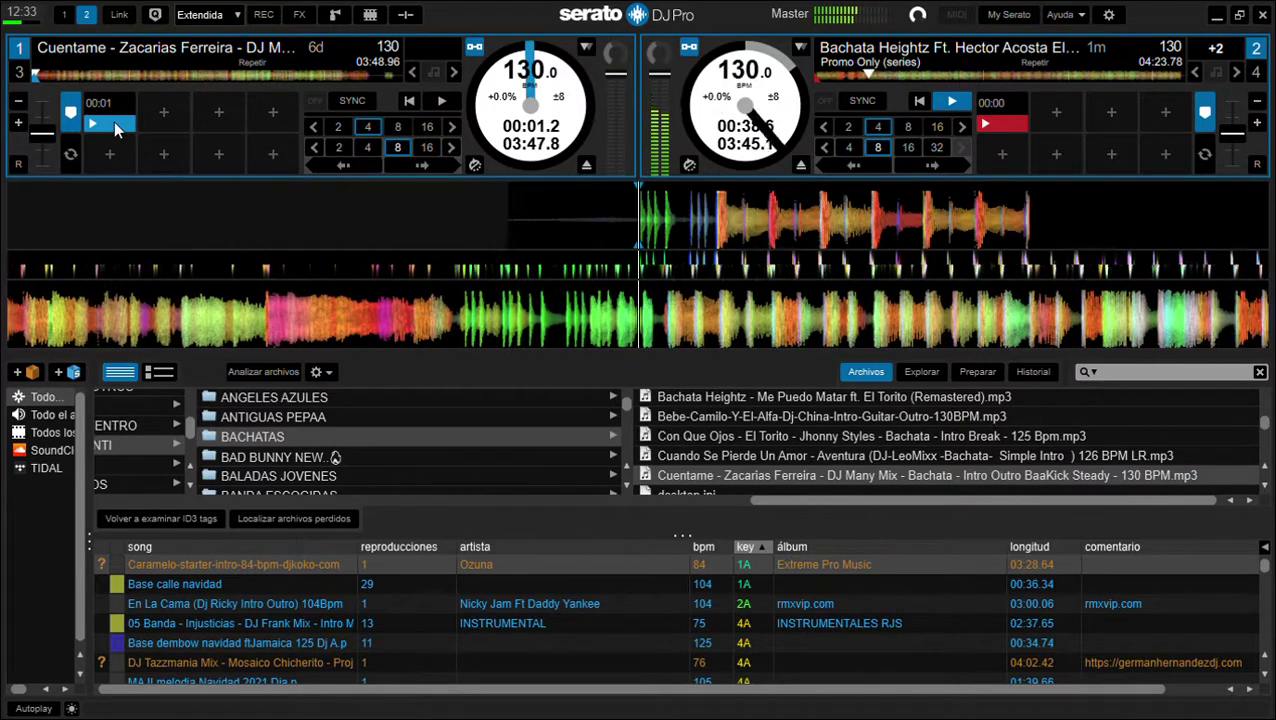
Step: Skip Me Puedo Matar ahead with a 32-beat jump, and switch playback to Cuentame, raised by 2 in key and skipped ahead by three 8-beat jumps
click(932, 158)
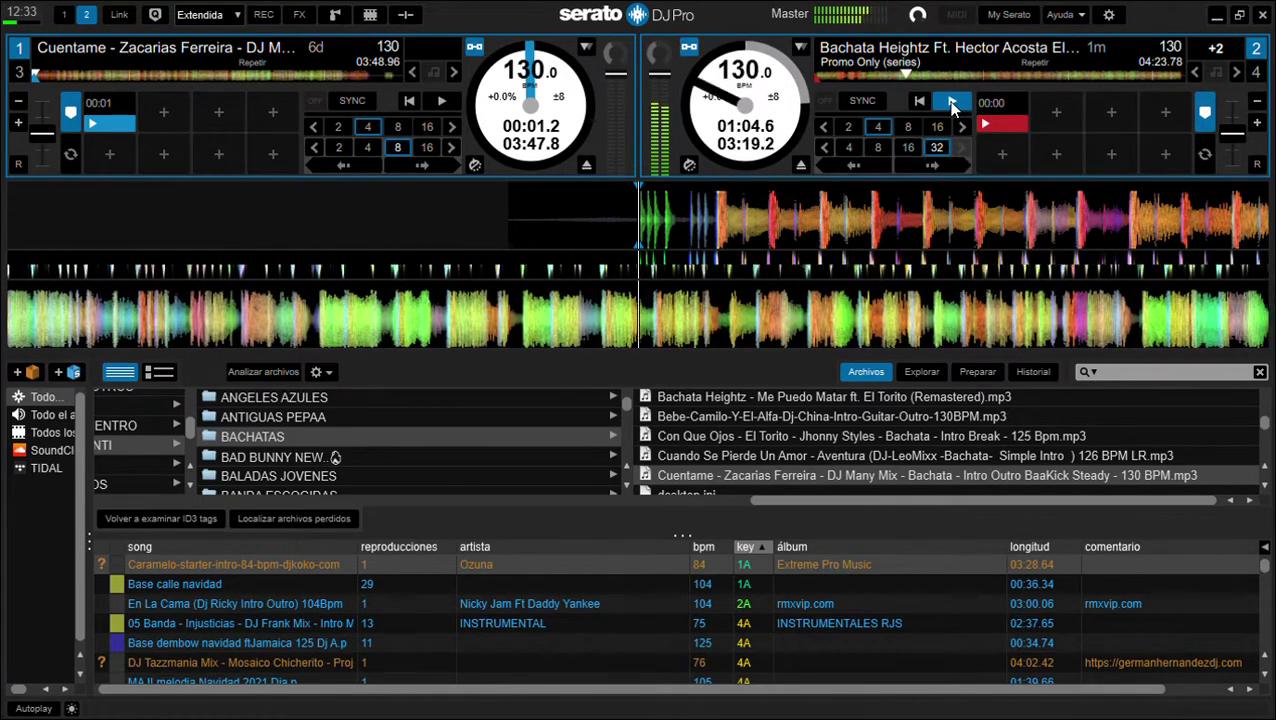
click(441, 101)
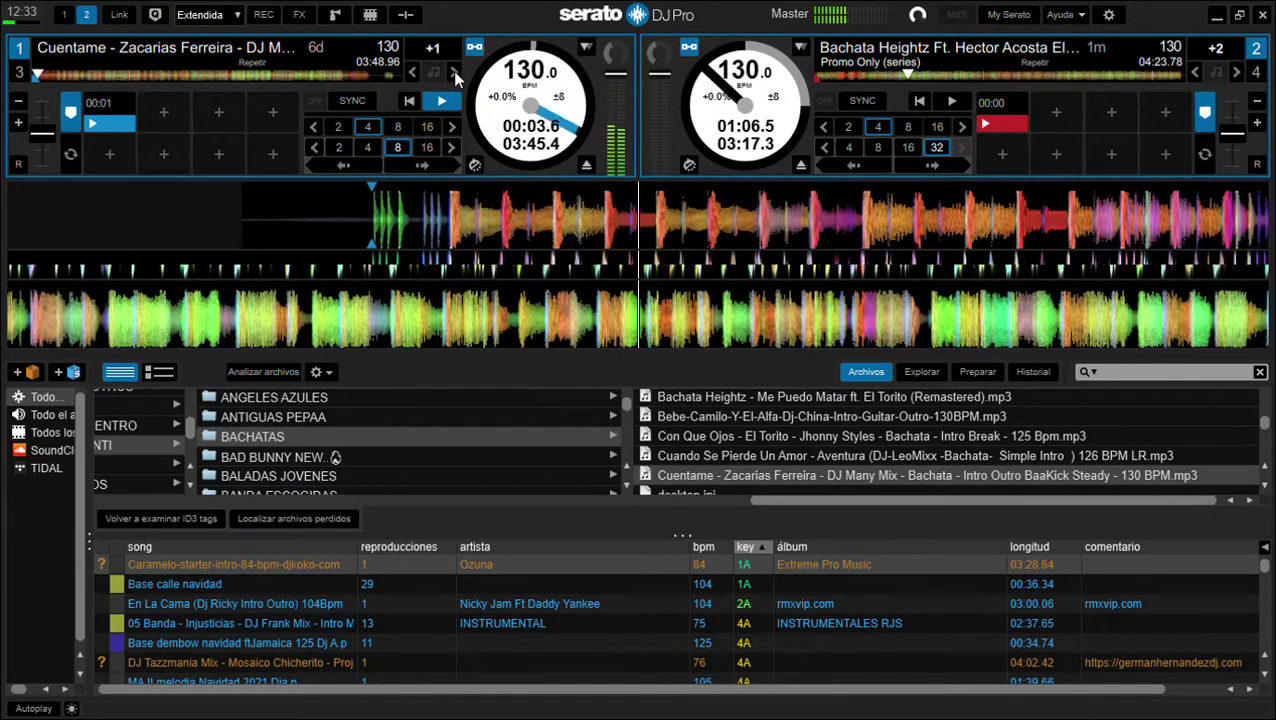
click(427, 165)
click(427, 165)
click(427, 165)
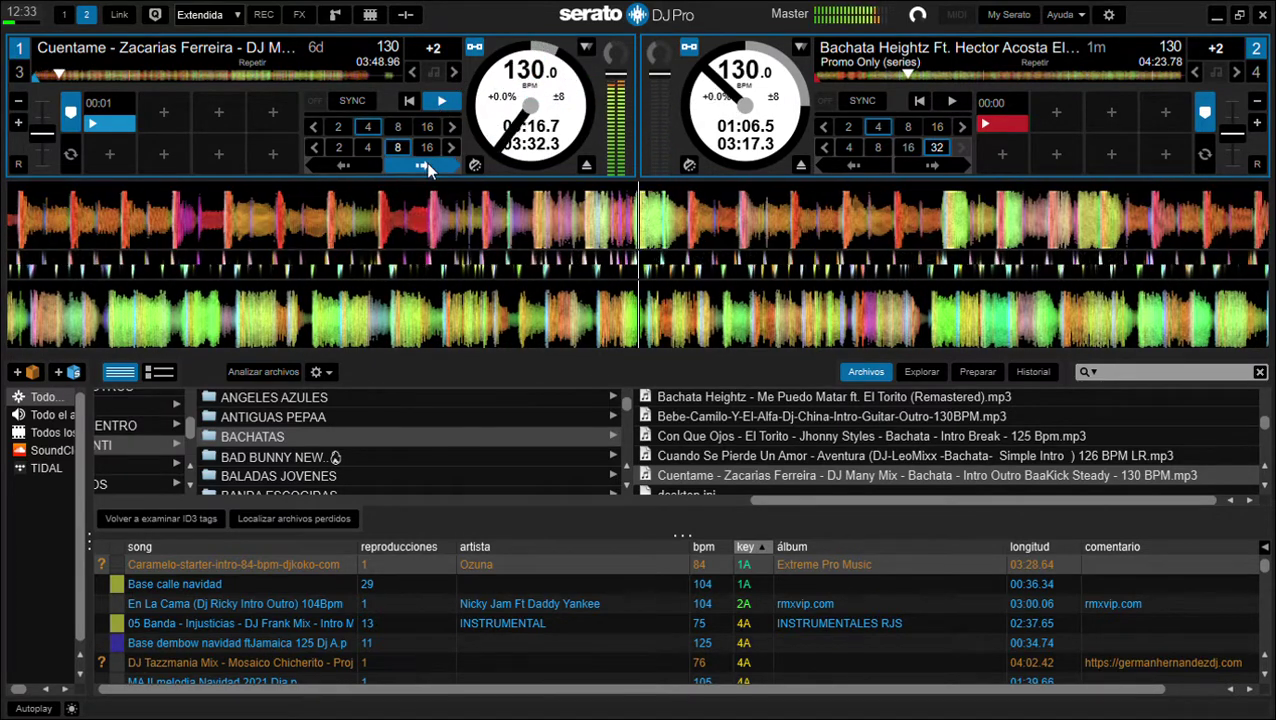
Step: Load the 130 BPM Donde Estan Esos Amigos - El Chaval on deck 2, and skip Cuentame ahead in 8-beat jumps
scroll(828, 454, down, 2)
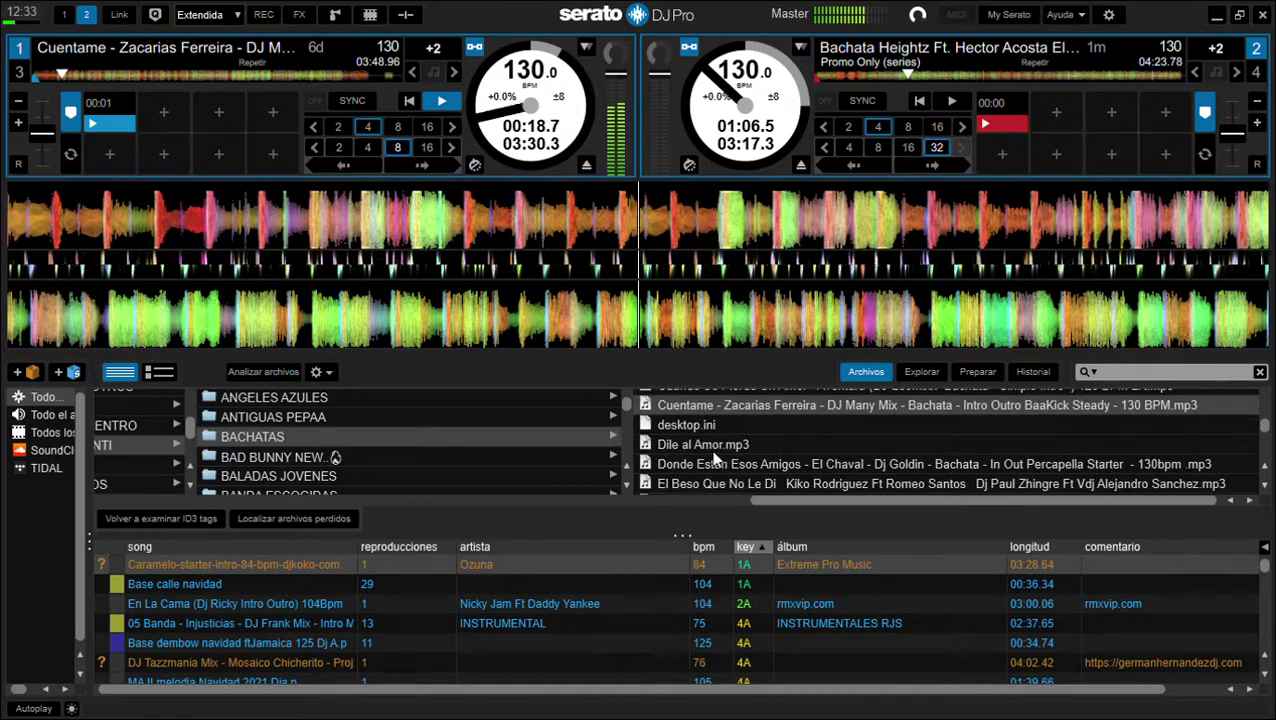
drag(741, 460, 817, 263)
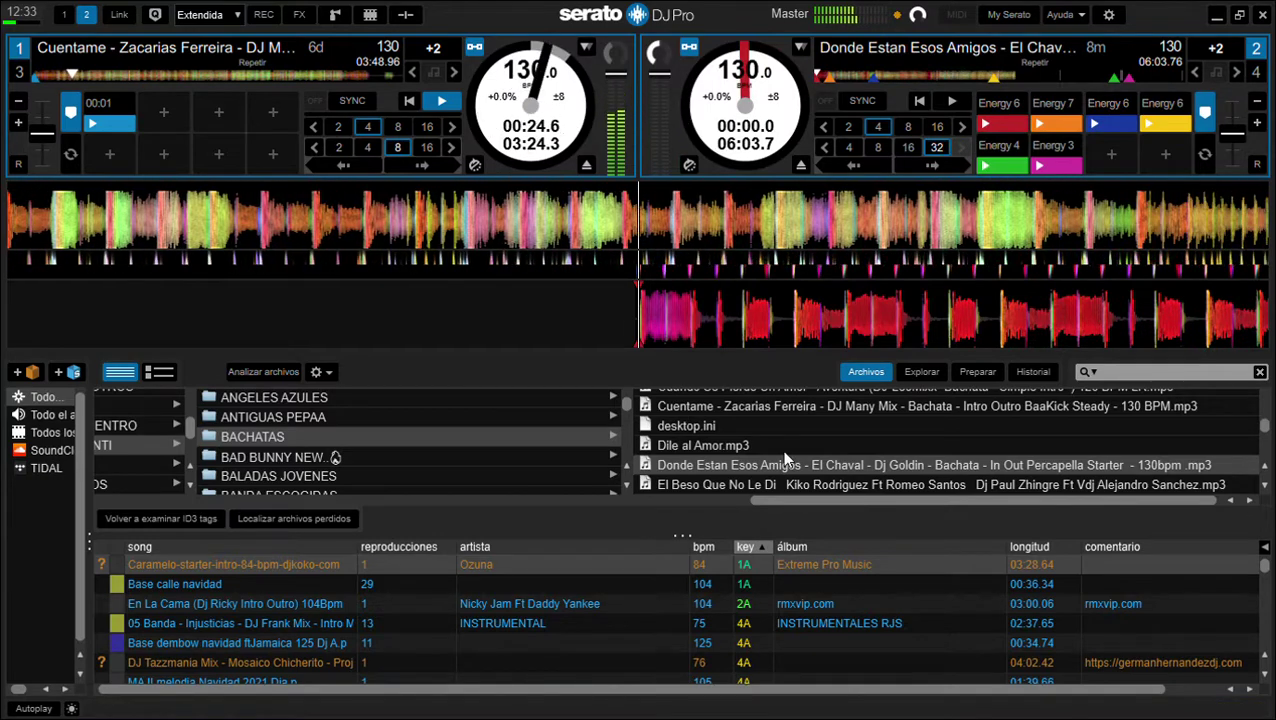
click(418, 165)
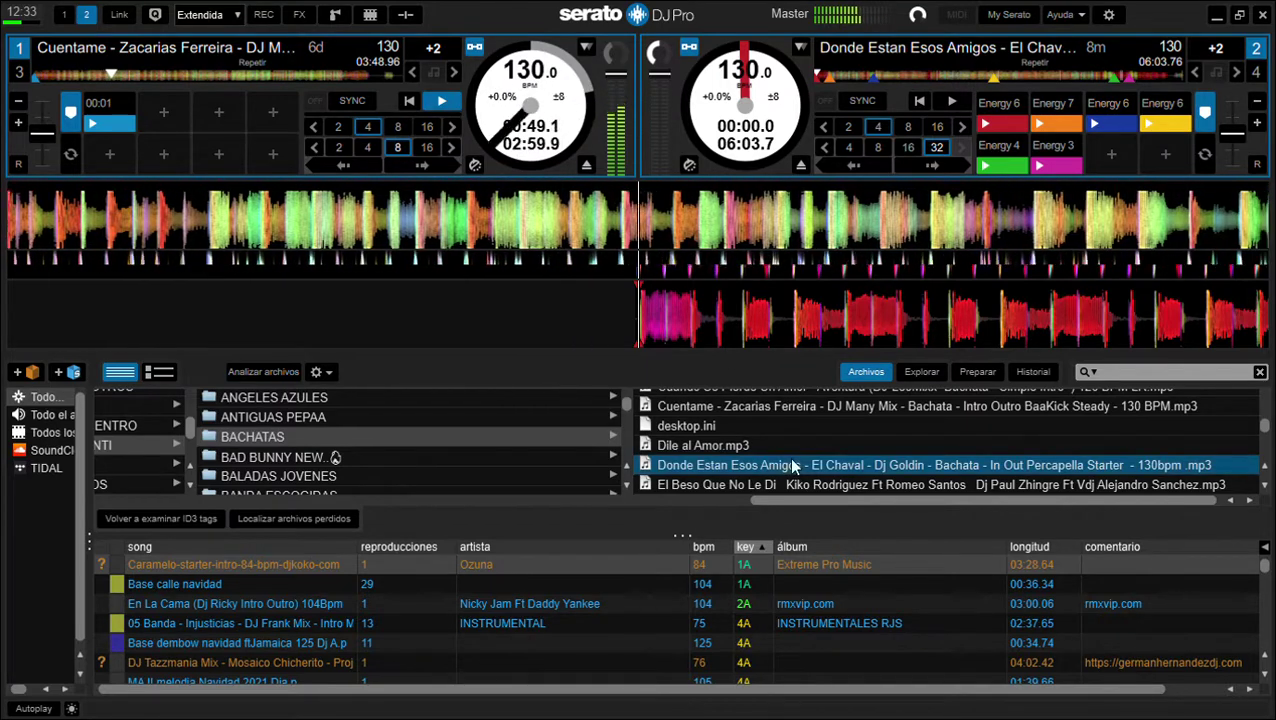
Step: Switch playback from Cuentame to Donde Estan Esos Amigos on deck 2, jumping to its orange cue point and ahead by two 32-beat jumps
scroll(789, 457, up, 1)
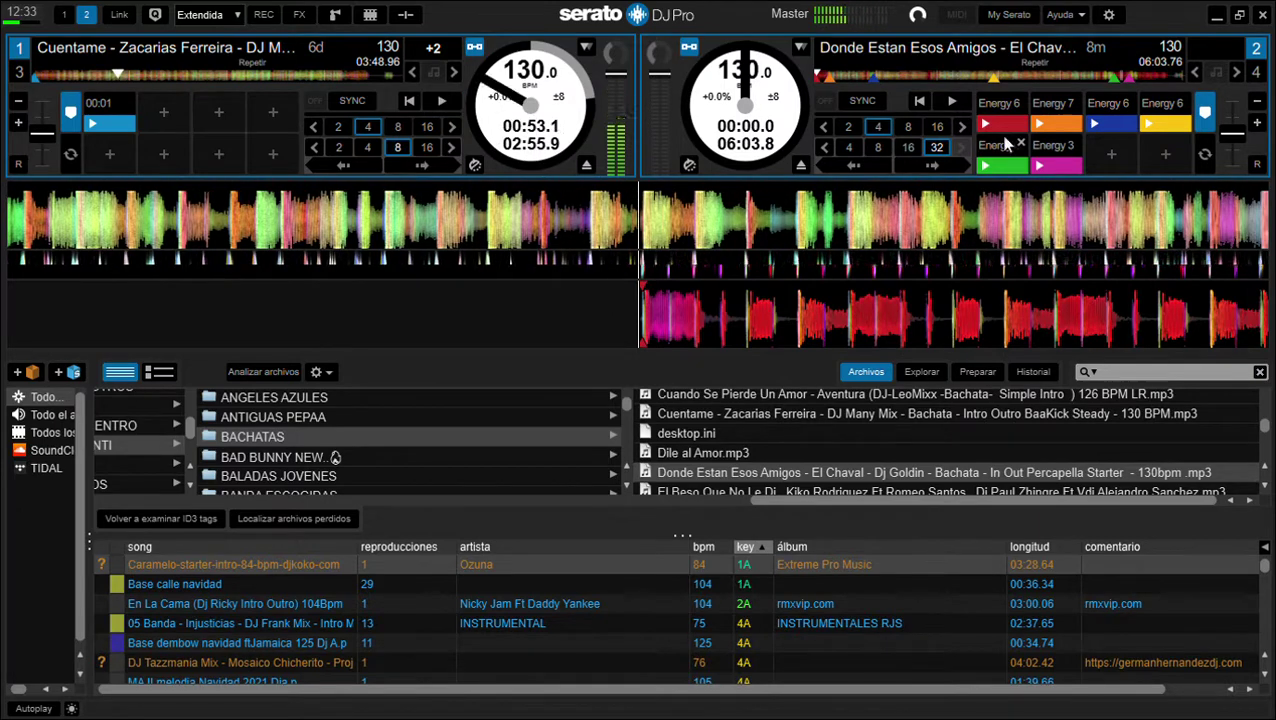
click(950, 102)
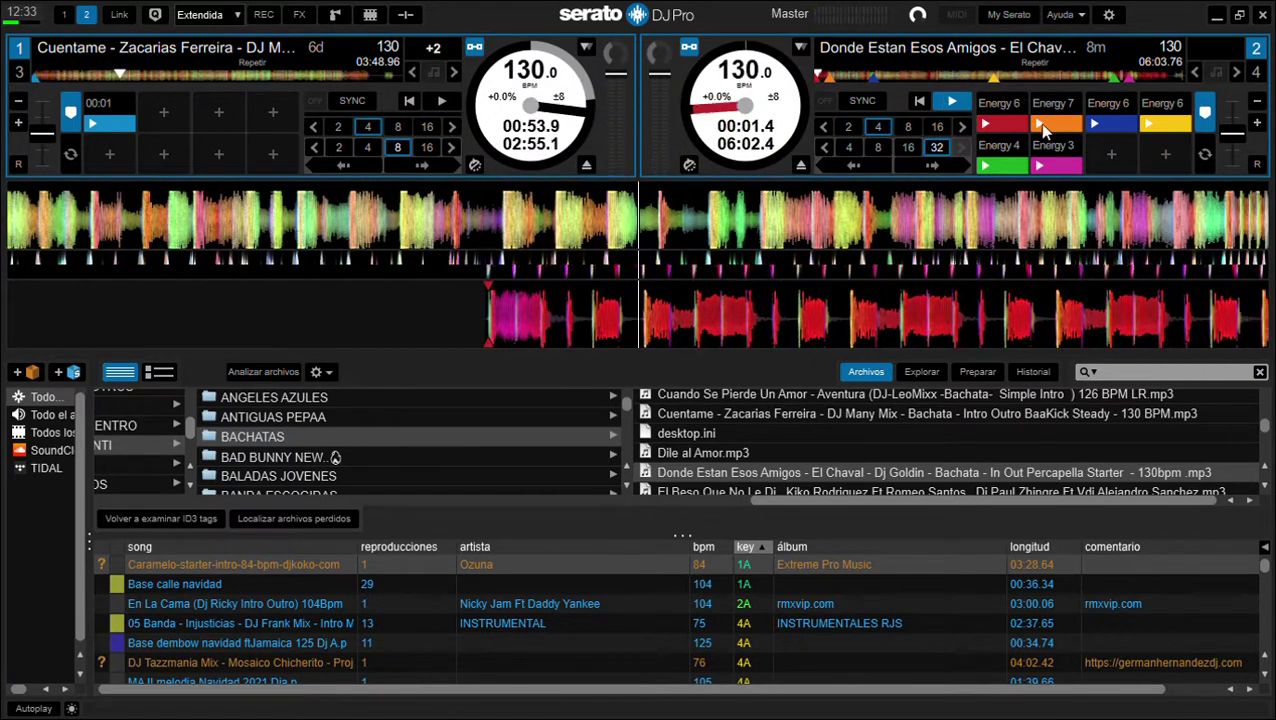
click(1025, 120)
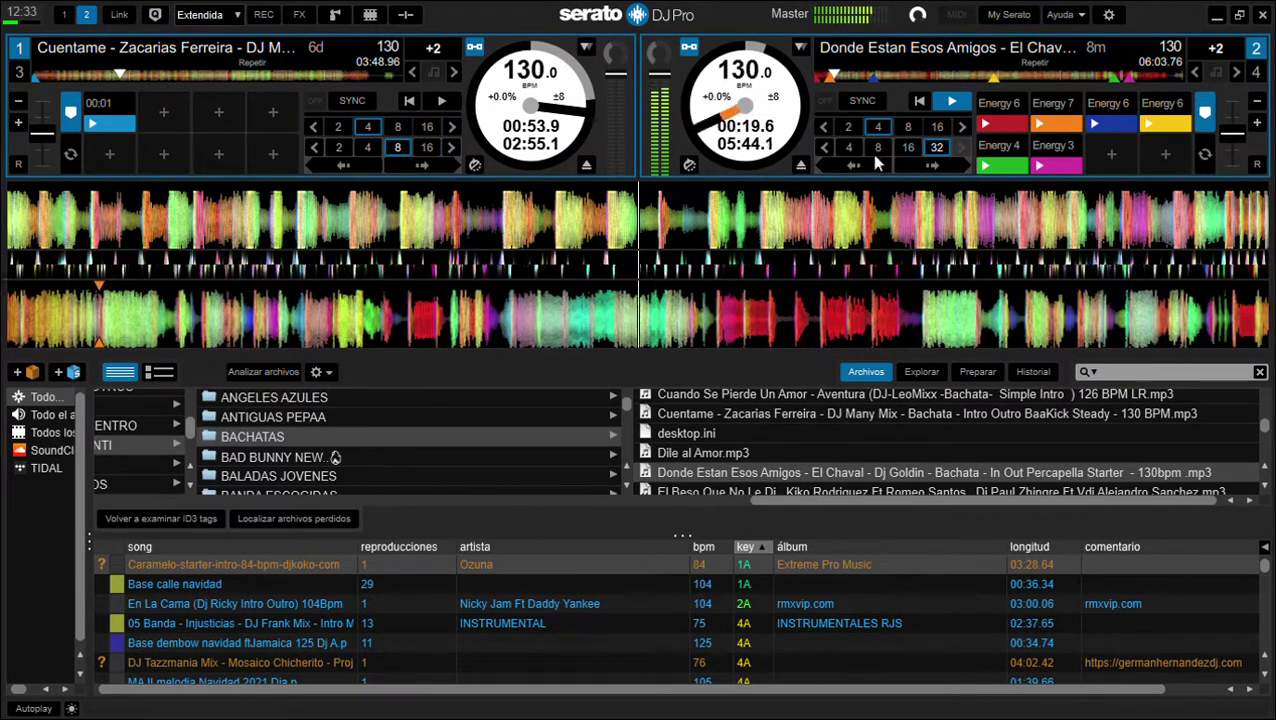
double_click(918, 165)
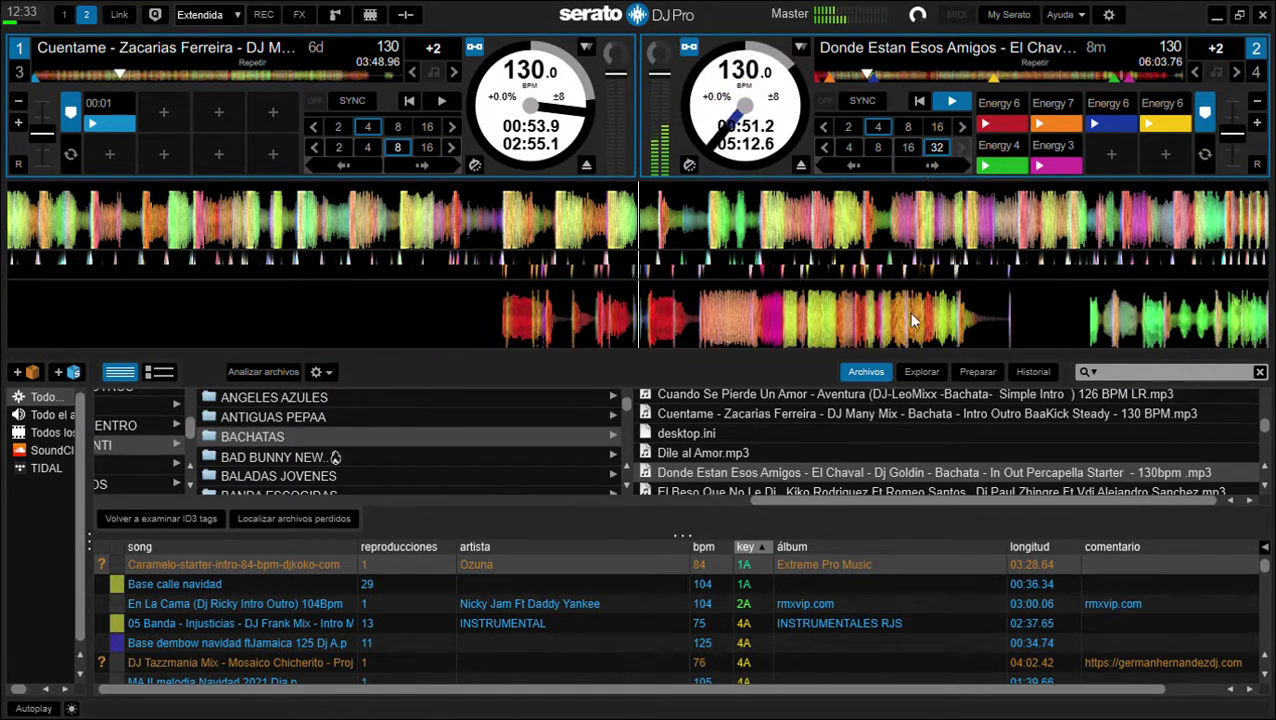
Step: Load Dile al Amor on deck 1, raised by 2 in key, and switch playback to it with an 8-beat jump ahead
scroll(827, 455, down, 1)
drag(703, 426, 582, 180)
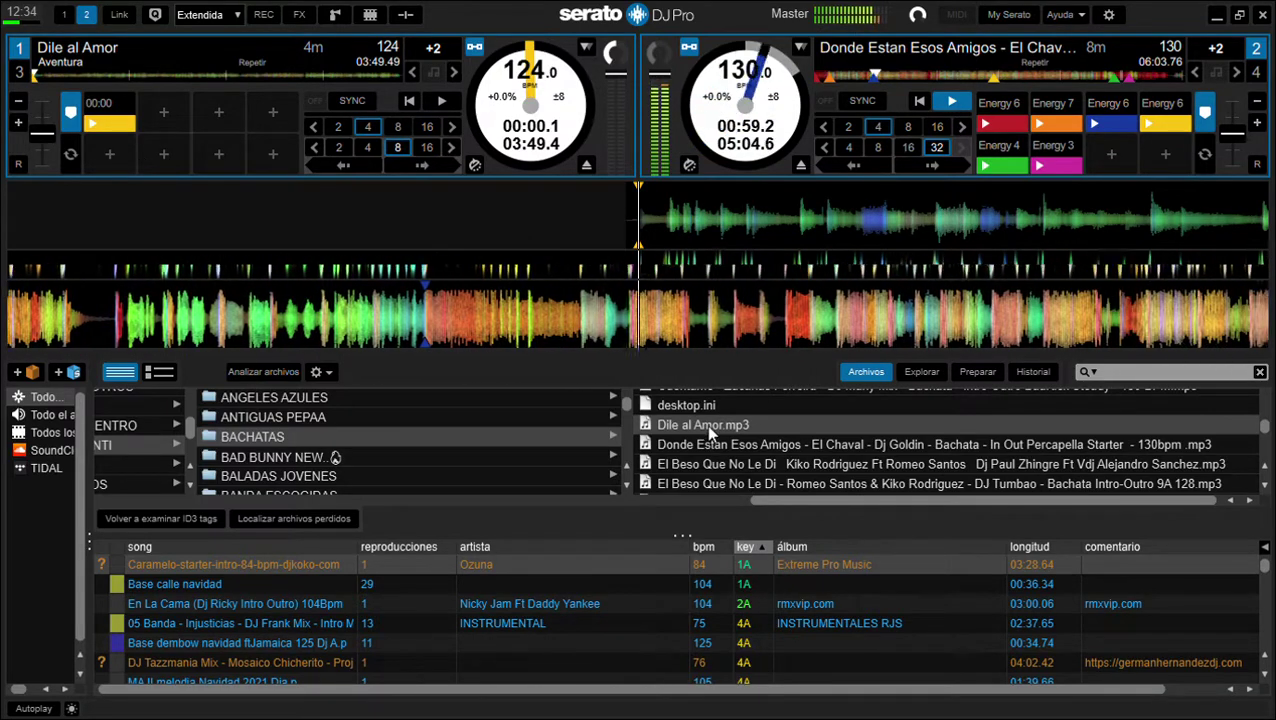
drag(664, 221, 676, 221)
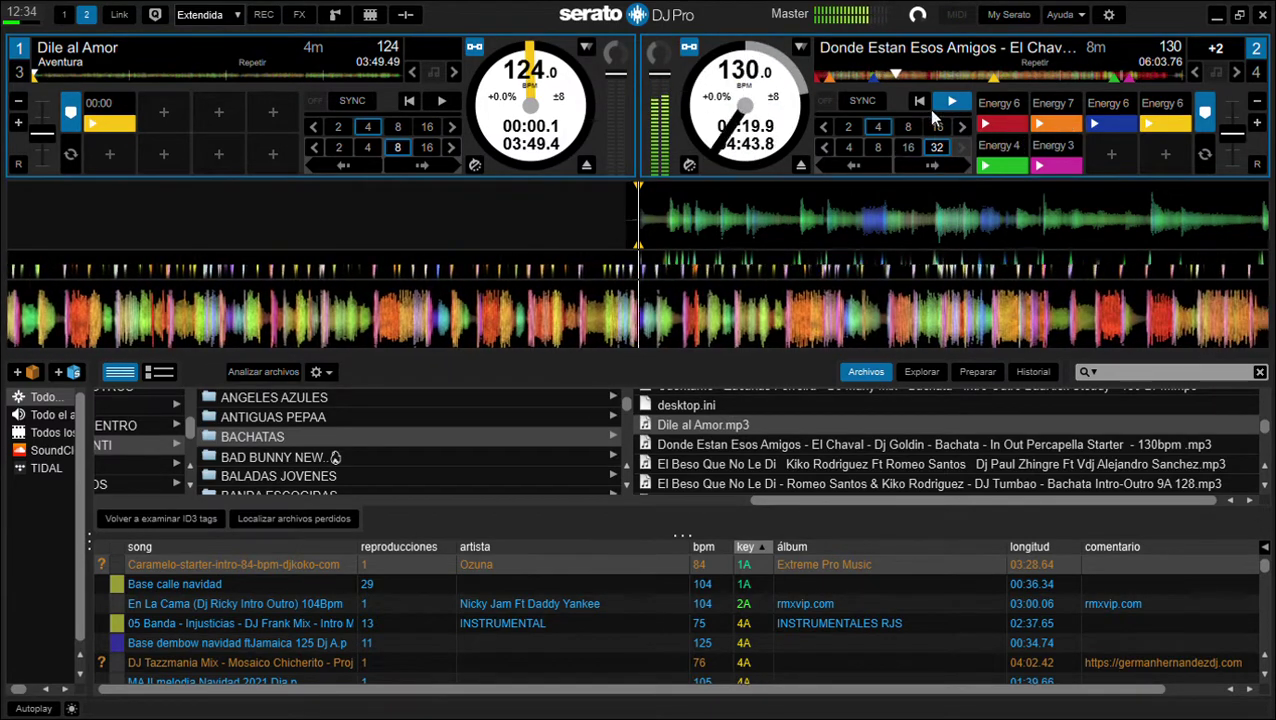
click(438, 104)
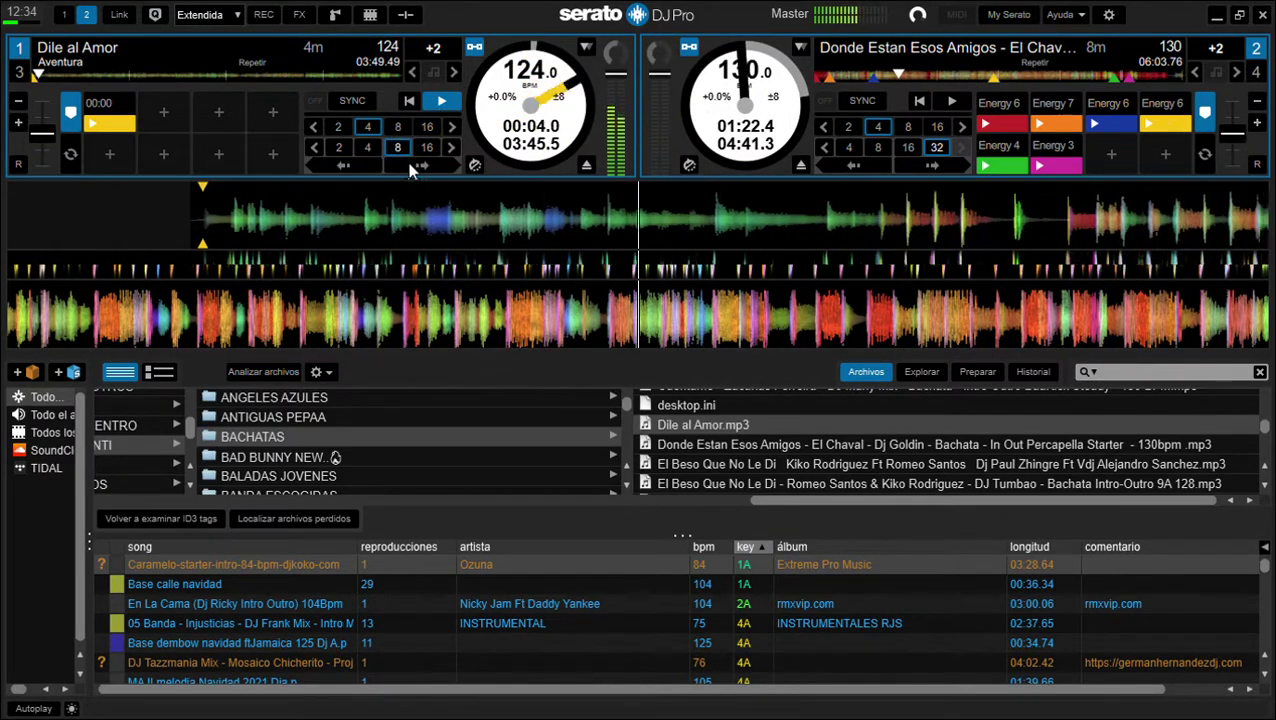
click(411, 167)
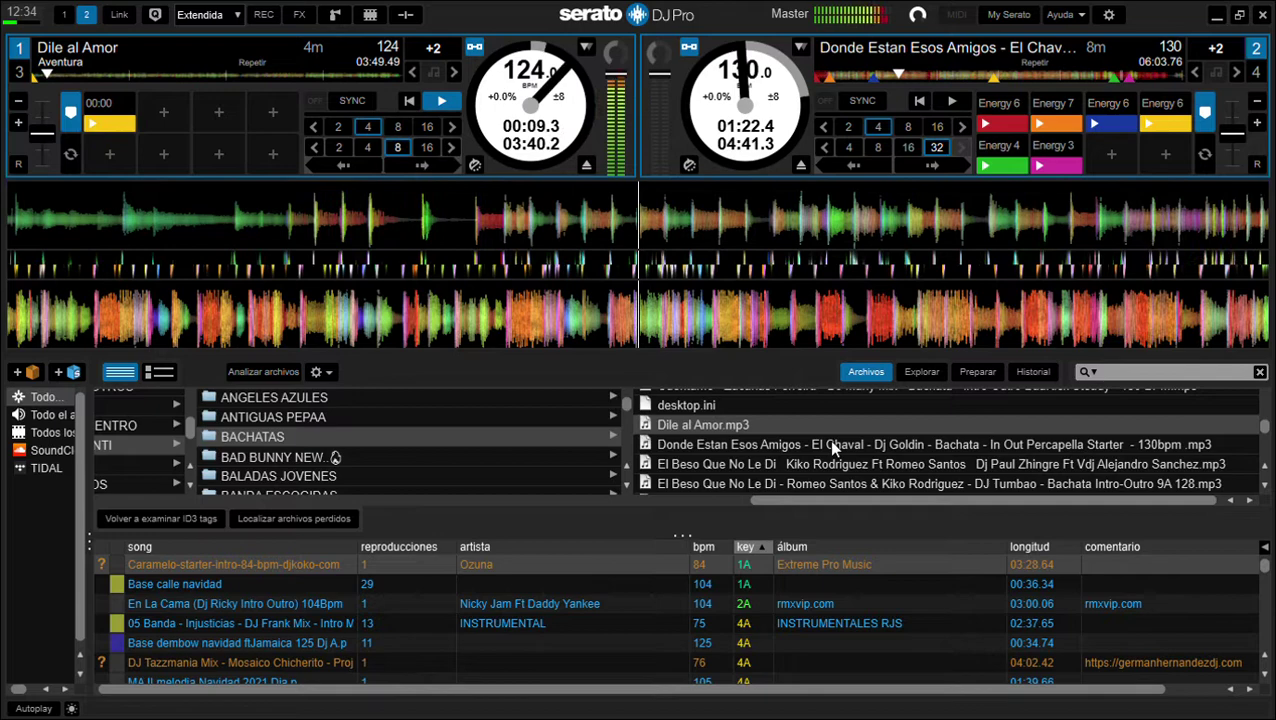
Step: Load the 128 BPM El Beso Que No Le Di - Romeo Santos & Kiko Rodriguez on deck 2 and raise its key by 2
scroll(828, 441, down, 1)
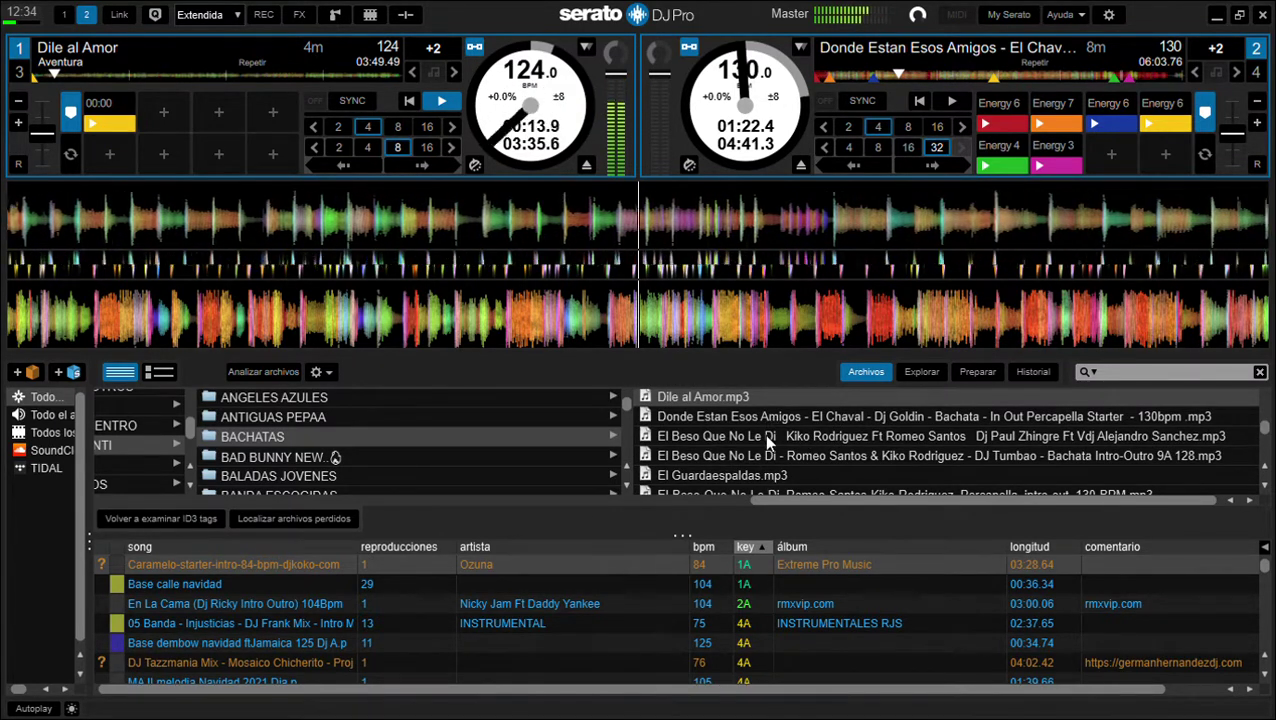
drag(773, 452, 819, 319)
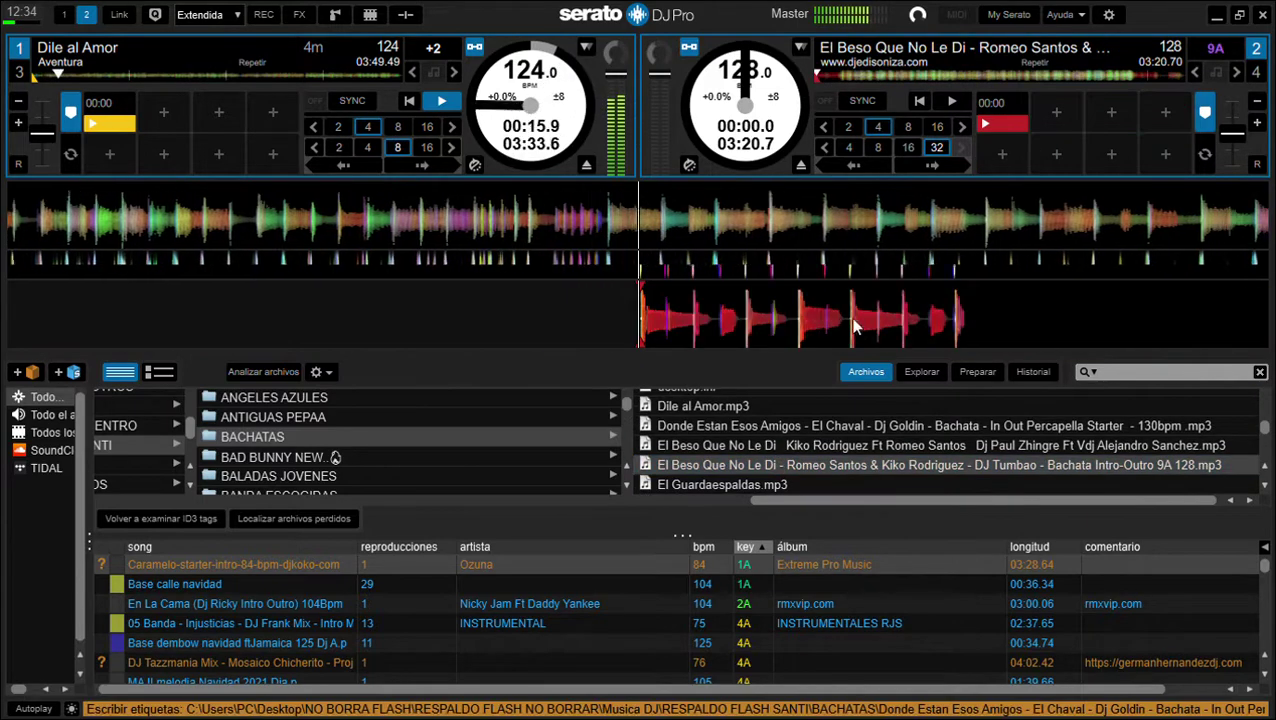
key(ctrl+alt+k)
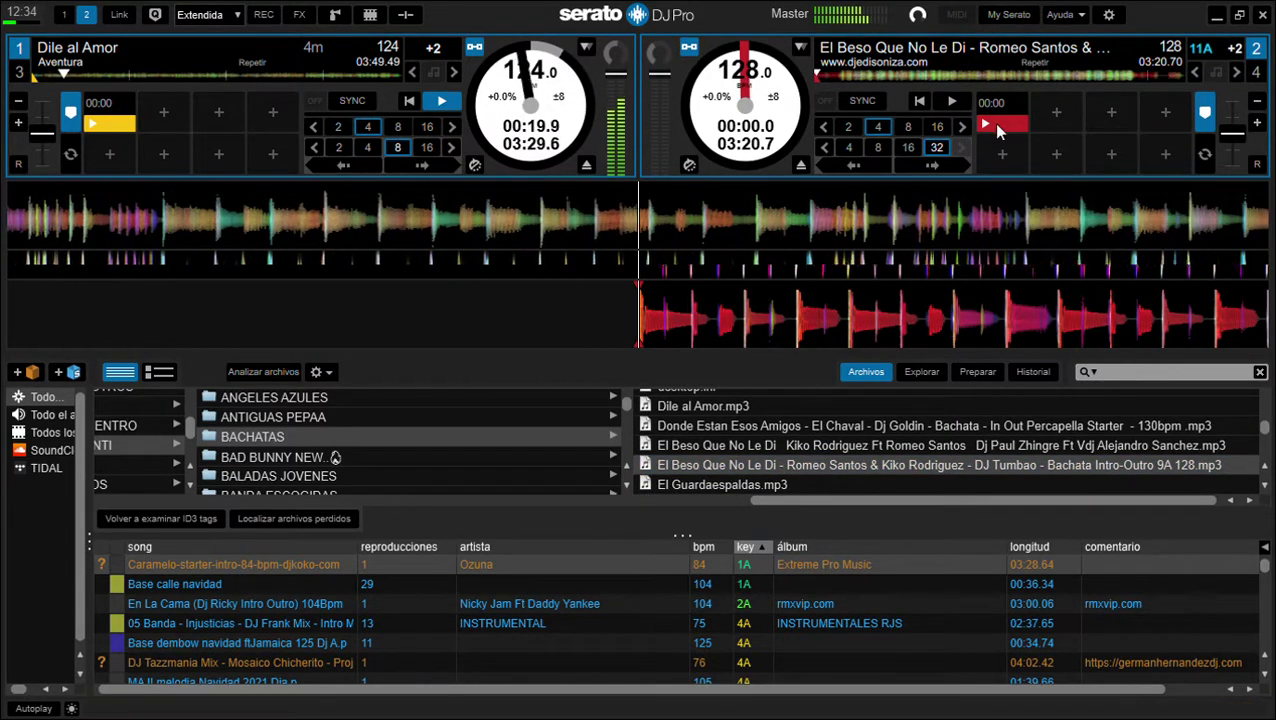
Step: Skip Dile al Amor ahead in 16-beat jumps, and switch playback to El Beso Que No Le Di with its jump size set to 8 beats
click(426, 166)
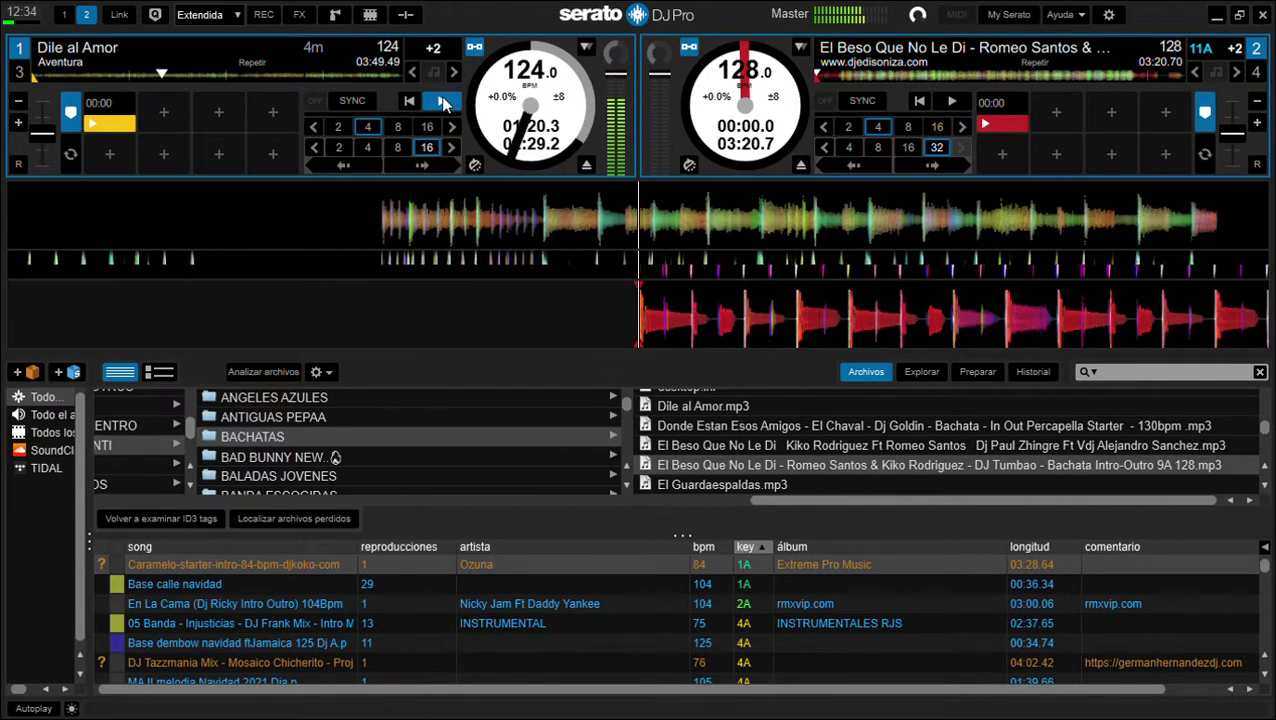
click(951, 101)
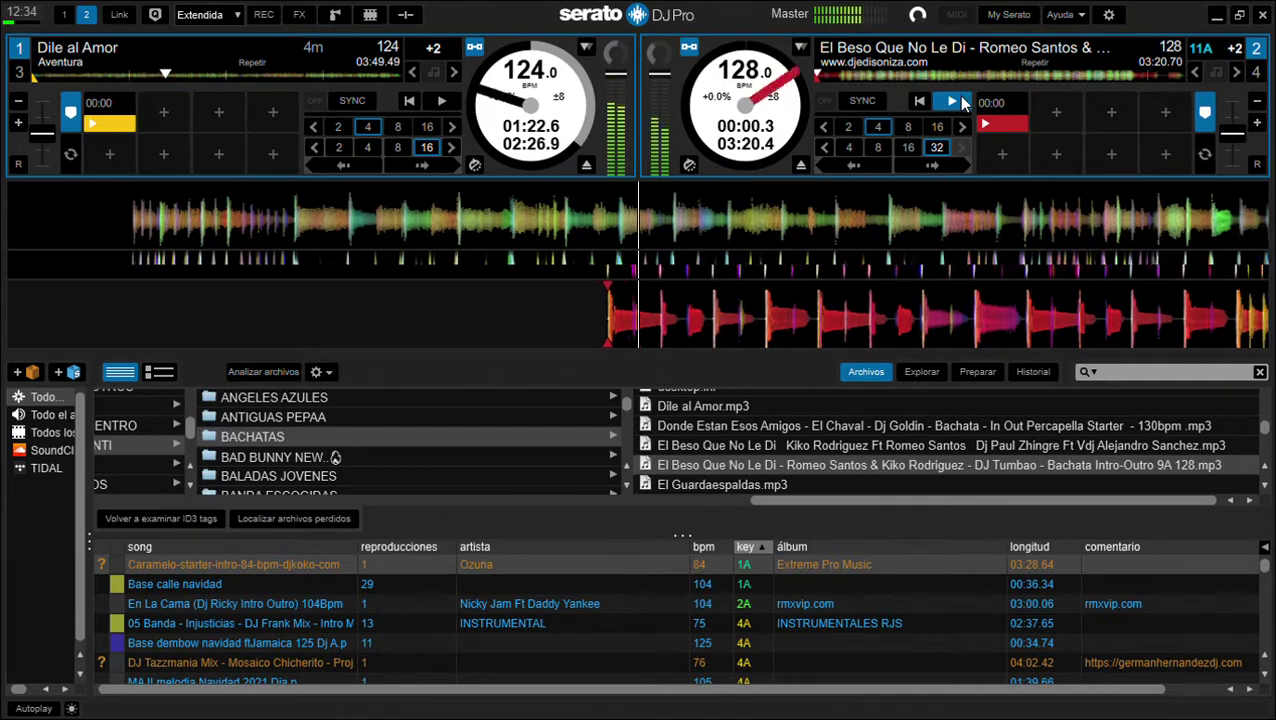
click(879, 148)
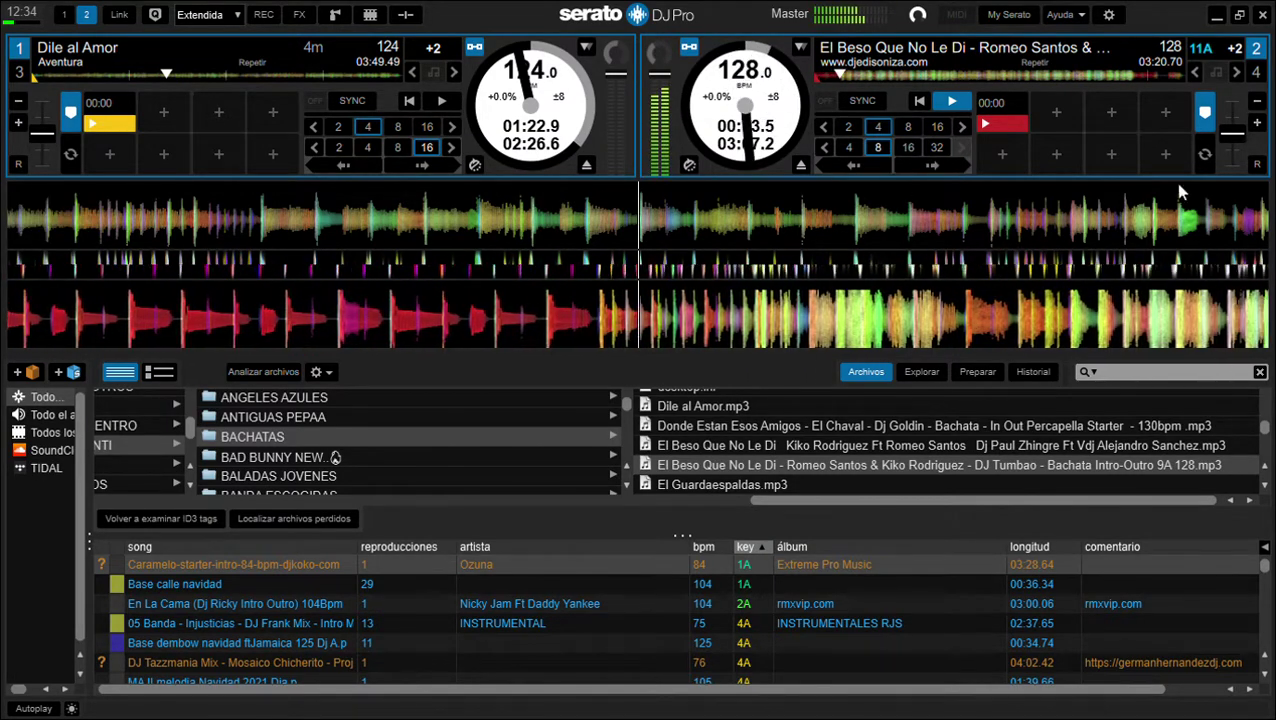
Step: Load El Guardaespaldas on deck 1, and set a lime green cue point at its start
scroll(814, 434, down, 1)
drag(764, 457, 795, 216)
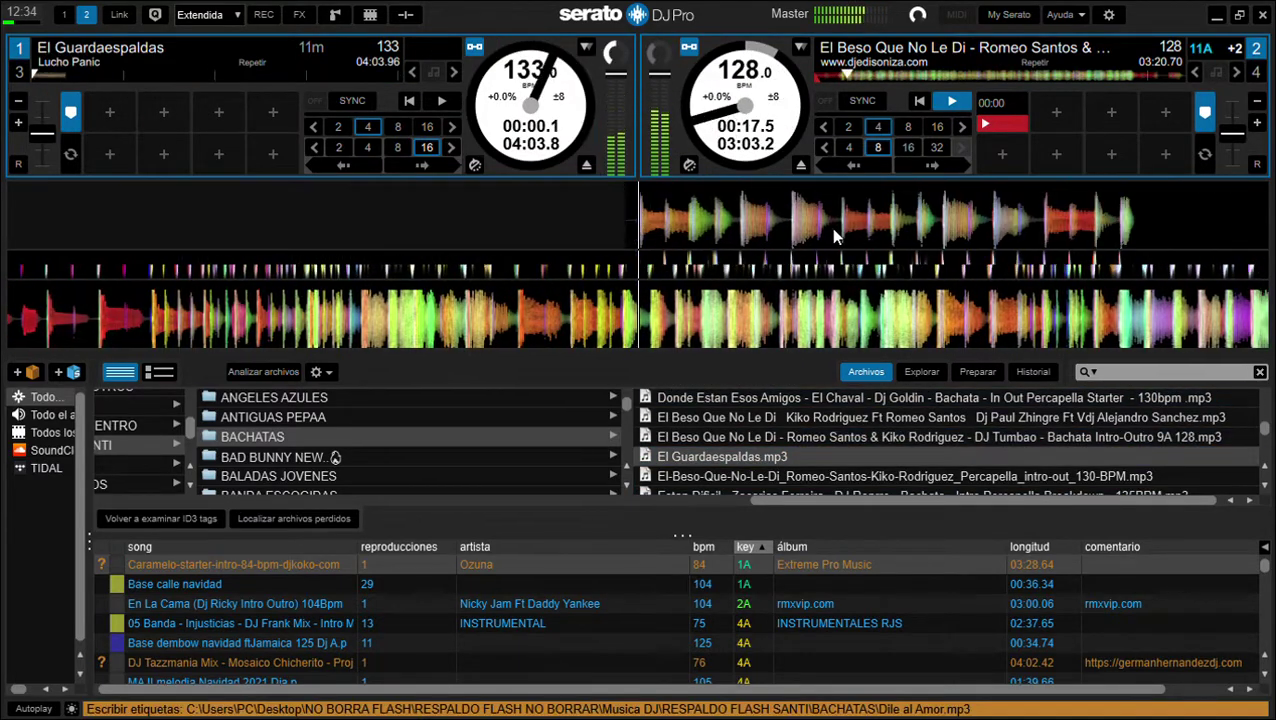
click(123, 112)
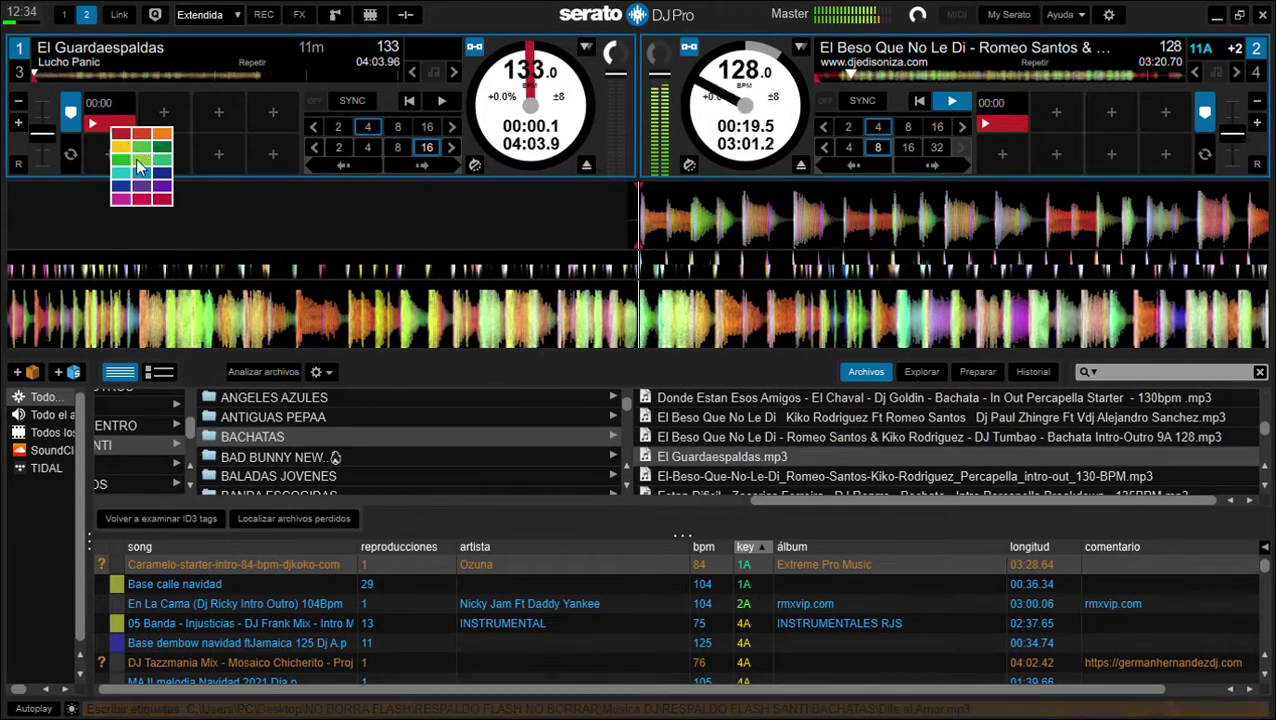
click(121, 126)
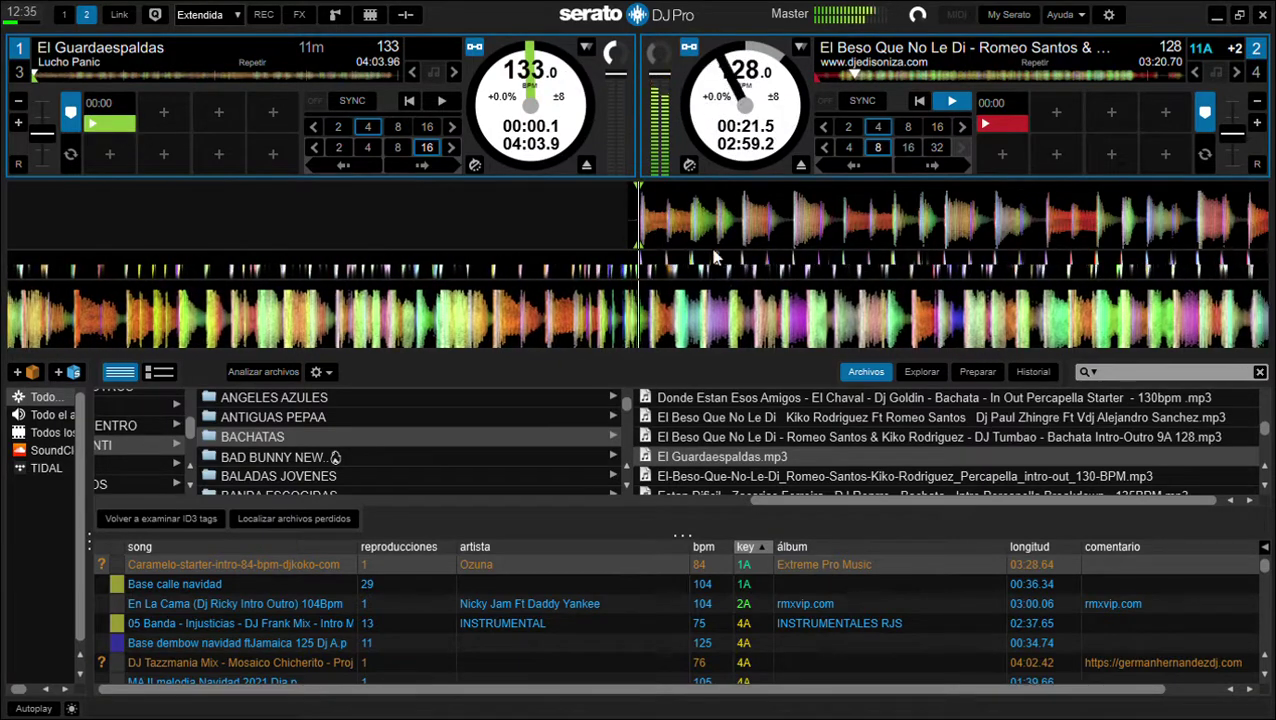
drag(733, 207, 745, 207)
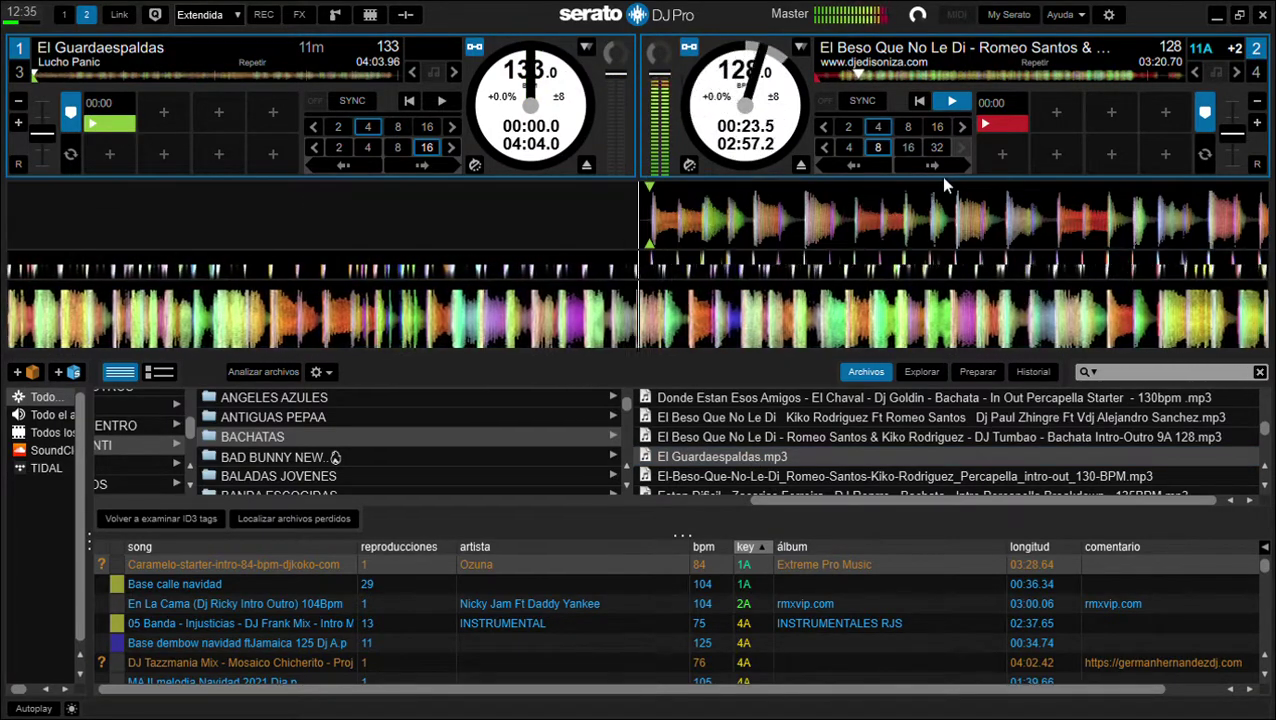
Step: Skip El Beso Que No Le Di ahead in 8-beat jumps, and switch playback to El Guardaespaldas from its start cue, raised by 2 in key
click(939, 163)
click(939, 163)
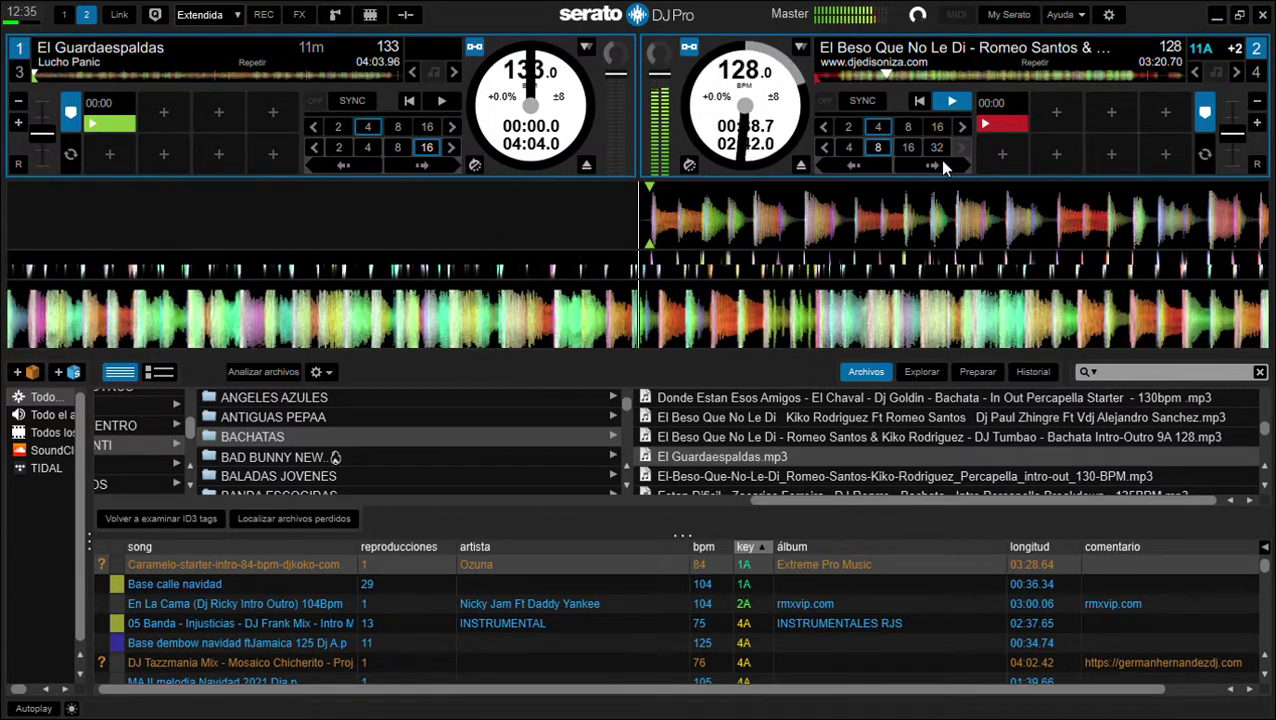
click(940, 163)
click(939, 163)
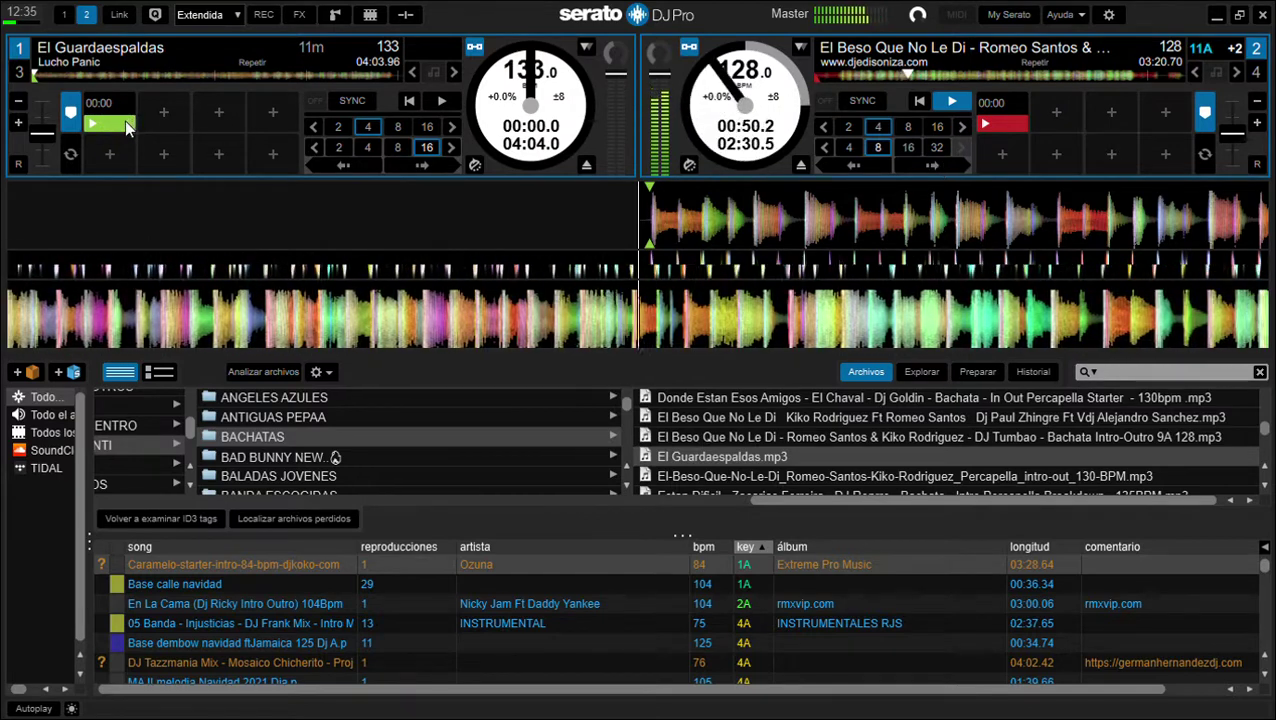
key(w)
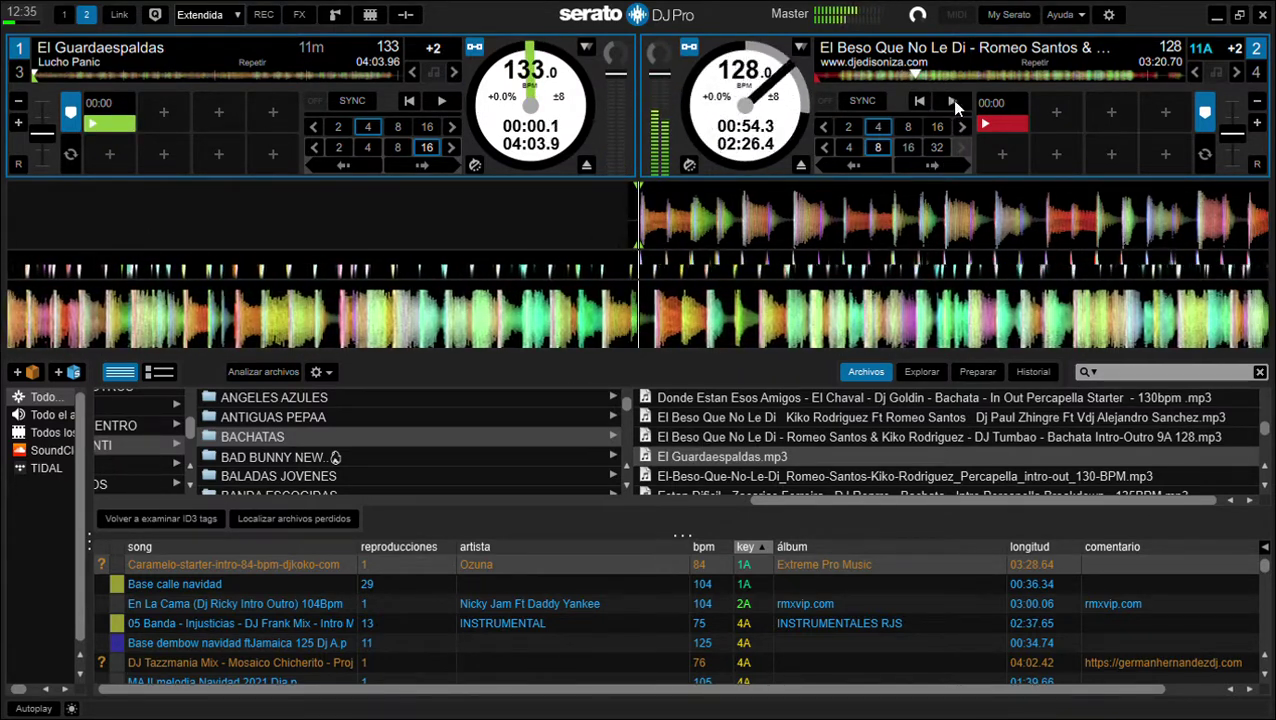
click(441, 101)
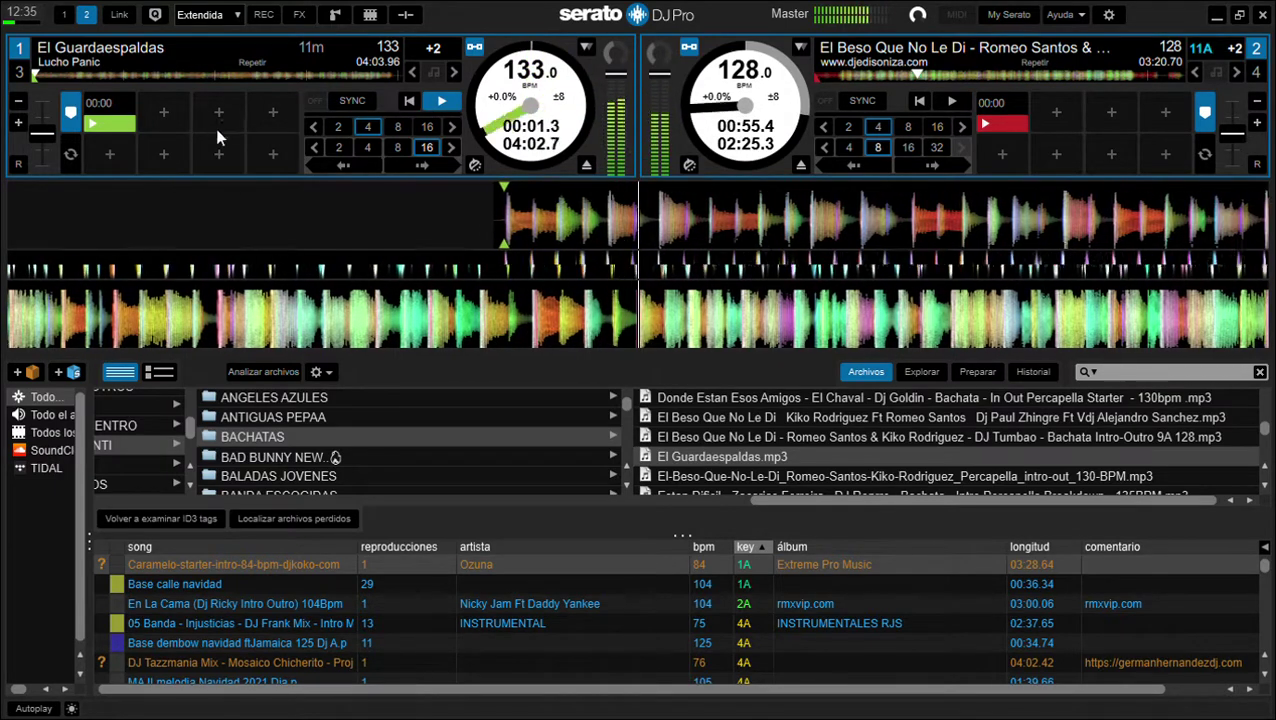
Step: Load the 135 BPM Estan Dificil - Zacarias Ferreira on deck 2, and set a turquoise cue point at its start
scroll(793, 461, down, 3)
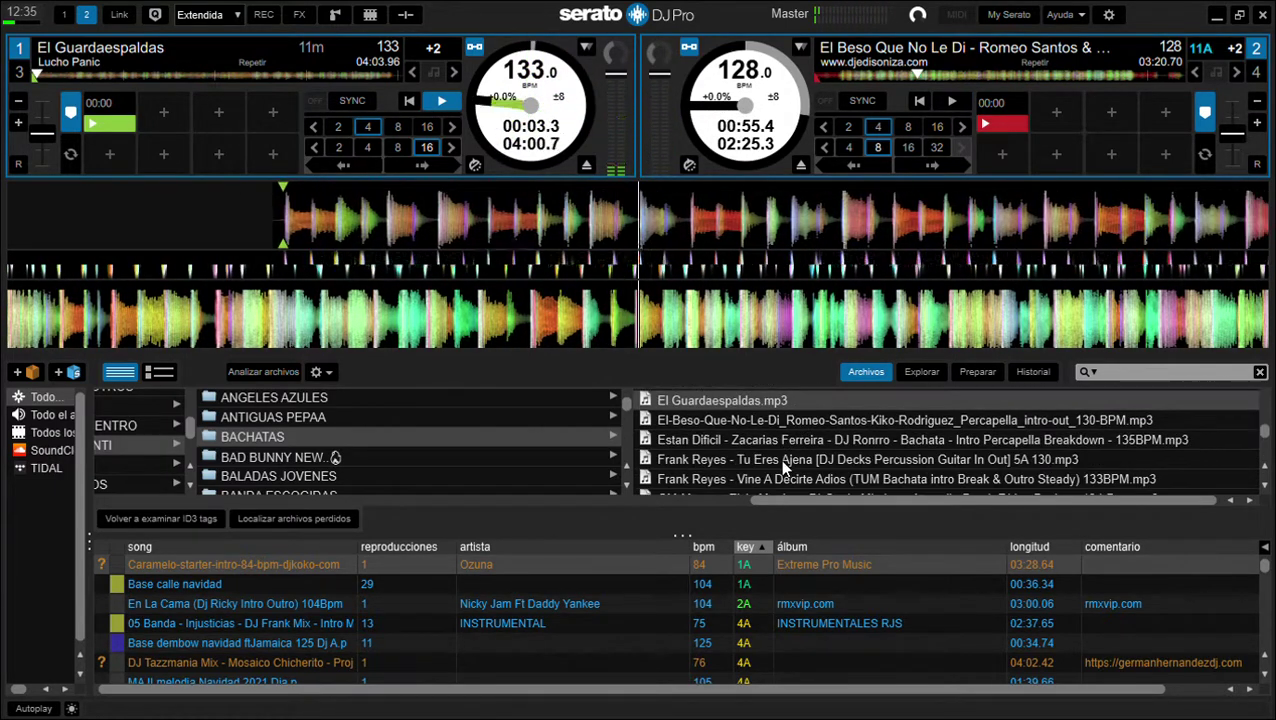
drag(748, 440, 843, 258)
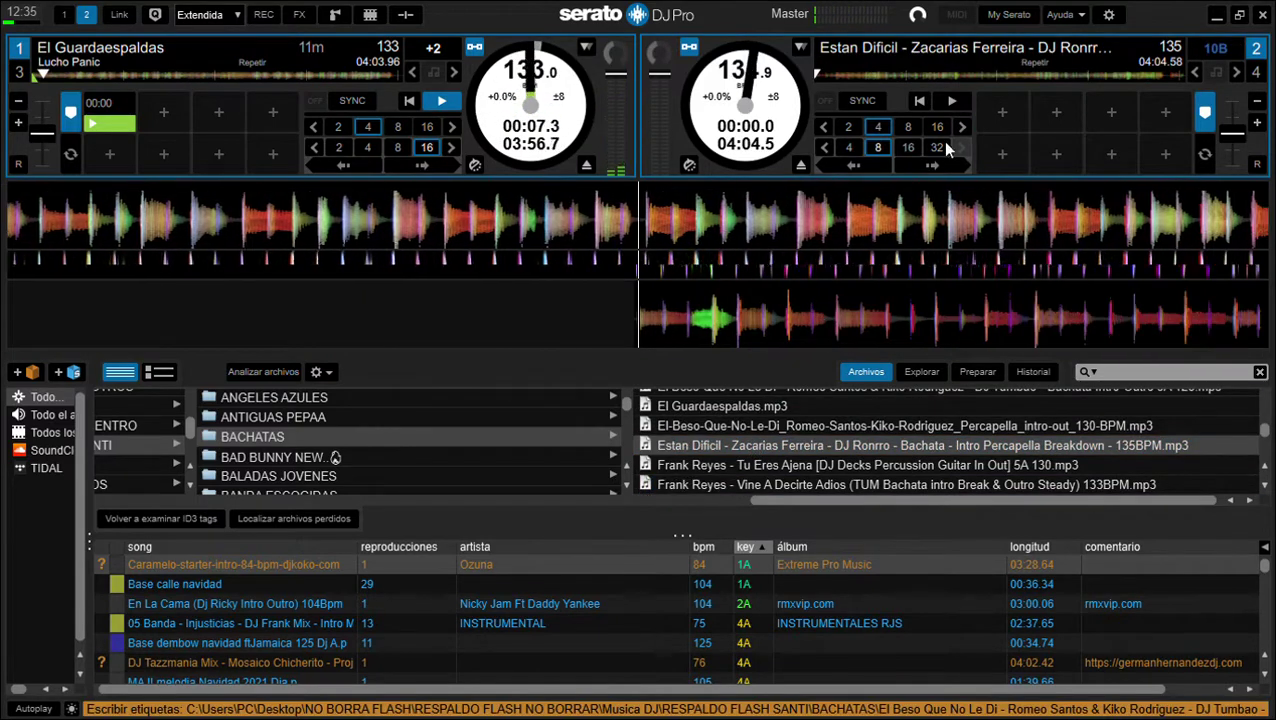
click(1006, 120)
right_click(1006, 122)
click(1045, 160)
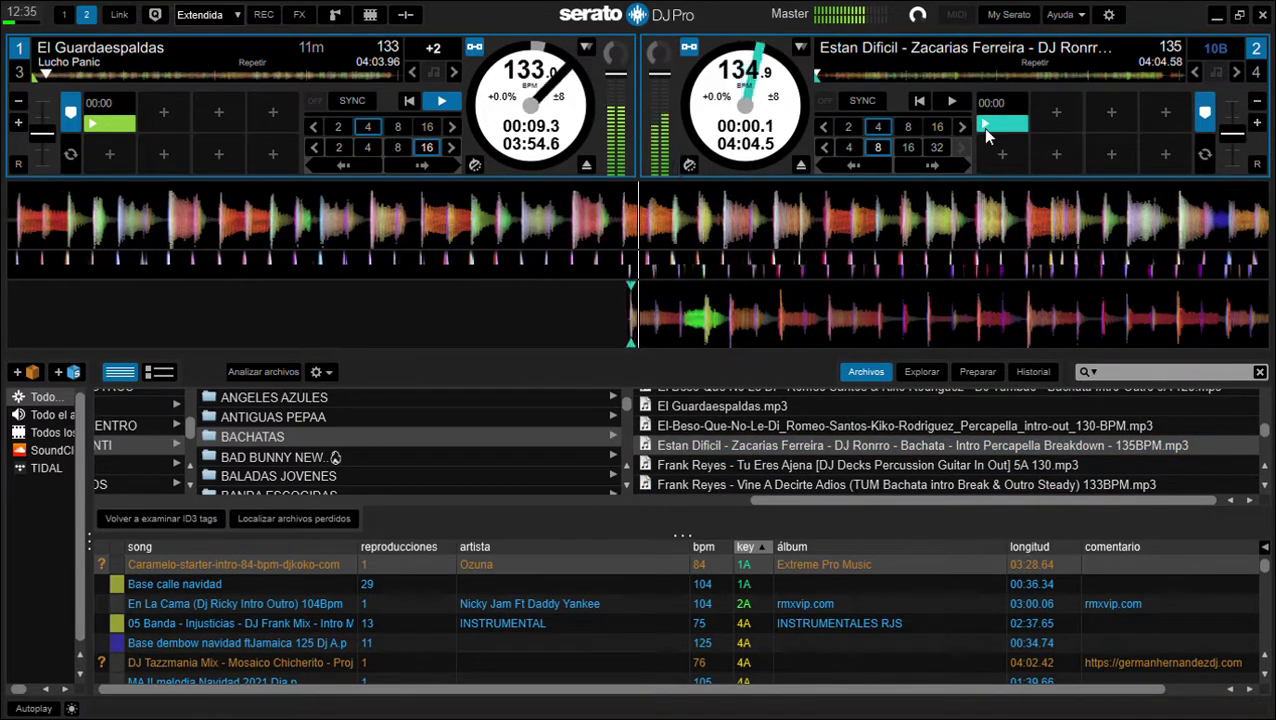
Step: Raise Estan Dificil by 2 in key, and switch playback to it from El Guardaespaldas
click(1236, 72)
click(1236, 72)
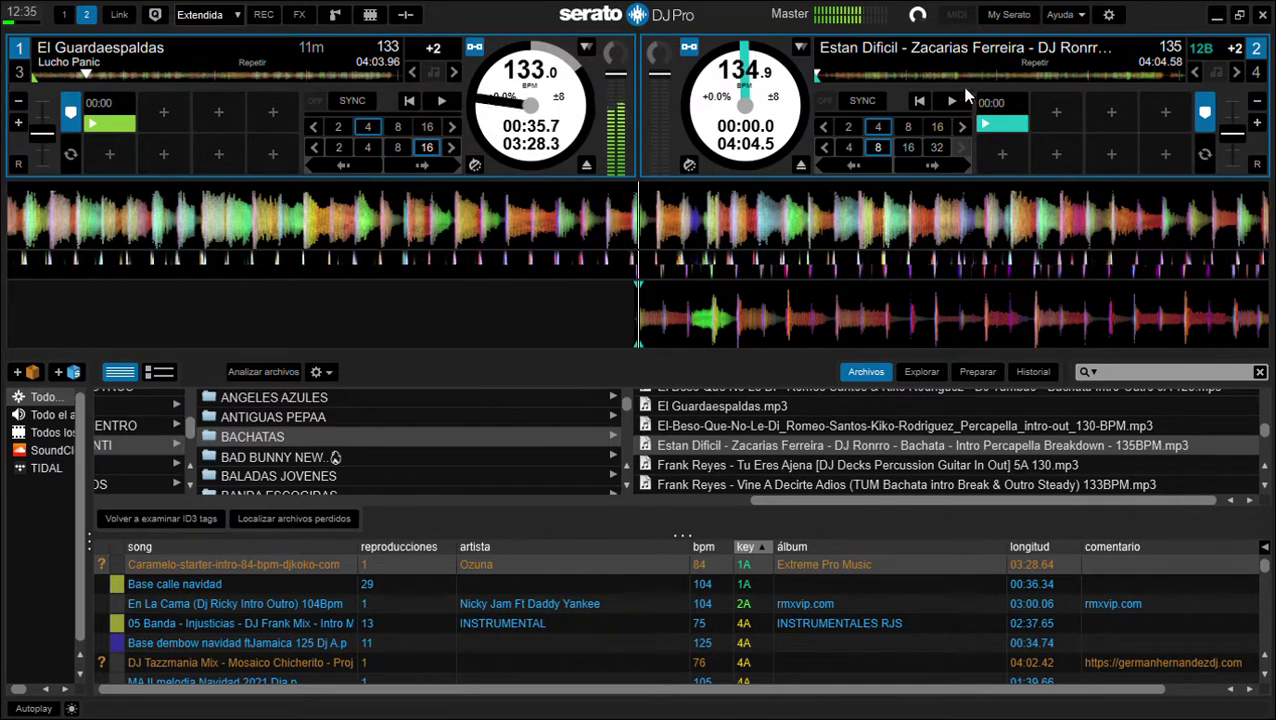
click(950, 101)
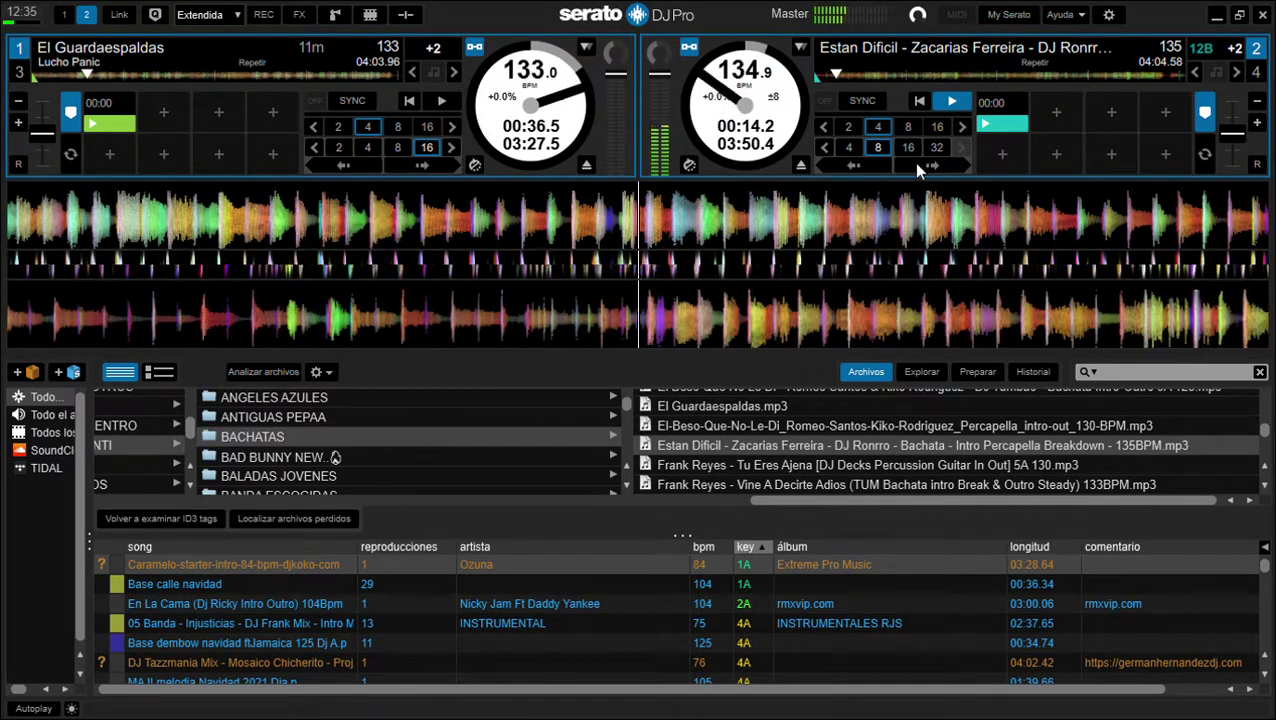
Step: Load the 134 BPM Maestra - Elvis Martinez on deck 1, and set a green cue point at its start
scroll(877, 430, down, 1)
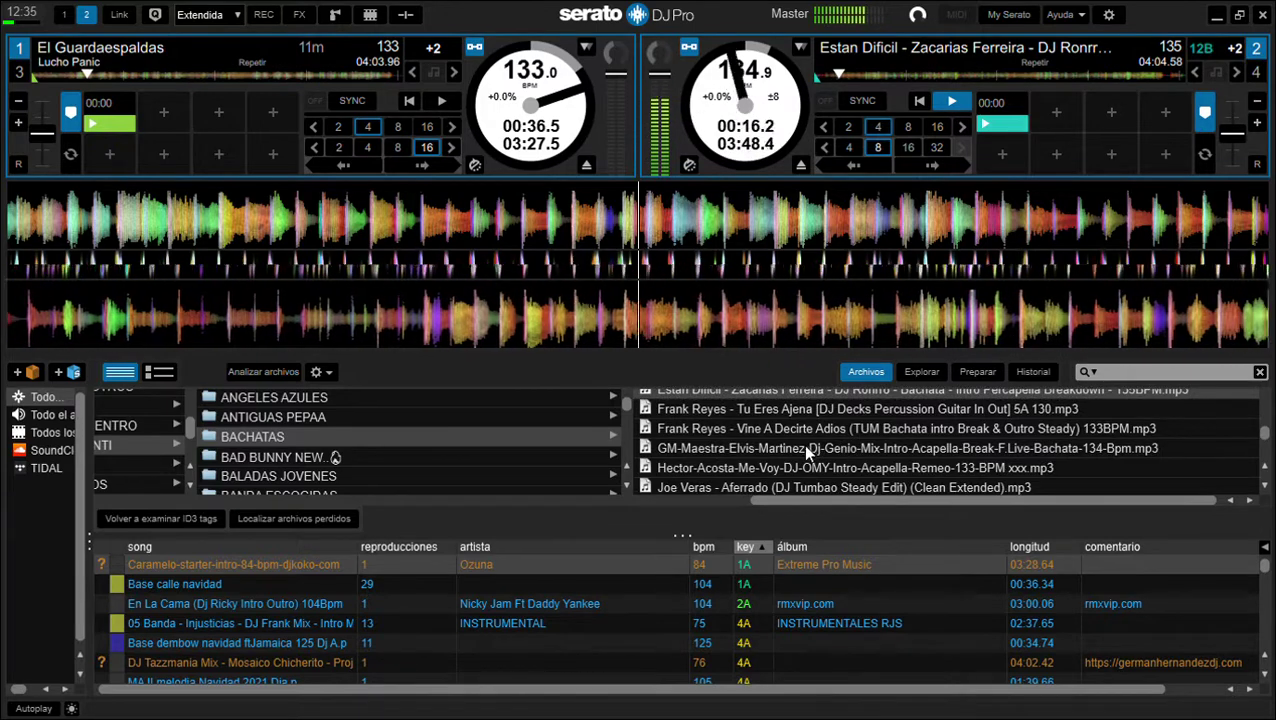
drag(802, 444, 581, 214)
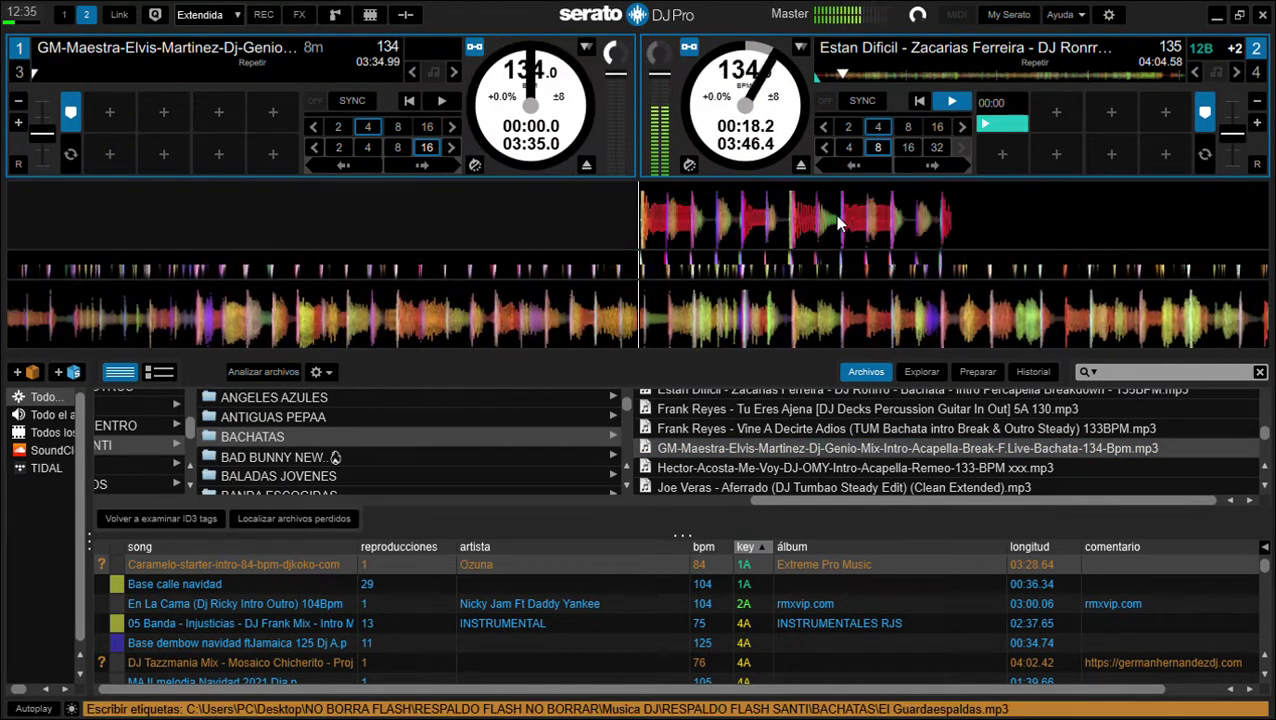
click(110, 113)
click(110, 113)
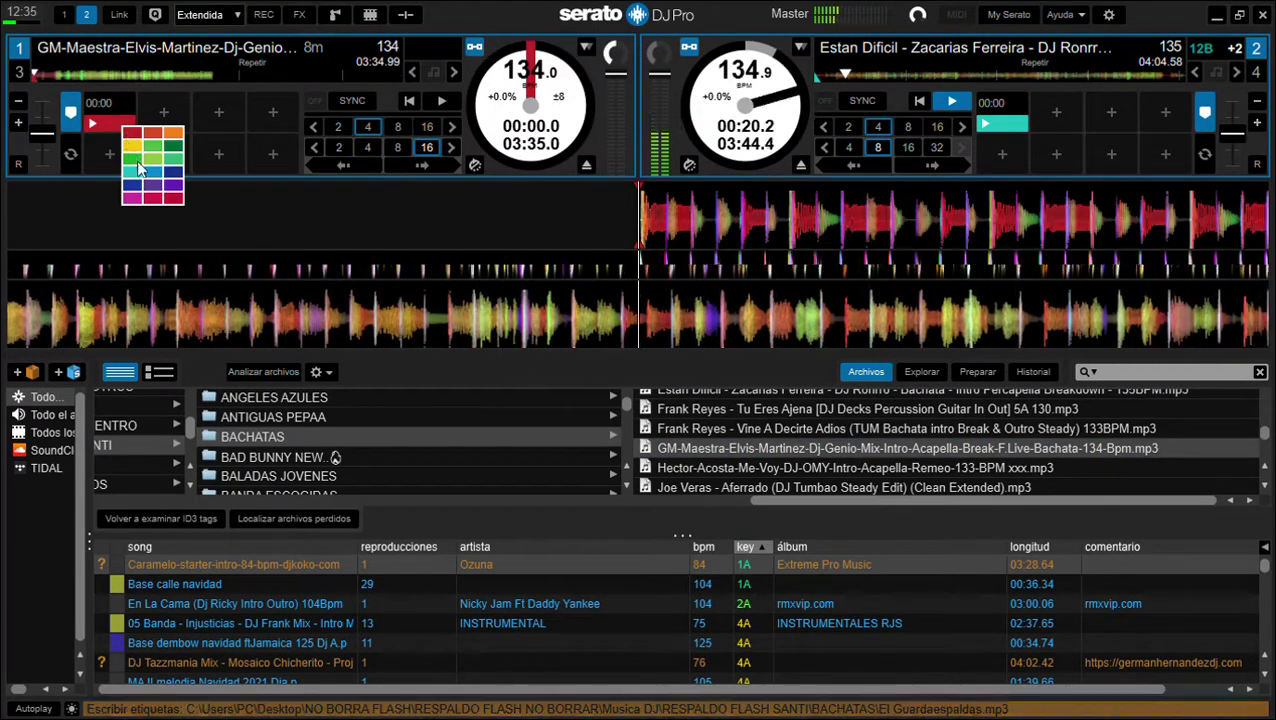
click(140, 163)
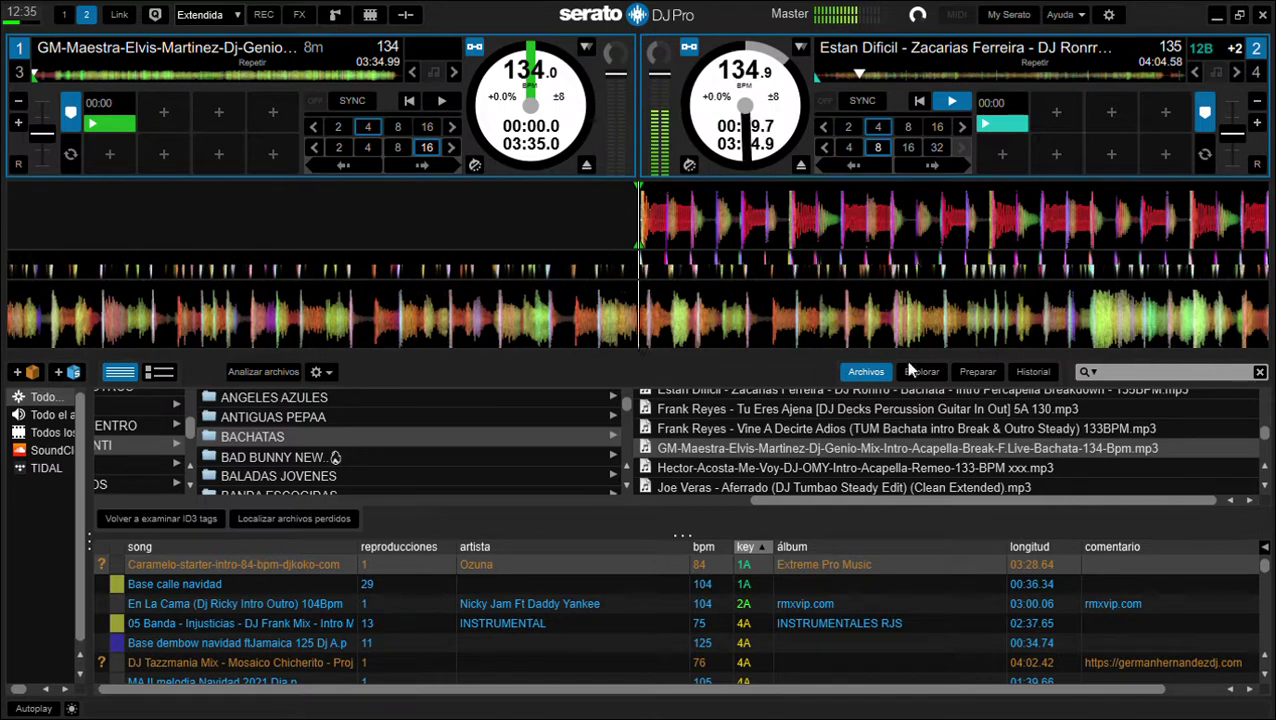
Step: Move Estan Dificil ahead with a 32-beat jump and back in 4-beat jumps, and start playing Maestra on deck 1
scroll(855, 412, down, 2)
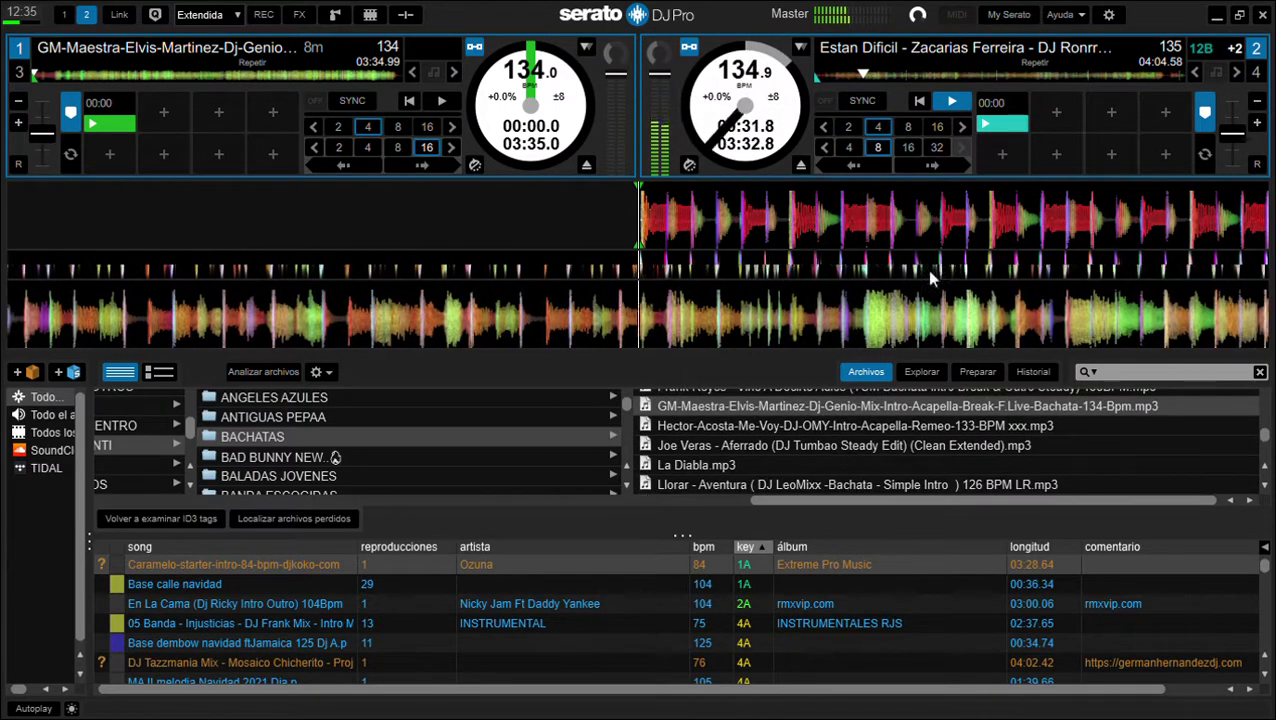
click(936, 147)
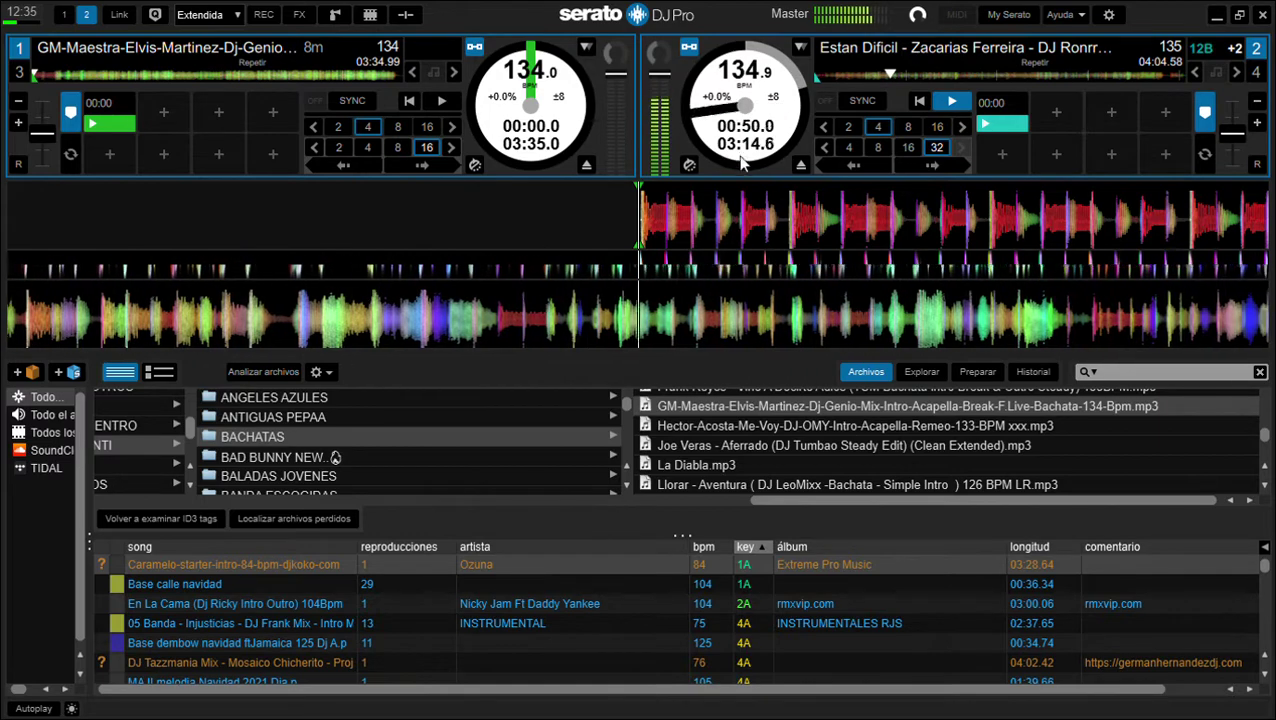
click(848, 147)
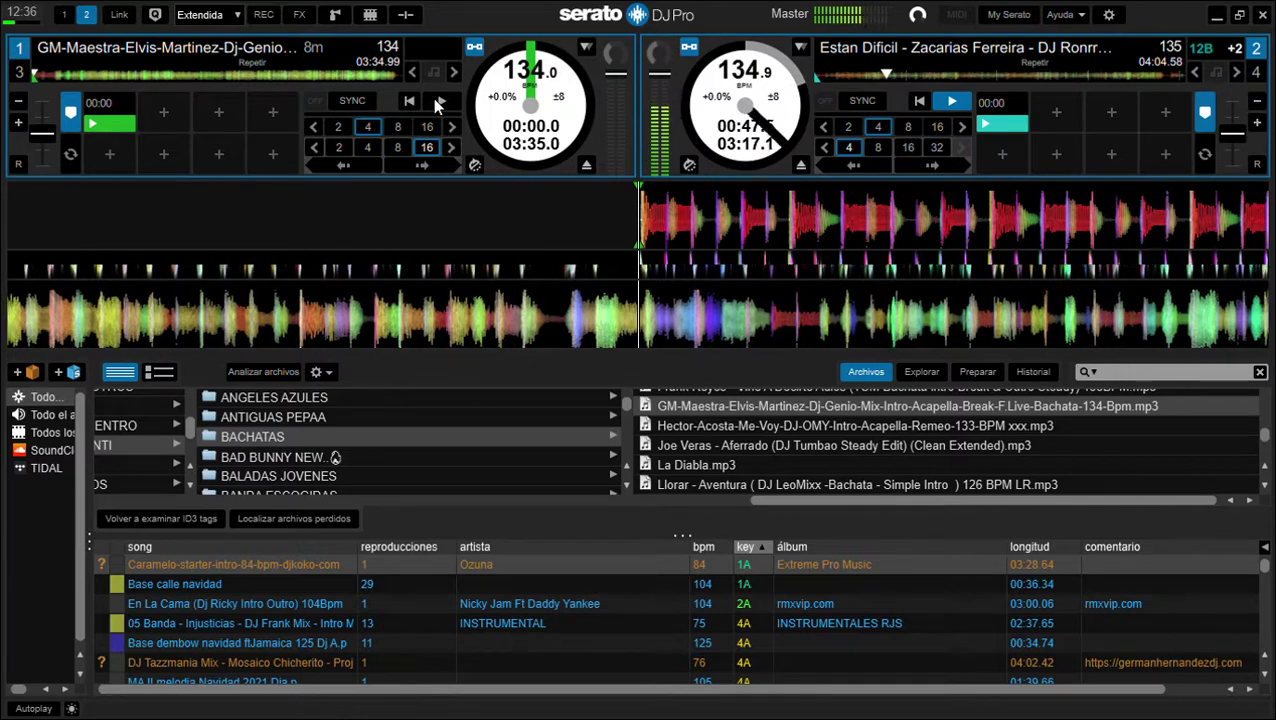
click(439, 102)
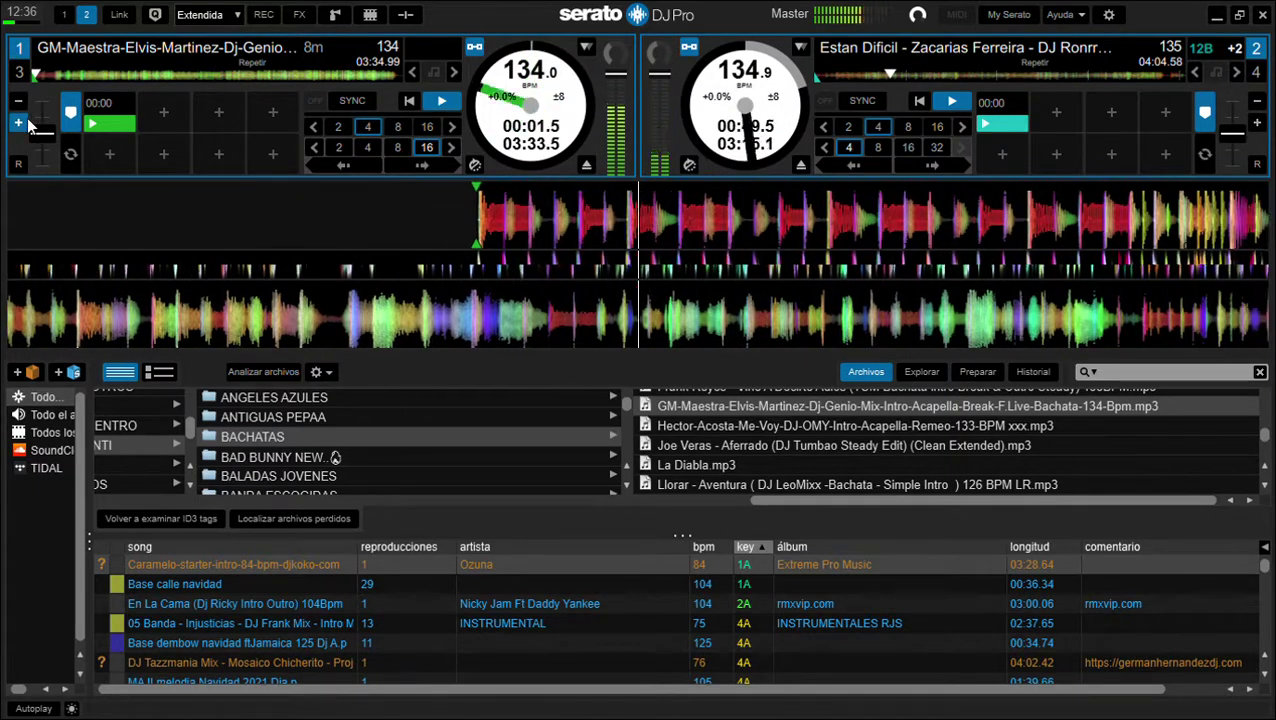
Step: Raise Maestra by 2 in key, and load La Diabla by Romeo Santos on deck 2
click(452, 73)
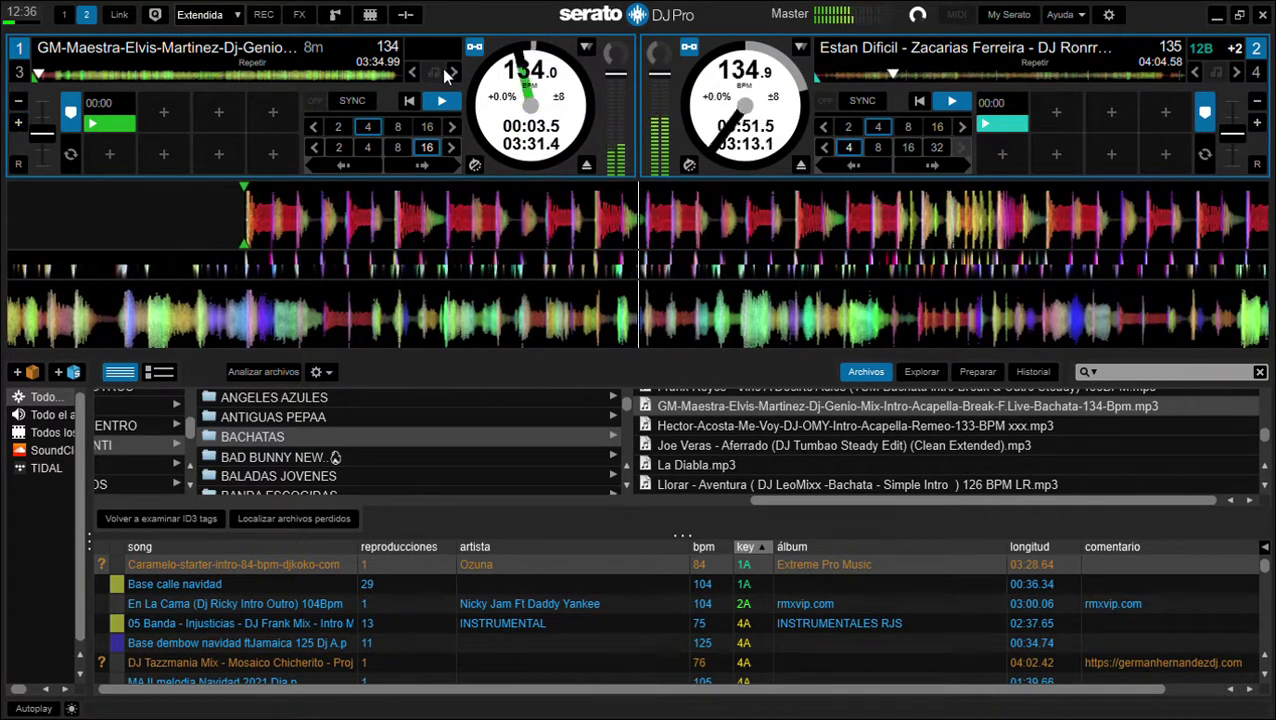
click(452, 73)
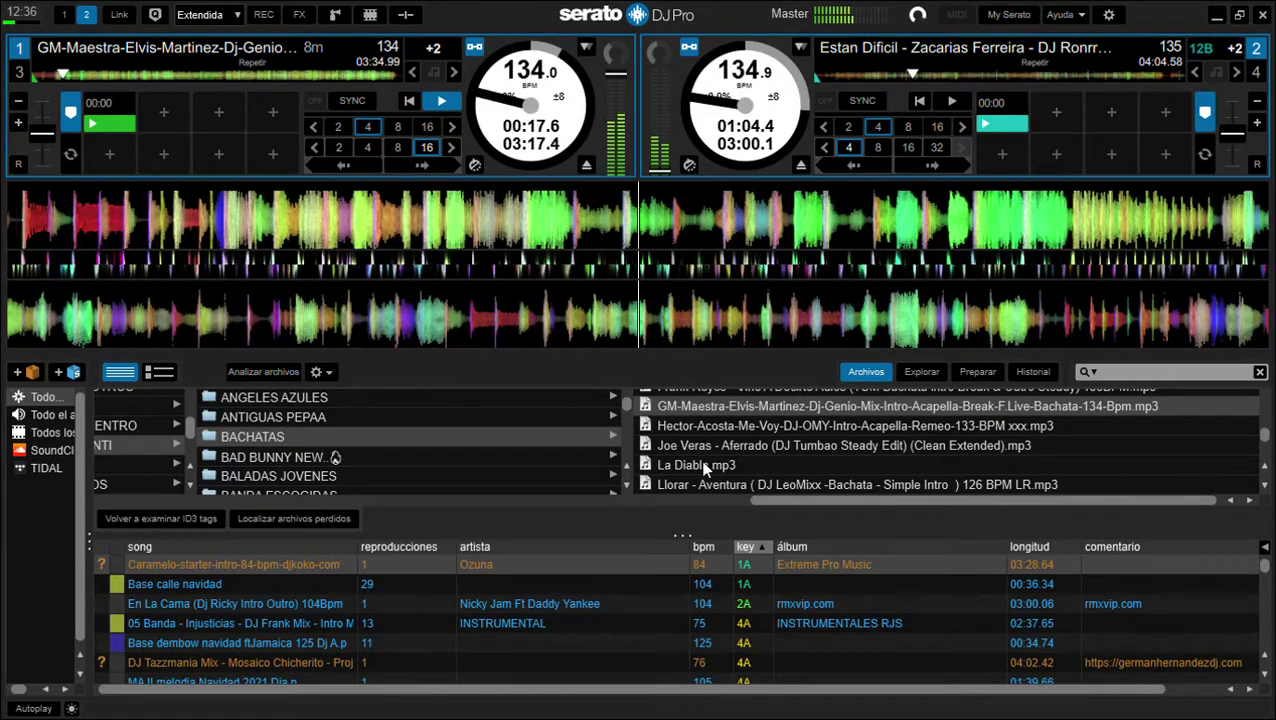
drag(700, 465, 803, 305)
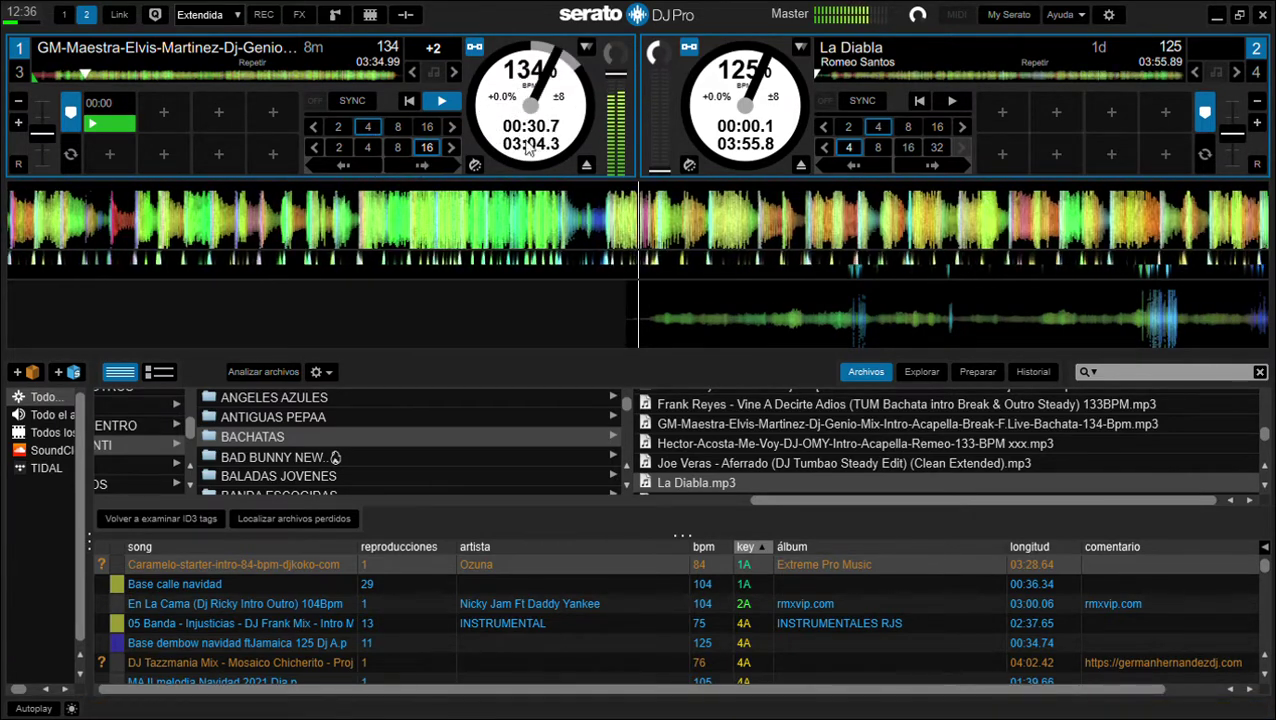
Step: Set a blue cue point at the start of La Diabla on deck 2
click(1002, 112)
click(985, 124)
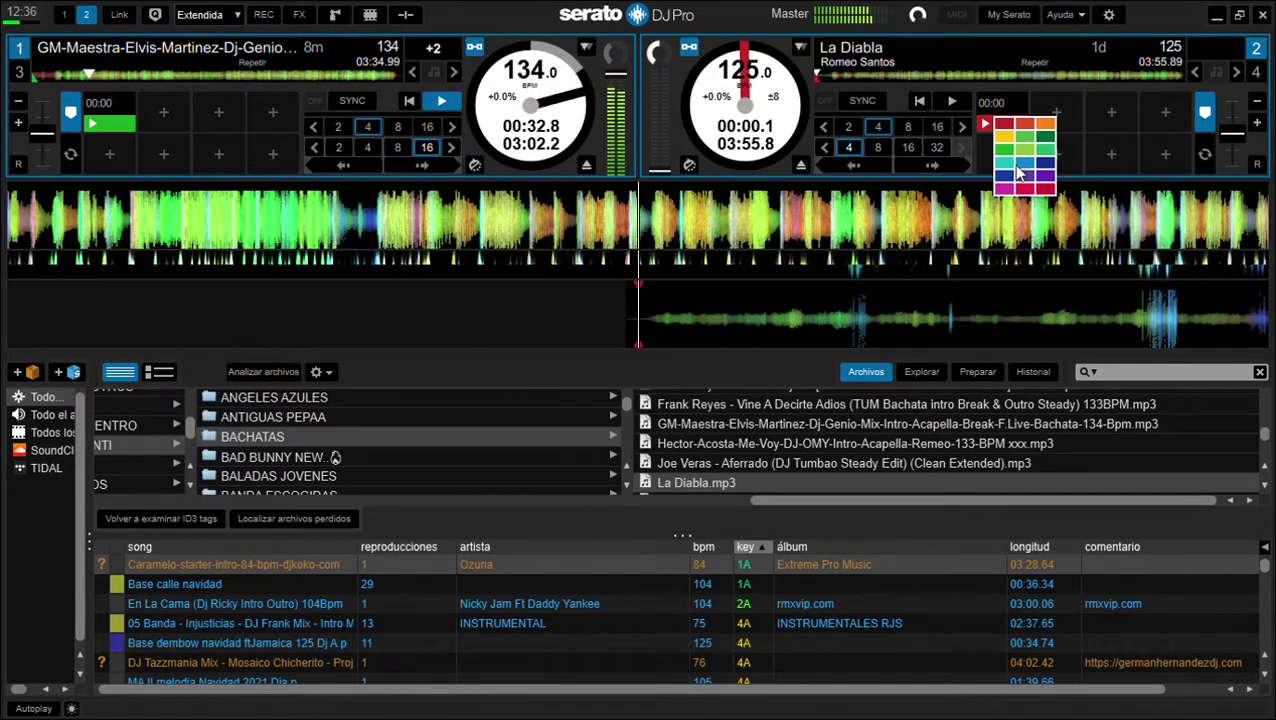
click(1032, 172)
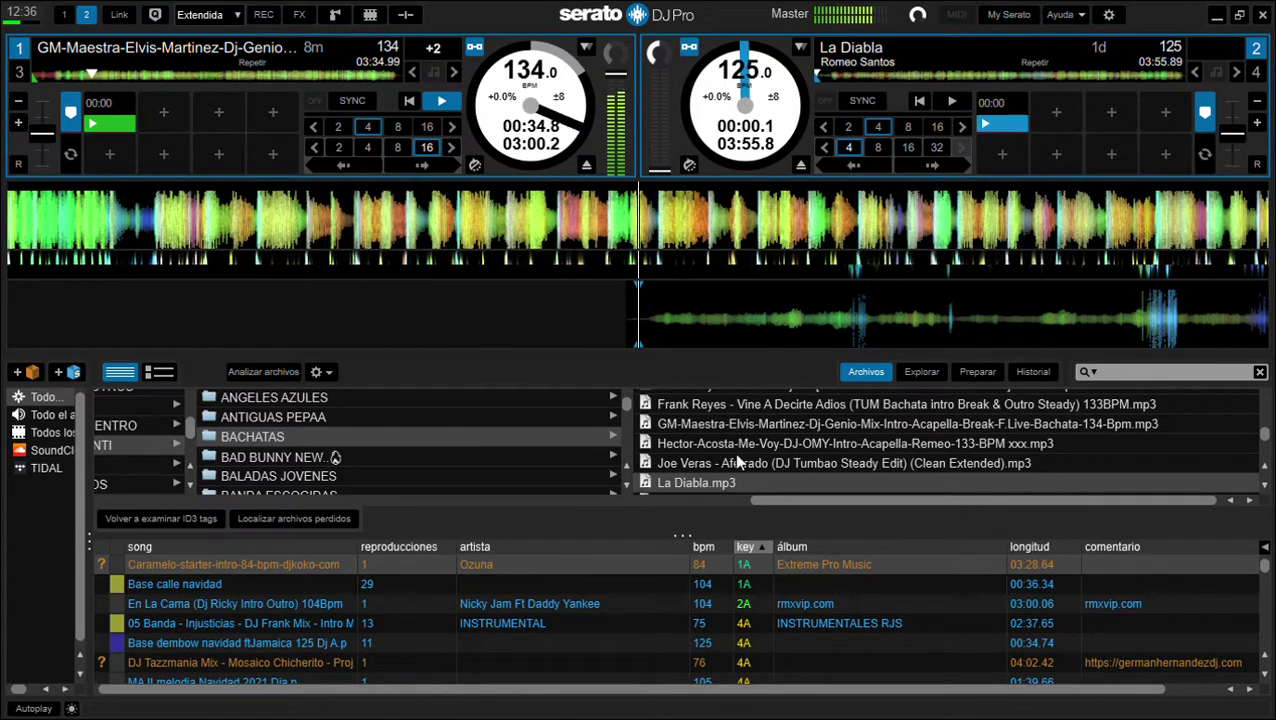
scroll(738, 460, up, 1)
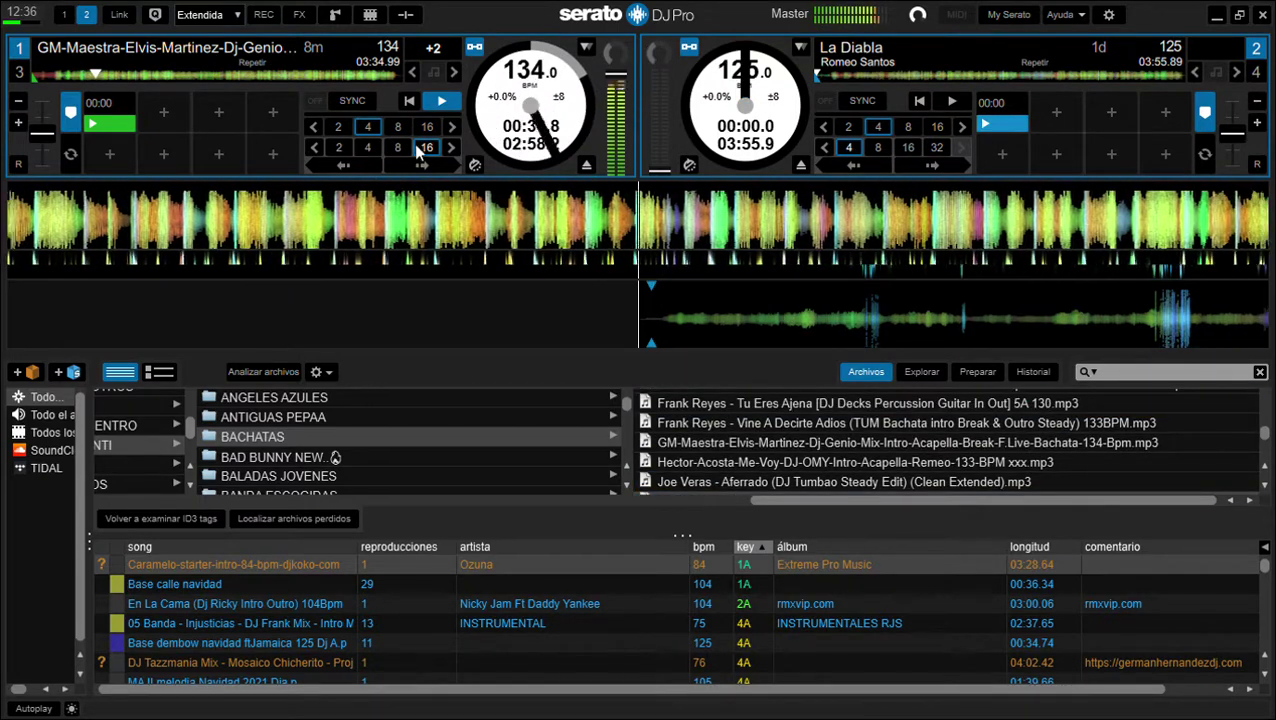
Step: Raise La Diabla by 2 in key, and switch playback to it from Maestra
click(1237, 72)
click(1237, 72)
click(451, 147)
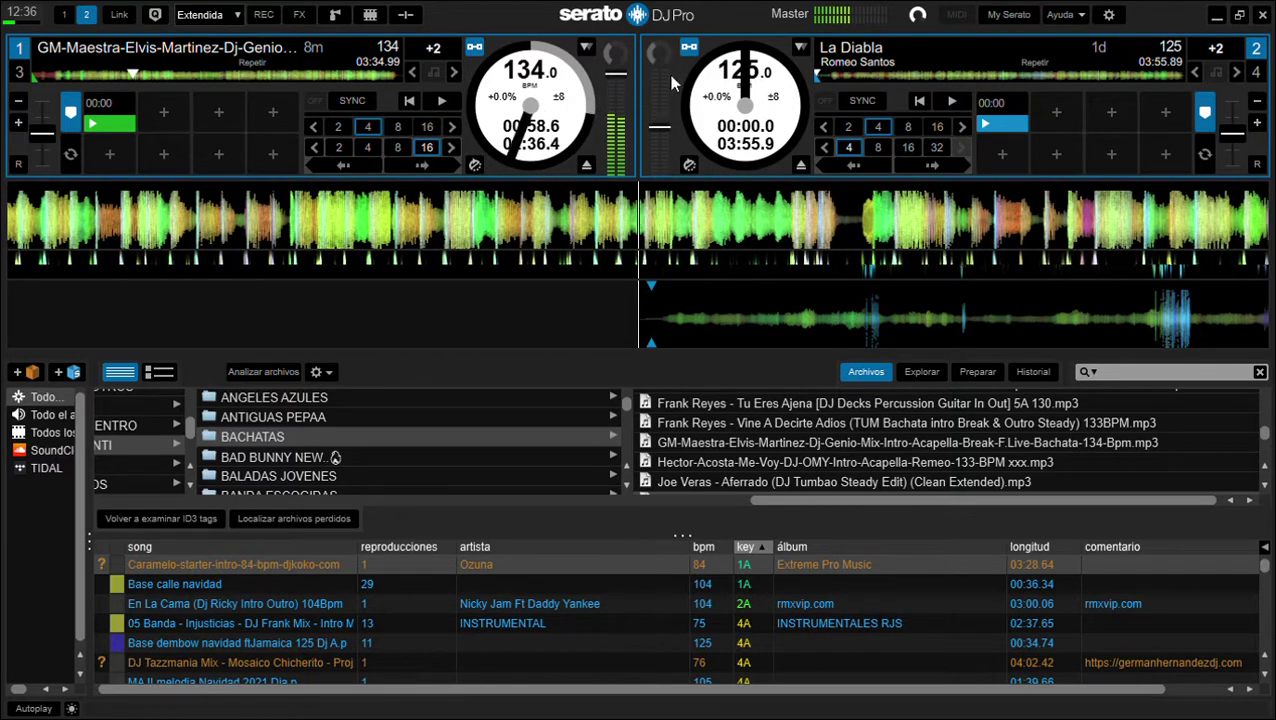
click(950, 101)
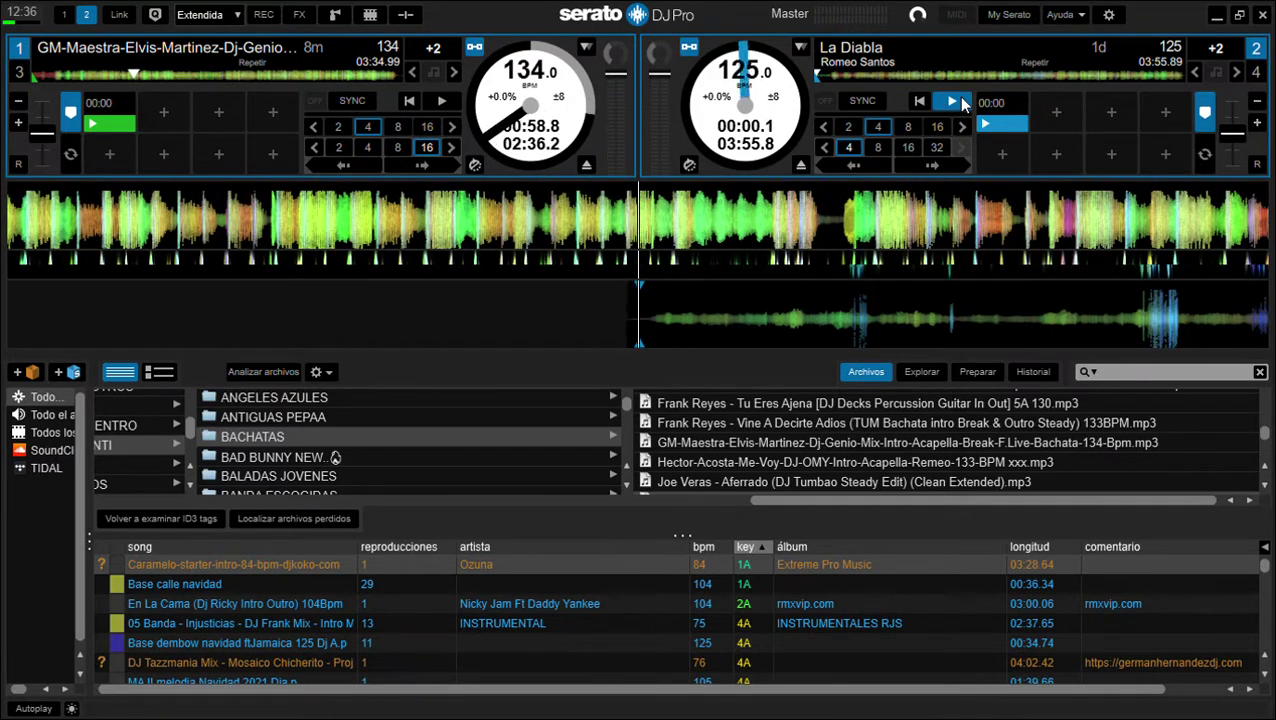
Step: Set deck 2's beat-jump size to 16, and load the 126 BPM Llorar - Aventura on deck 1
click(904, 167)
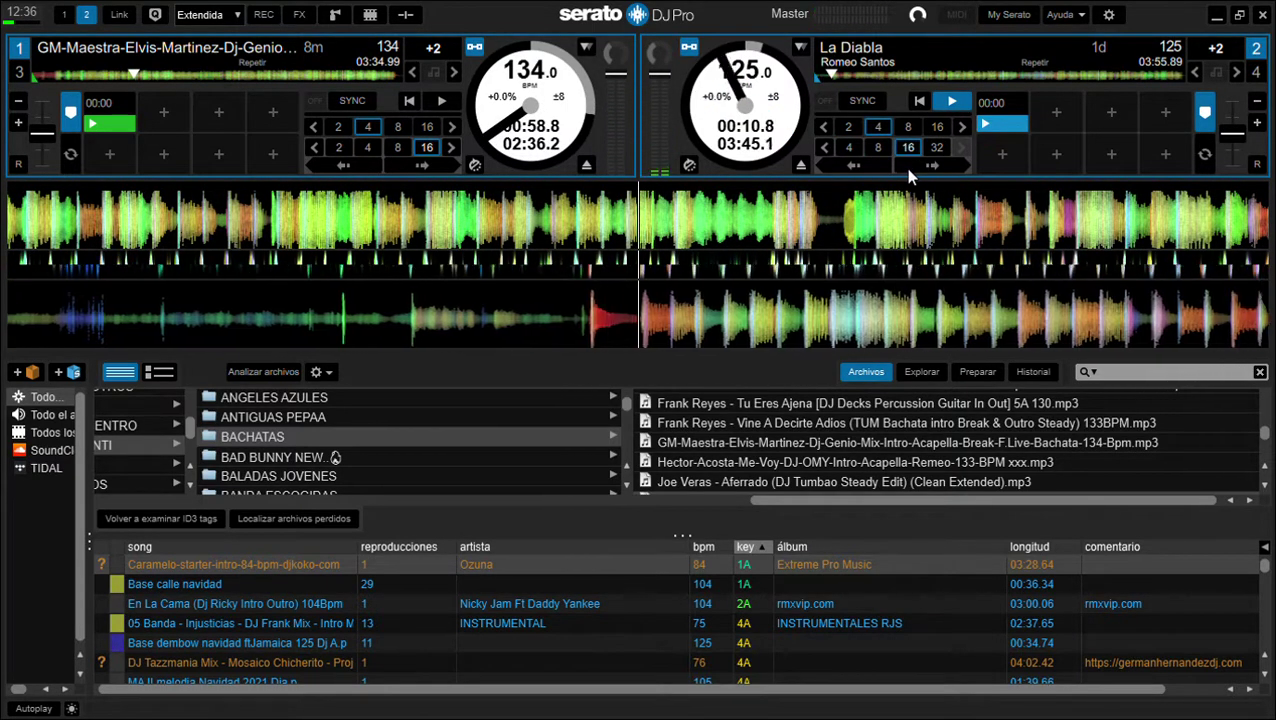
scroll(829, 401, down, 3)
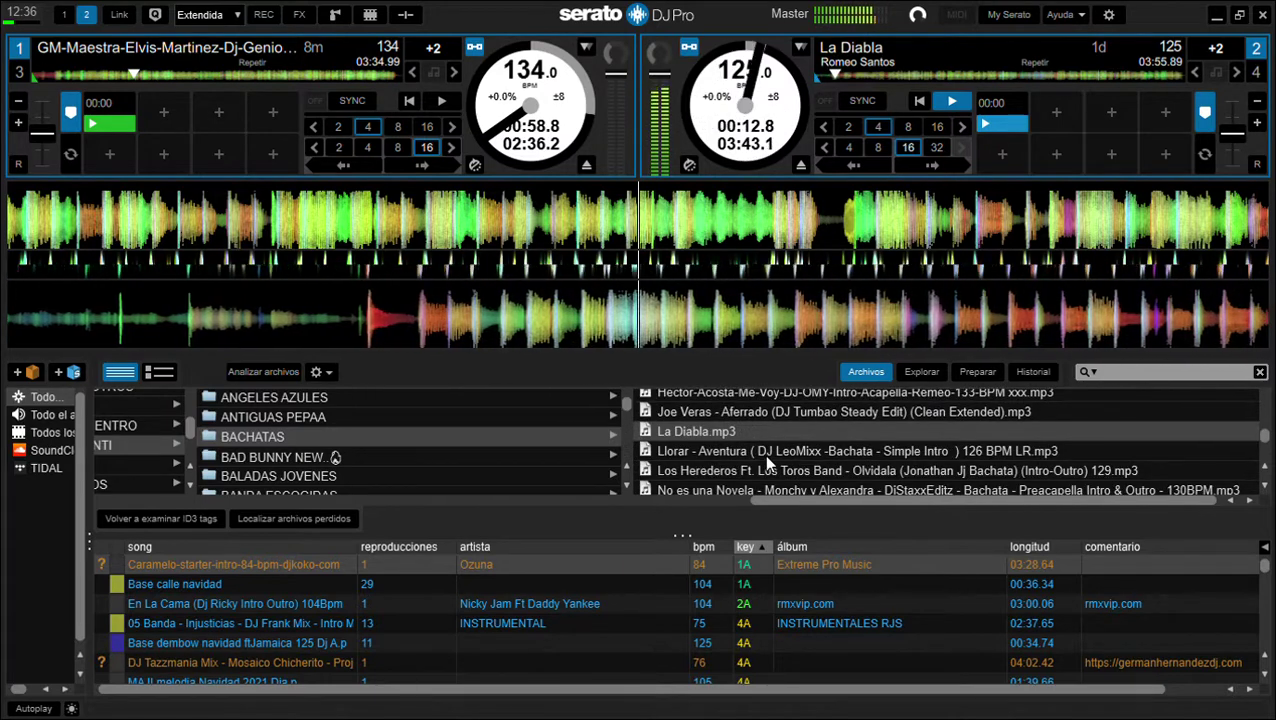
drag(764, 451, 715, 201)
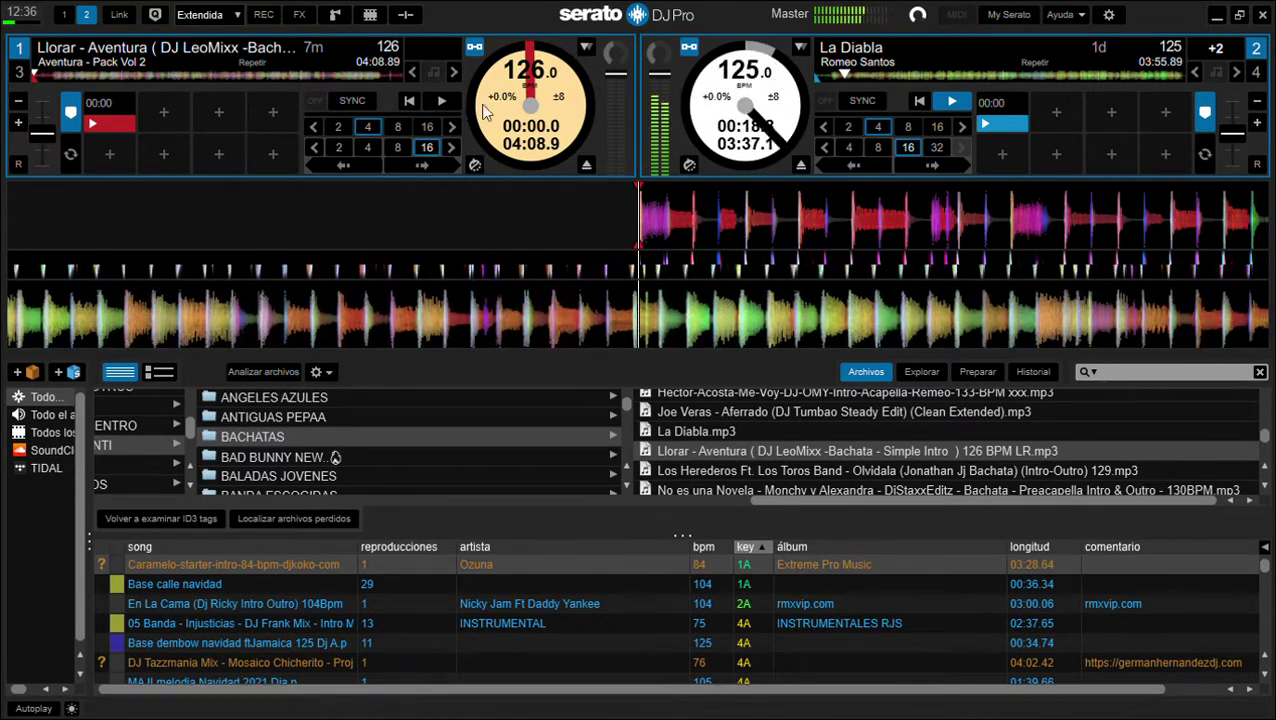
Step: Move La Diabla ahead on deck 2 in repeated 16-beat jumps
click(934, 162)
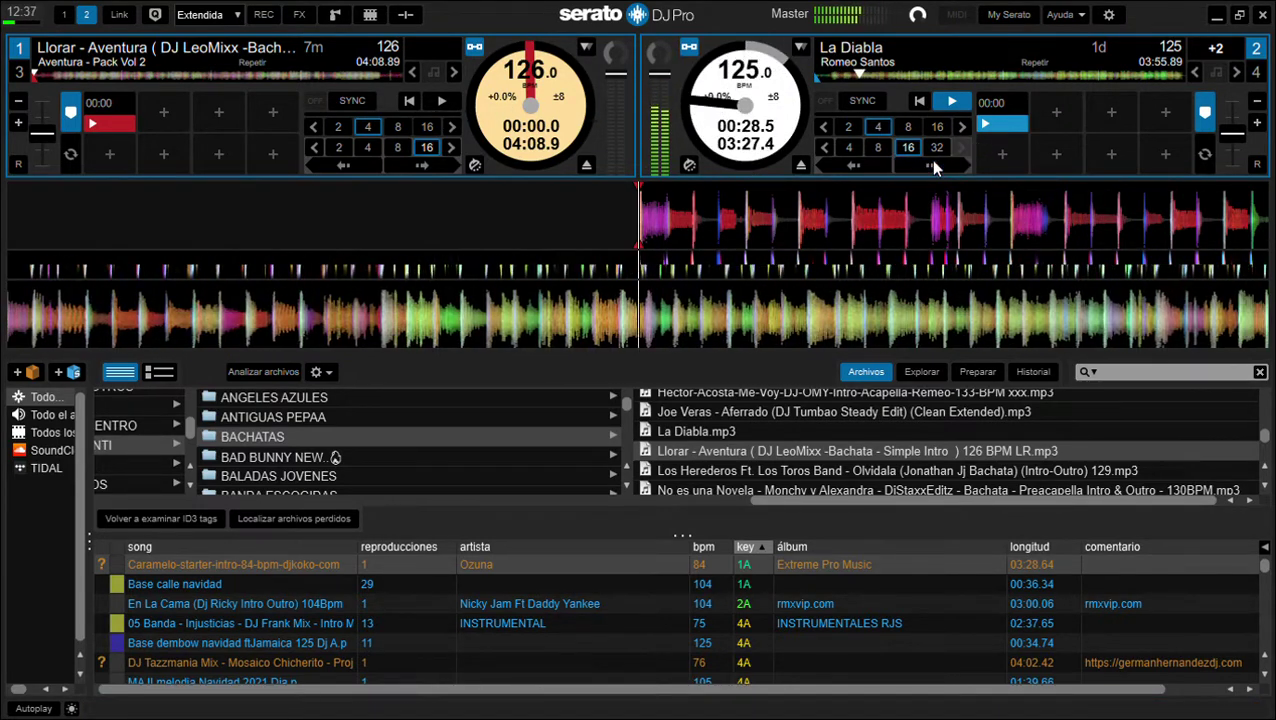
click(934, 162)
click(934, 162)
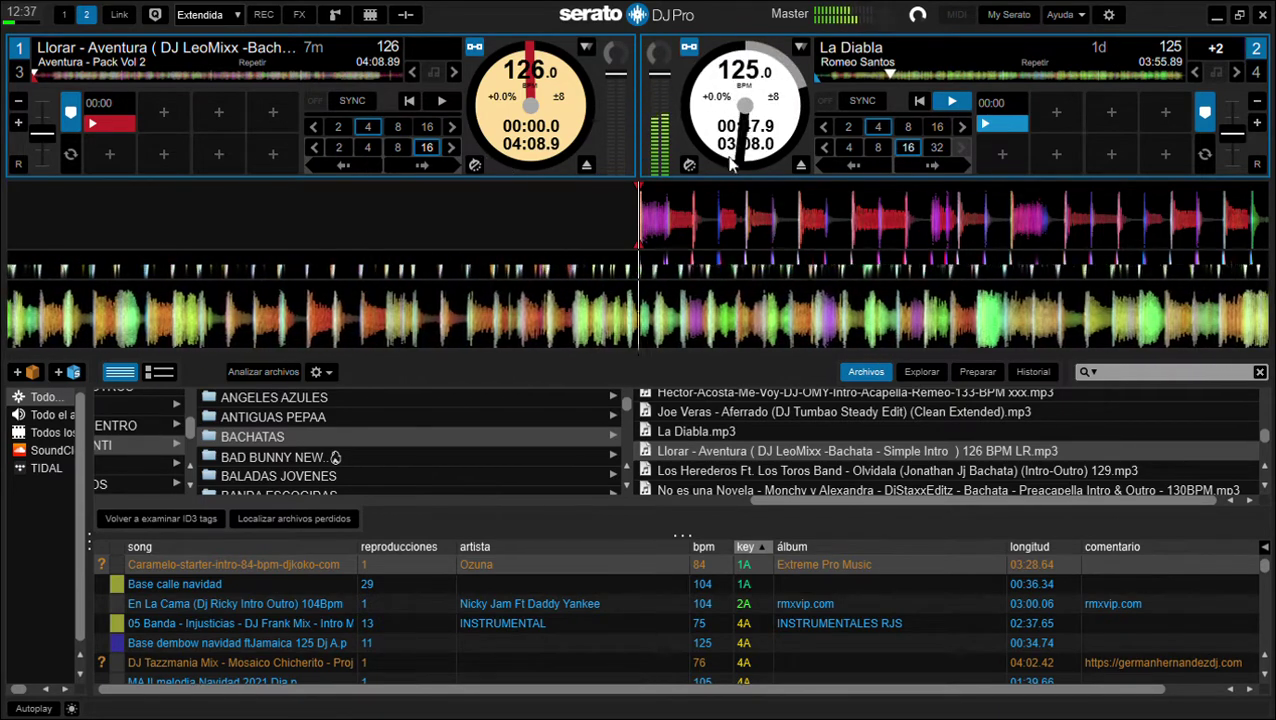
click(905, 164)
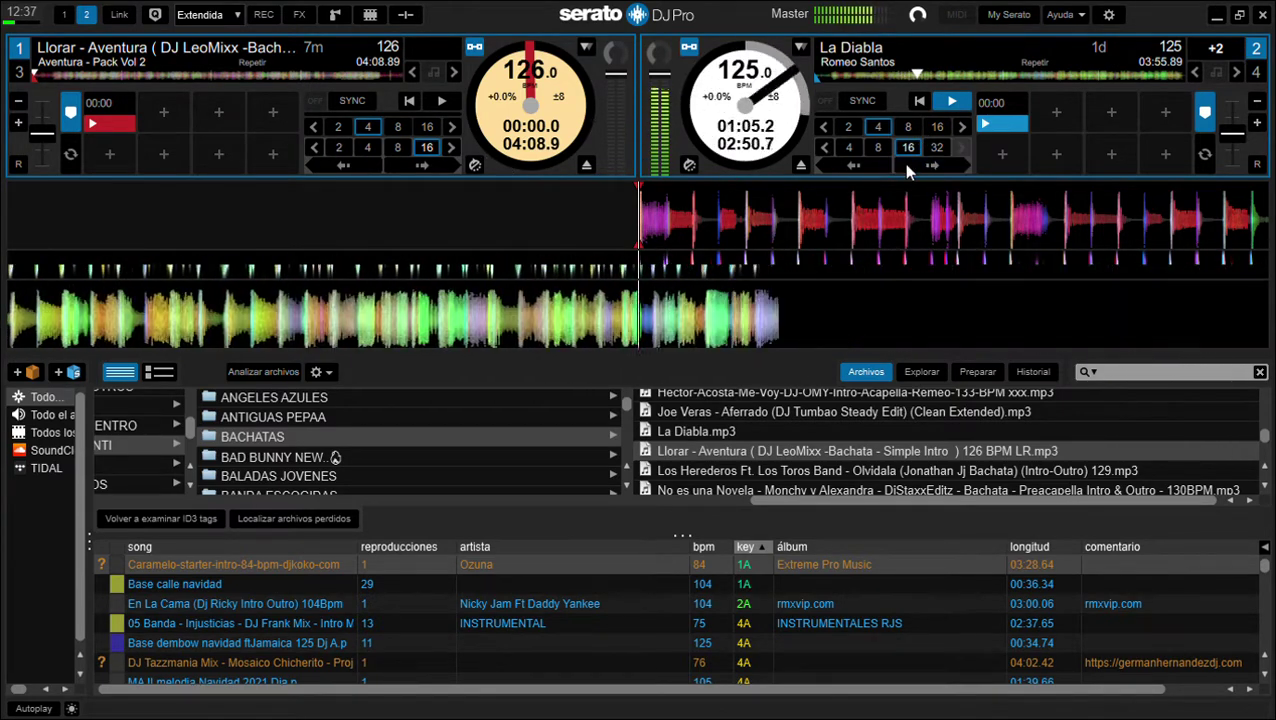
Step: Switch playback from La Diabla to Llorar, raised by 2 in key, and move it ahead in 8-beat jumps
click(442, 102)
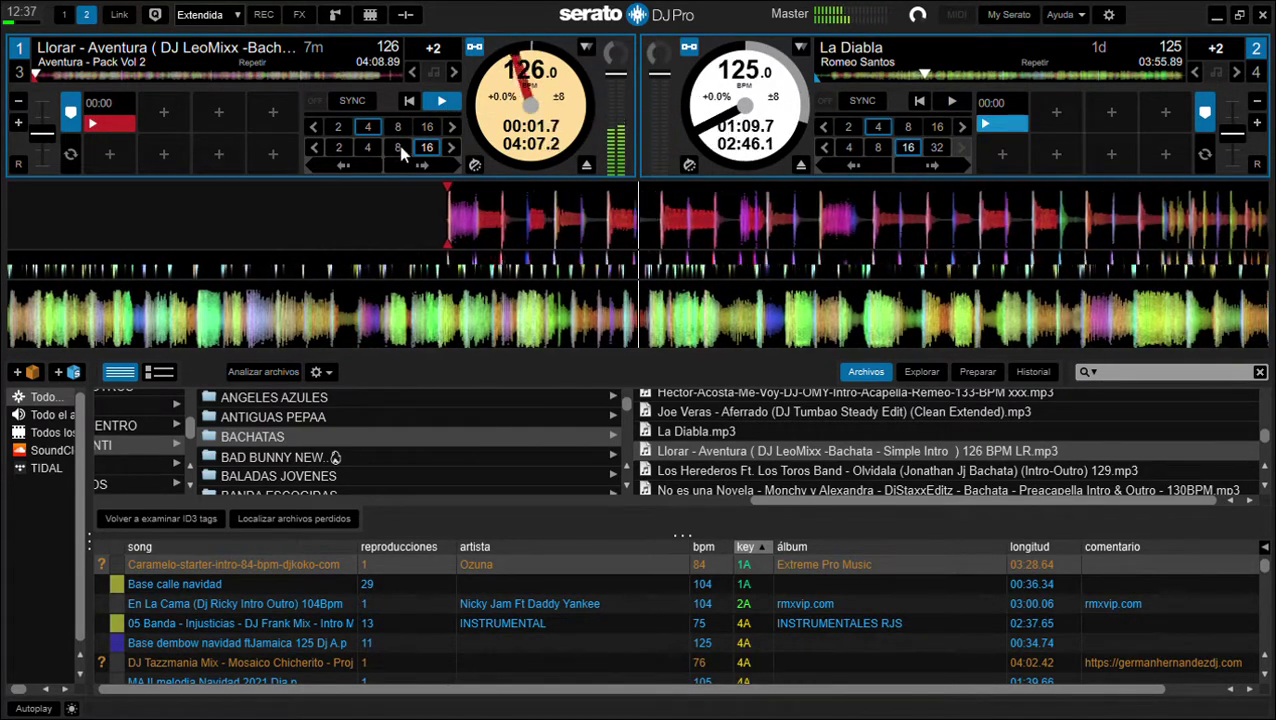
click(426, 165)
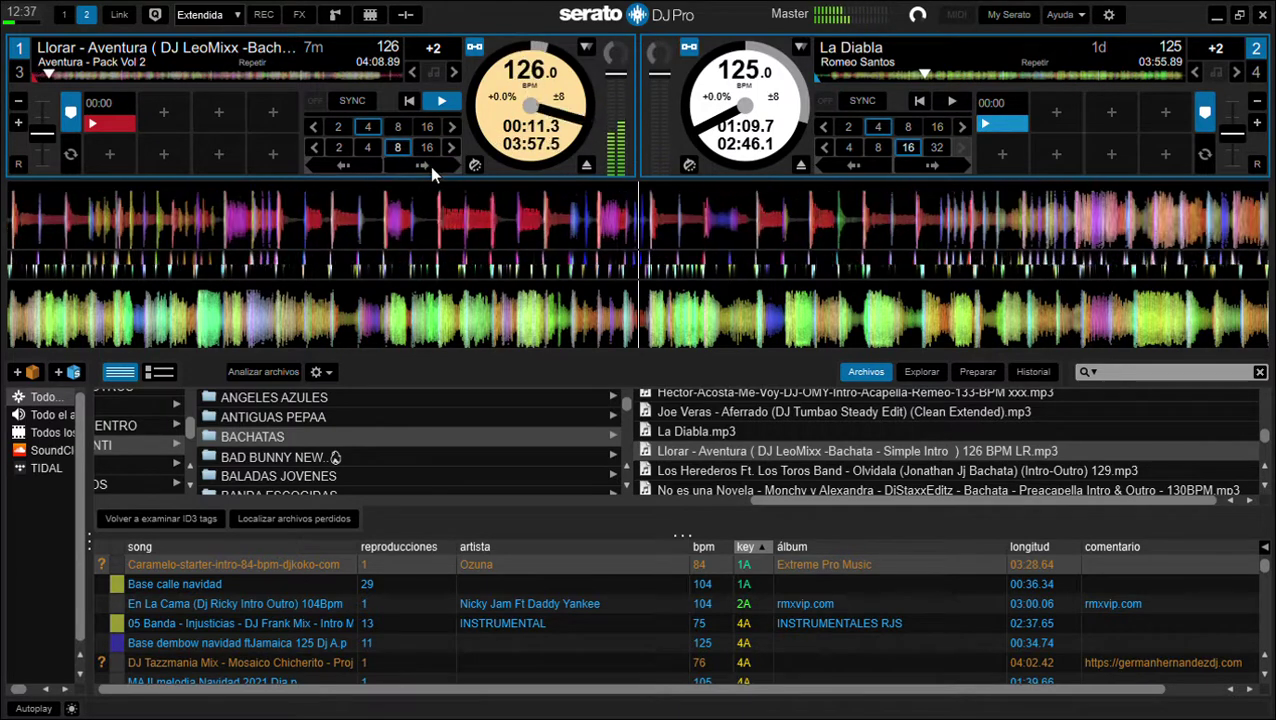
click(430, 165)
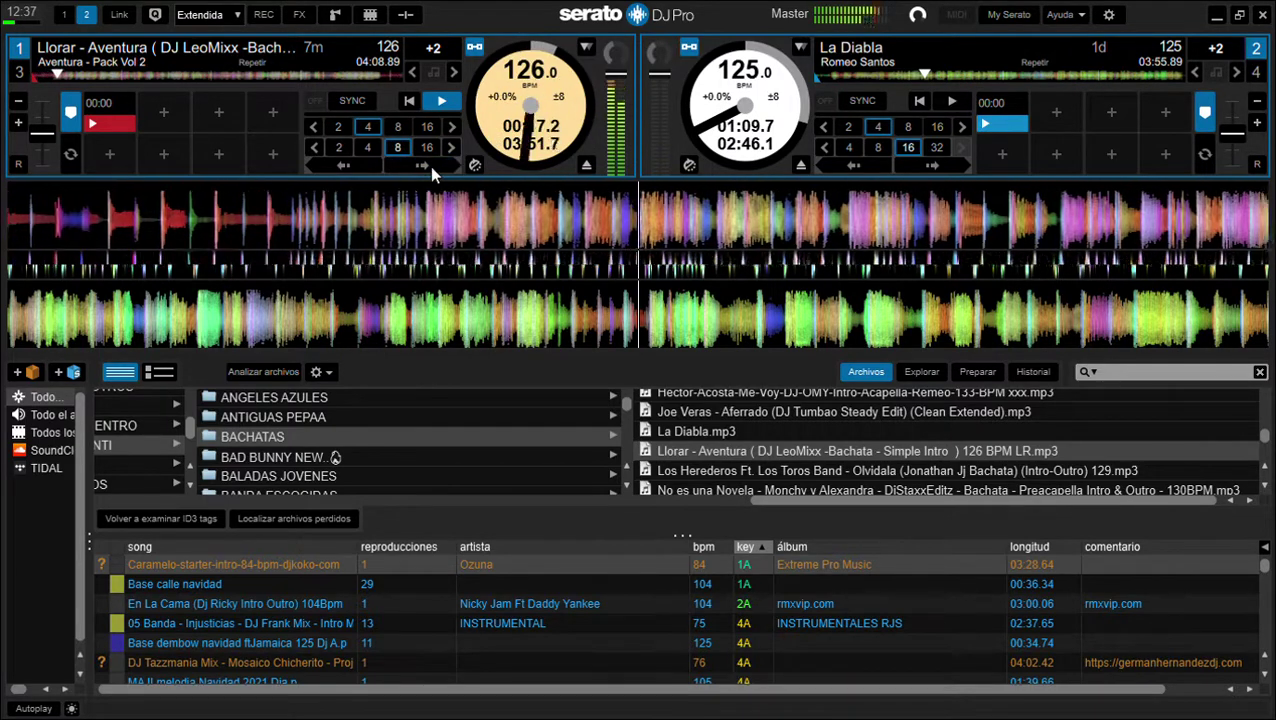
Step: Load No Te Puedo Perdonar on deck 2 with a green cue point at its start, and raise it by 2 in key
scroll(830, 428, down, 3)
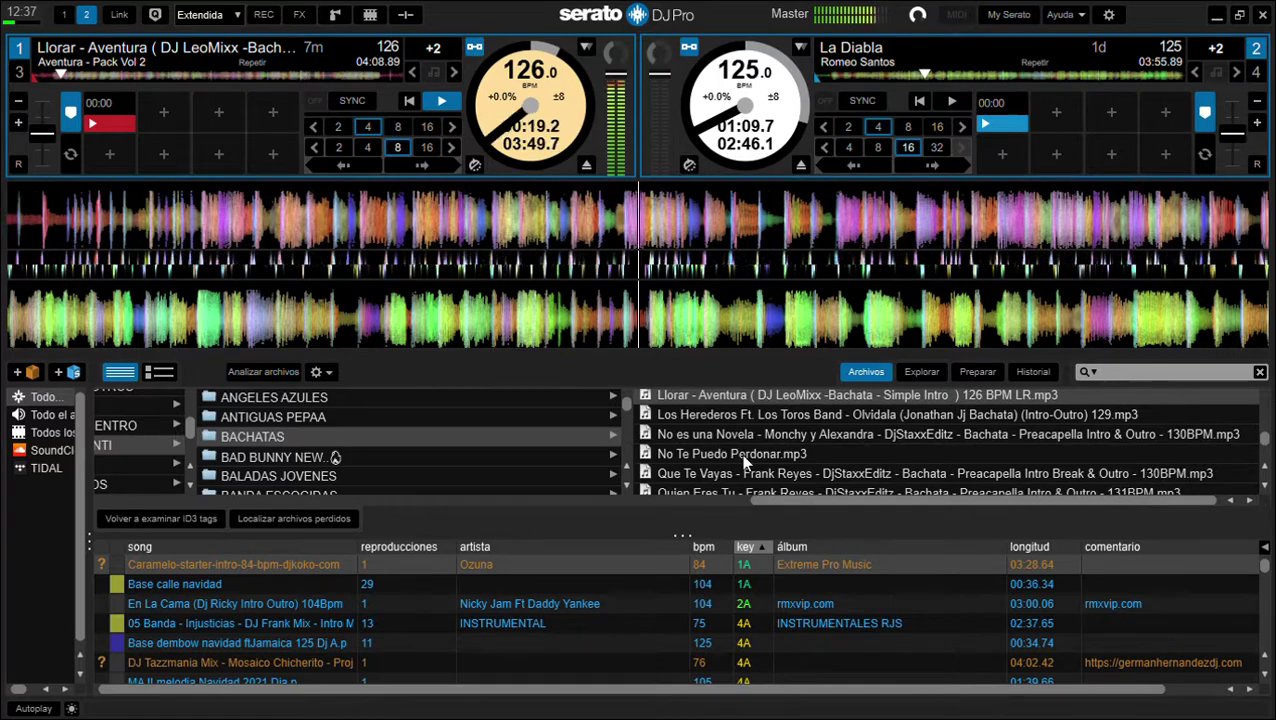
drag(745, 455, 814, 309)
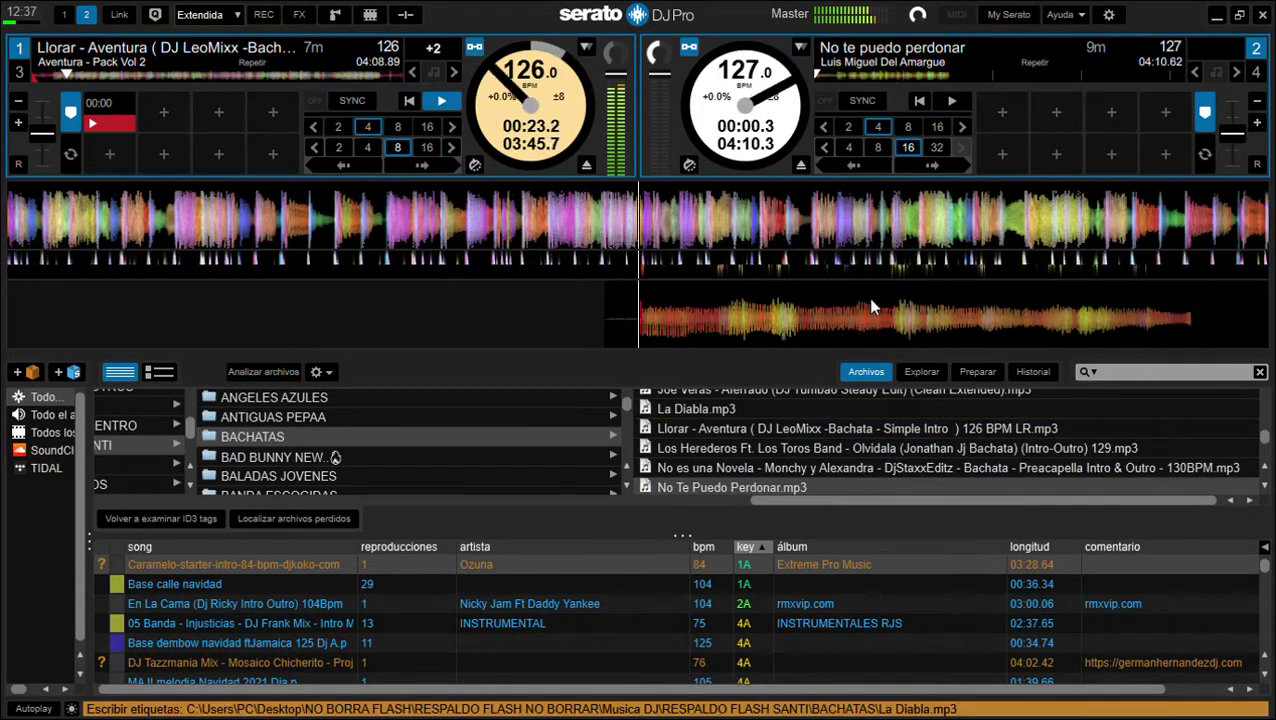
click(1002, 112)
right_click(1002, 116)
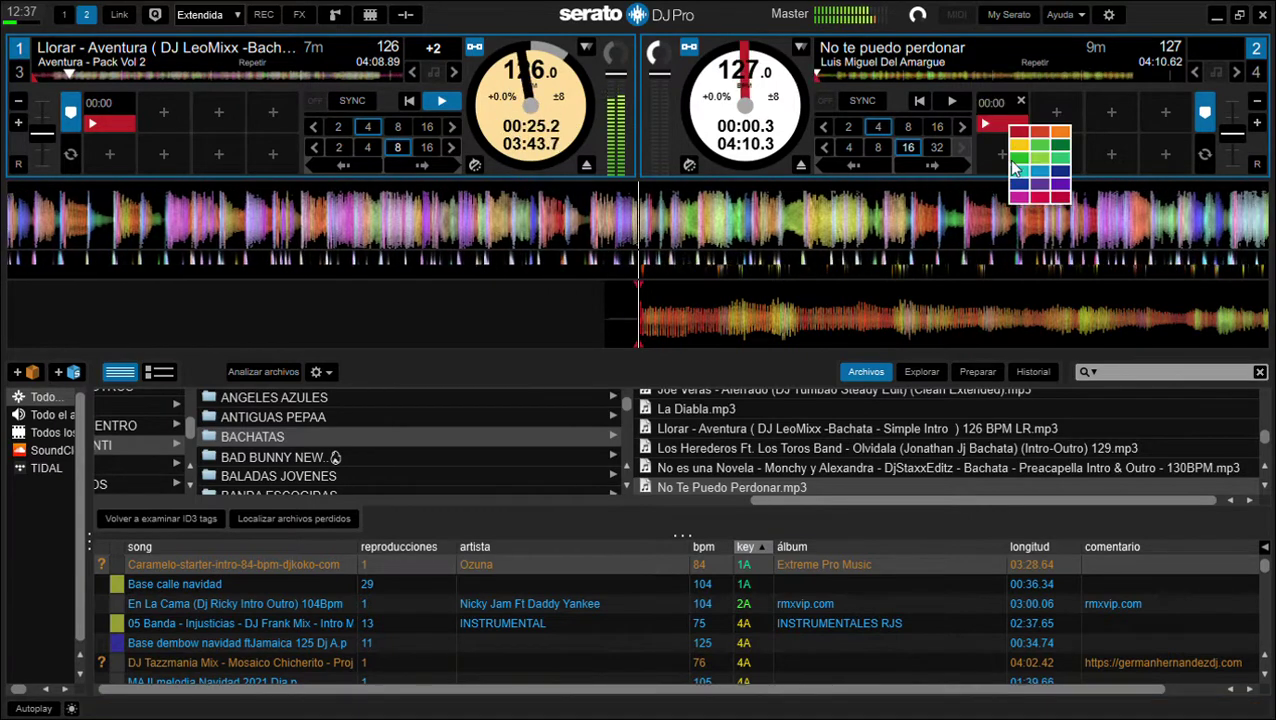
click(1040, 160)
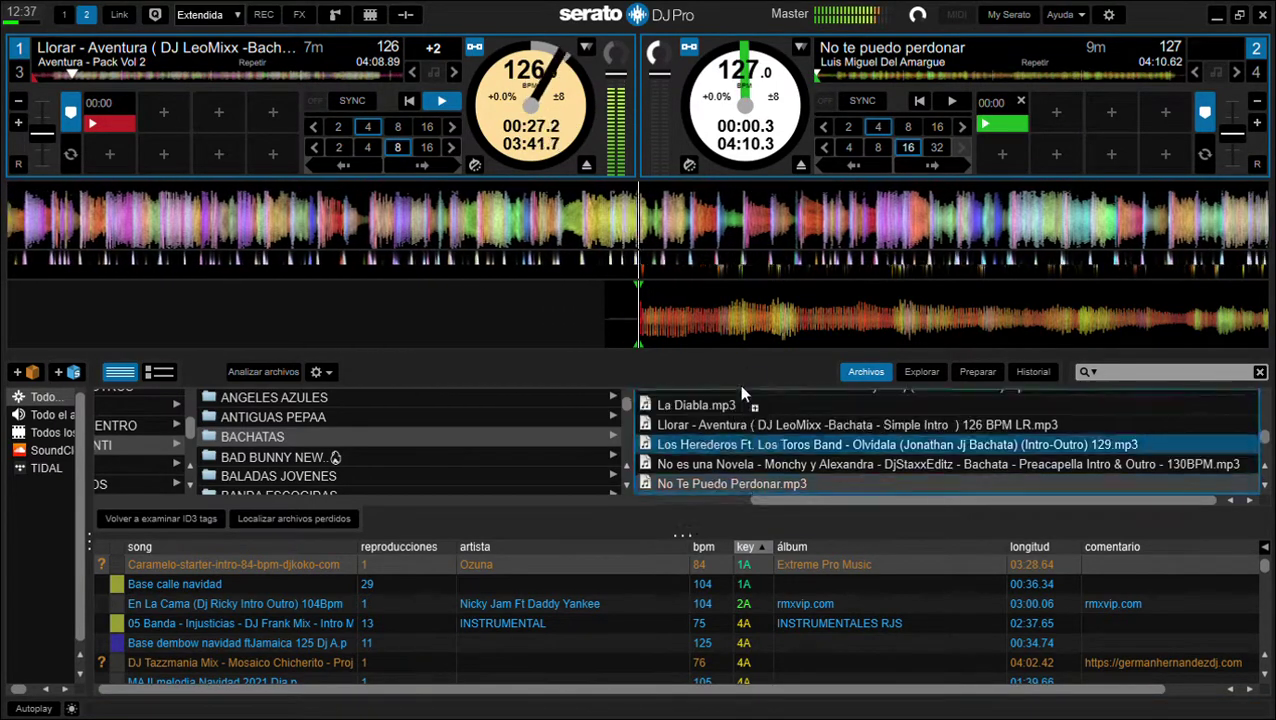
scroll(720, 448, up, 1)
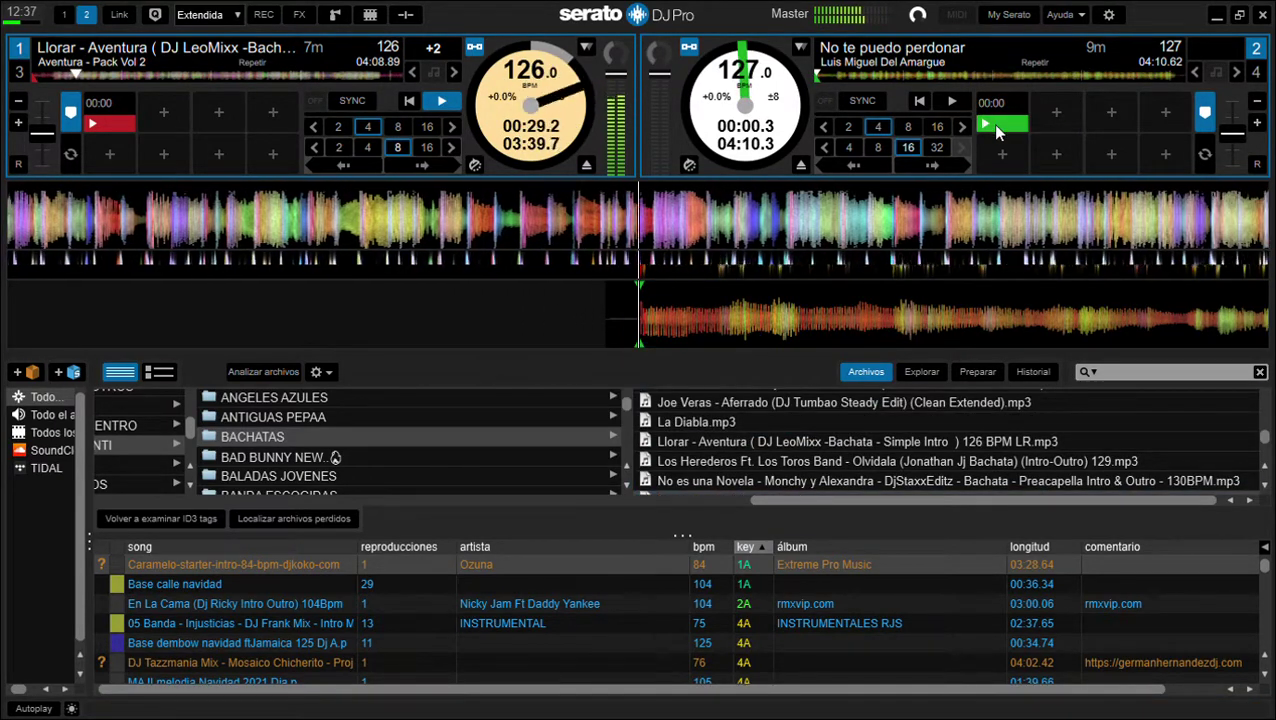
key(ctrl+alt+k)
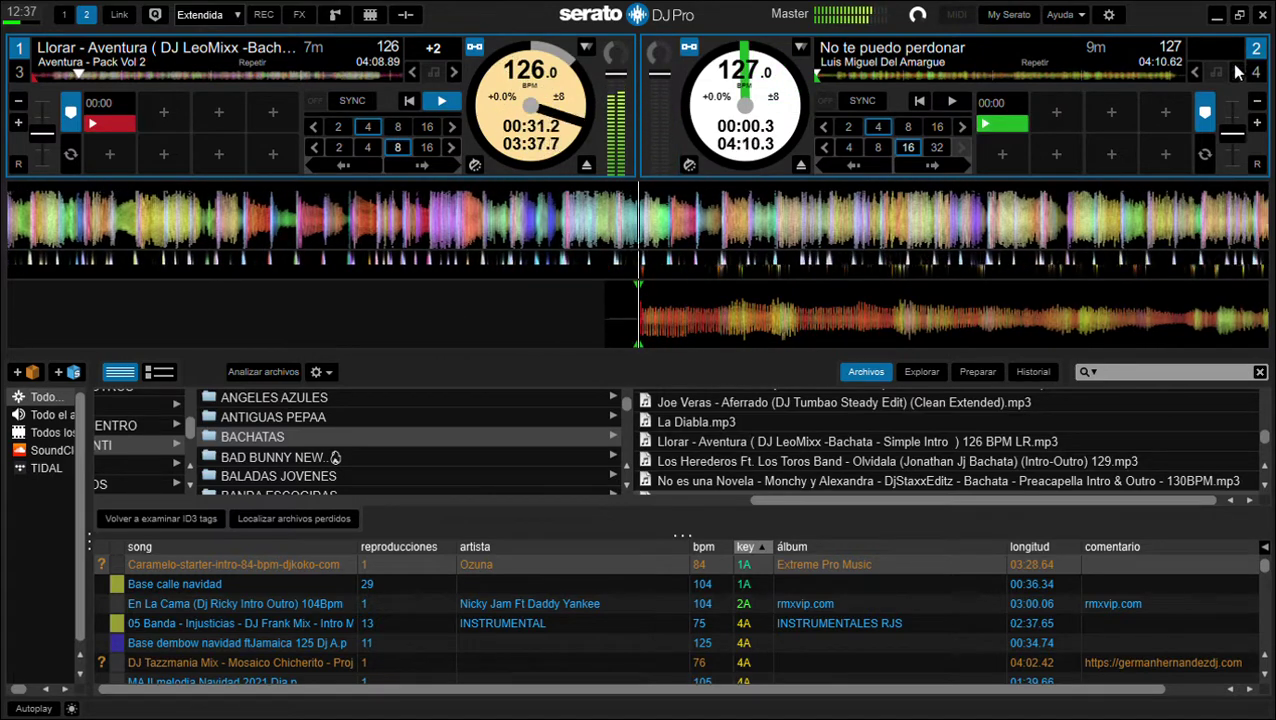
Step: Move Llorar ahead in 8-beat and 16-beat jumps, and skip to its closing section
click(422, 165)
click(422, 165)
click(422, 165)
click(422, 165)
click(422, 165)
click(427, 147)
click(424, 164)
click(374, 74)
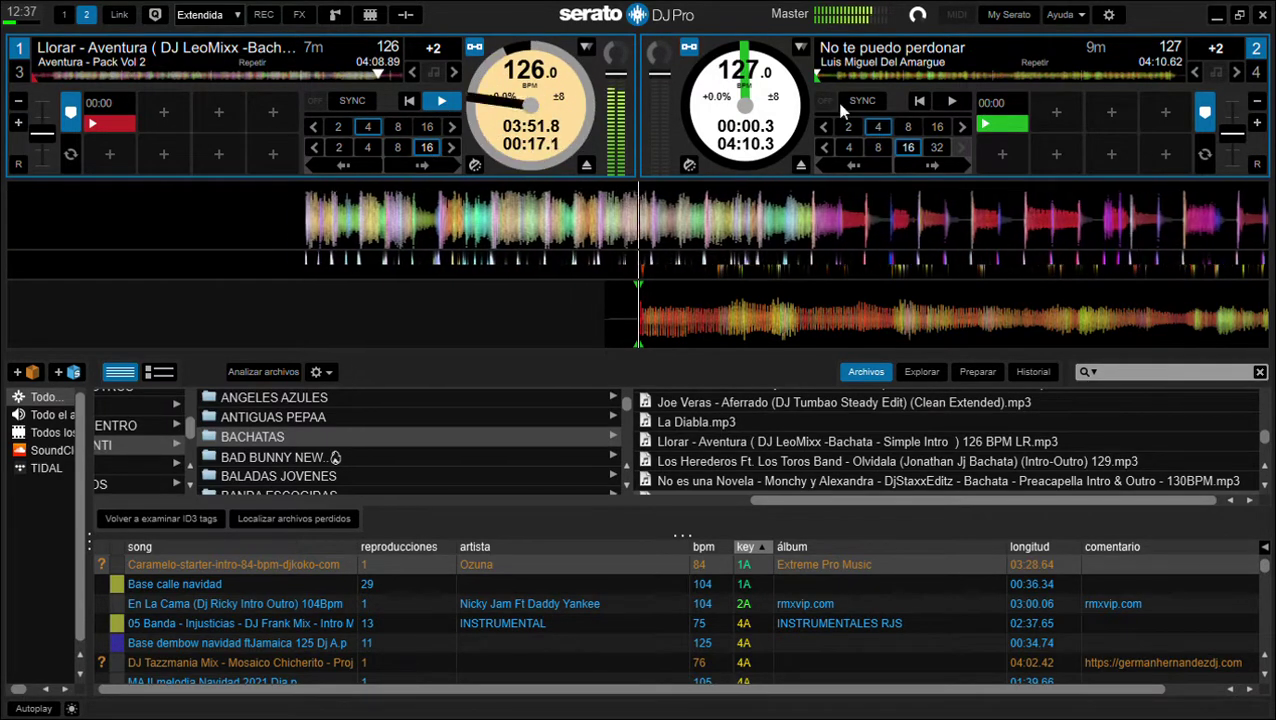
Step: Sync Llorar's tempo with No te puedo perdonar, and start an 8-beat loop in Llorar's outro
click(352, 101)
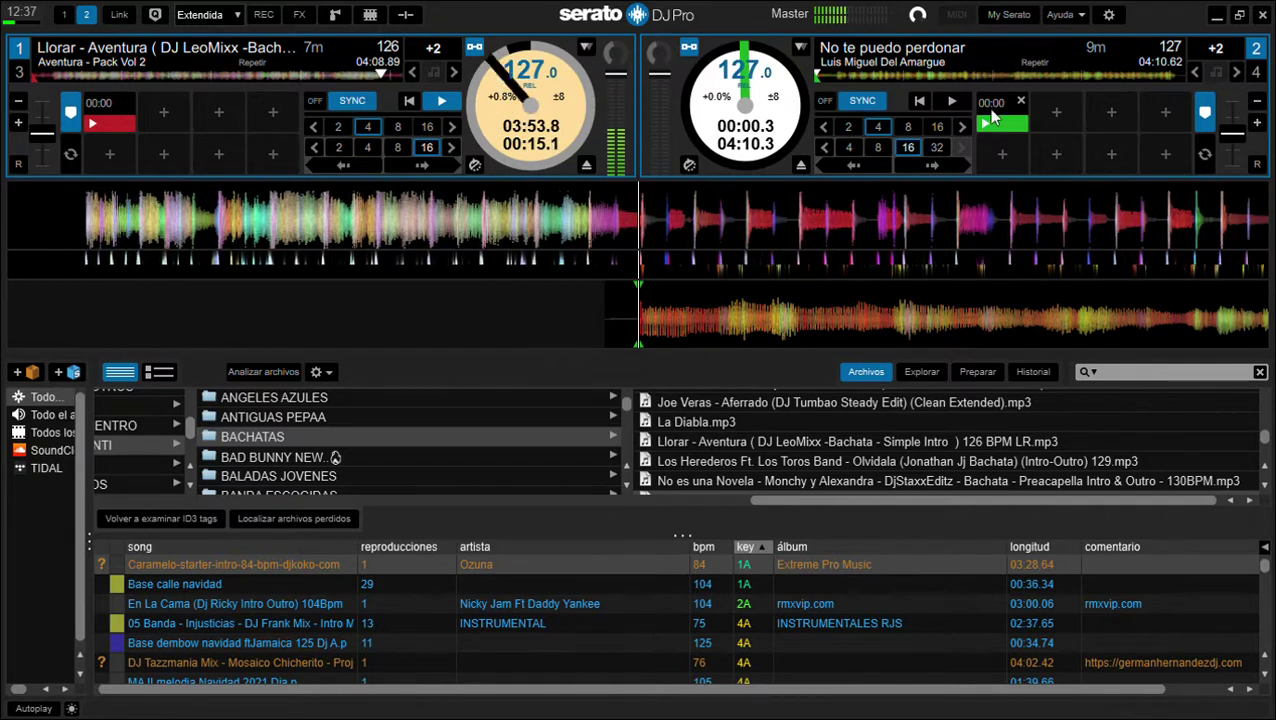
click(393, 128)
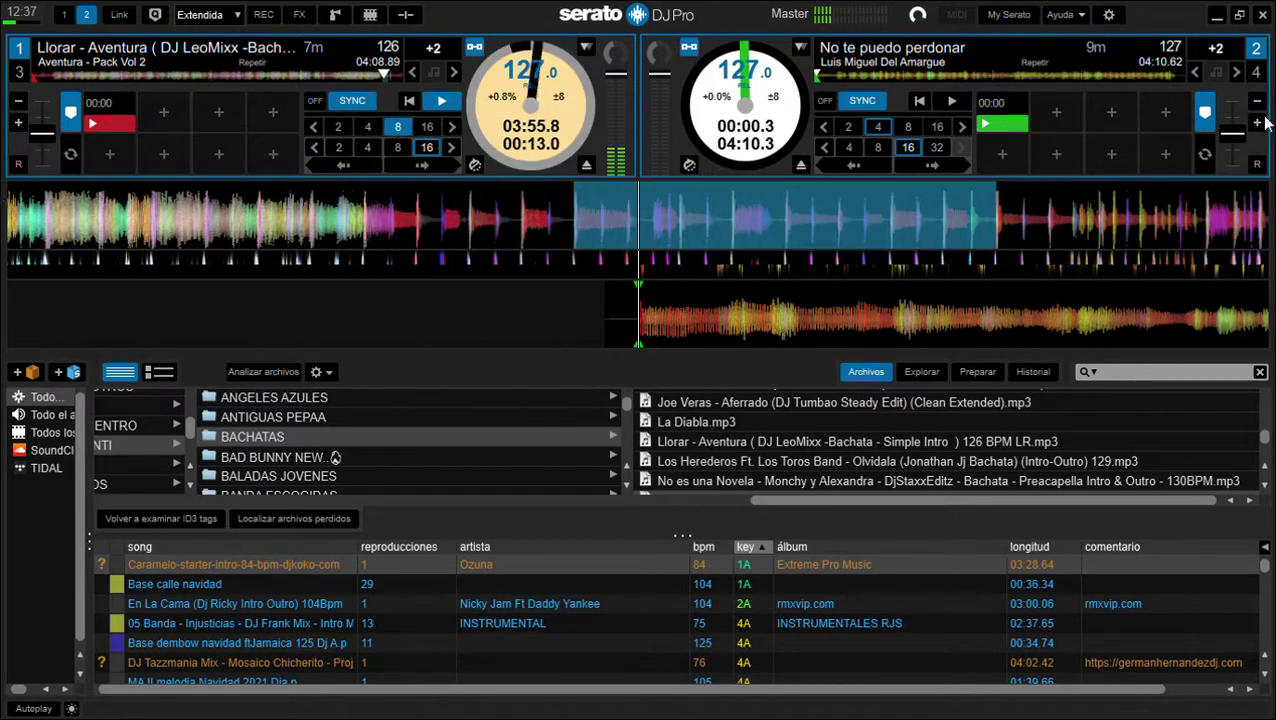
Step: Switch playback from Llorar to No te puedo perdonar, and set deck 2's beat-jump size to 8
click(951, 102)
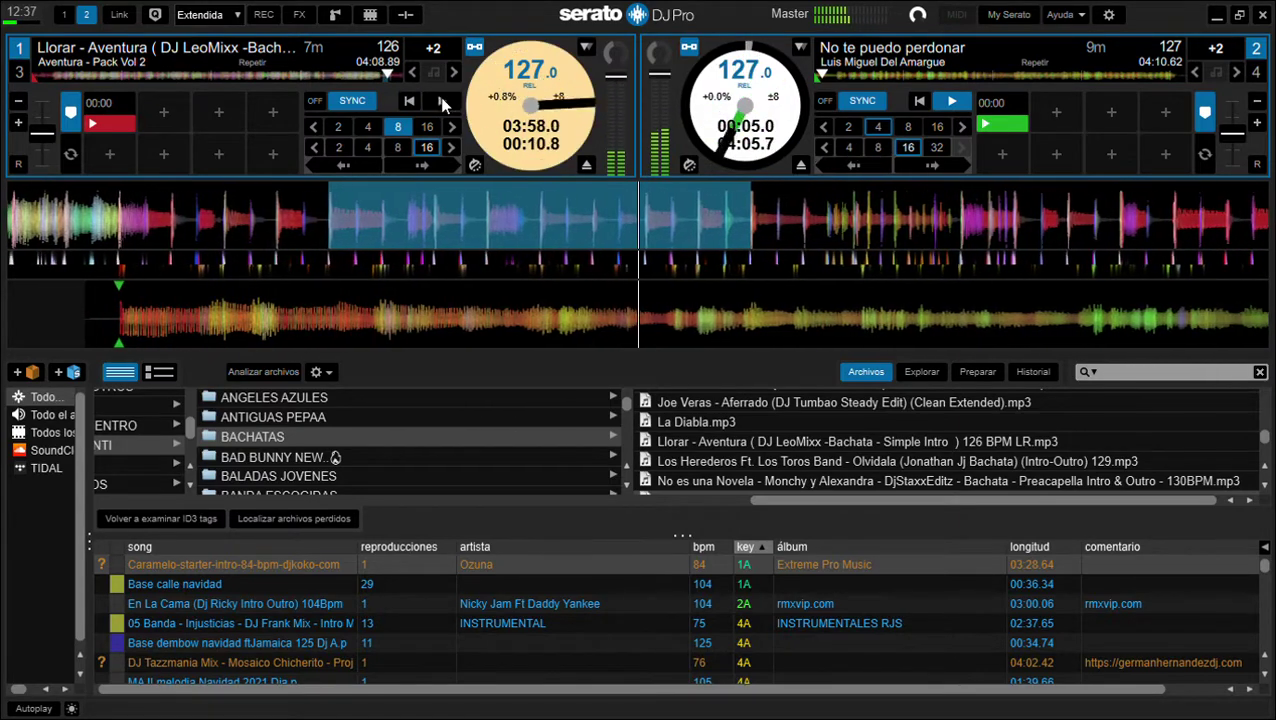
click(441, 101)
click(879, 148)
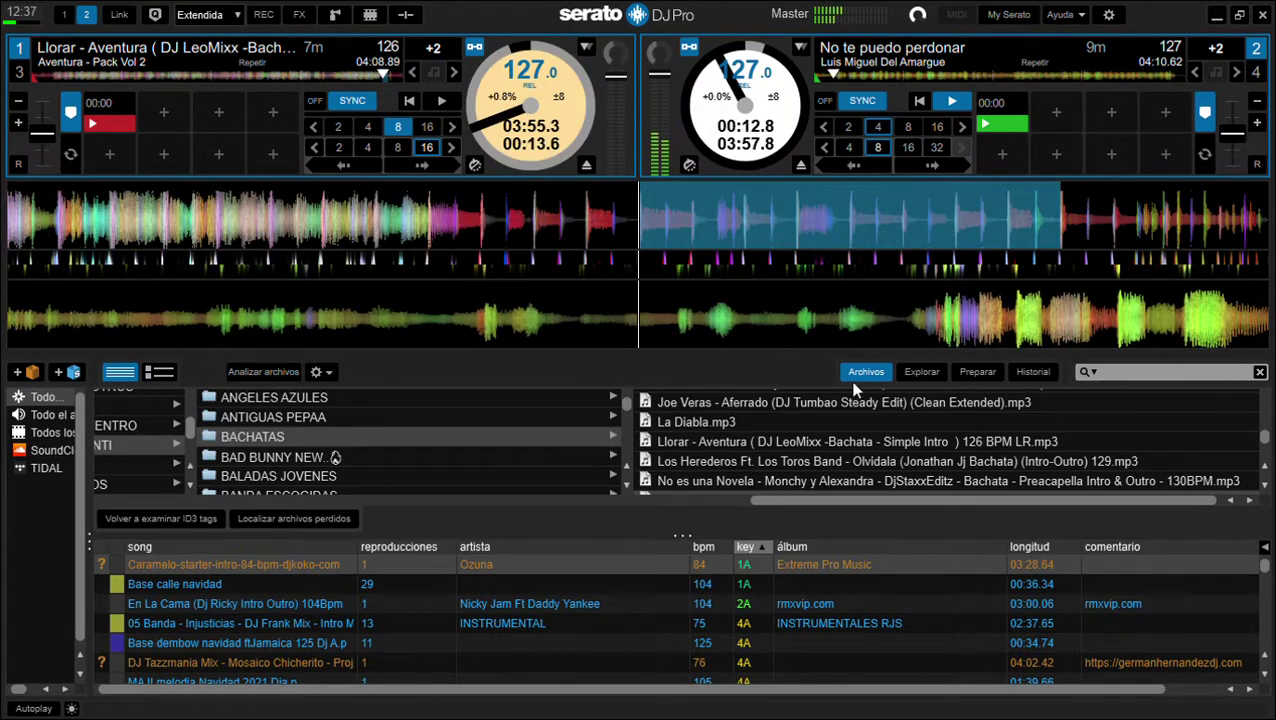
Step: Load Te Extraño (Bachata Version) on deck 1 with a lime-green cue point at its start, and raise it by 2 in key
scroll(832, 445, down, 5)
scroll(830, 440, down, 3)
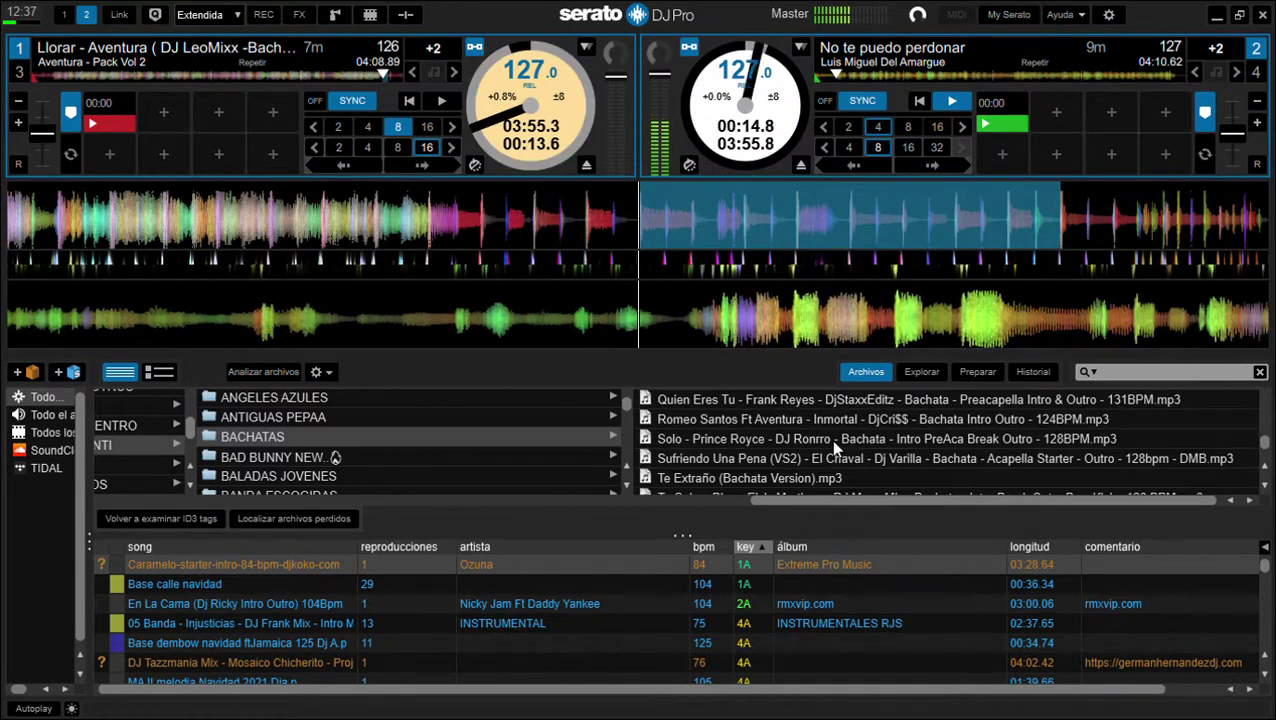
key(Down)
drag(771, 464, 570, 214)
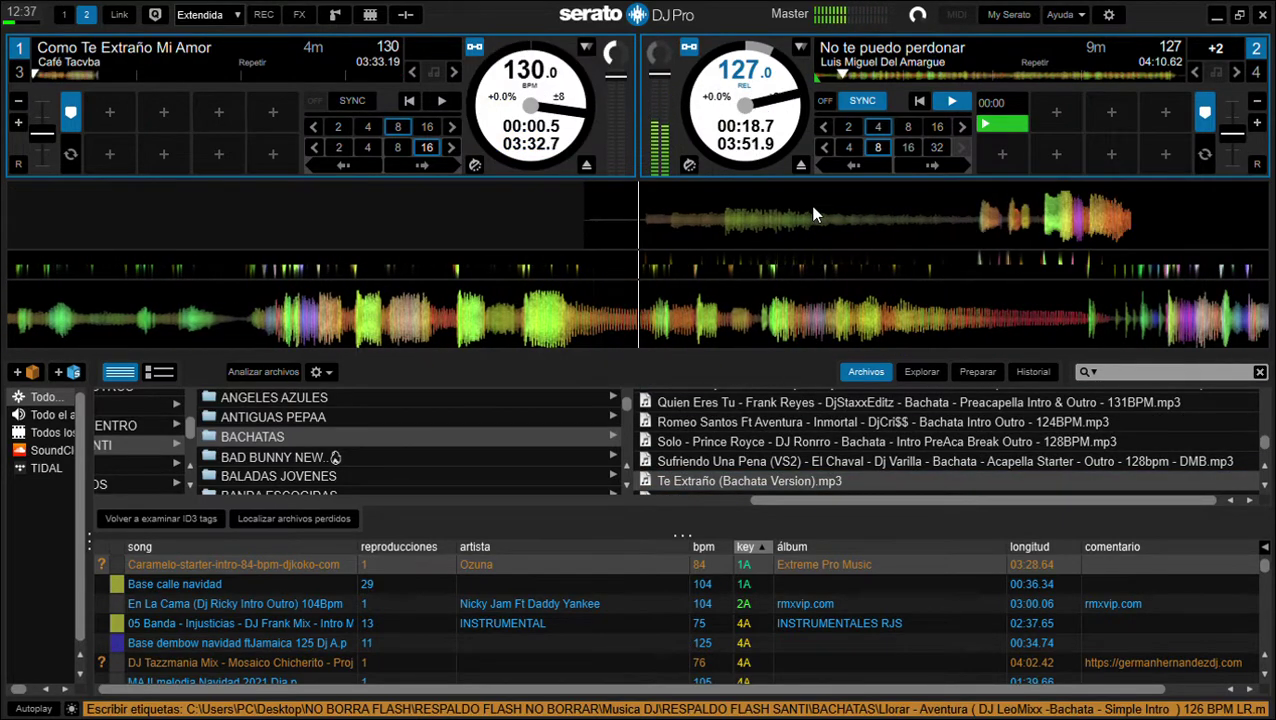
click(120, 125)
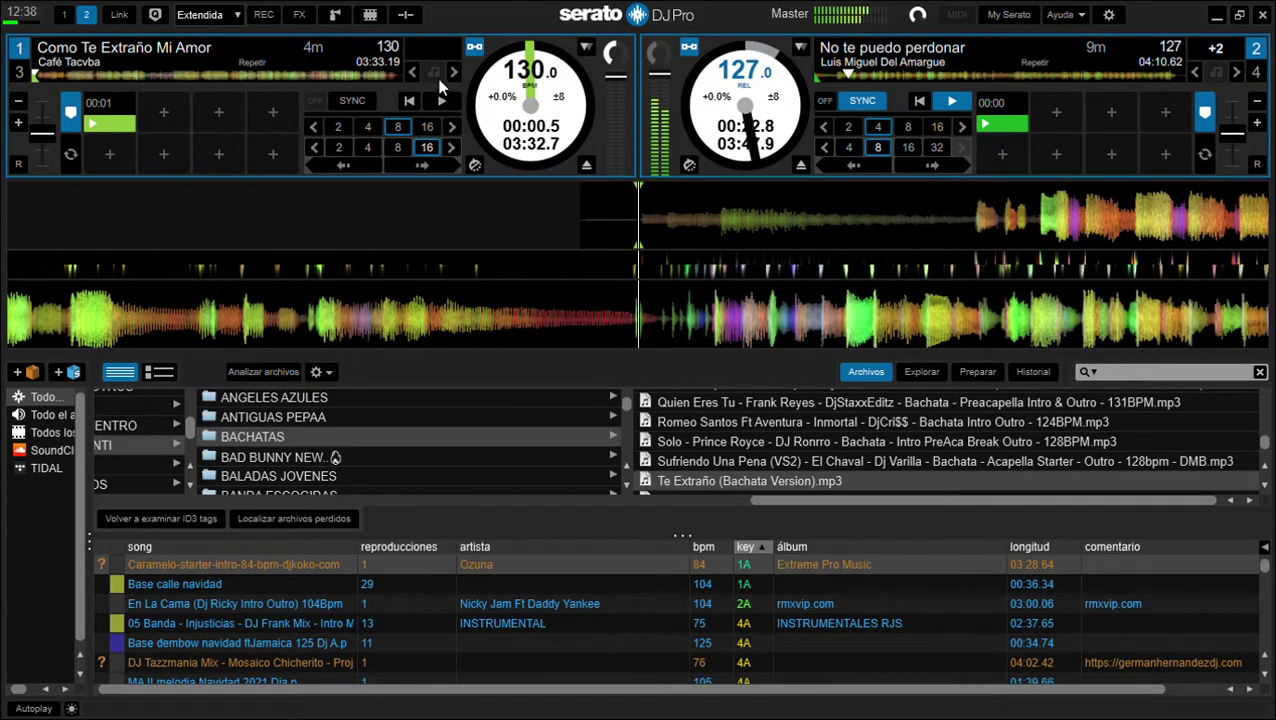
Step: Browse the tracks in the BACHATAS folder for further songs for the set
scroll(852, 444, down, 4)
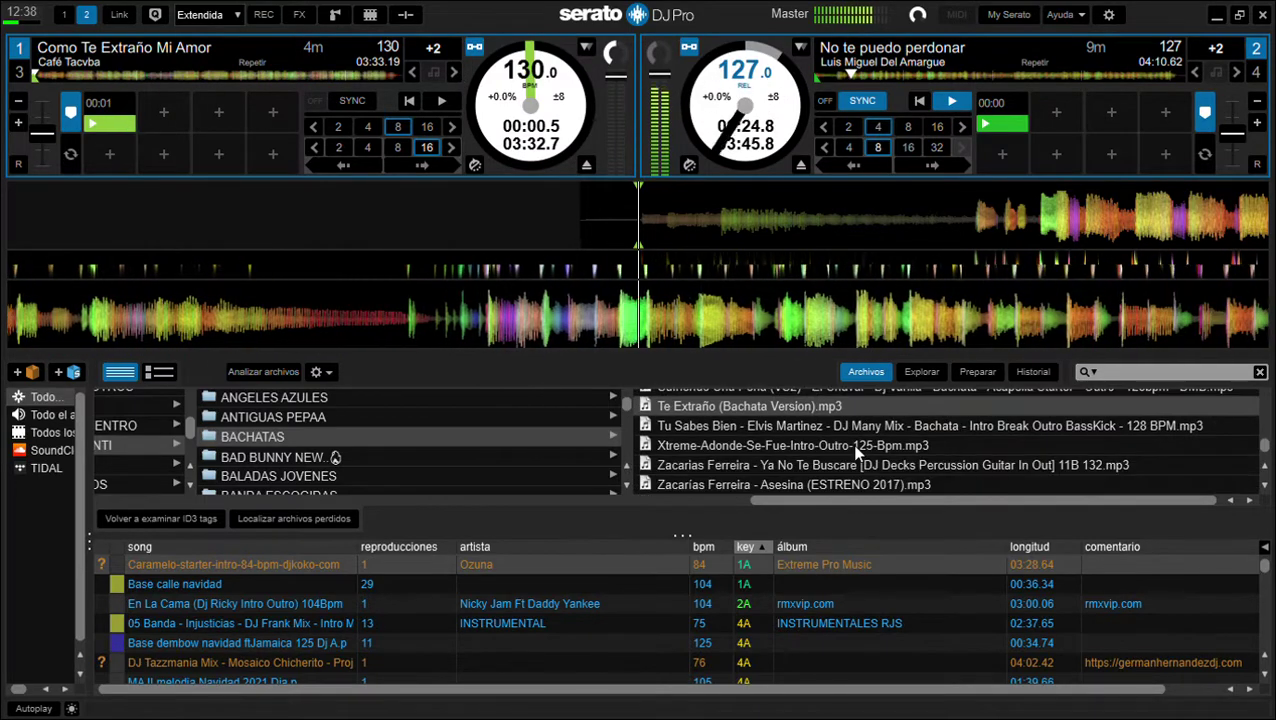
scroll(855, 450, up, 4)
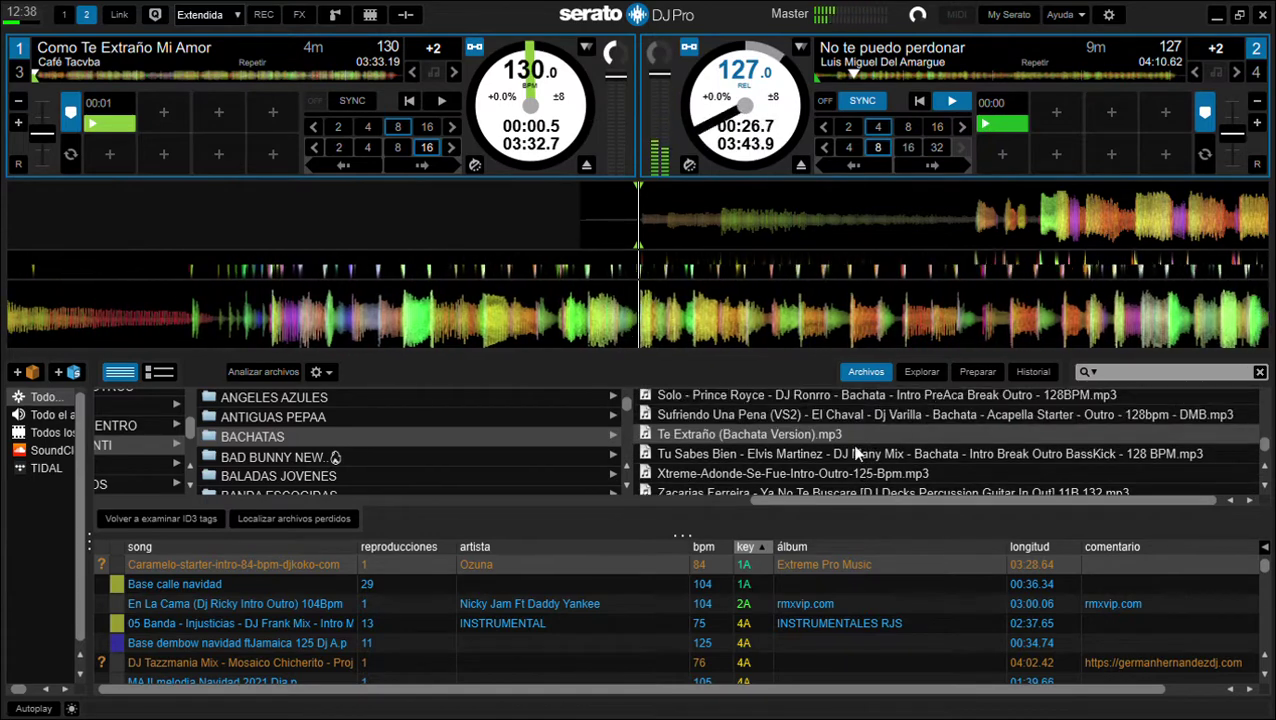
scroll(855, 452, down, 4)
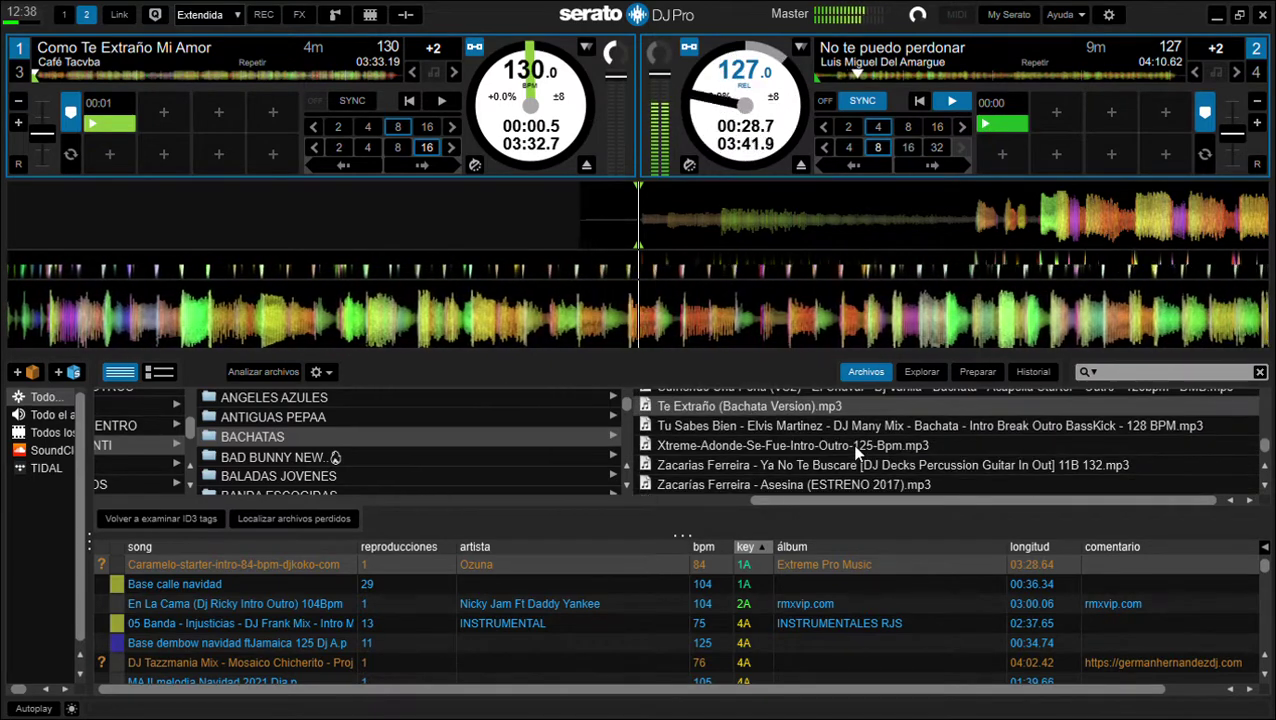
scroll(855, 452, up, 6)
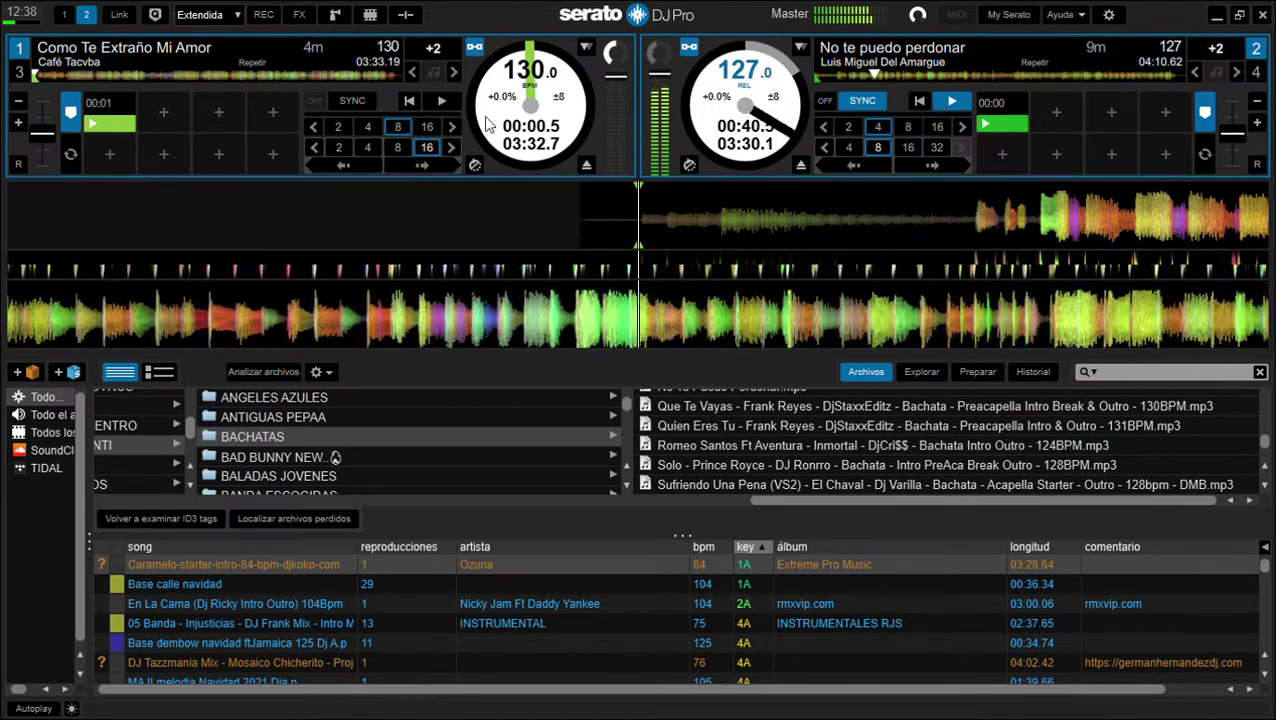
Step: Look through the BACHATAS tracks between No Te Puedo Perdonar and the Zacarias Ferreira songs for the next one to load
scroll(753, 458, up, 4)
scroll(753, 458, up, 4)
scroll(753, 458, up, 2)
scroll(753, 458, up, 2)
scroll(753, 458, down, 10)
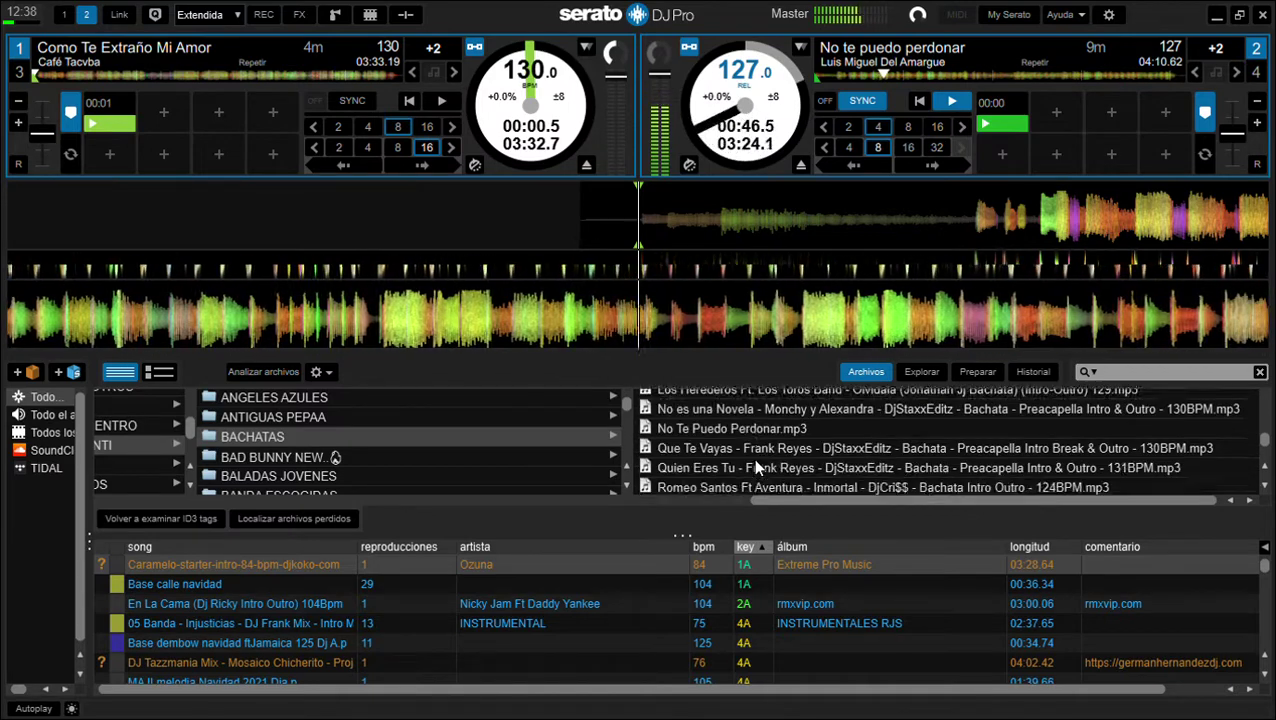
scroll(753, 458, down, 5)
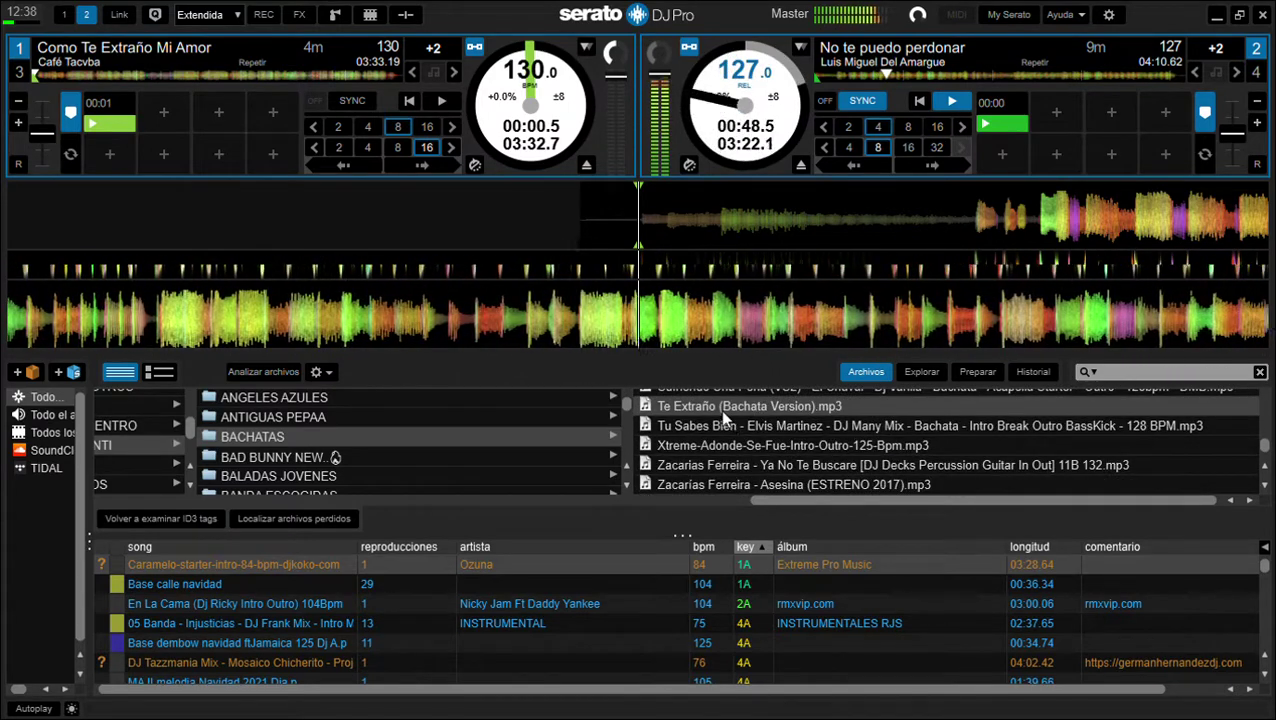
scroll(720, 409, up, 1)
Step: Bring Como Te Extraño Mi Amor back to its starting cue point, and switch playback to it from No te puedo perdonar
click(408, 101)
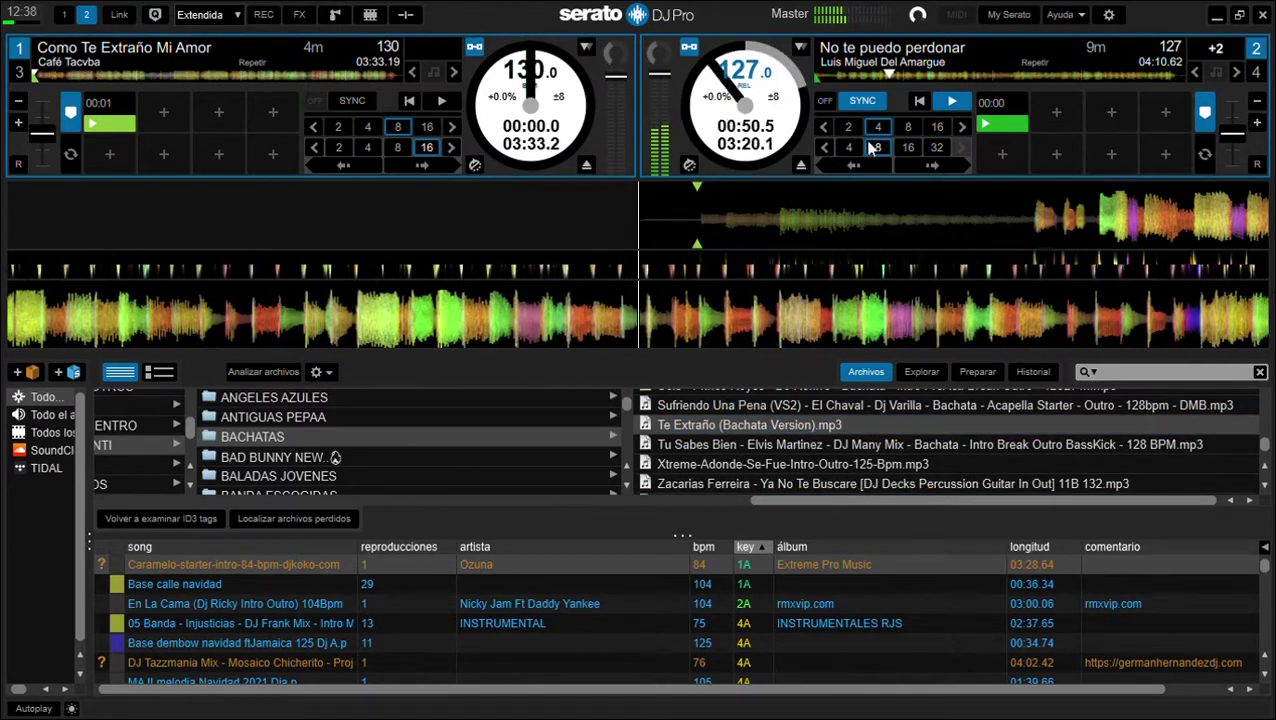
click(112, 124)
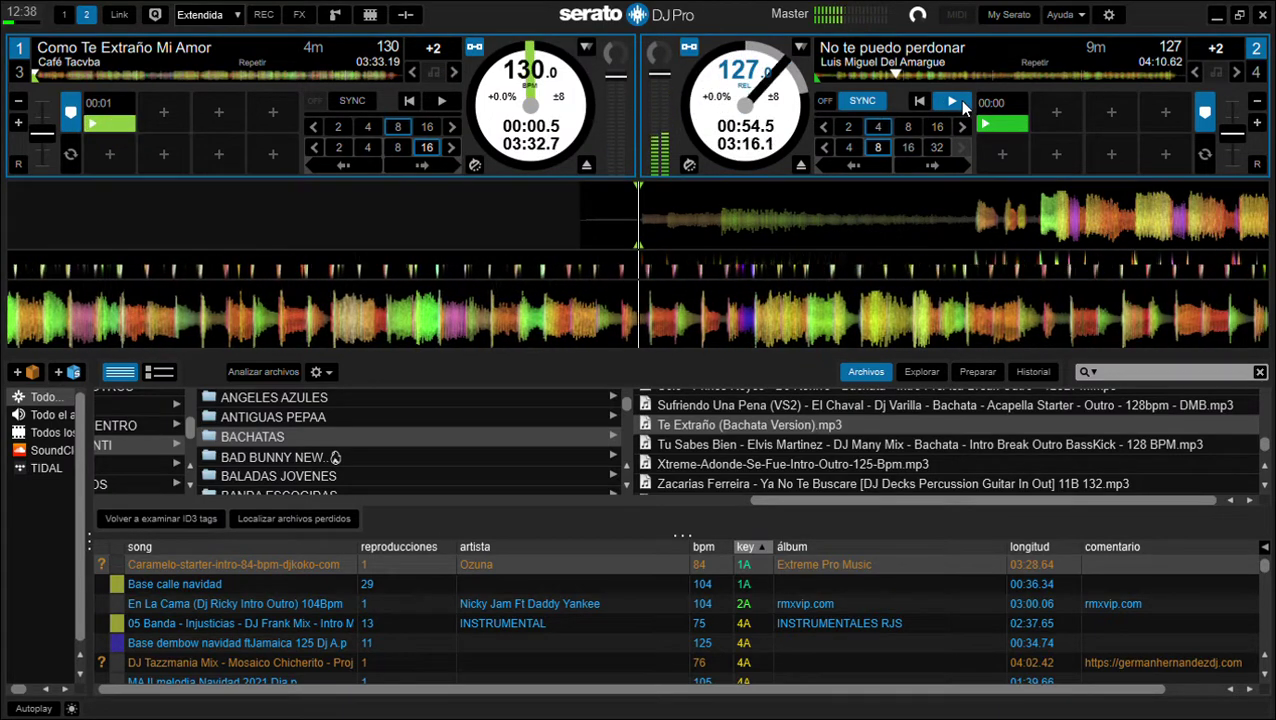
click(443, 102)
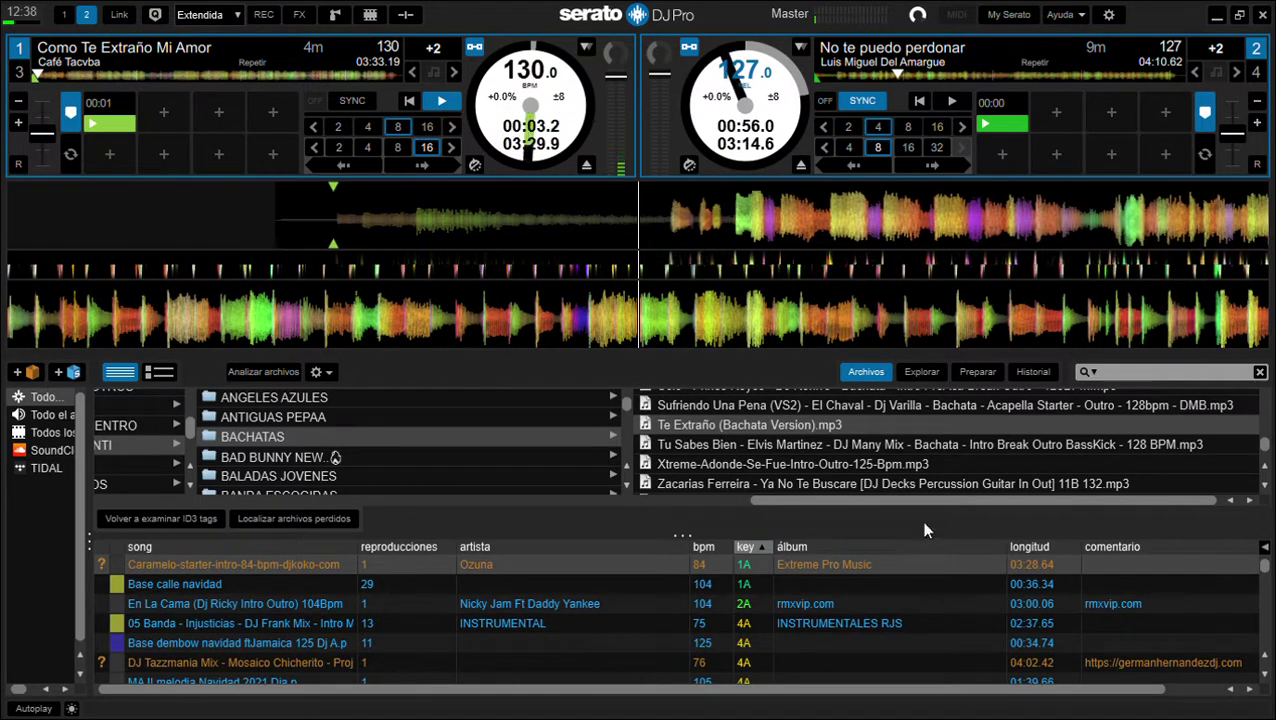
Step: Load Zacarias Ferreira - Ya No Te Buscare on deck 2 and park it at its red starting cue point
scroll(776, 467, down, 1)
drag(776, 470, 861, 320)
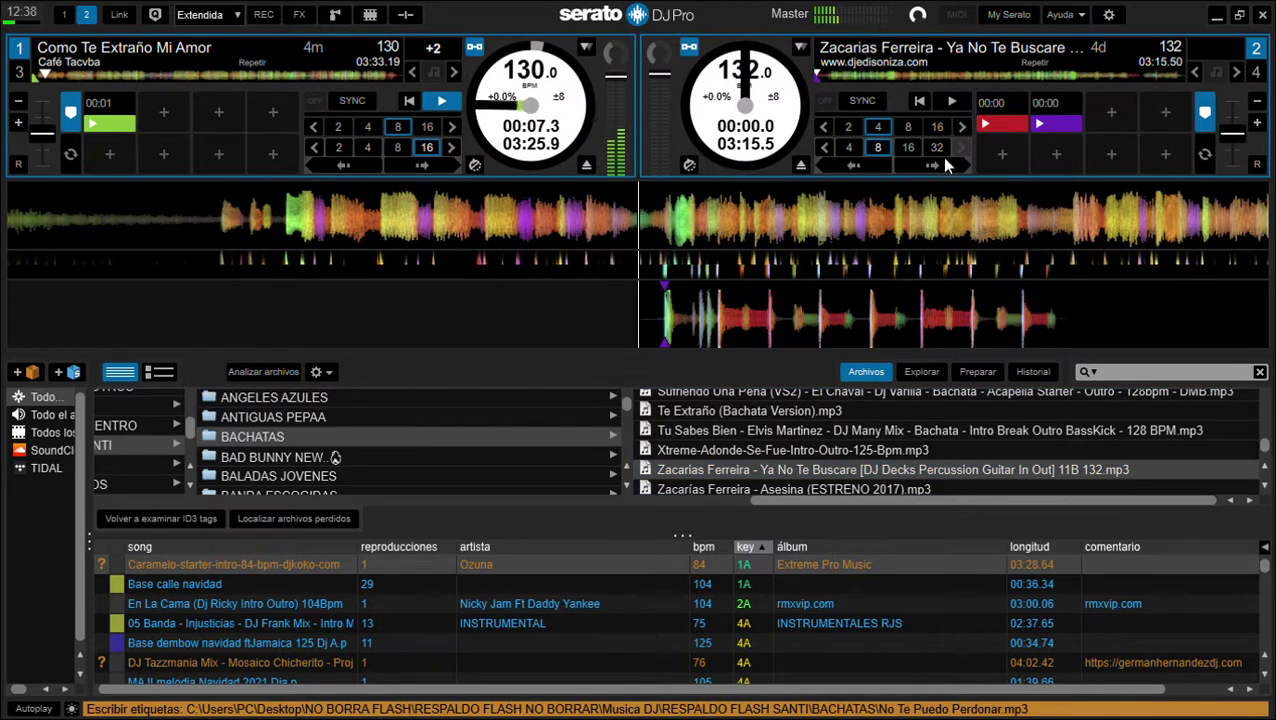
click(1037, 125)
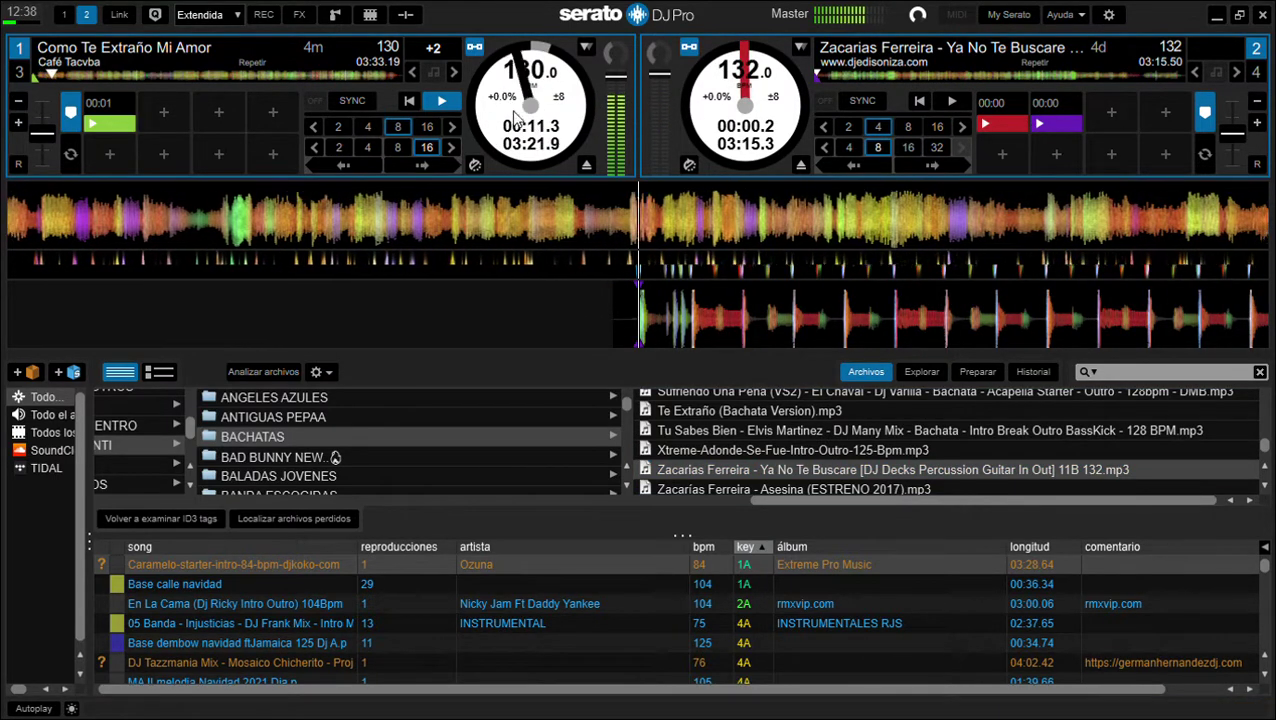
click(998, 121)
drag(1001, 120, 983, 119)
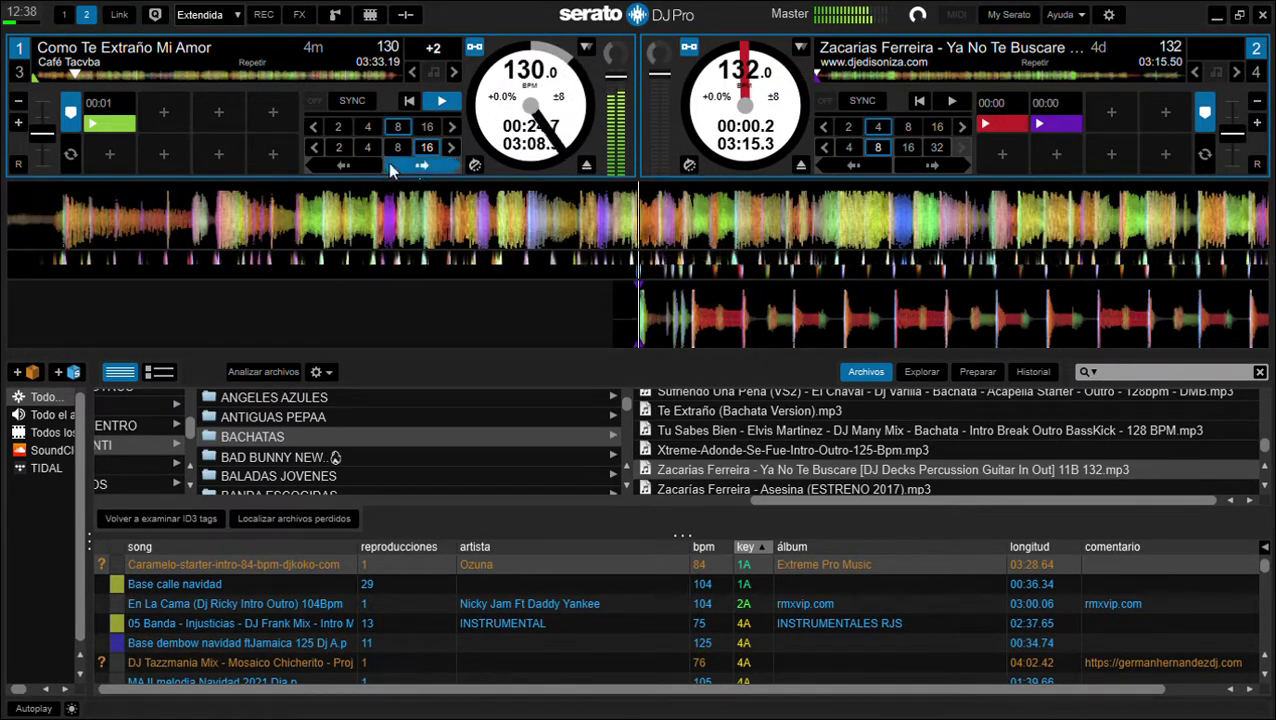
Step: Jump Como Te Extraño Mi Amor forward in 16-beat steps, and switch playback to Ya No Te Buscare on deck 2
double_click(390, 165)
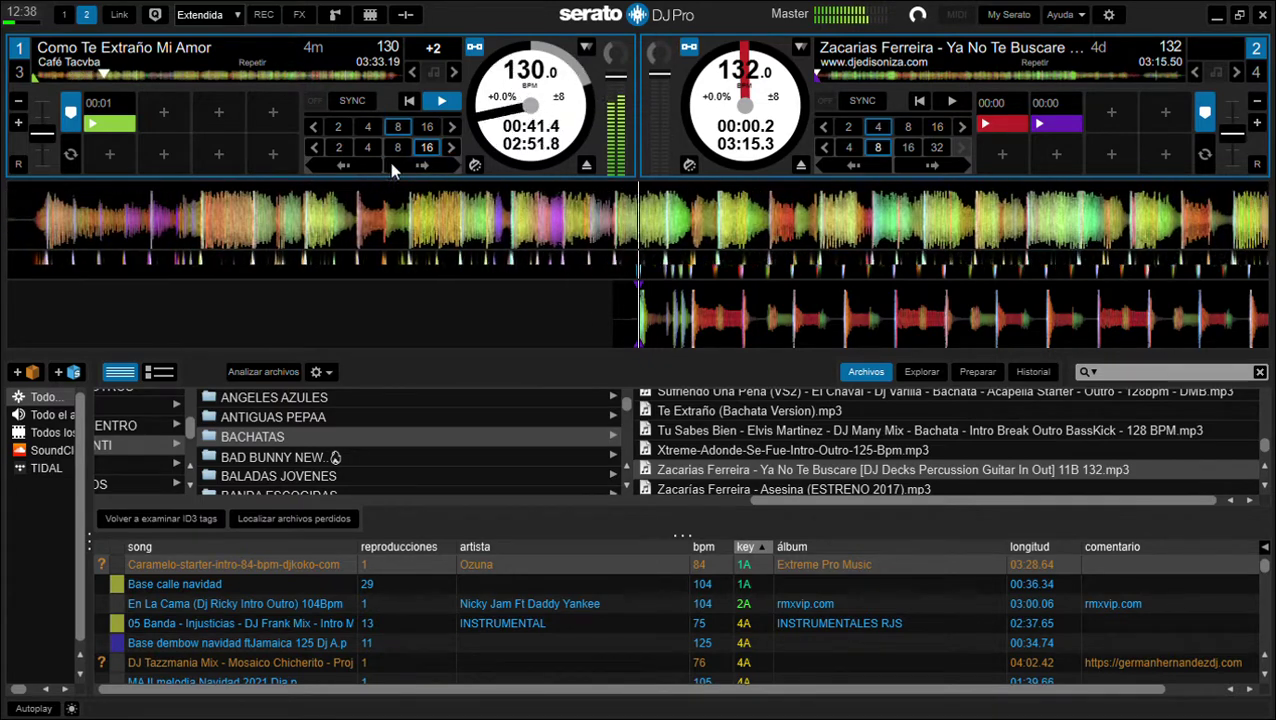
click(391, 164)
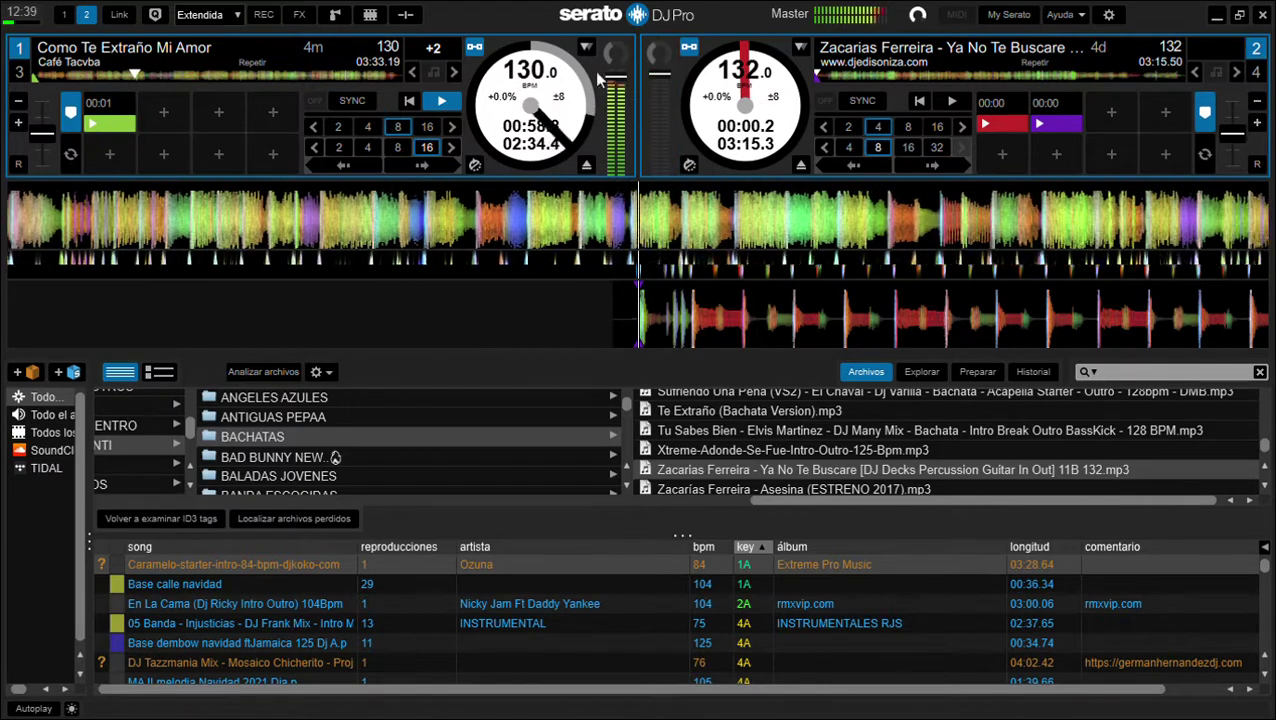
click(953, 101)
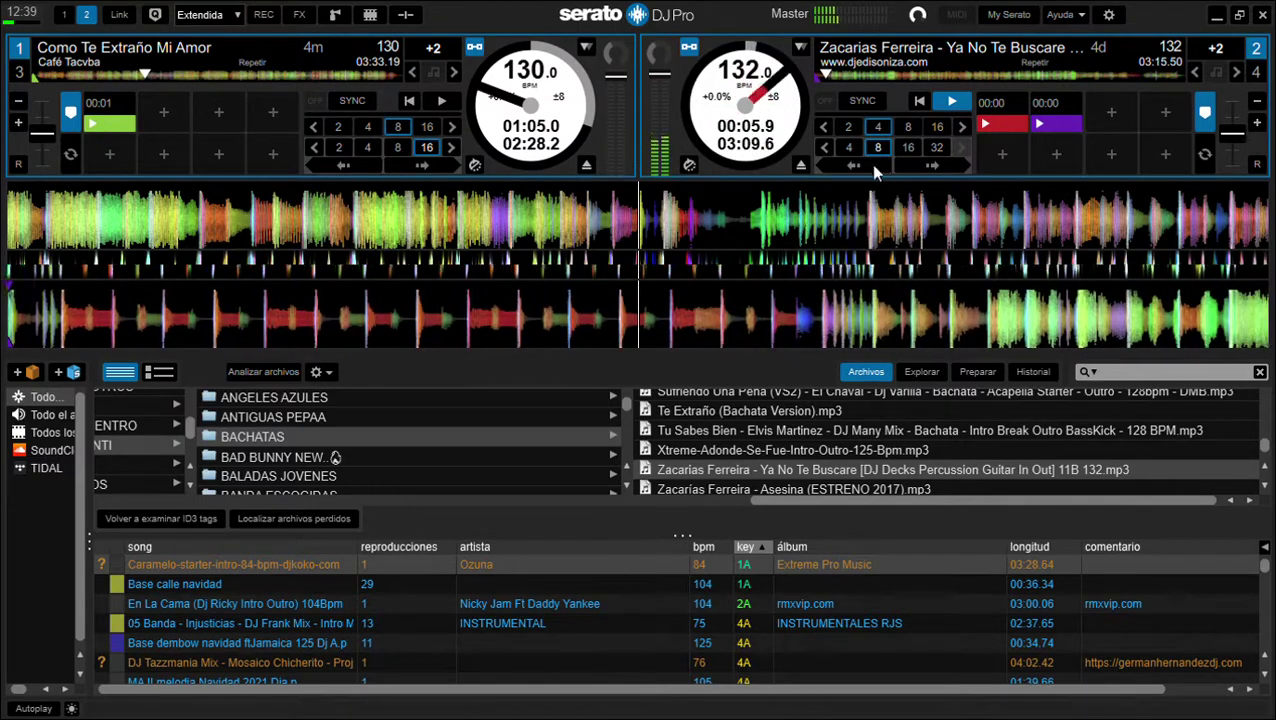
Step: Load Romeo Santos Ft Aventura - Inmortal from the BACHATAS folder on deck 1
scroll(850, 450, down, 1)
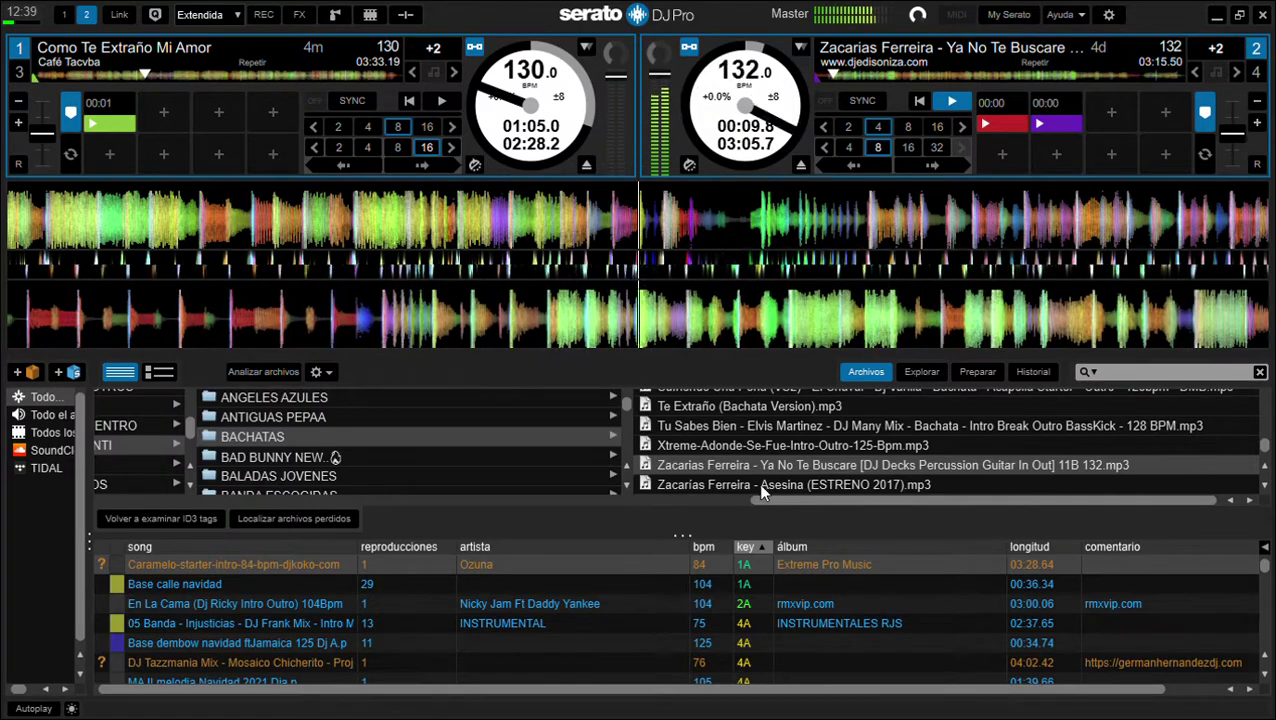
scroll(770, 482, up, 1)
scroll(773, 482, up, 1)
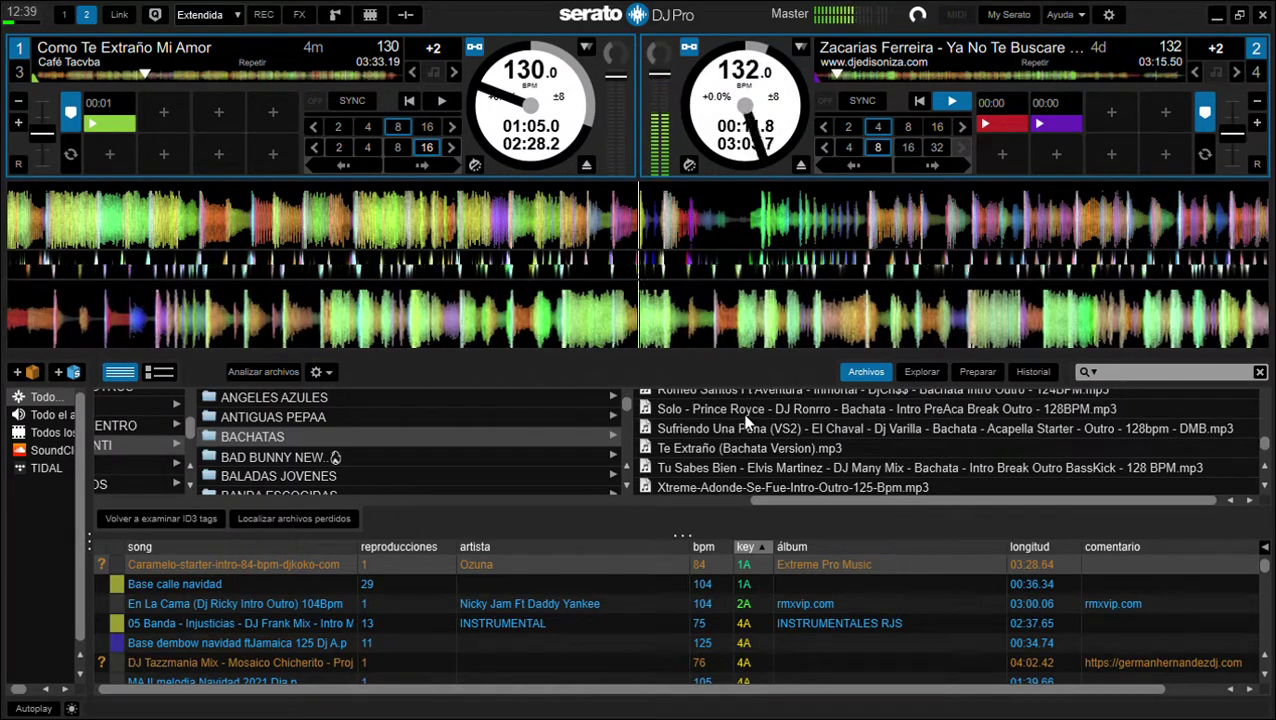
scroll(740, 420, up, 1)
drag(745, 408, 573, 216)
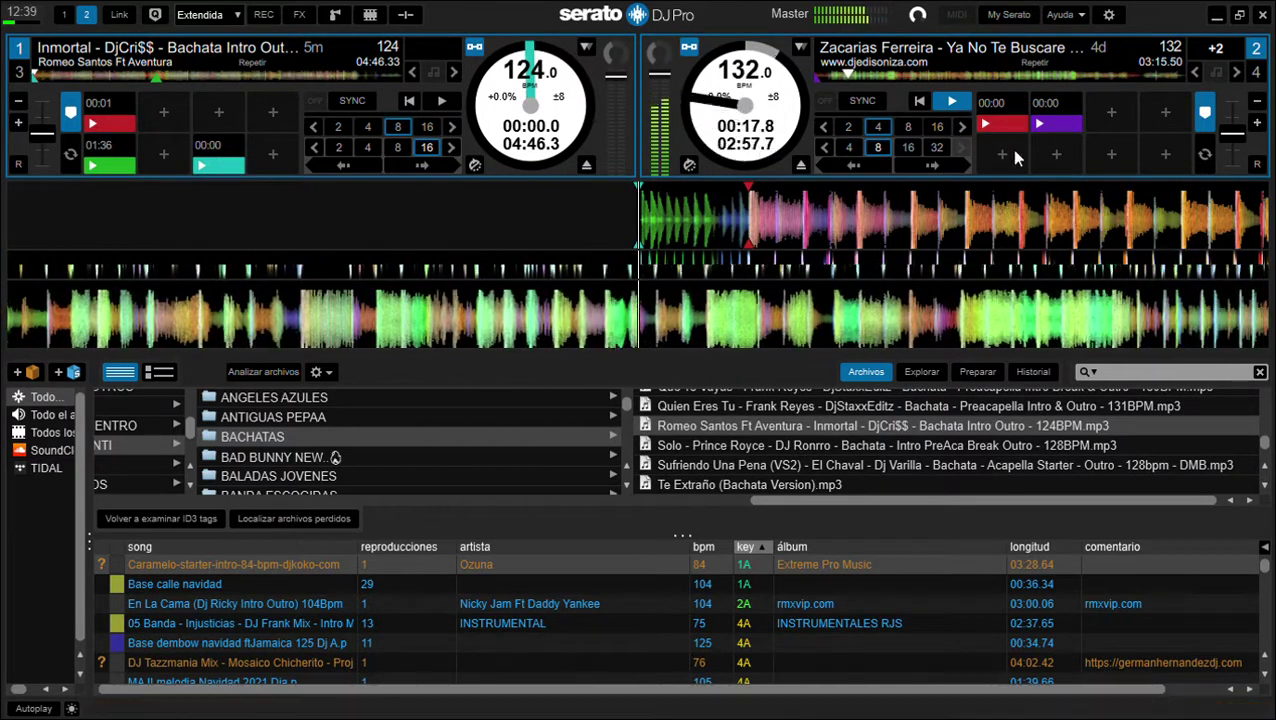
Step: Advance Ya No Te Buscare on deck 2 with repeated forward jumps of 8 beats
click(933, 166)
click(933, 166)
click(933, 166)
click(933, 166)
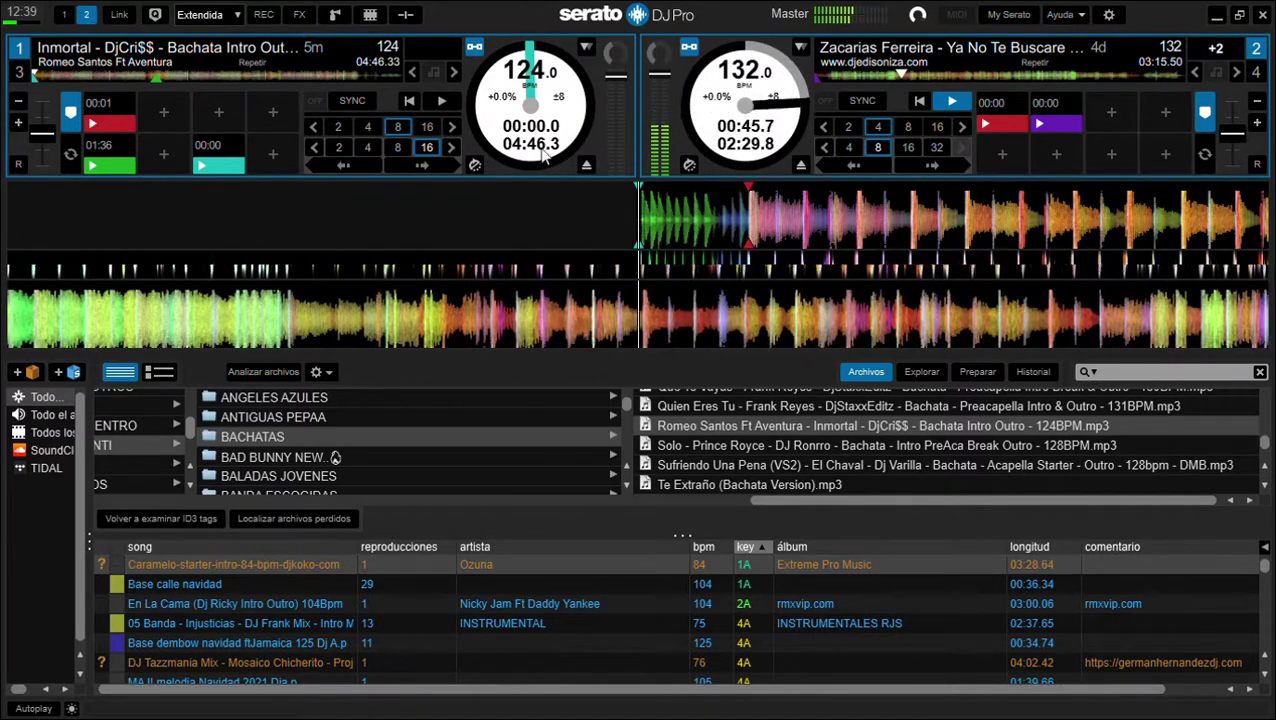
click(942, 163)
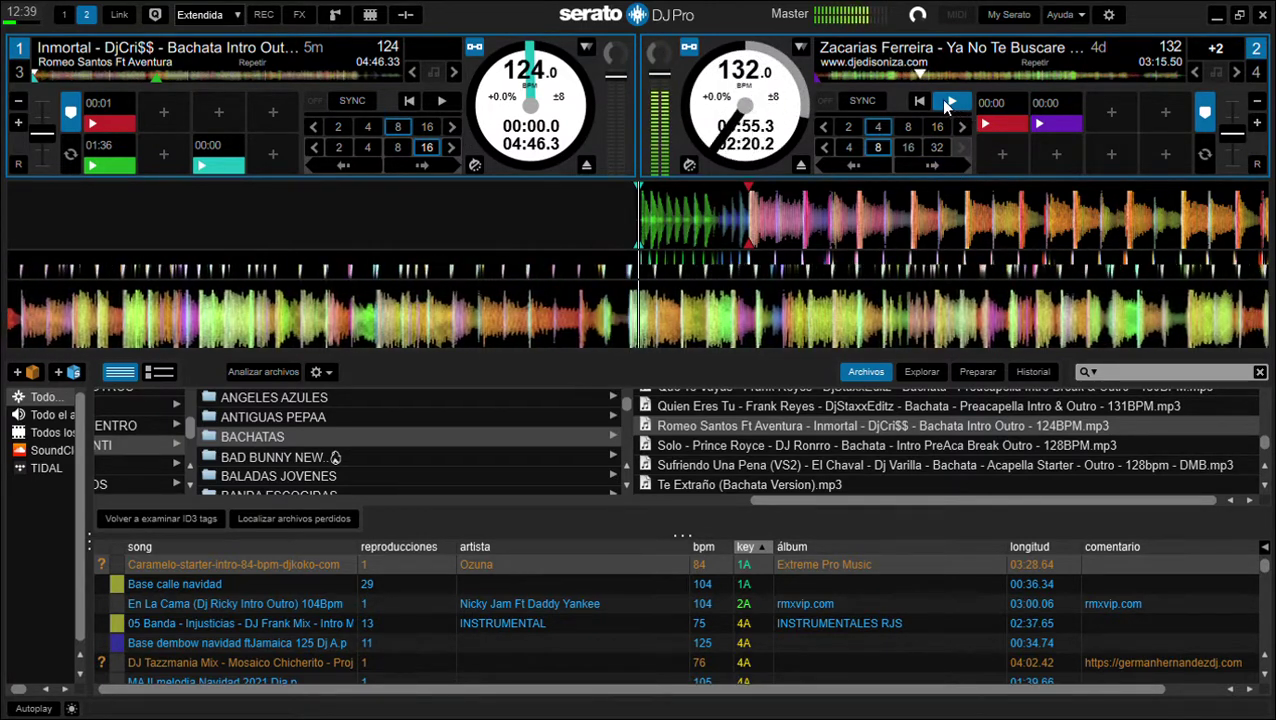
Step: Switch playback to Inmortal, raise it by 2 in key, and jump it forward with deck 1's beat-jump size reduced to 8
click(432, 101)
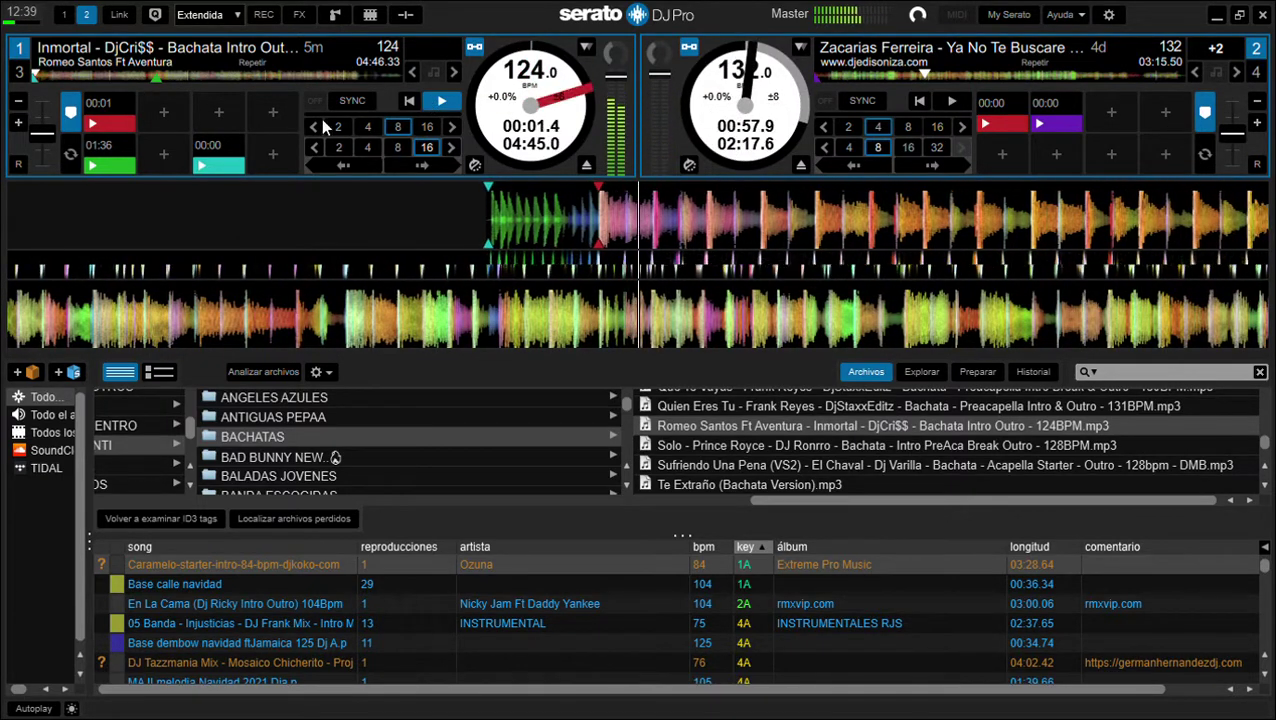
click(455, 72)
click(455, 72)
click(424, 164)
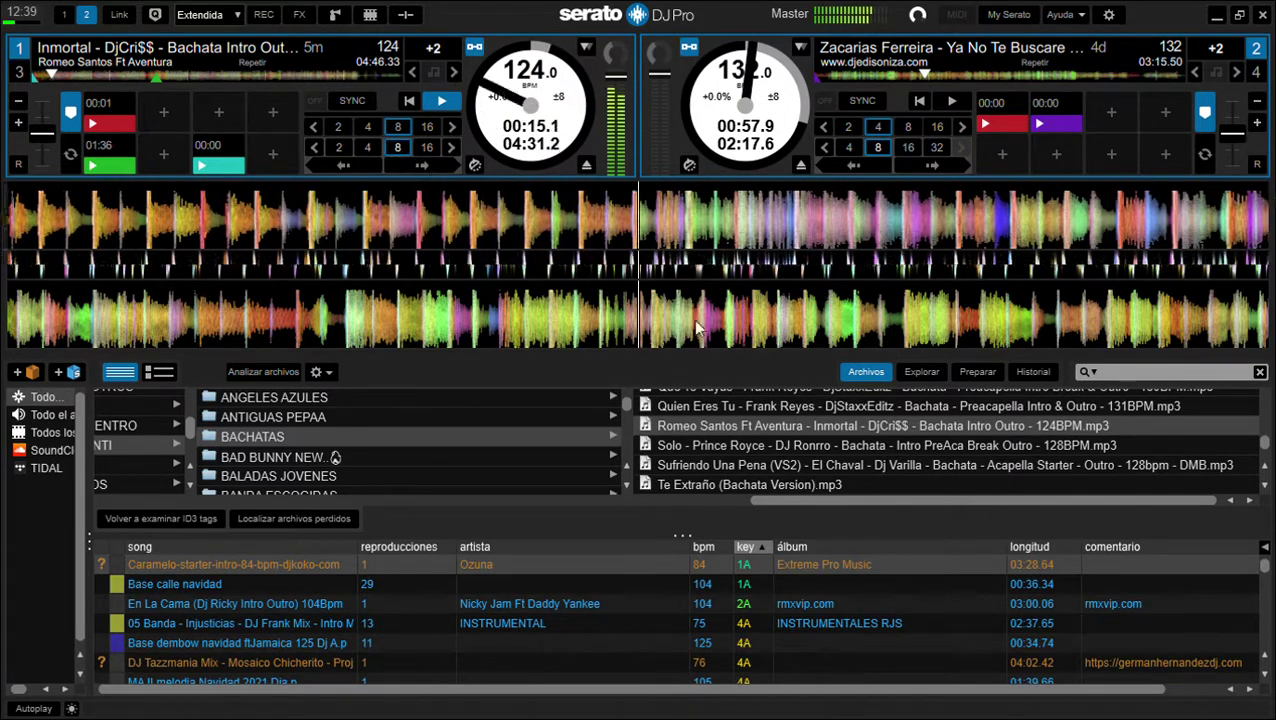
Step: Load Zacarías Ferreira - Asesina (ESTRENO 2017) on deck 2 and give it a green cue point at its start
scroll(843, 457, down, 1)
scroll(766, 476, down, 1)
drag(767, 480, 800, 329)
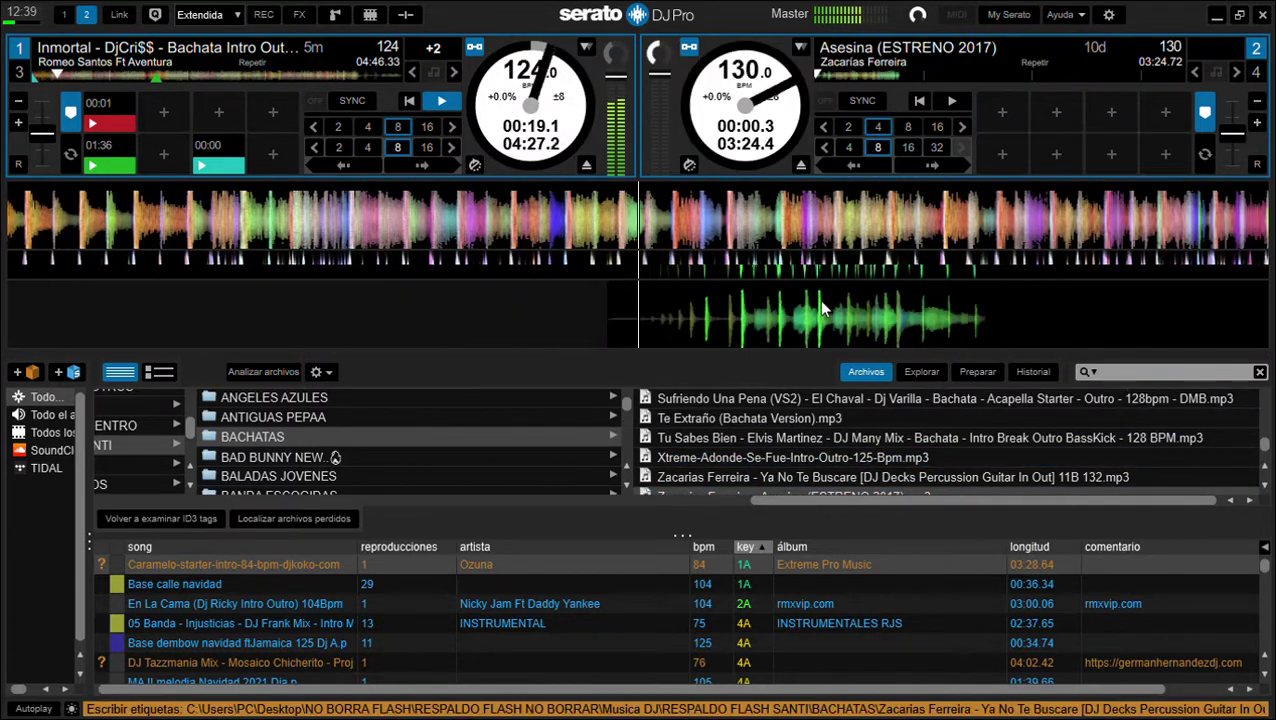
click(1001, 112)
right_click(1001, 112)
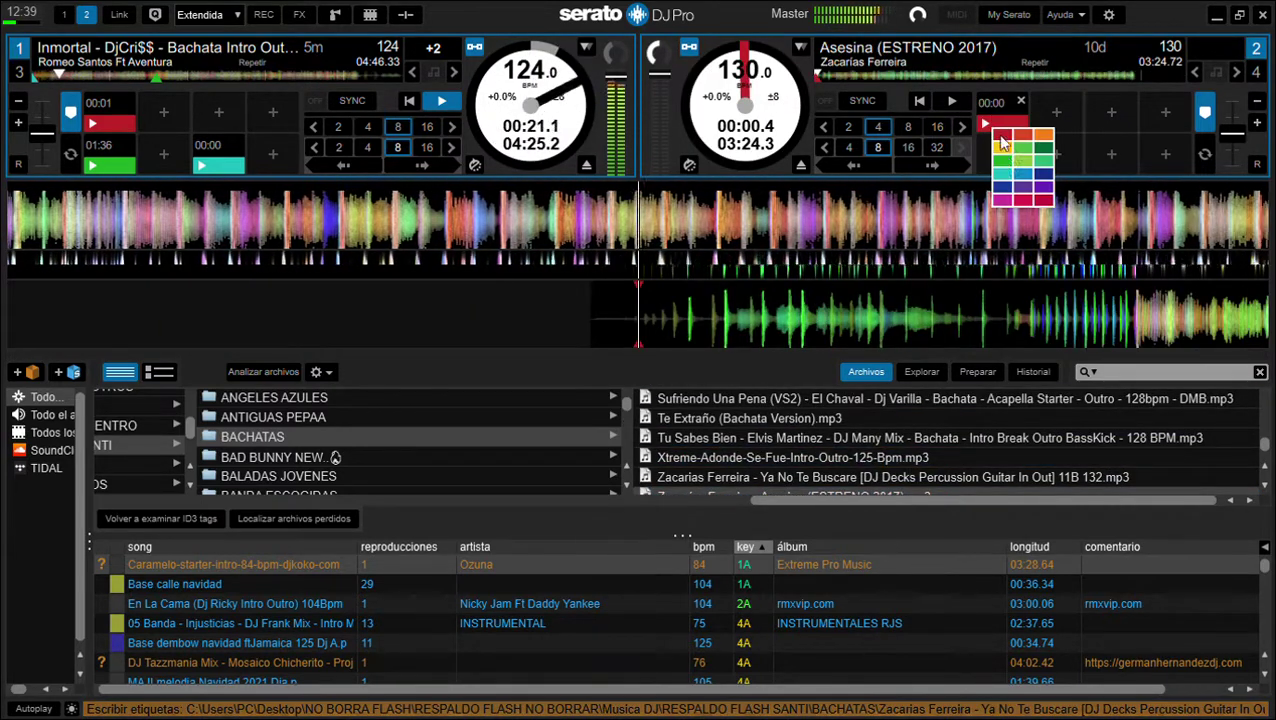
click(1005, 172)
scroll(790, 463, down, 1)
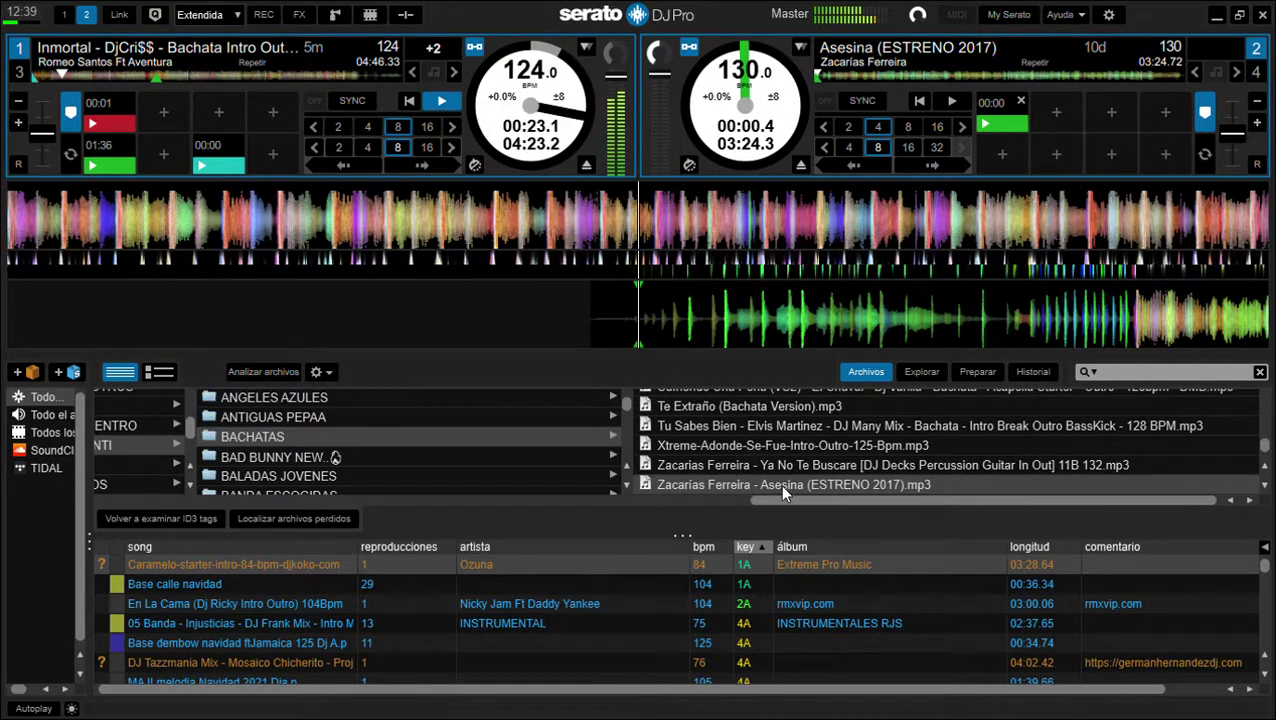
drag(800, 312, 848, 312)
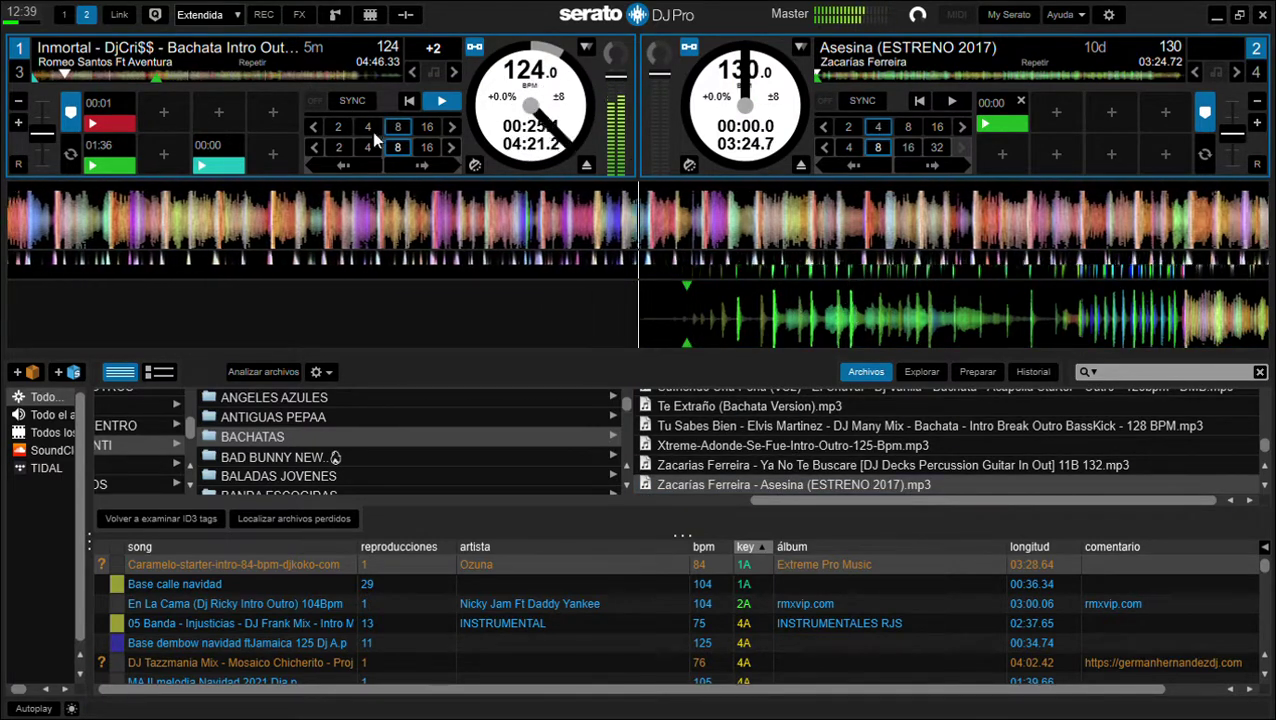
Step: Advance Inmortal on deck 1 with repeated forward jumps of 8 beats
click(421, 166)
click(421, 166)
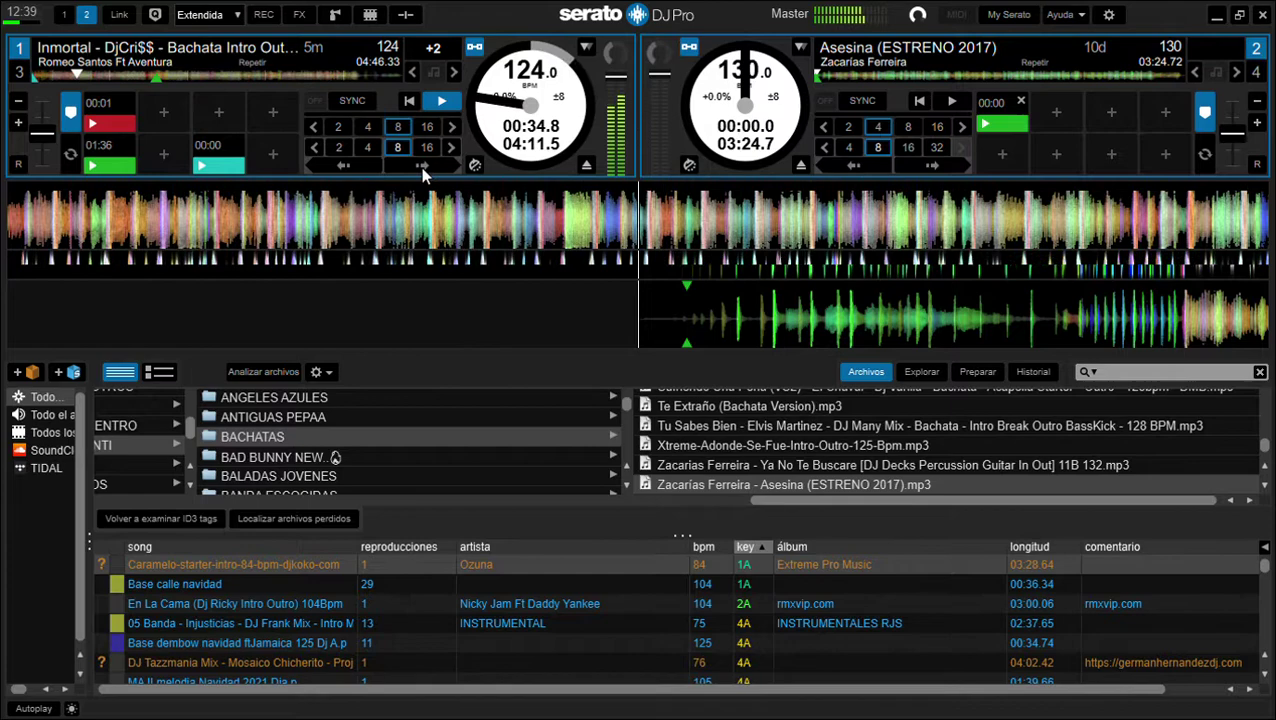
click(421, 166)
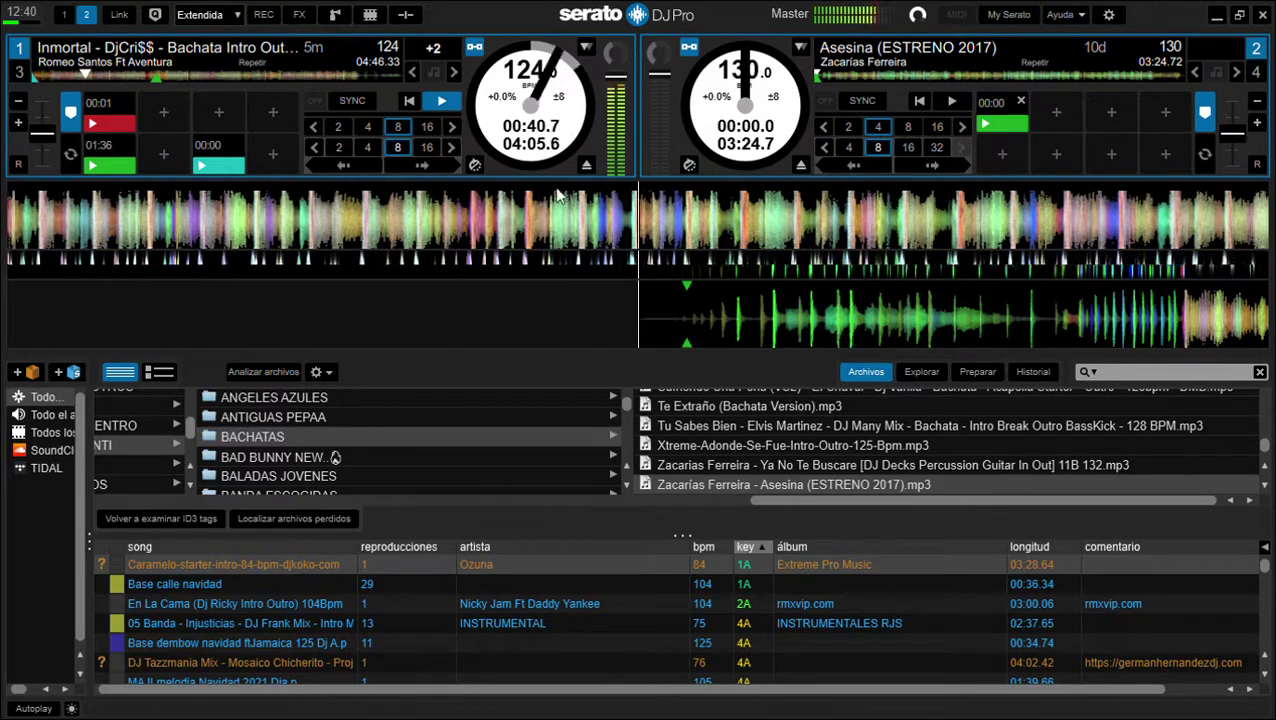
Step: Switch playback from Inmortal to Asesina at its green cue point, and raise Asesina by 2 in key
click(992, 121)
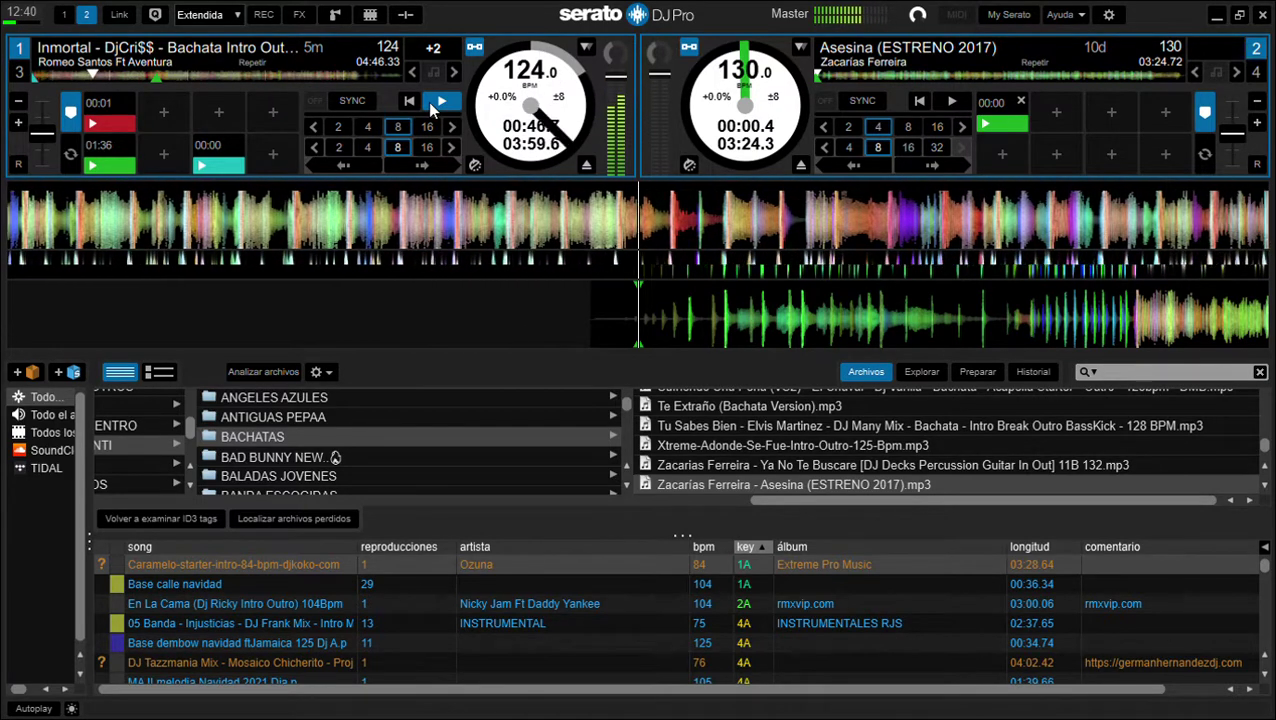
click(999, 123)
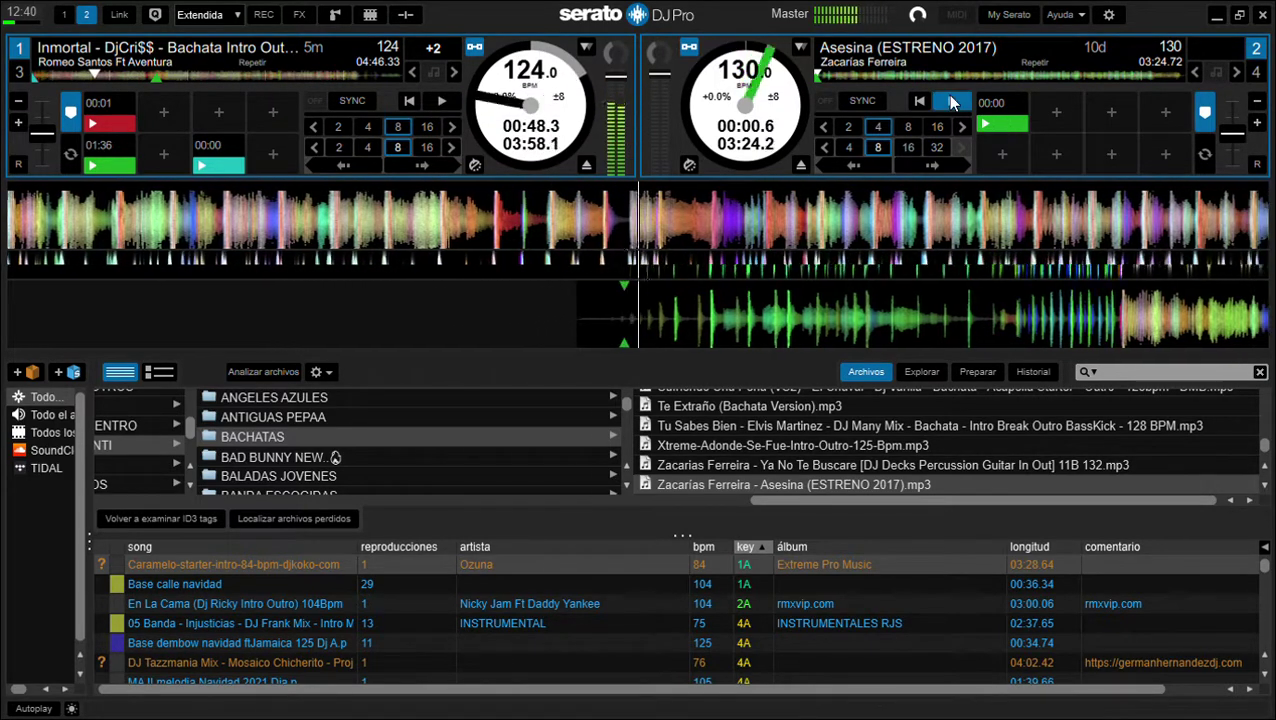
scroll(377, 419, down, 5)
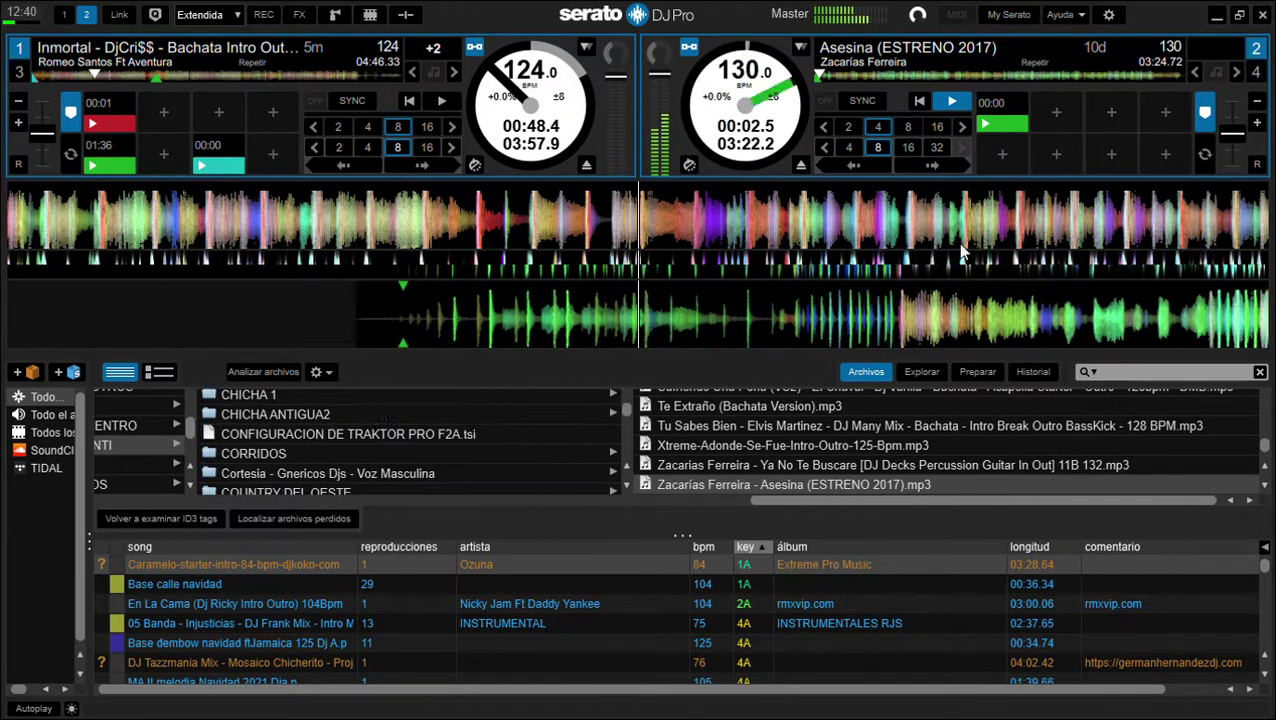
click(1236, 72)
Step: Load the DJ's name drop listed just above X_ Feliz Año Nuevo 2021 in the PISADOR DJ SANTI folder on deck 1
scroll(489, 487, down, 12)
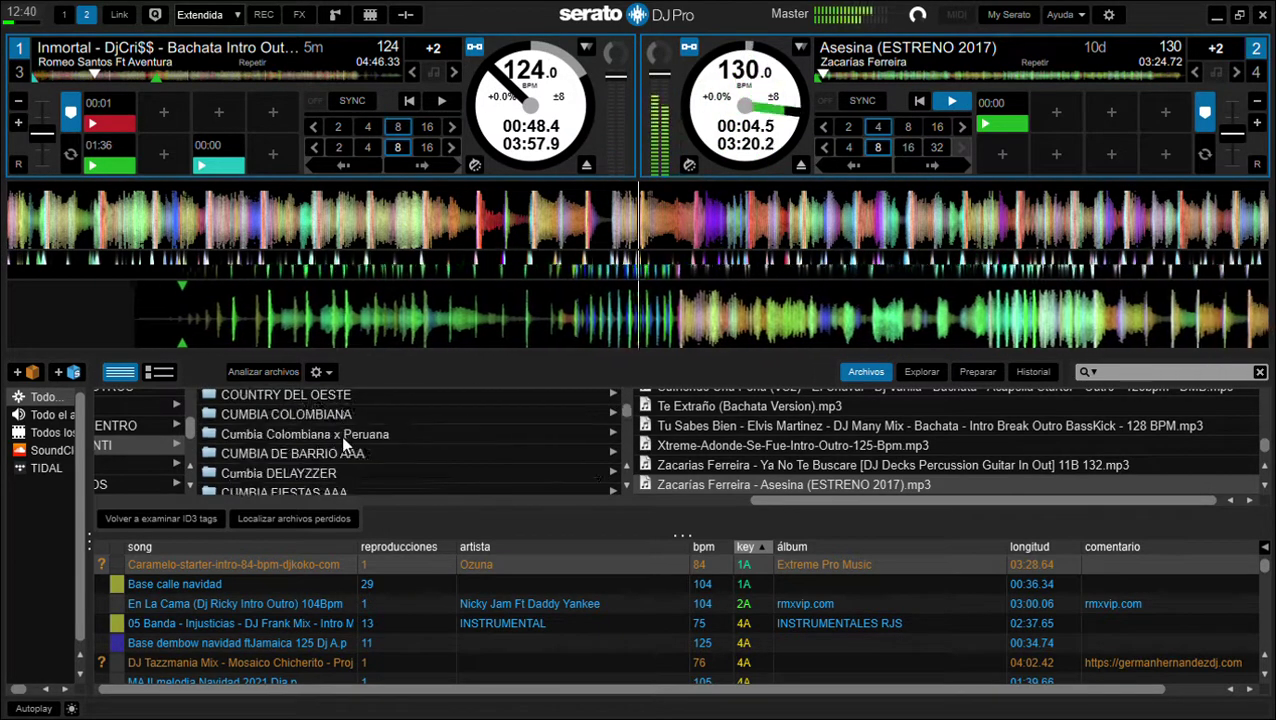
scroll(343, 444, down, 12)
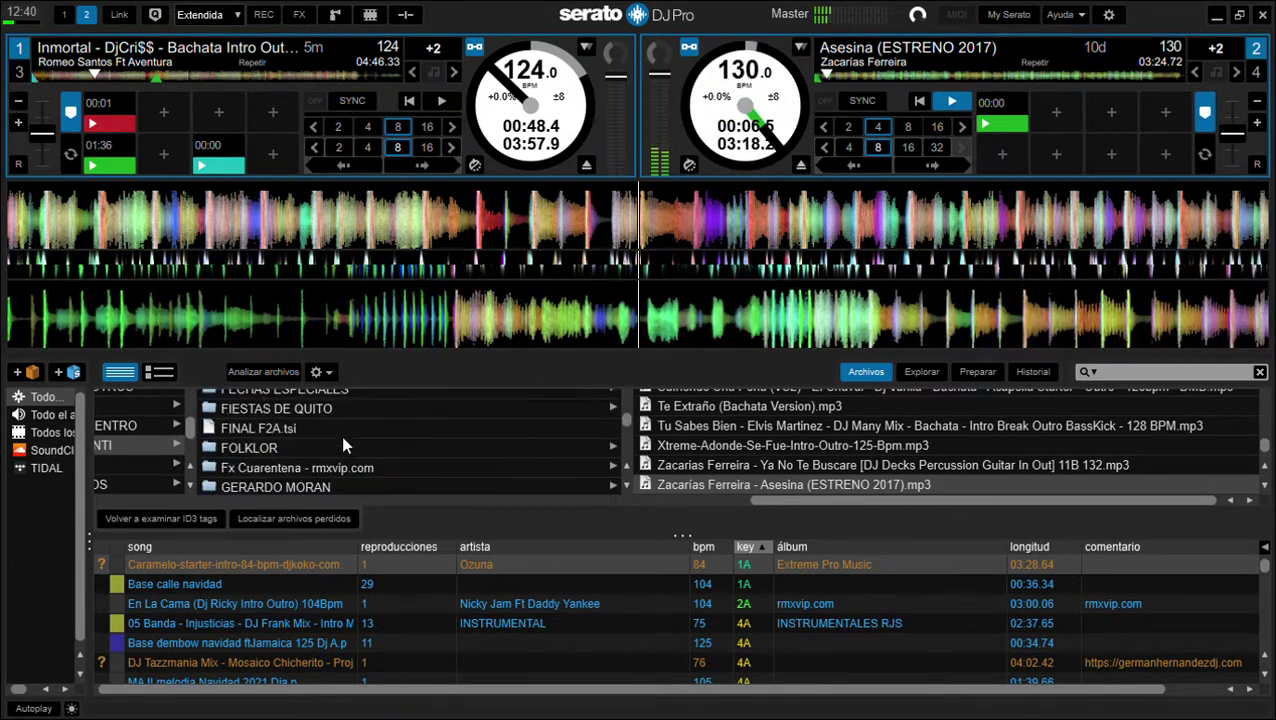
scroll(343, 444, down, 10)
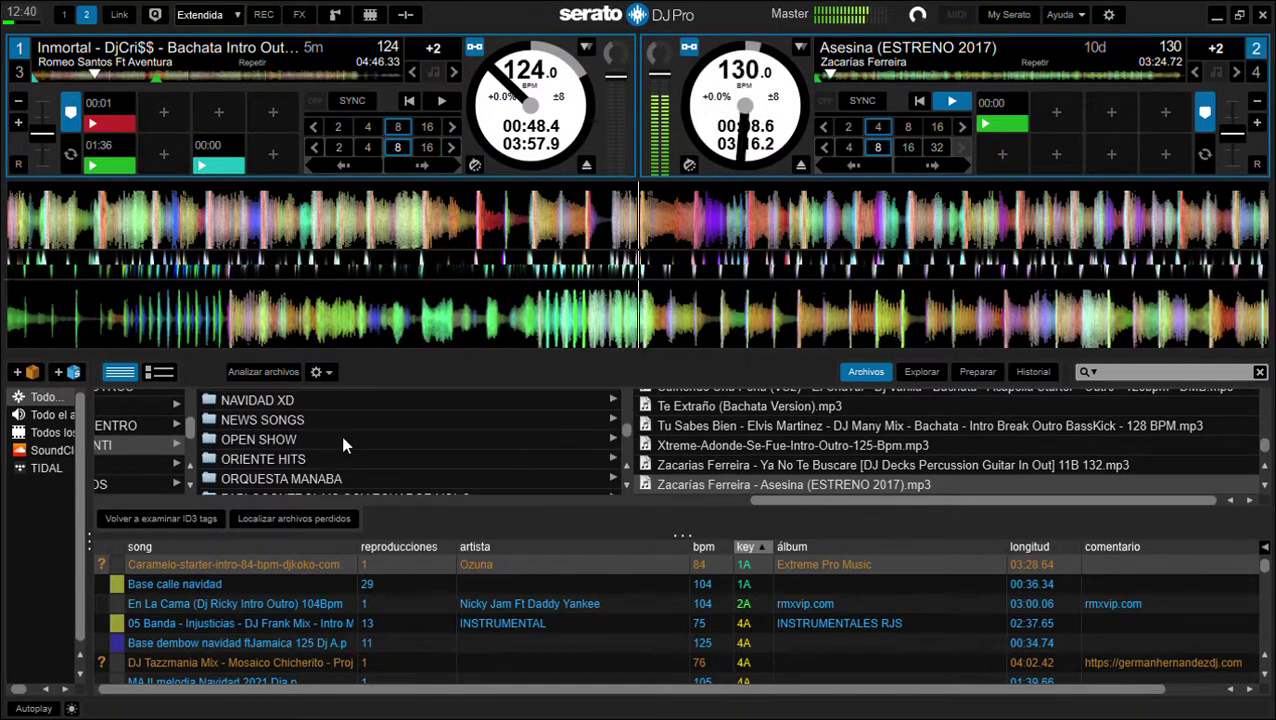
click(247, 435)
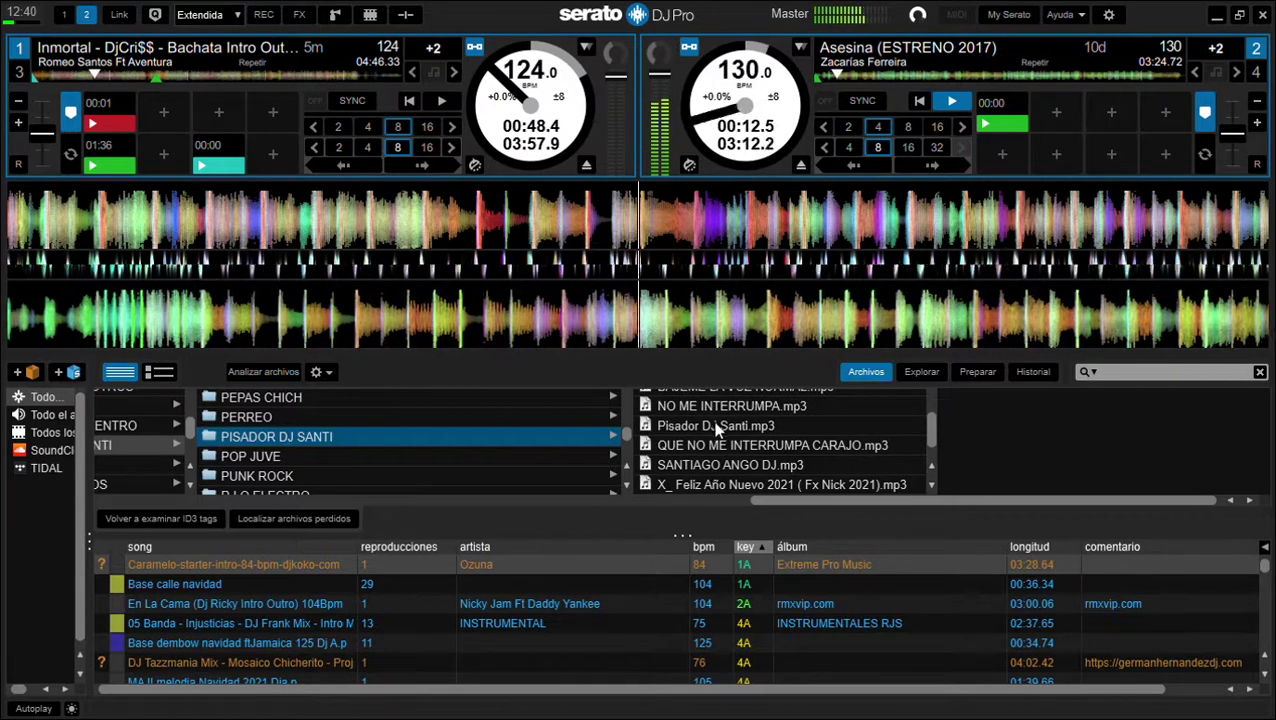
scroll(720, 434, down, 1)
drag(721, 444, 558, 222)
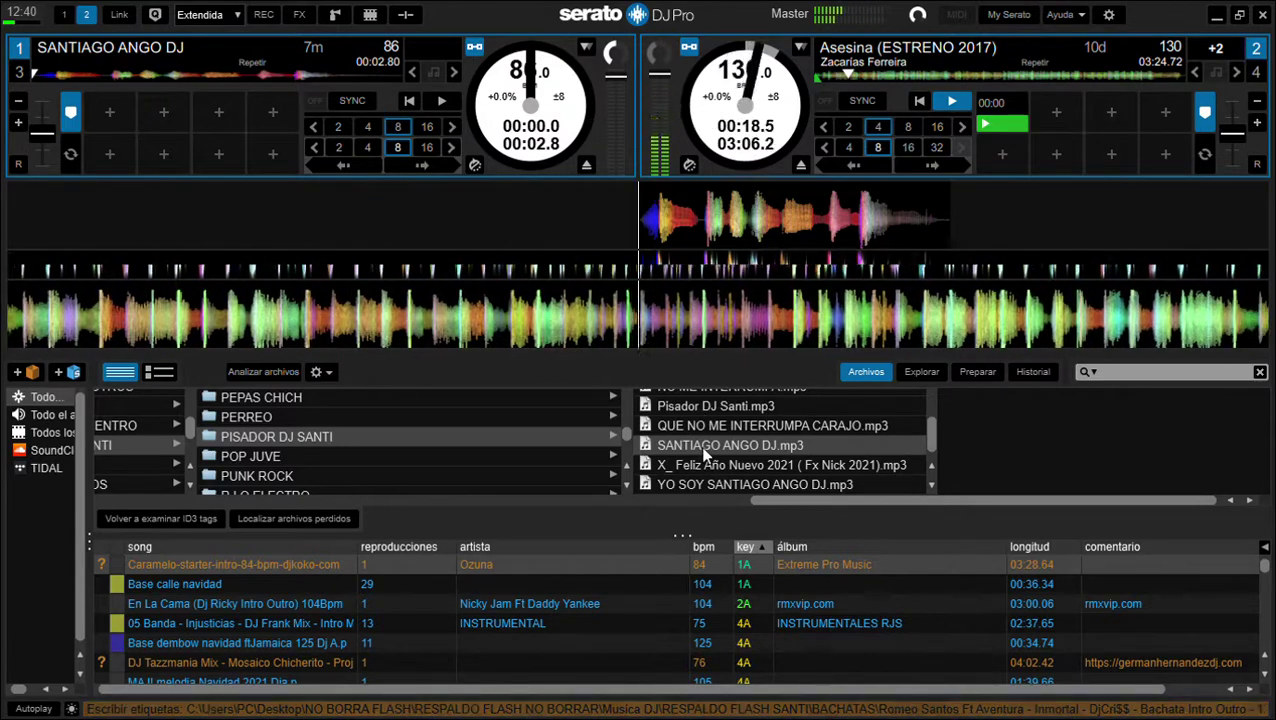
scroll(705, 454, up, 1)
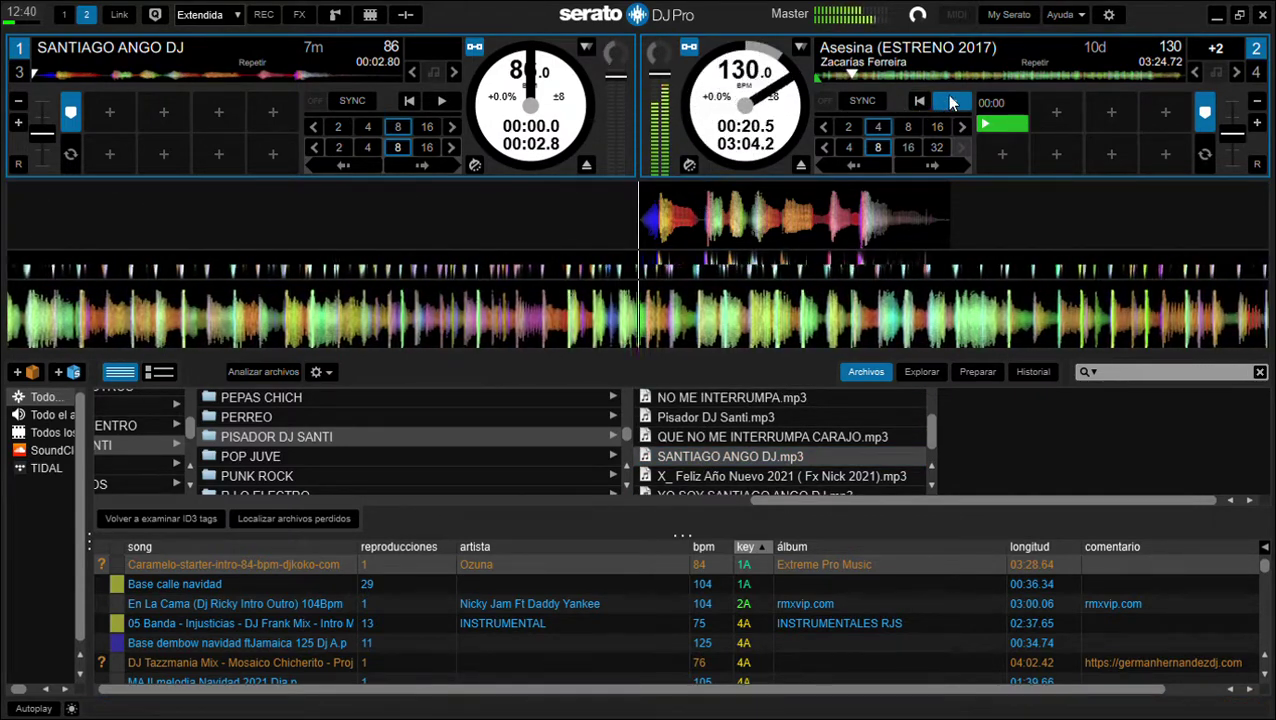